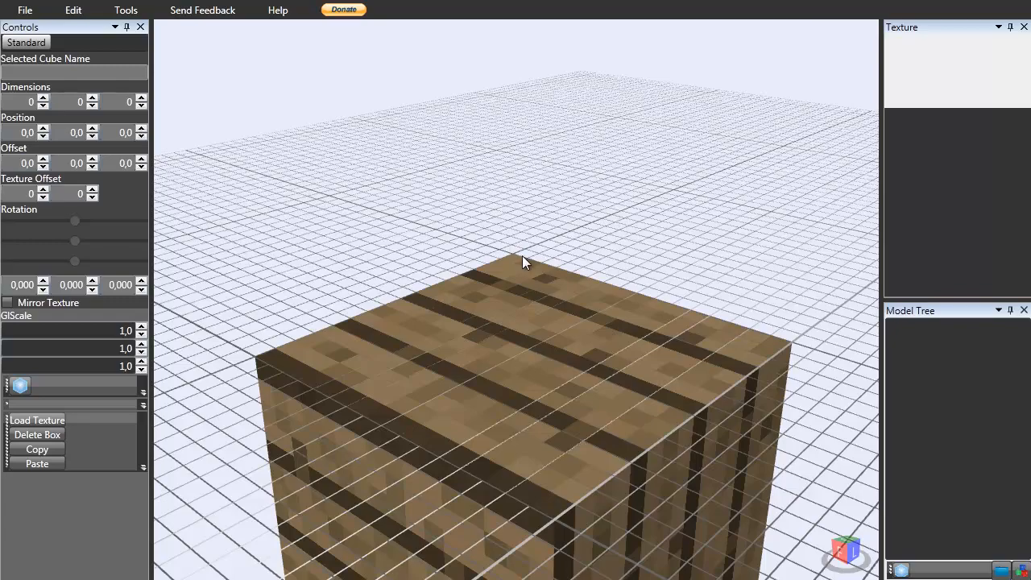
scroll(522, 257, down, 5)
scroll(539, 244, up, 2)
scroll(539, 244, up, 1)
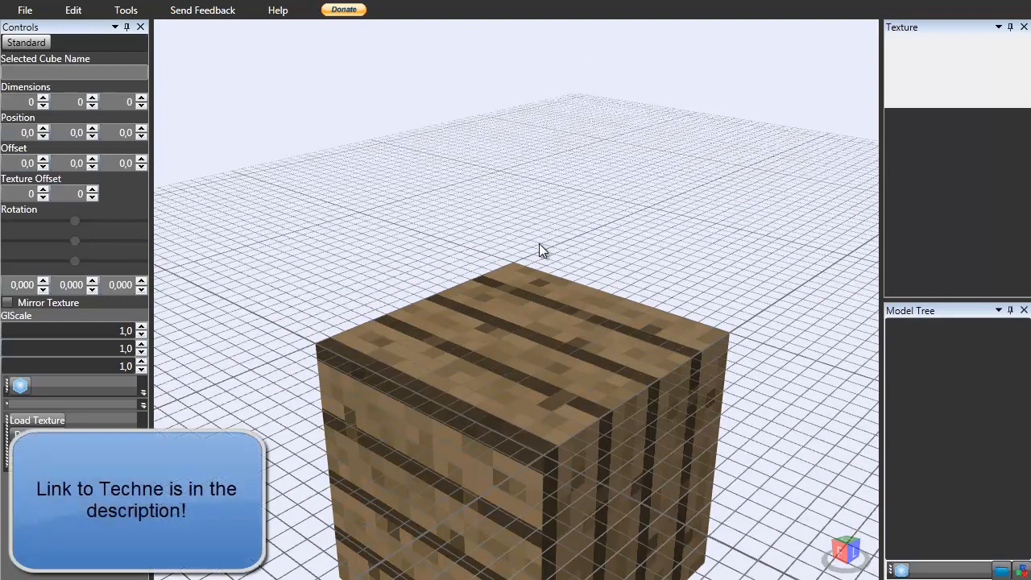
scroll(538, 247, up, 3)
scroll(537, 246, down, 1)
mouse_move(538, 247)
right_down()
mouse_move(494, 249)
mouse_move(520, 184)
mouse_move(564, 230)
mouse_move(527, 267)
mouse_move(537, 257)
right_up()
scroll(537, 258, down, 3)
scroll(538, 258, up, 3)
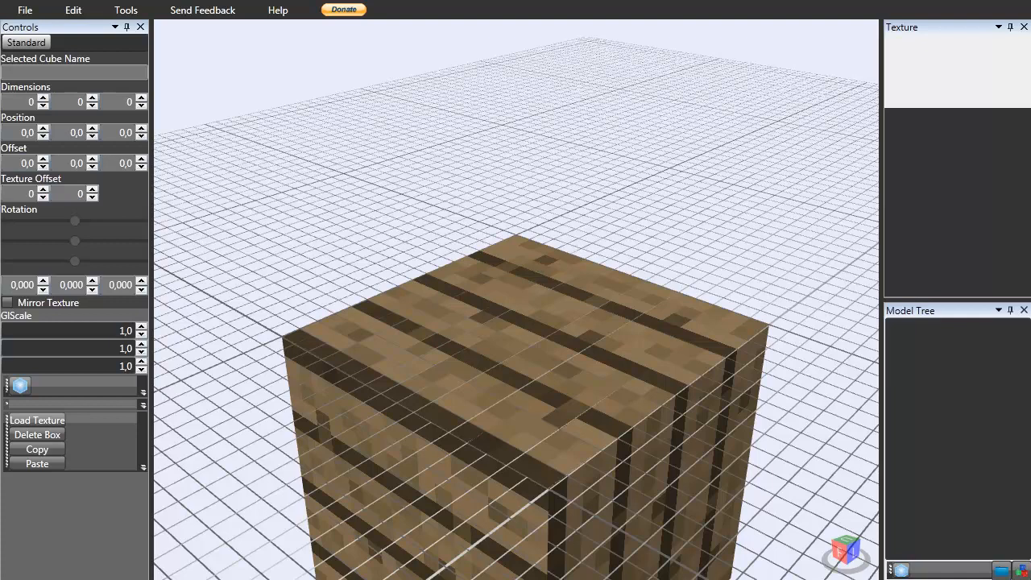
Switch to the browser to view praying mantis reference images, then return to the modeller.
key(alt+Tab)
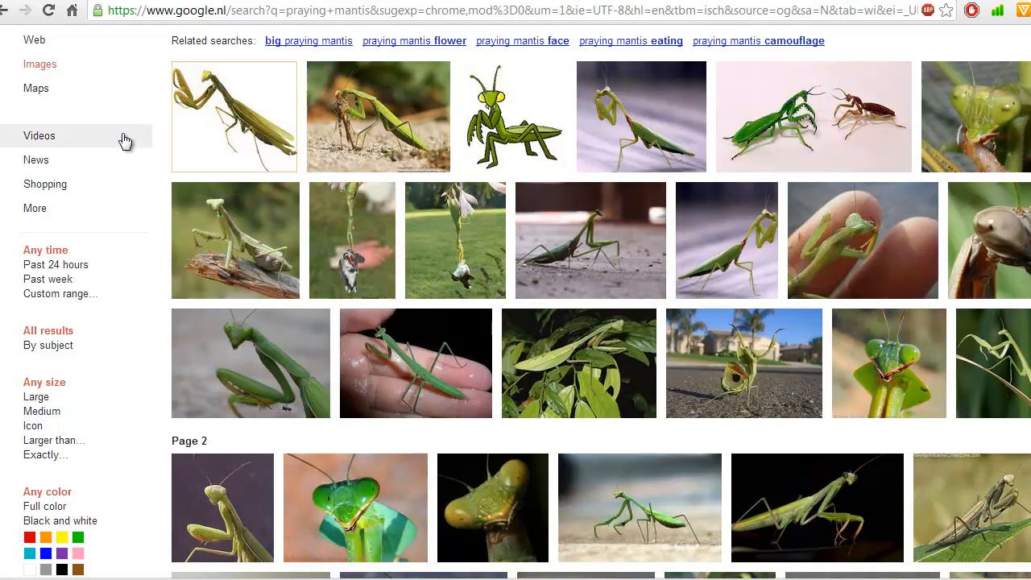
scroll(665, 270, up, 2)
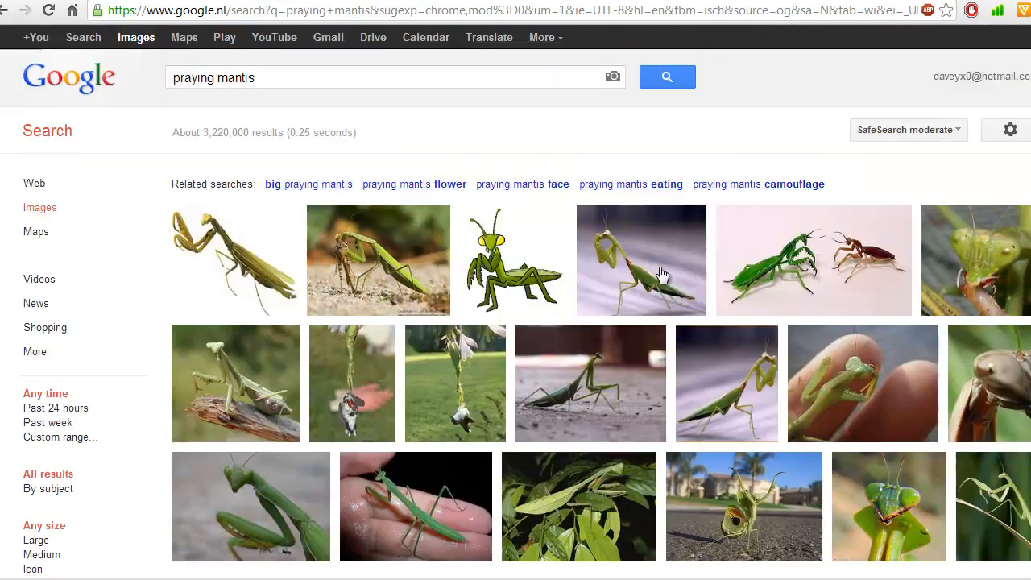
scroll(628, 306, down, 5)
scroll(543, 271, up, 5)
mouse_move(616, 255)
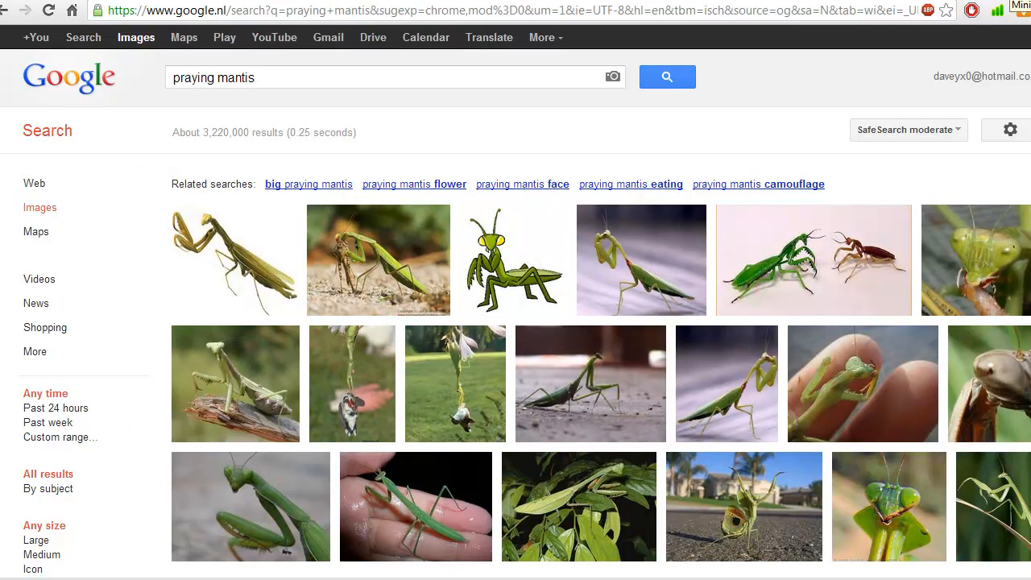
click(1022, 2)
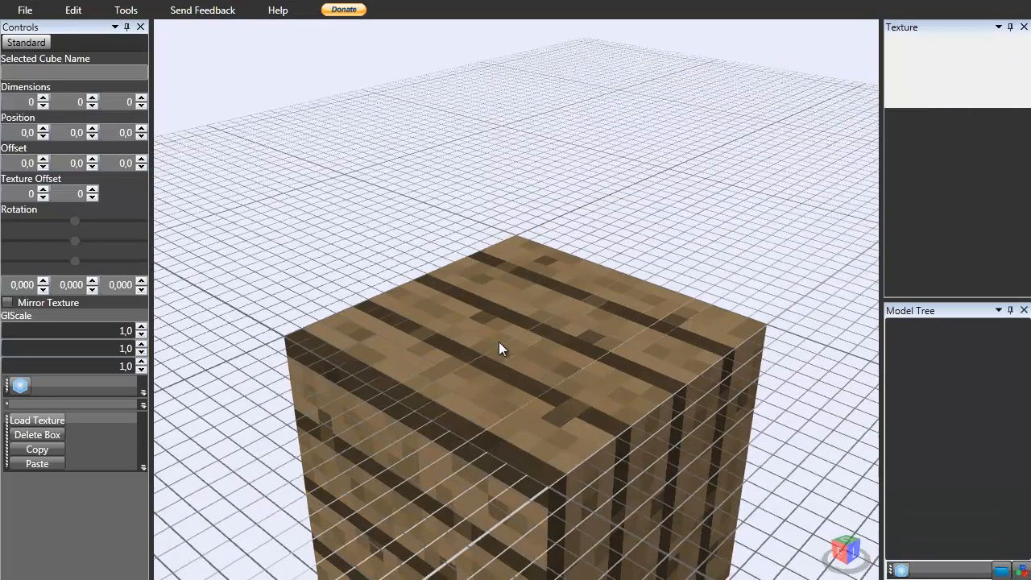
Add a new cube to the model and select it in the model tree.
scroll(499, 342, down, 3)
scroll(499, 342, up, 2)
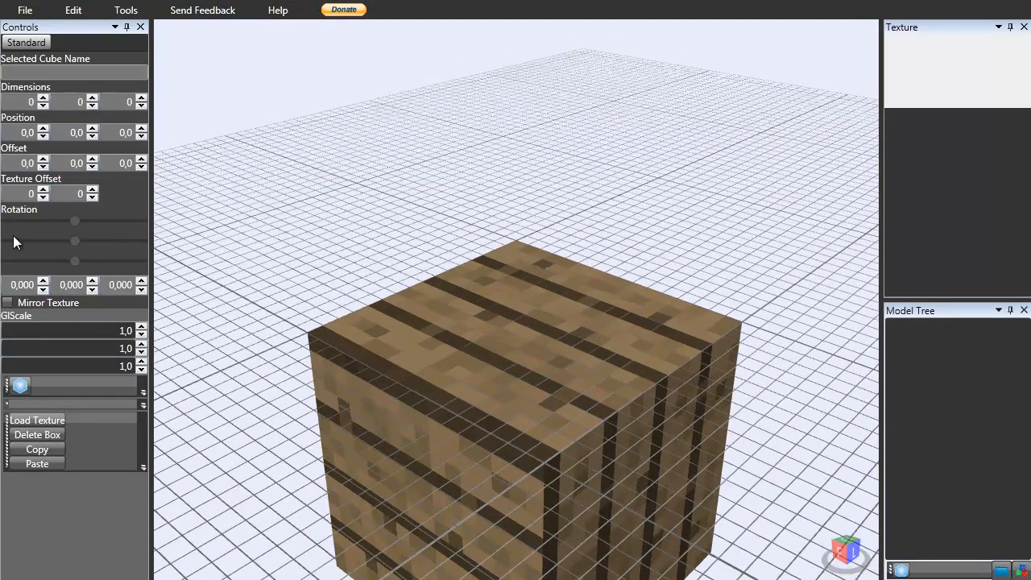
click(901, 570)
click(923, 332)
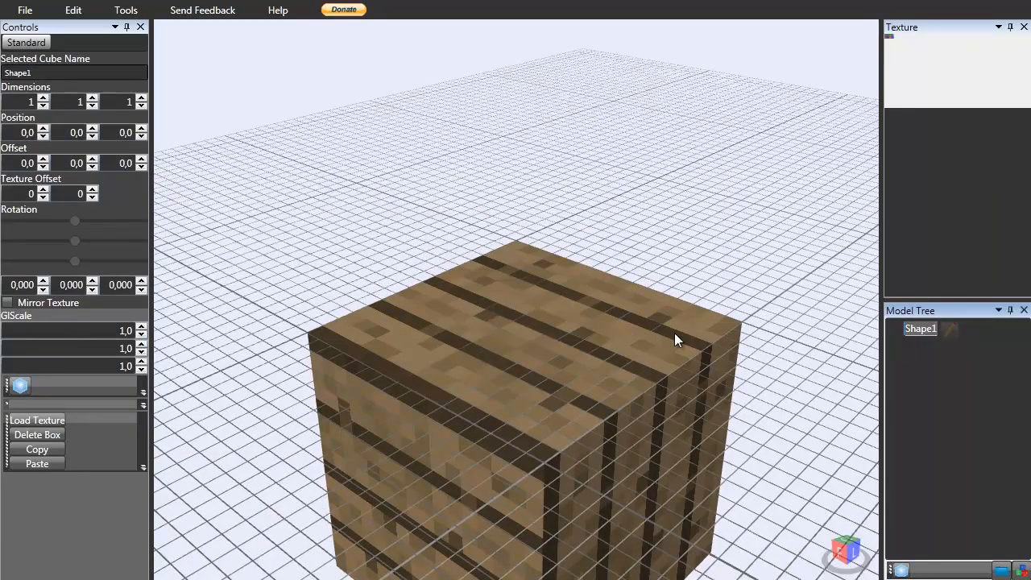
scroll(701, 343, down, 5)
middle_drag(606, 293, 604, 350)
scroll(604, 350, up, 5)
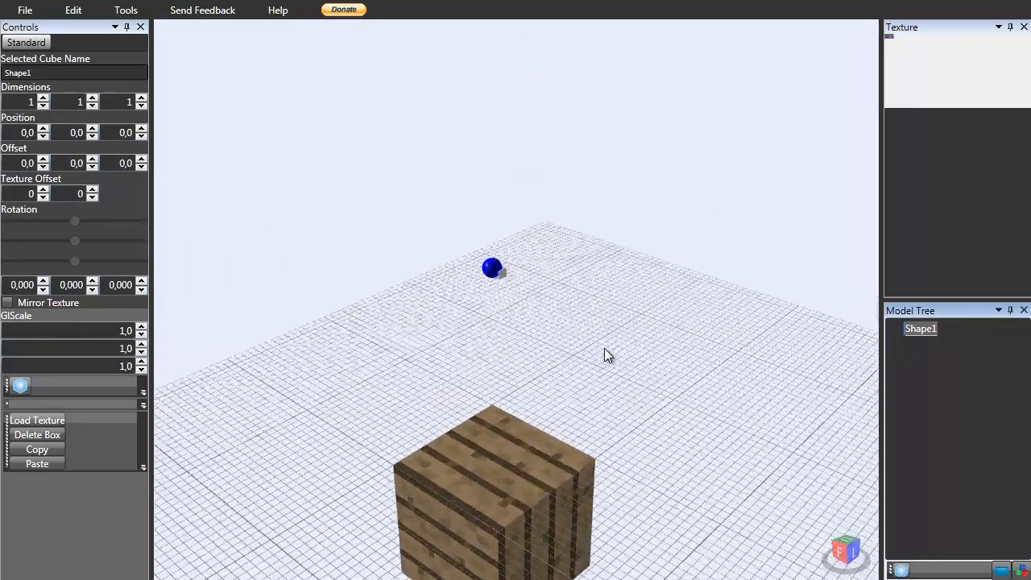
middle_drag(520, 312, 541, 306)
scroll(541, 306, up, 1)
scroll(541, 306, up, 2)
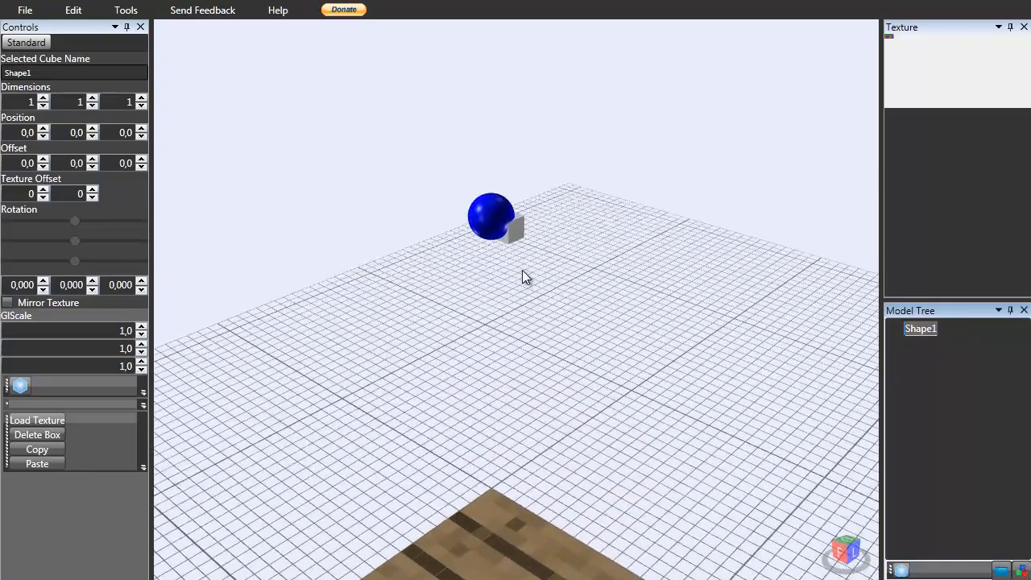
right_drag(522, 272, 549, 221)
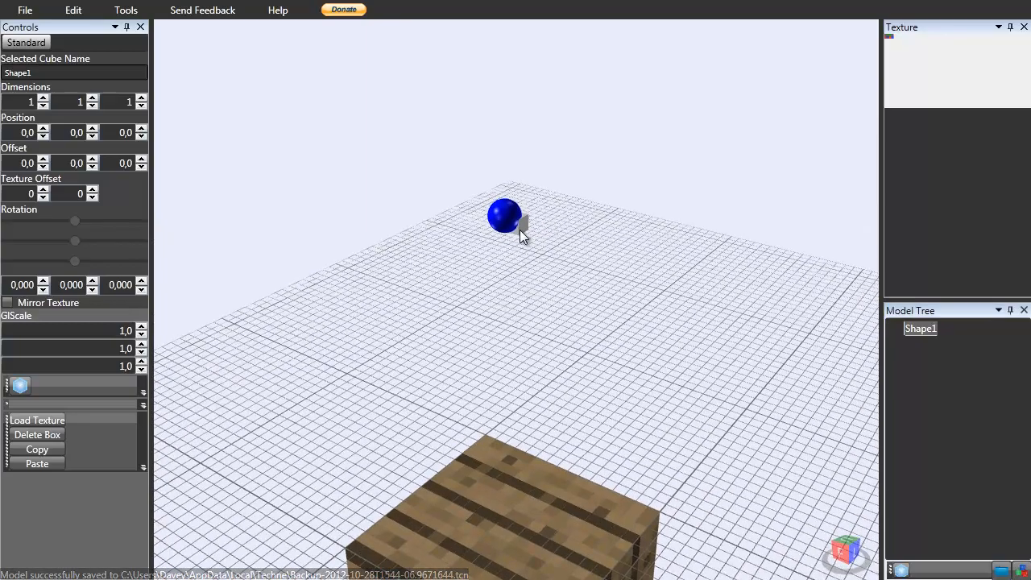
scroll(523, 227, up, 5)
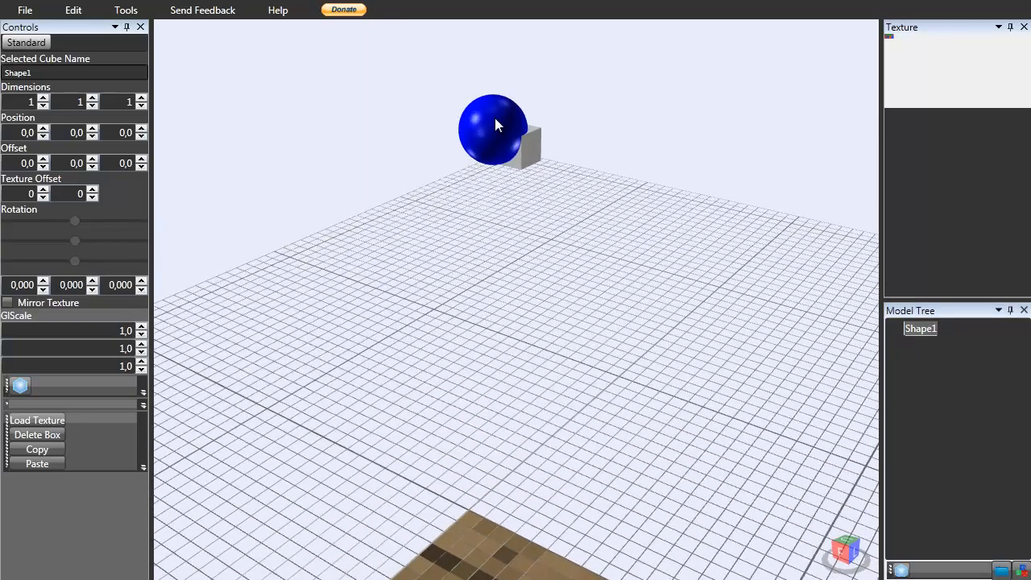
right_drag(536, 151, 504, 229)
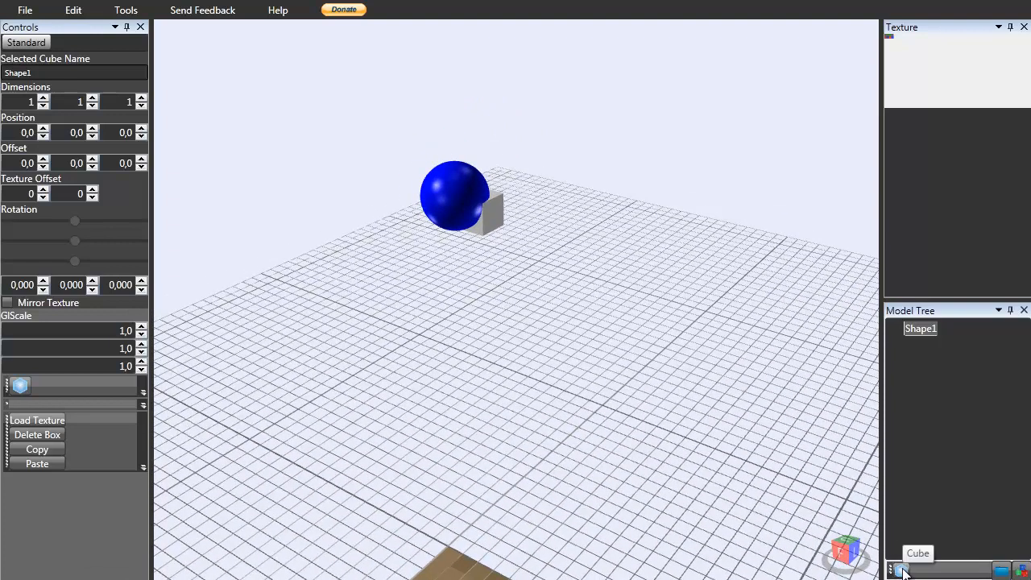
scroll(594, 255, down, 1)
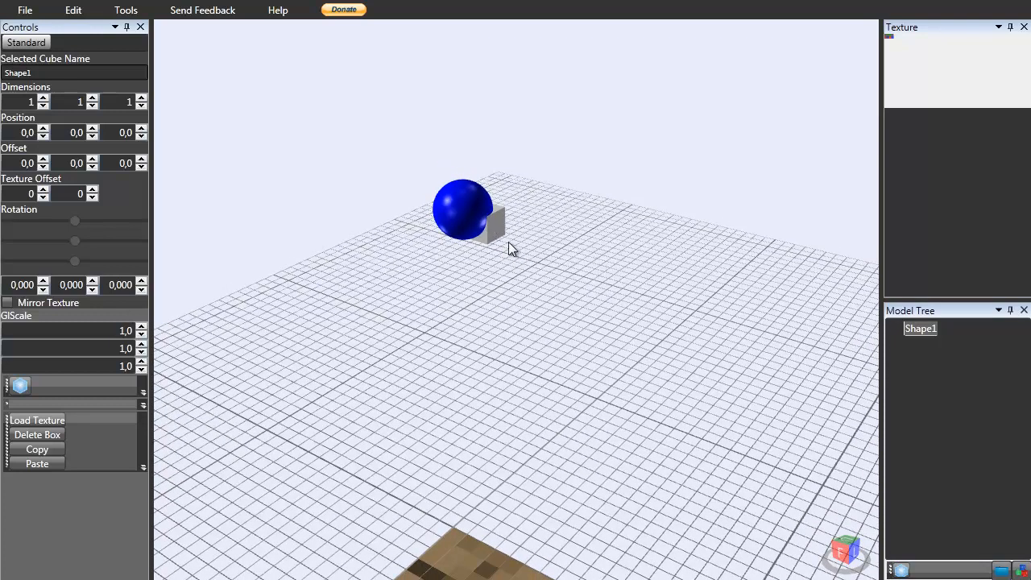
scroll(507, 255, down, 1)
scroll(507, 255, down, 4)
right_drag(511, 261, 591, 266)
scroll(604, 254, up, 4)
mouse_move(657, 237)
right_down()
mouse_move(552, 238)
mouse_move(594, 198)
mouse_move(665, 200)
mouse_move(660, 220)
right_up()
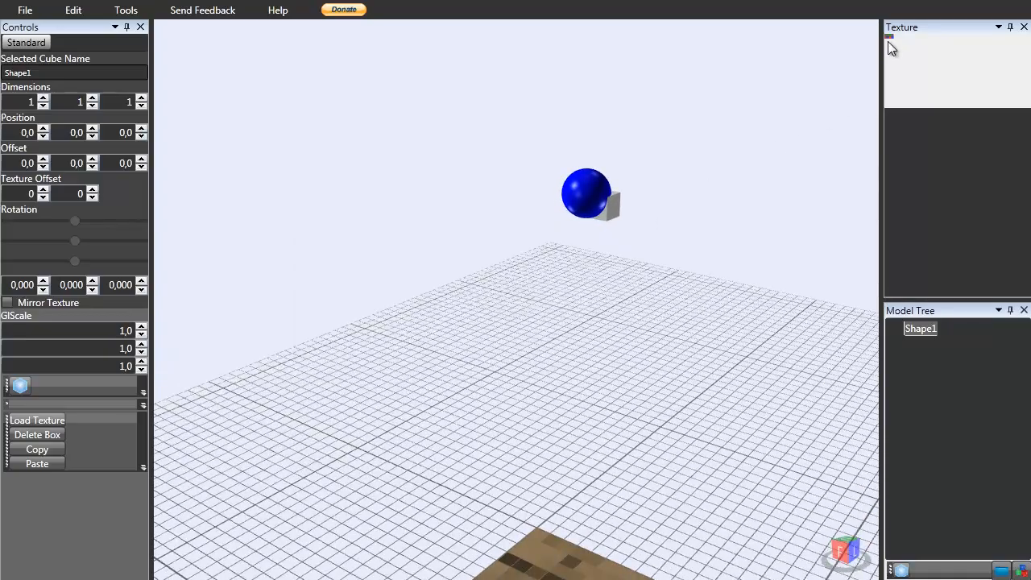
scroll(713, 194, down, 3)
right_drag(713, 194, 659, 213)
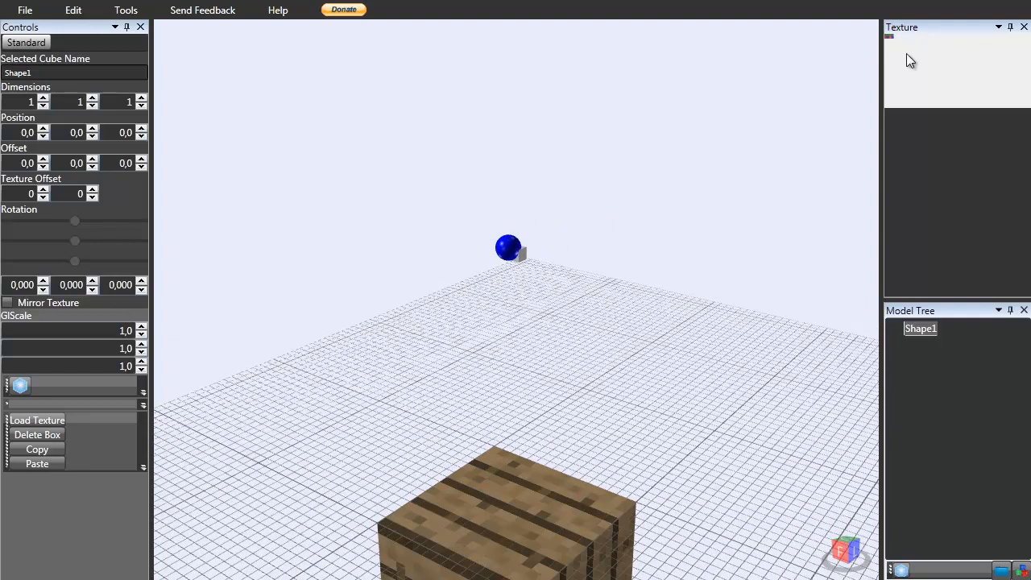
scroll(651, 229, up, 3)
scroll(631, 231, down, 2)
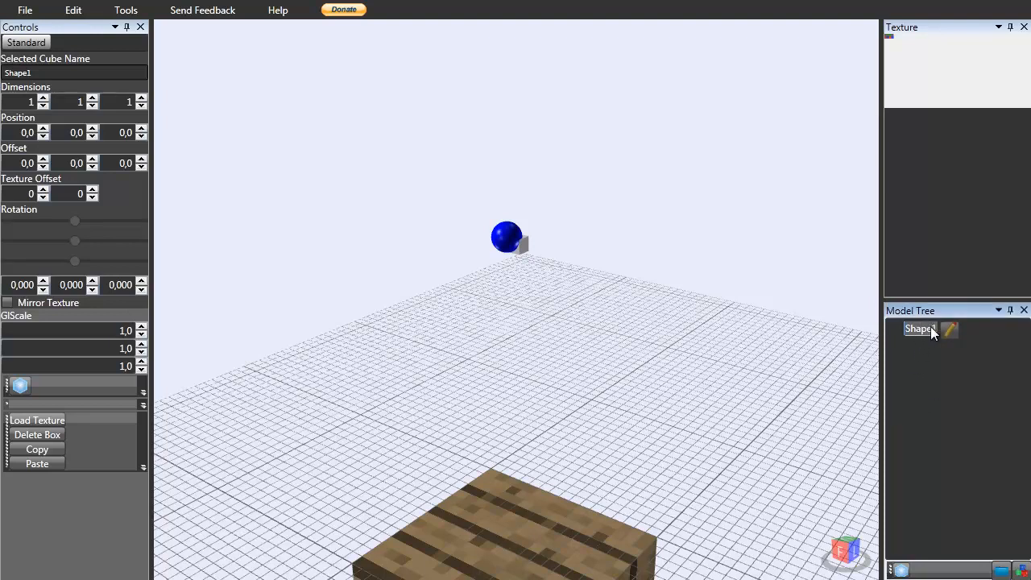
Rename the cube Shape1 to LowerBody in the model tree.
double_click(925, 329)
drag(905, 330, 944, 349)
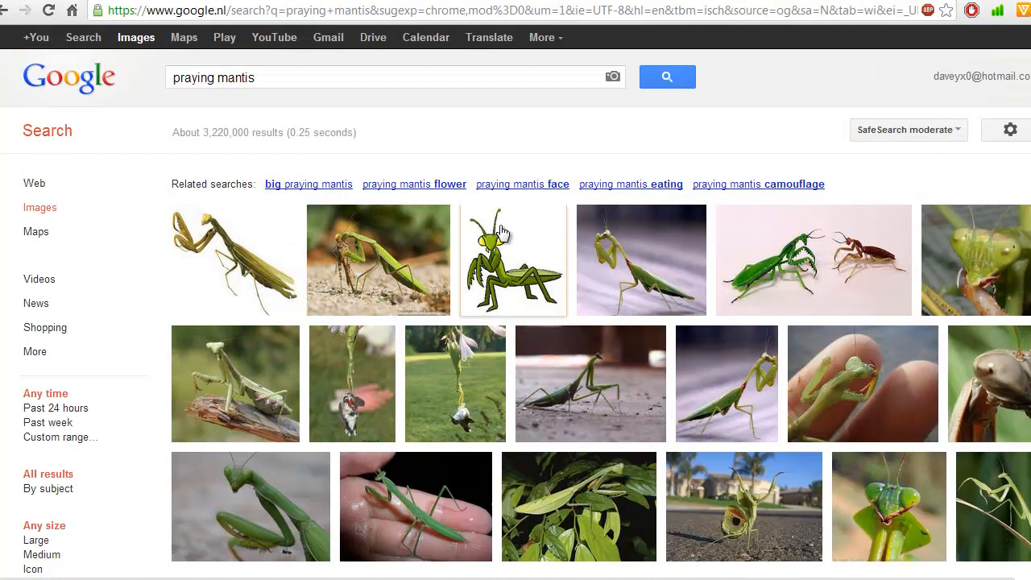
mouse_move(509, 237)
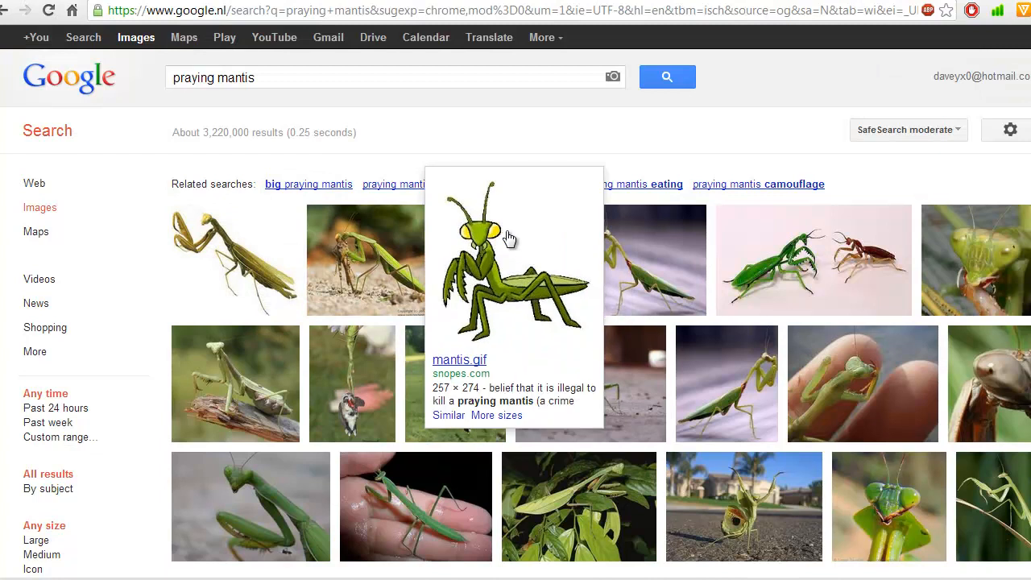
mouse_move(405, 252)
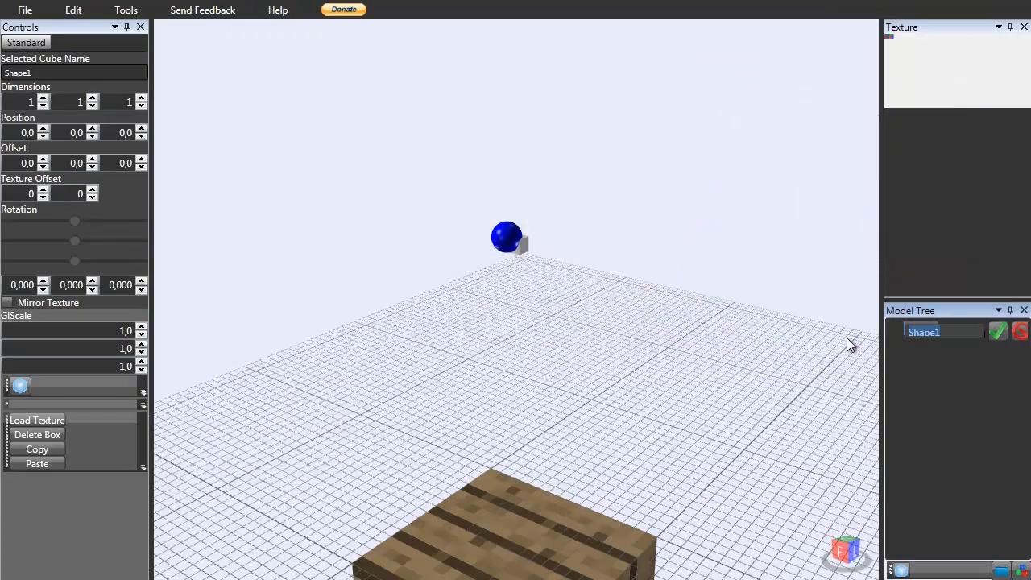
text(LowerBody)
key(Return)
Try nudging the box's vertical position up and back down.
scroll(628, 265, down, 5)
mouse_move(600, 277)
right_down()
mouse_move(570, 294)
mouse_move(590, 285)
right_up()
scroll(590, 285, up, 5)
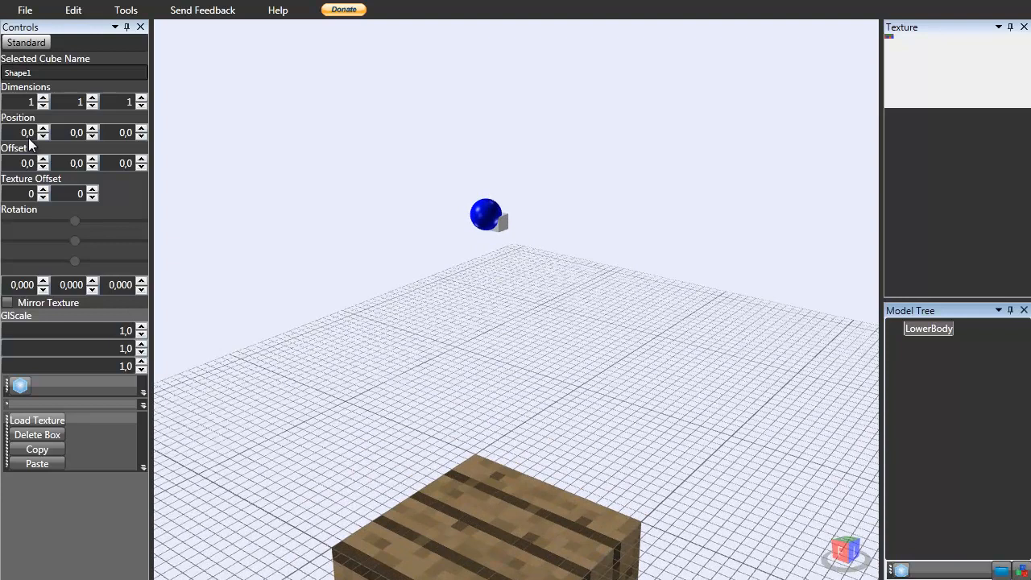
click(93, 129)
click(91, 137)
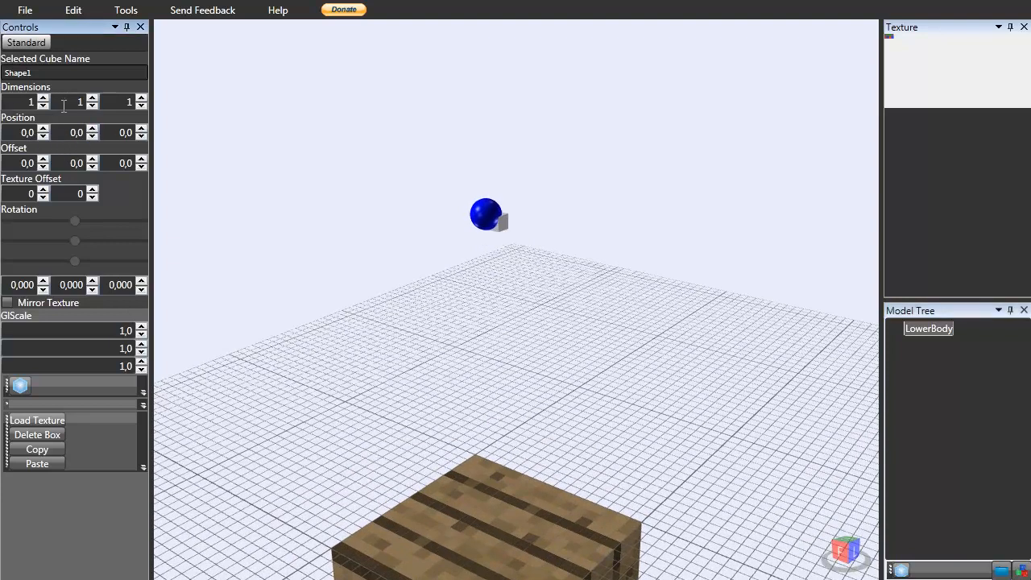
Try raising and lowering each of the box's three dimensions with the spinners.
click(44, 98)
click(43, 98)
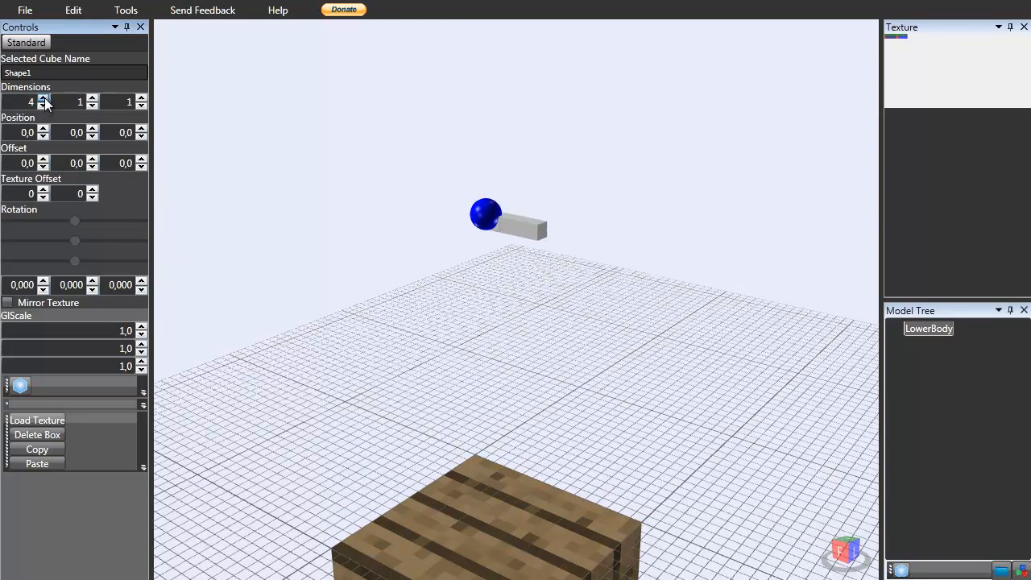
click(43, 105)
click(44, 106)
click(92, 98)
click(92, 98)
click(93, 98)
click(92, 98)
click(94, 105)
click(95, 105)
click(93, 106)
click(93, 105)
click(95, 98)
click(93, 106)
click(44, 99)
click(44, 98)
click(45, 106)
click(44, 106)
click(141, 99)
click(141, 98)
click(141, 98)
click(142, 105)
click(142, 105)
click(143, 106)
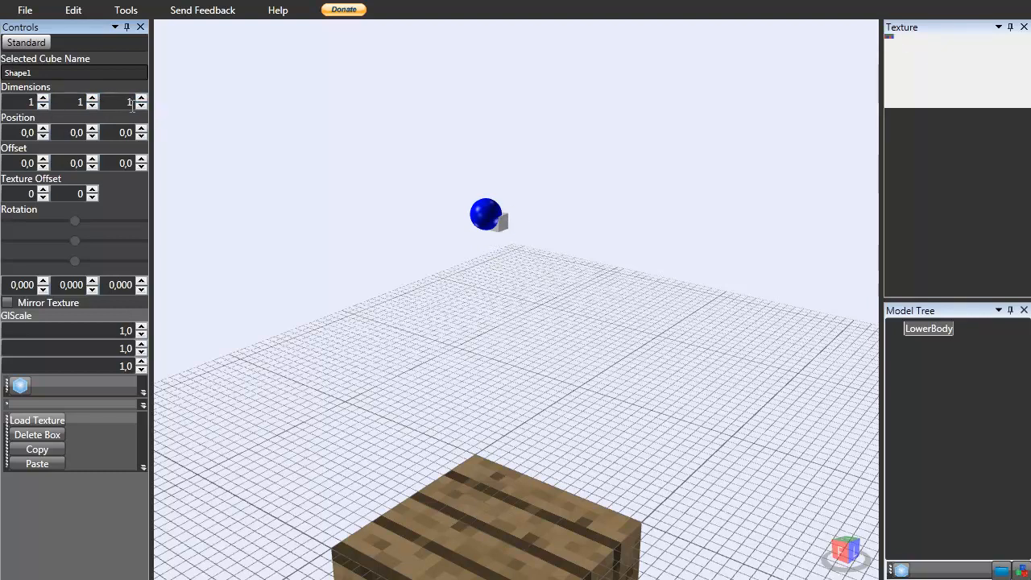
Raise the LowerBody box's vertical position to 24.
click(45, 129)
click(44, 136)
click(92, 129)
click(92, 129)
click(91, 129)
click(94, 135)
click(93, 136)
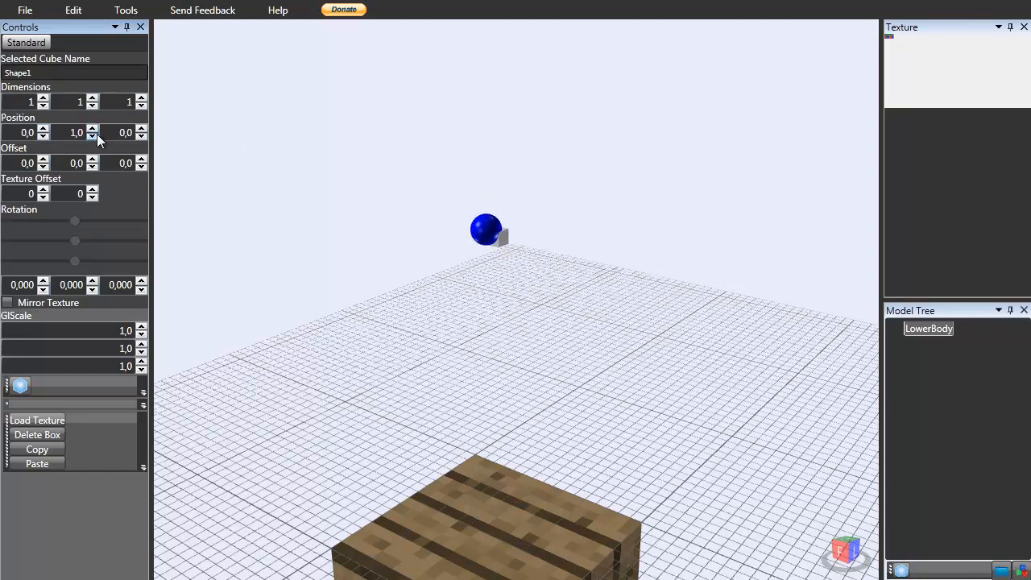
click(94, 136)
click(94, 128)
click(95, 128)
click(95, 128)
click(95, 129)
click(96, 128)
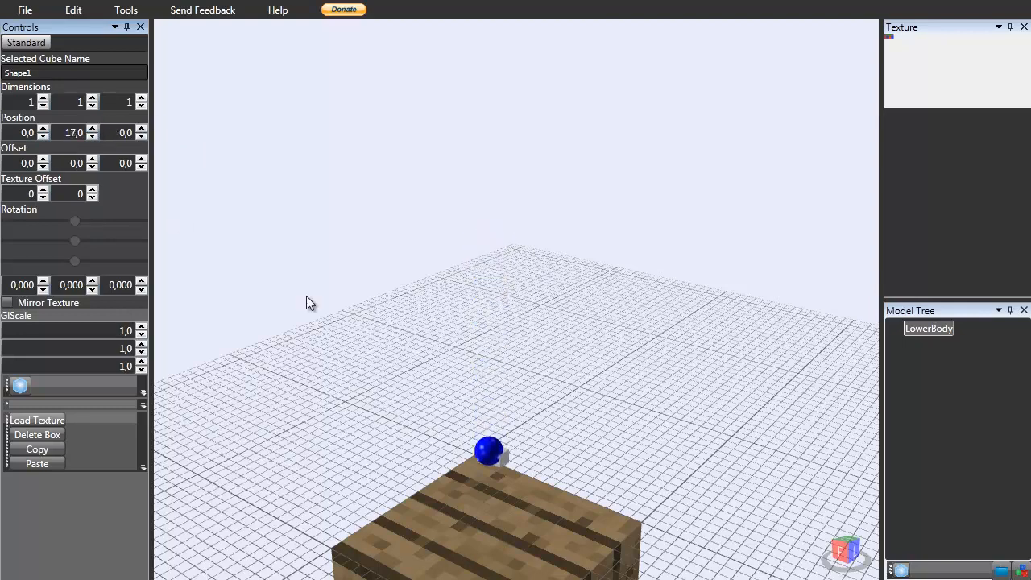
middle_drag(306, 295, 299, 219)
scroll(433, 424, up, 4)
right_drag(477, 477, 477, 475)
middle_drag(478, 470, 470, 266)
right_drag(460, 298, 419, 319)
click(92, 129)
drag(93, 129, 93, 129)
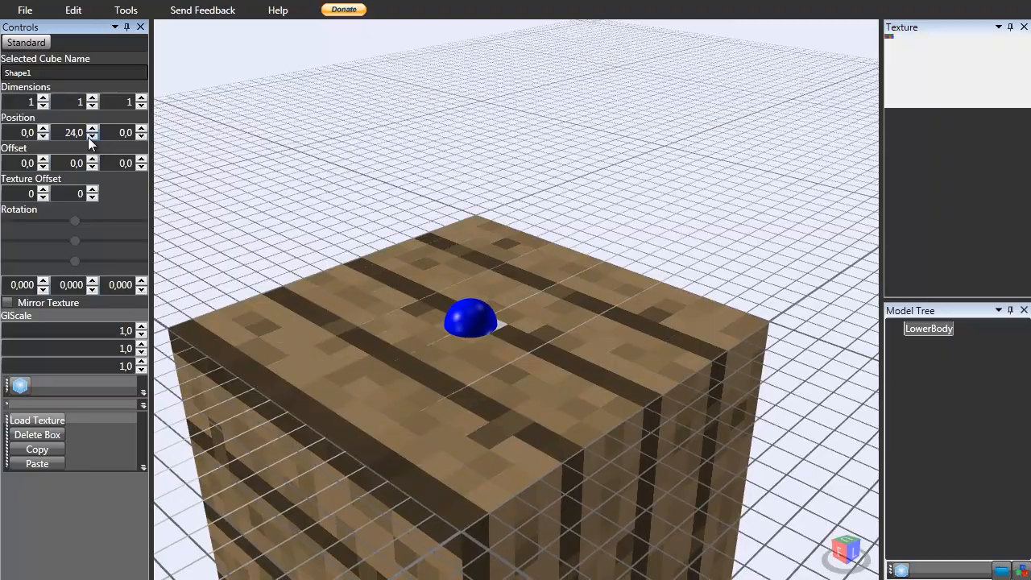
Lower the box's vertical position to 18 so it sits just above the block.
click(93, 137)
right_drag(499, 338, 592, 352)
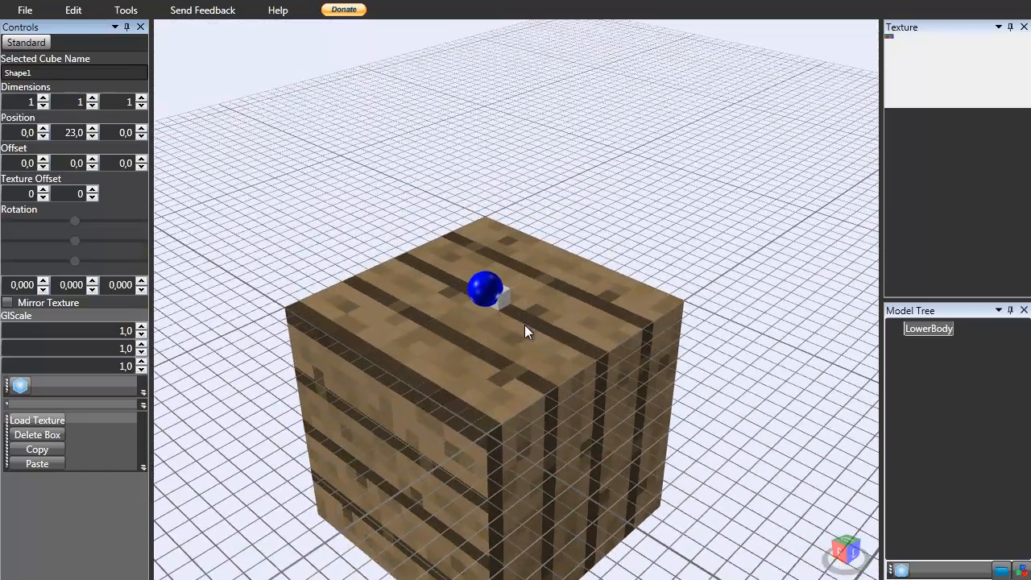
right_drag(447, 297, 373, 313)
click(92, 136)
click(93, 137)
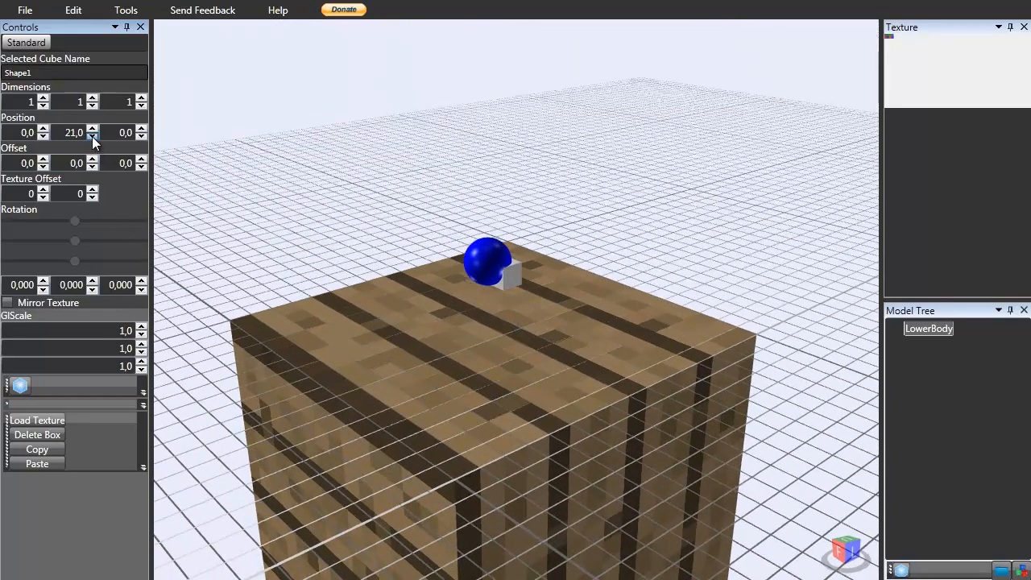
click(93, 137)
click(93, 136)
click(94, 136)
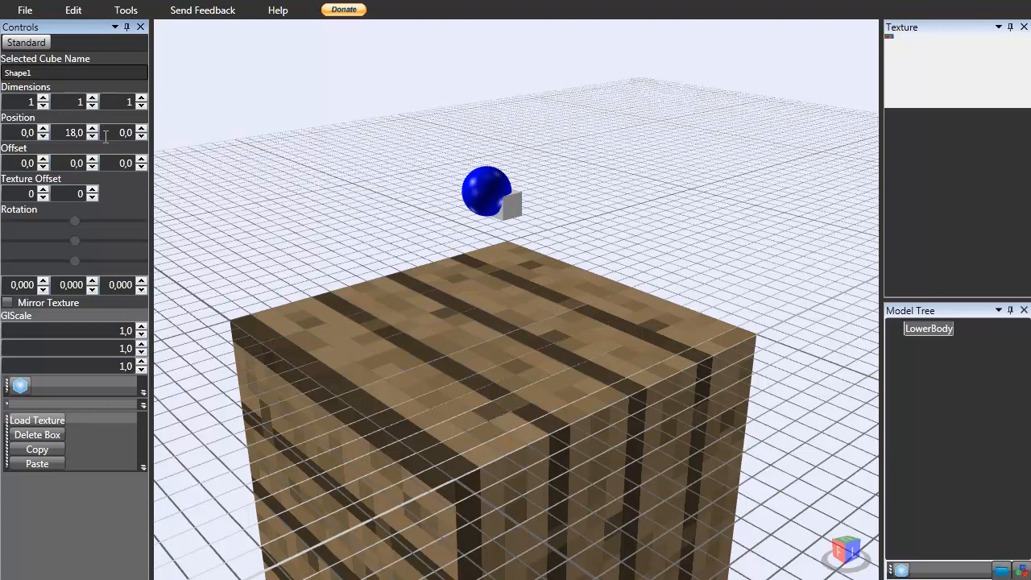
Set the box's depth dimension to 4, trying and reverting a height of 2.
click(142, 97)
click(142, 97)
click(141, 98)
click(142, 97)
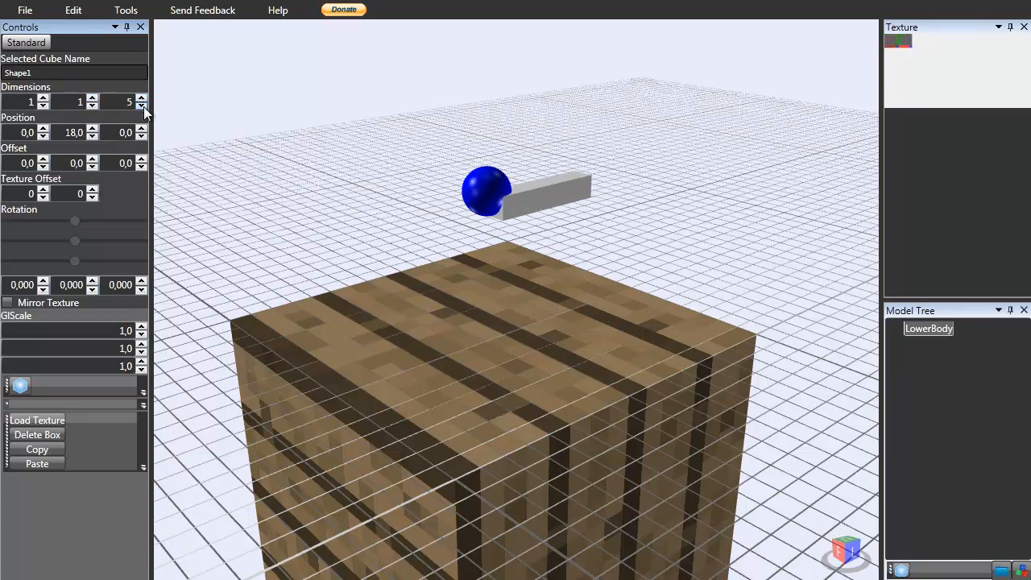
click(142, 105)
click(92, 97)
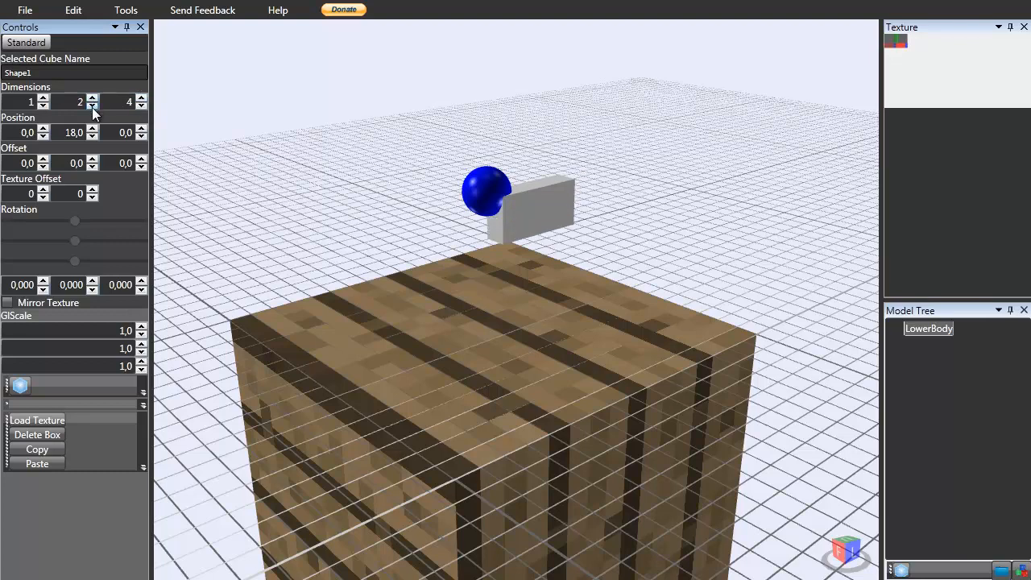
click(92, 106)
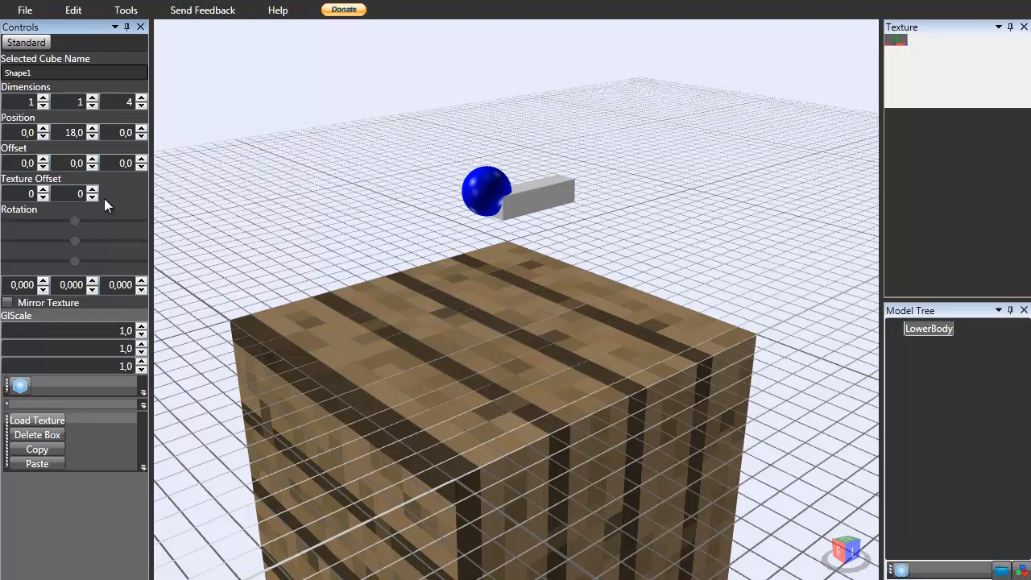
Increase the box's depth dimension to 5.
key(Tab)
middle_drag(339, 261, 359, 330)
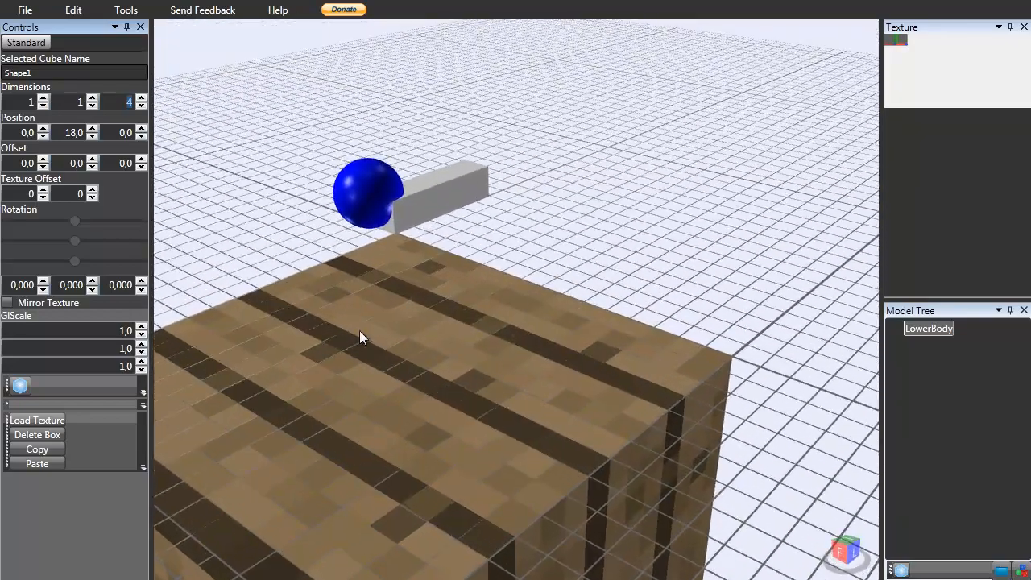
click(141, 97)
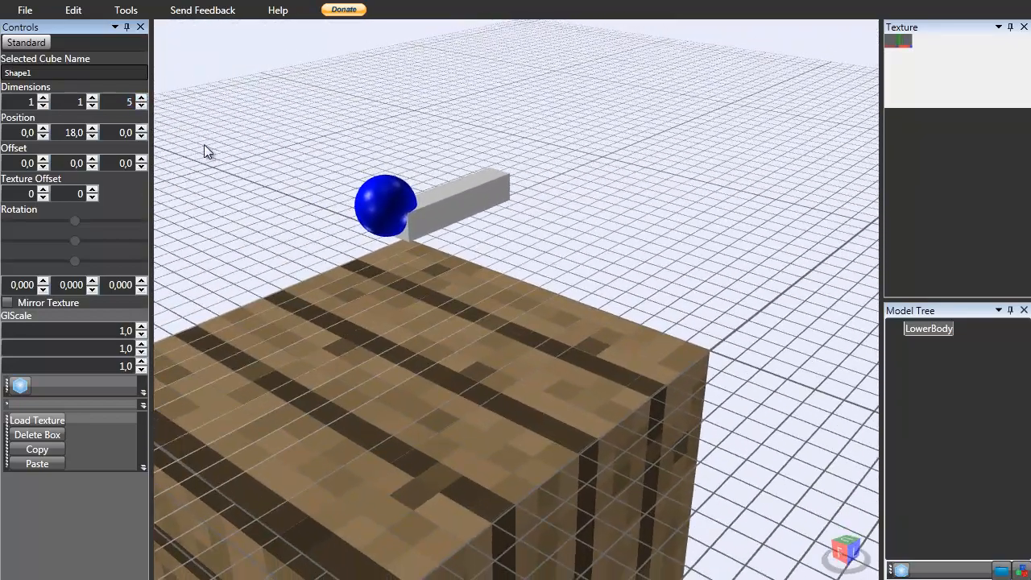
Try widening the box to 2 and briefly a height of 2, then return the width to 1.
middle_drag(389, 200, 624, 233)
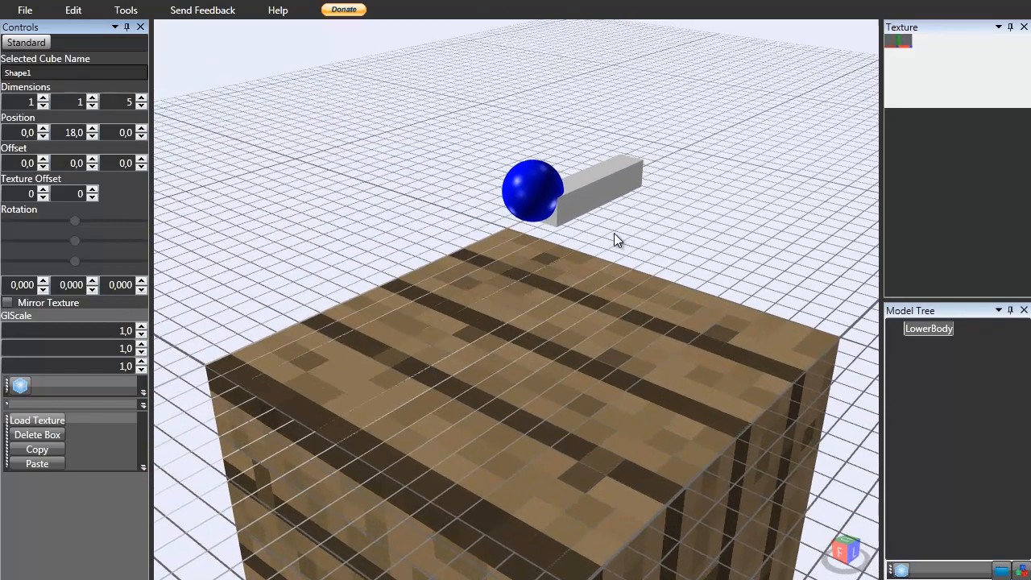
click(93, 97)
click(93, 106)
click(43, 97)
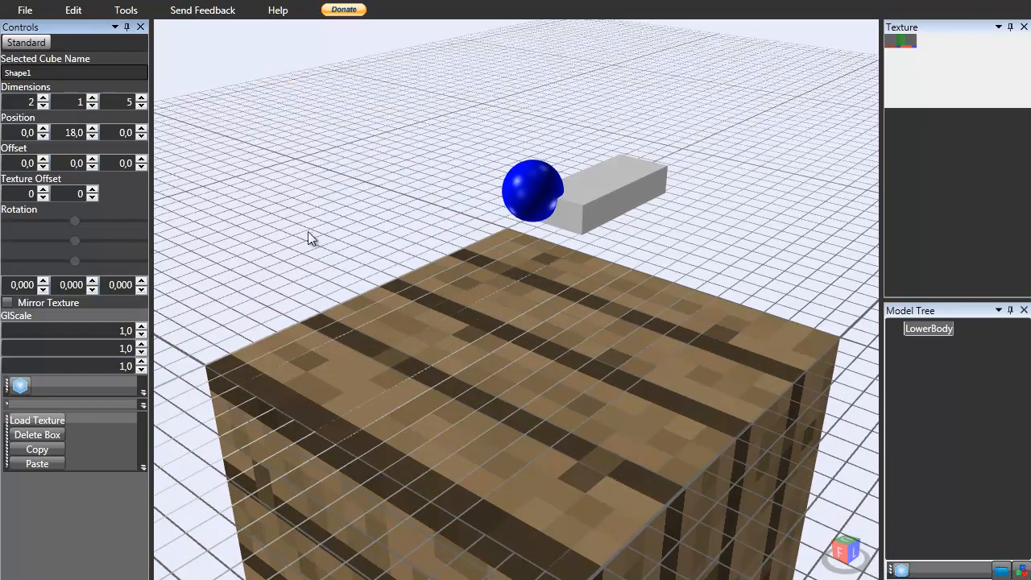
mouse_move(683, 356)
middle_down()
mouse_move(626, 346)
mouse_move(433, 403)
mouse_move(513, 351)
mouse_move(643, 367)
mouse_move(686, 359)
mouse_move(672, 324)
middle_up()
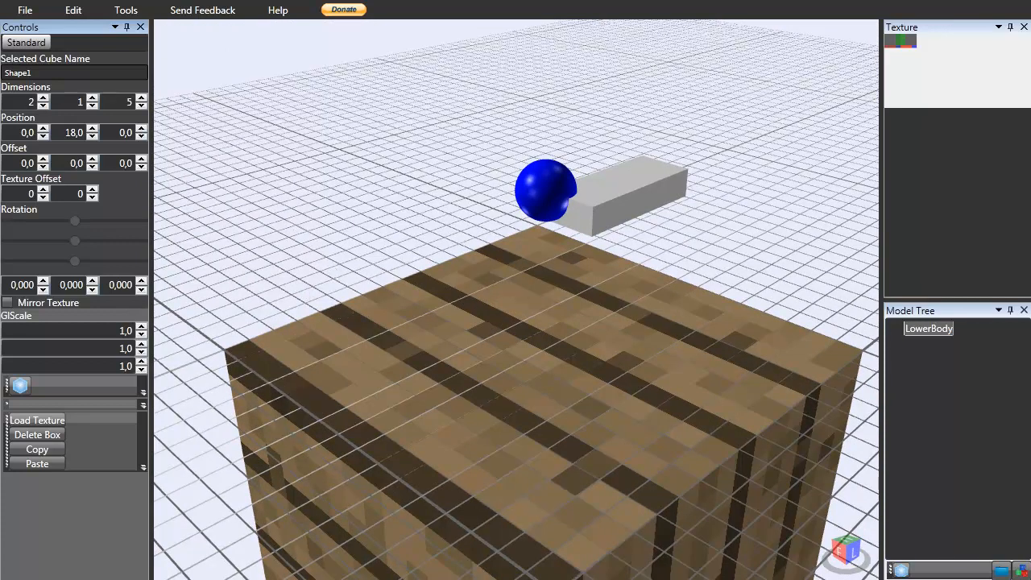
mouse_move(453, 328)
middle_down()
mouse_move(466, 320)
mouse_move(437, 289)
mouse_move(487, 288)
middle_up()
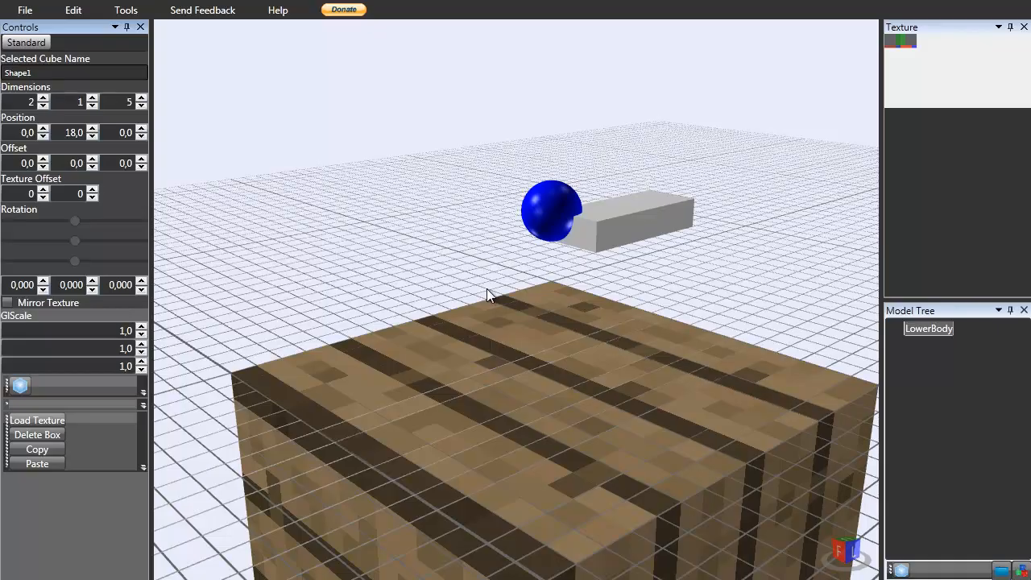
mouse_move(487, 288)
middle_down()
mouse_move(629, 301)
mouse_move(636, 287)
mouse_move(580, 303)
mouse_move(587, 328)
mouse_move(580, 288)
middle_up()
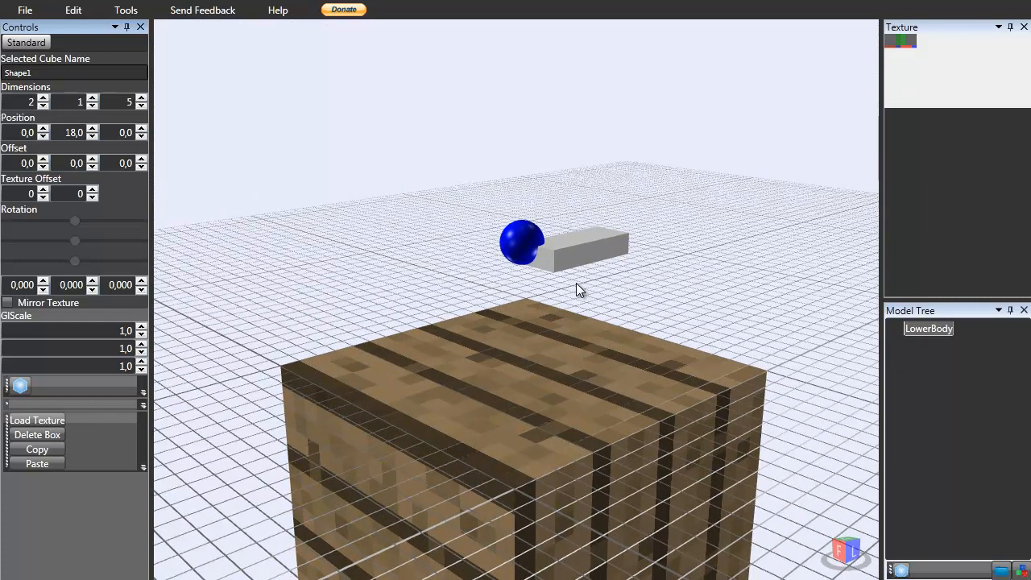
mouse_move(589, 302)
middle_down()
mouse_move(564, 335)
mouse_move(580, 299)
middle_up()
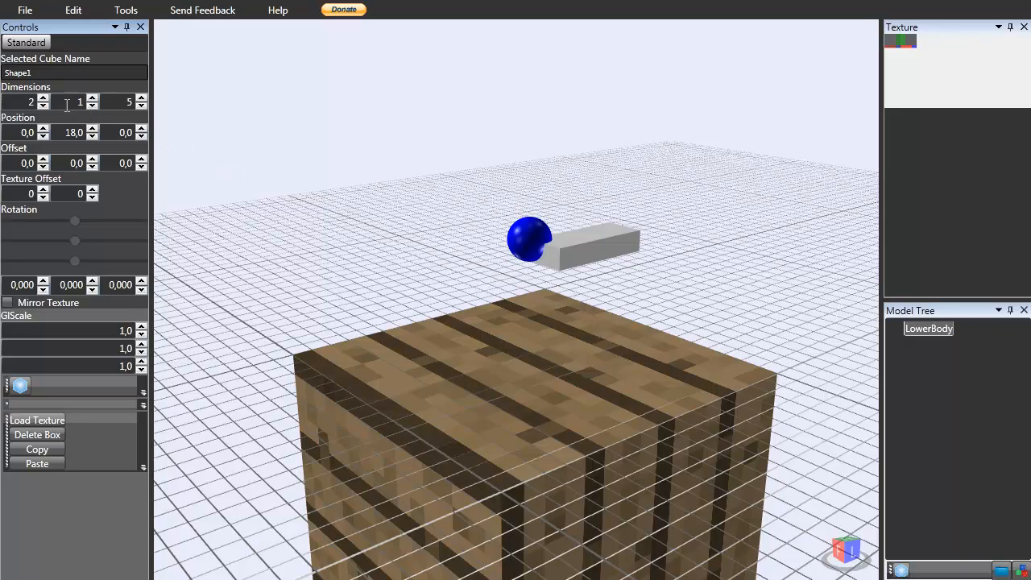
click(42, 106)
Compare the box with the praying mantis images in the browser's image search results.
mouse_move(848, 339)
middle_down()
mouse_move(674, 405)
mouse_move(594, 301)
mouse_move(613, 295)
mouse_move(659, 310)
mouse_move(640, 343)
mouse_move(559, 349)
mouse_move(590, 342)
mouse_move(573, 330)
mouse_move(659, 350)
mouse_move(756, 325)
mouse_move(787, 363)
mouse_move(617, 233)
middle_up()
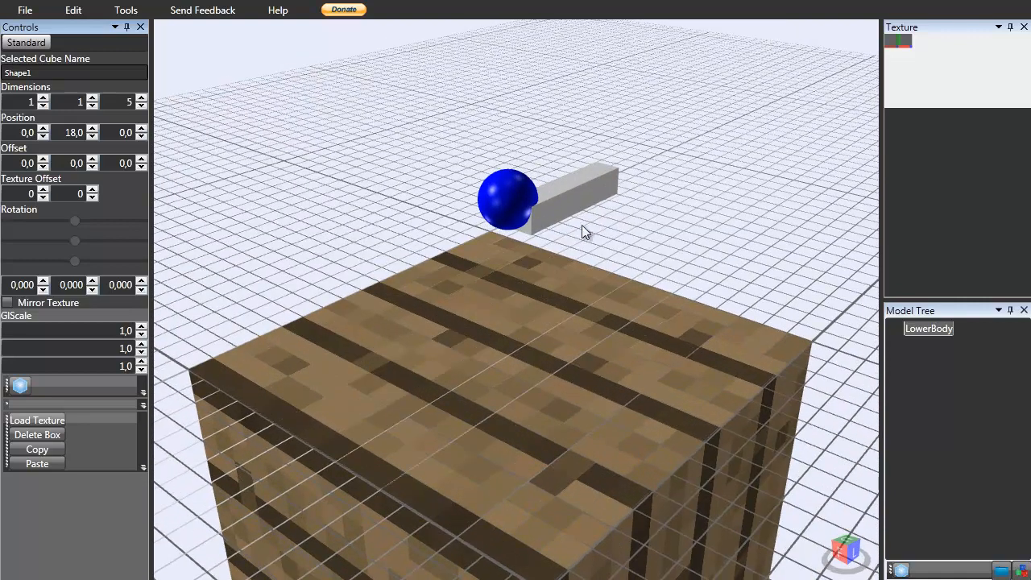
scroll(555, 274, down, 3)
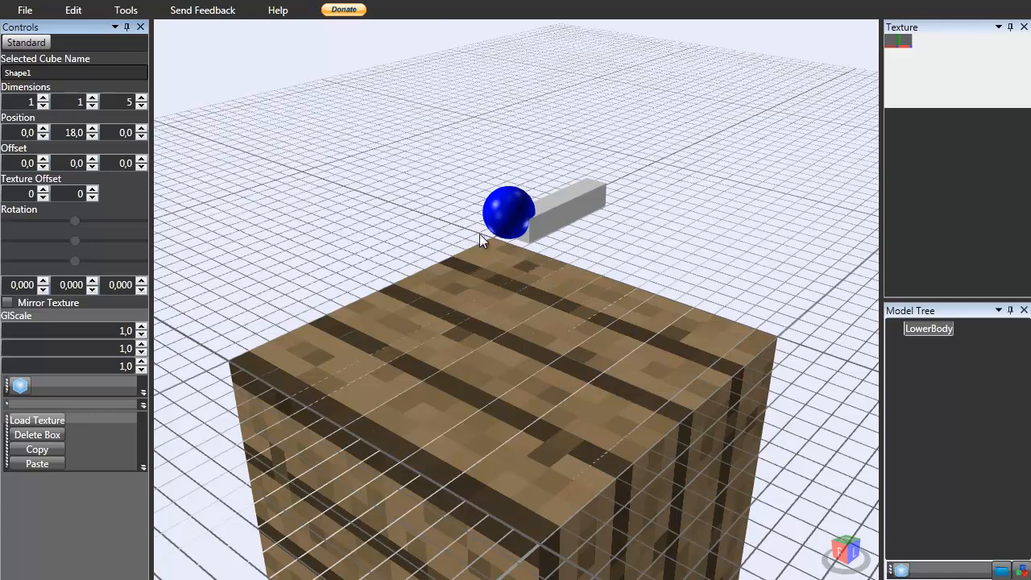
right_drag(574, 230, 630, 217)
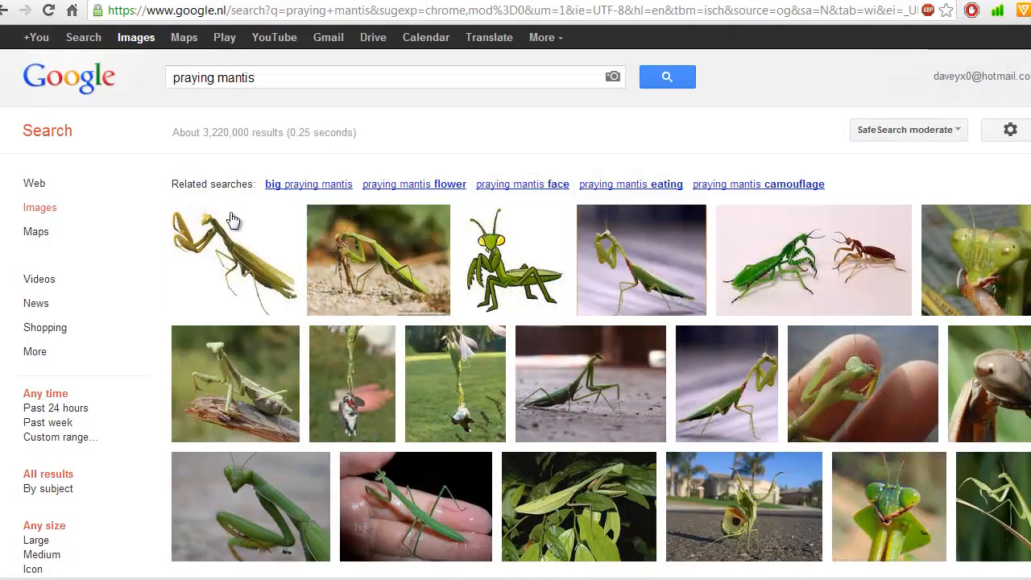
mouse_move(240, 256)
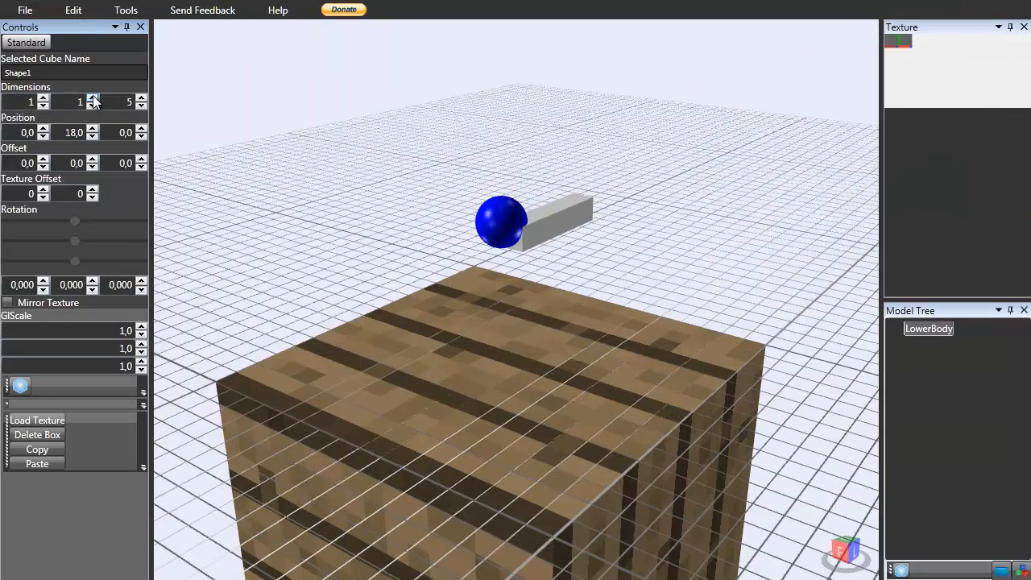
Resize the box to a width of 3, height of 2 and depth of 6.
click(92, 98)
click(43, 98)
right_drag(157, 145, 230, 252)
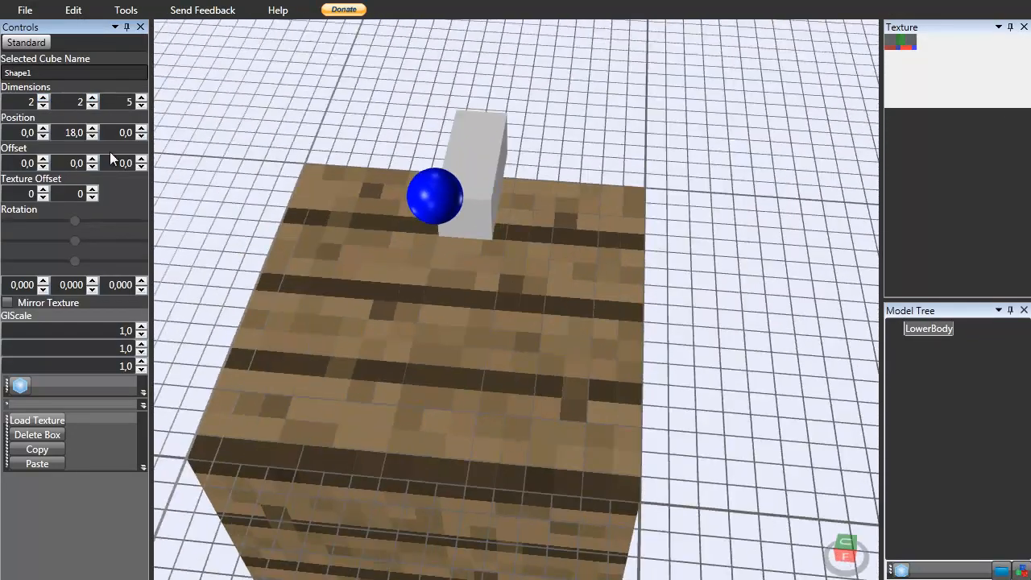
click(43, 97)
right_drag(548, 302, 446, 260)
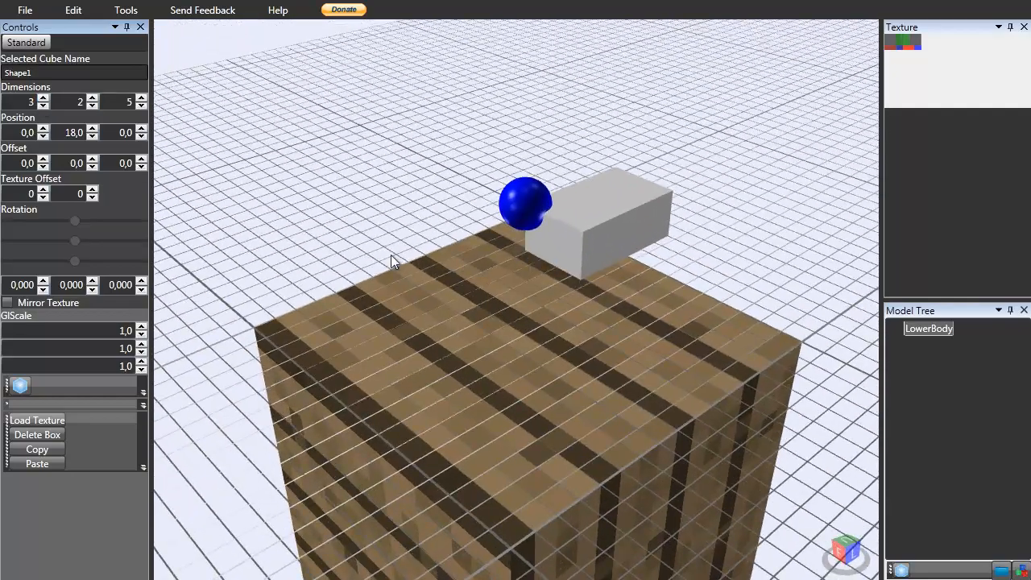
click(141, 98)
right_drag(386, 210, 267, 544)
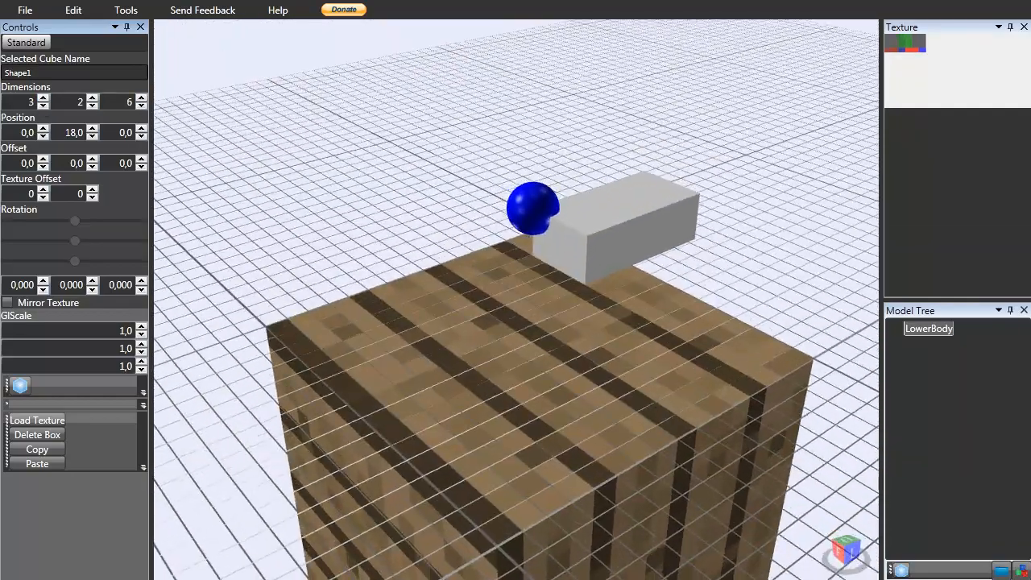
Switch to the browser and browse the praying mantis image results for reference.
click(238, 579)
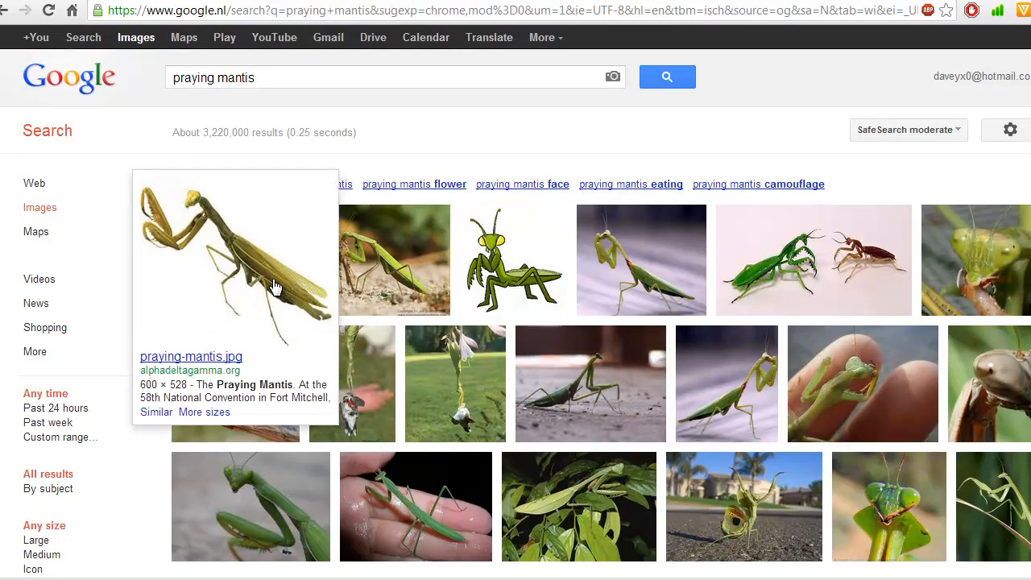
mouse_move(515, 289)
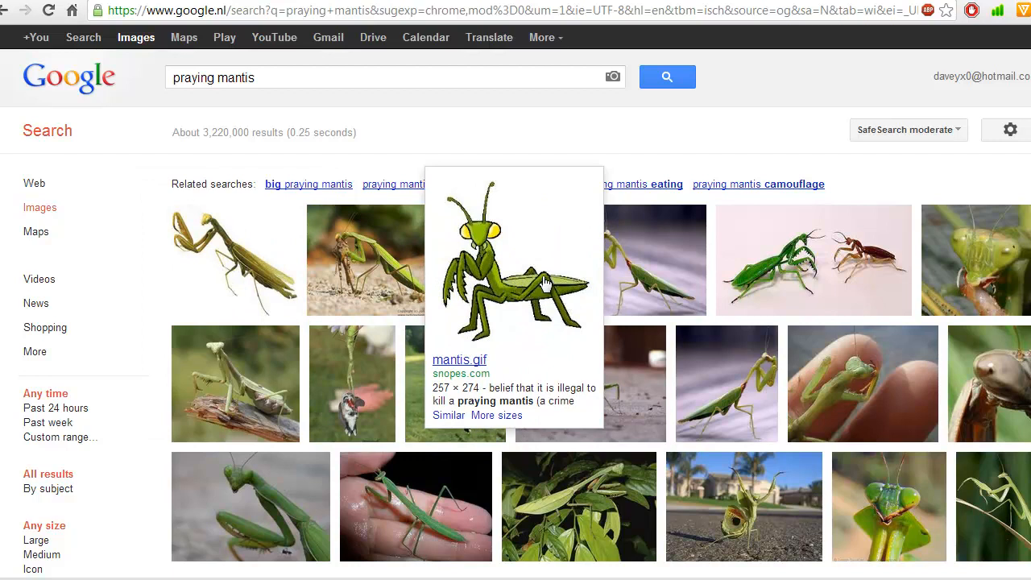
scroll(833, 338, down, 6)
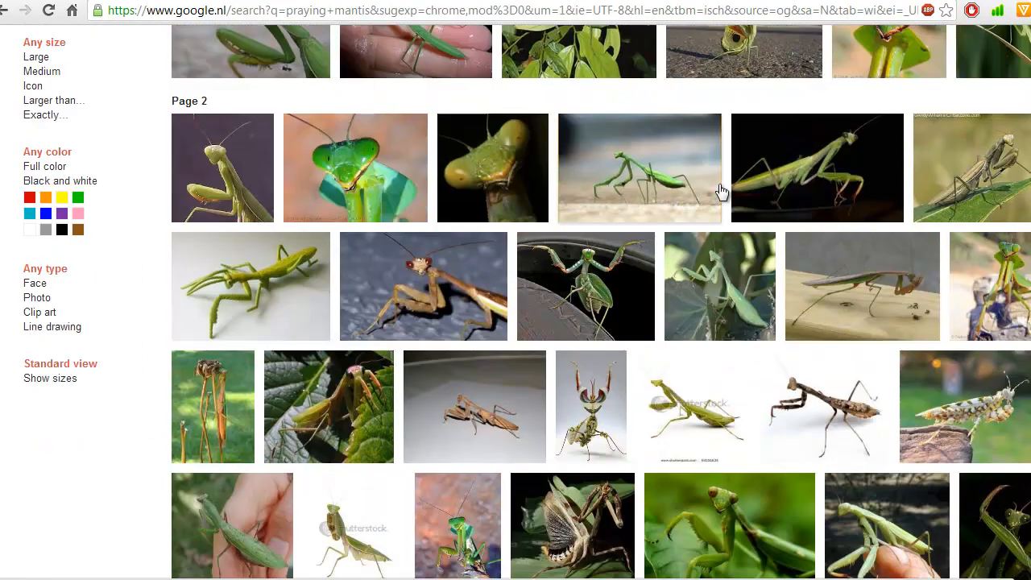
mouse_move(763, 203)
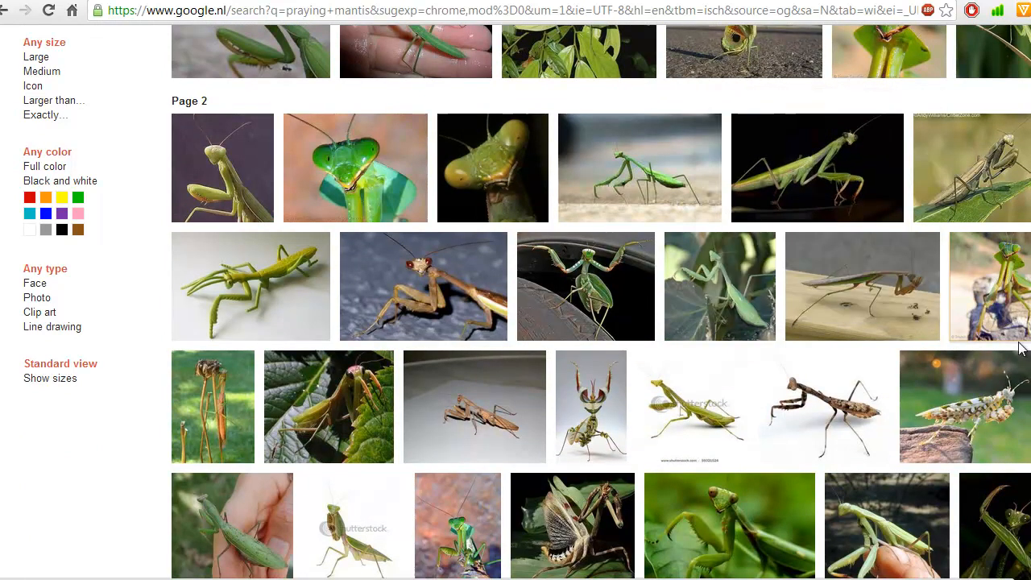
scroll(660, 212, down, 3)
scroll(660, 212, down, 5)
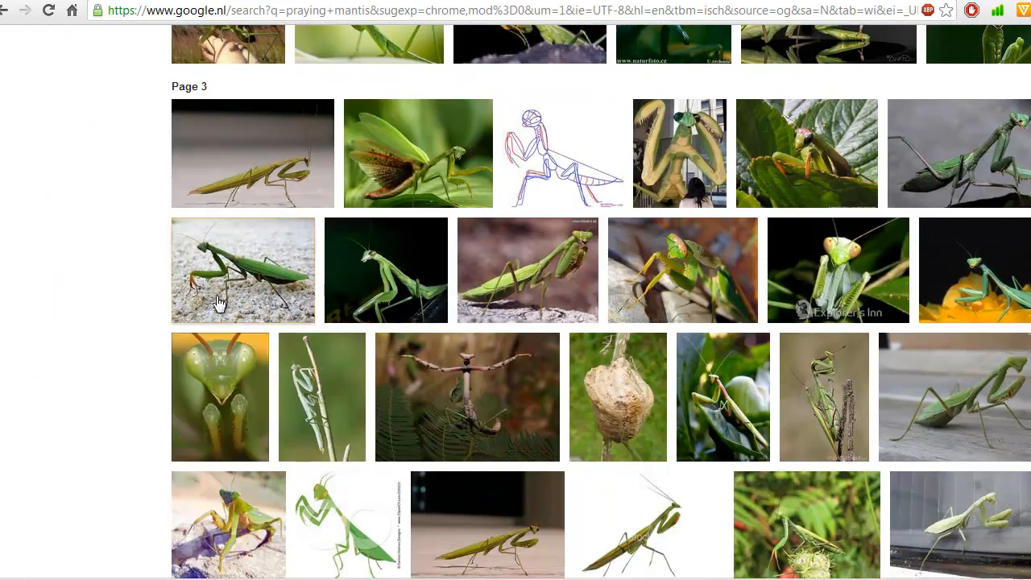
mouse_move(217, 303)
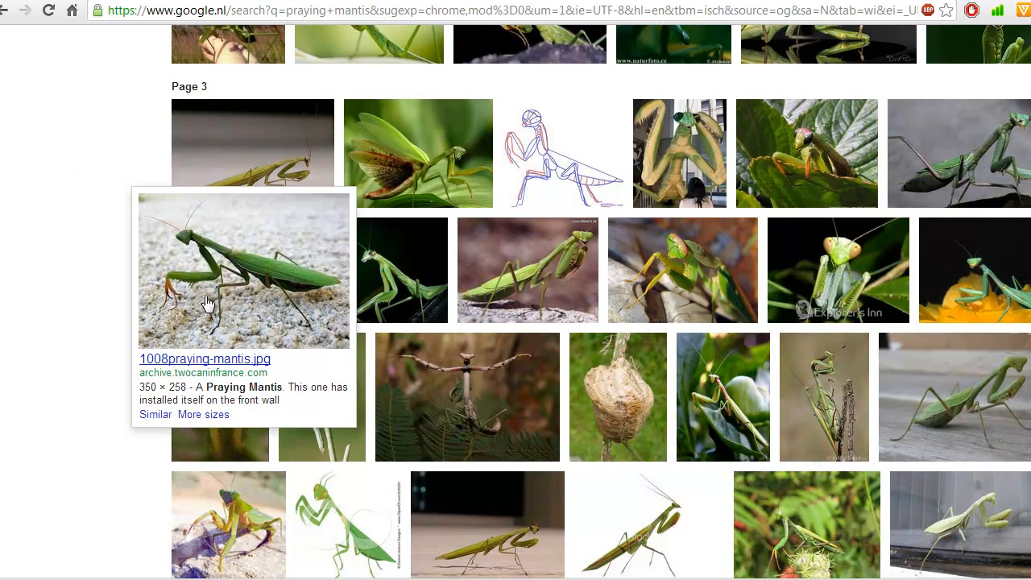
scroll(417, 320, up, 15)
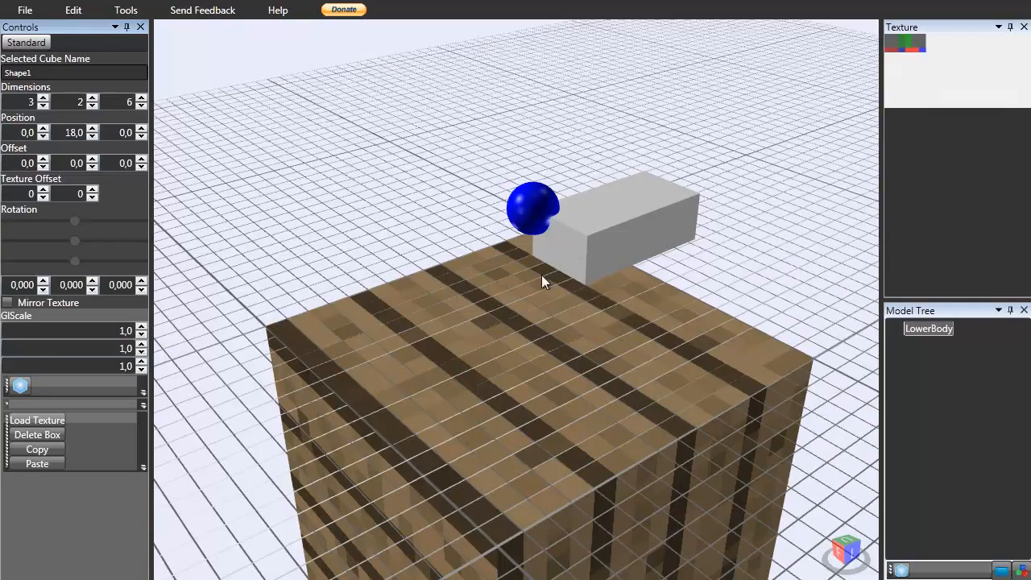
Raise the box's vertical position to 21.
right_drag(542, 275, 596, 237)
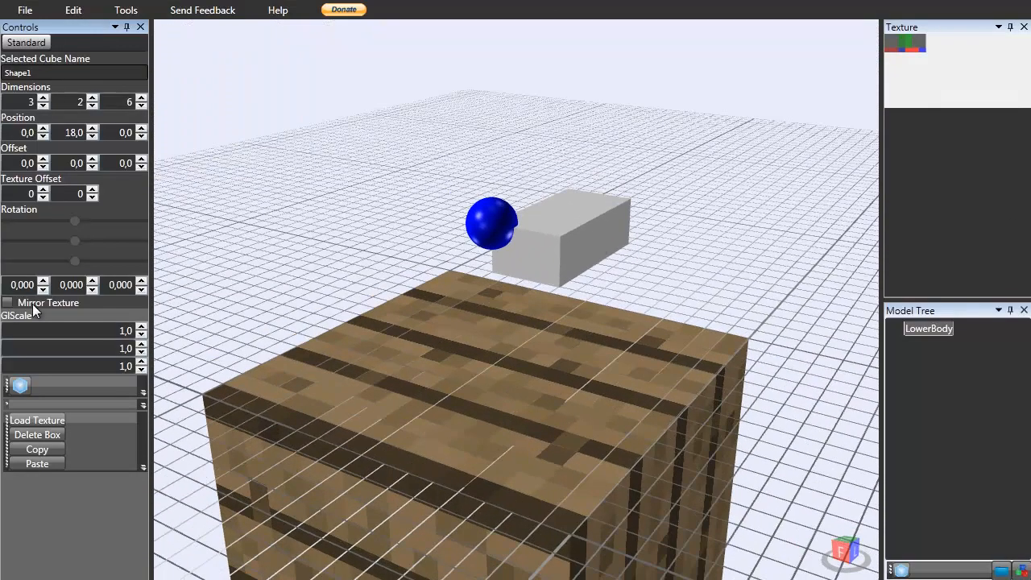
click(92, 99)
click(92, 98)
click(93, 106)
click(94, 105)
click(93, 131)
click(94, 131)
click(93, 130)
click(93, 130)
click(94, 135)
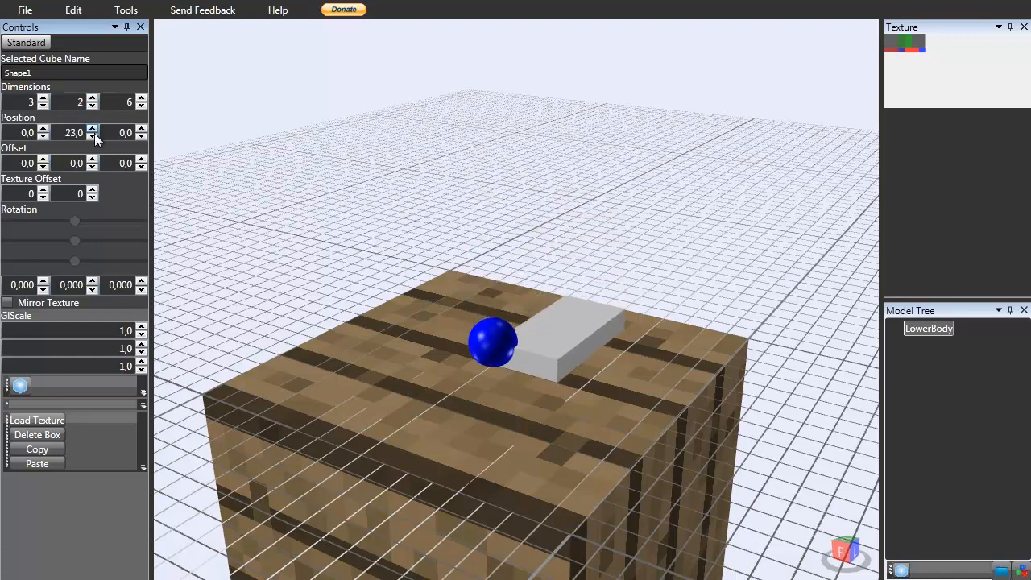
click(141, 135)
click(143, 129)
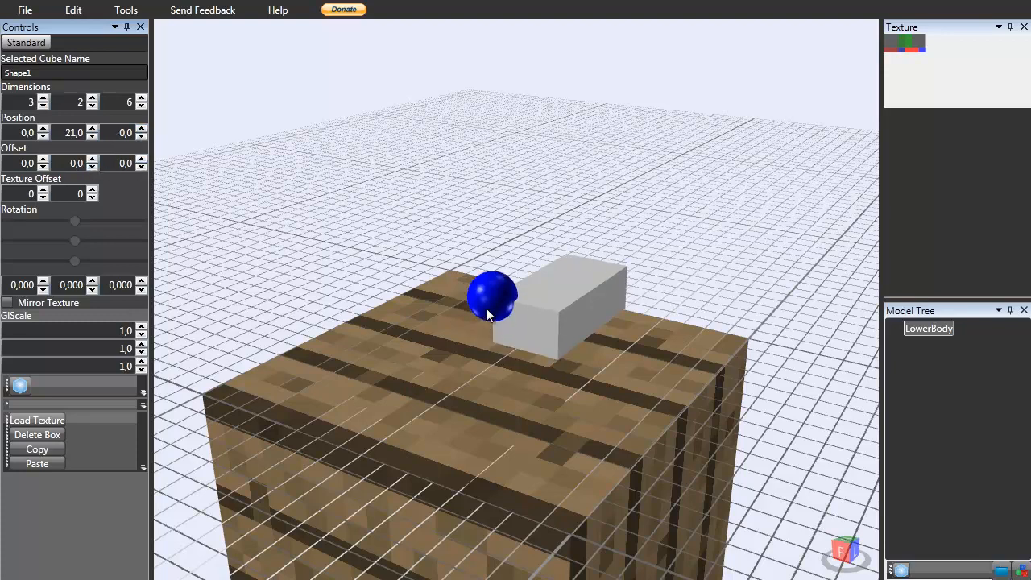
Try rotating the box 14 degrees around its Y axis, then reset the rotation to 0.
right_drag(482, 309, 484, 307)
scroll(484, 308, up, 1)
scroll(499, 307, up, 3)
mouse_move(558, 261)
right_down()
mouse_move(548, 251)
mouse_move(560, 270)
right_up()
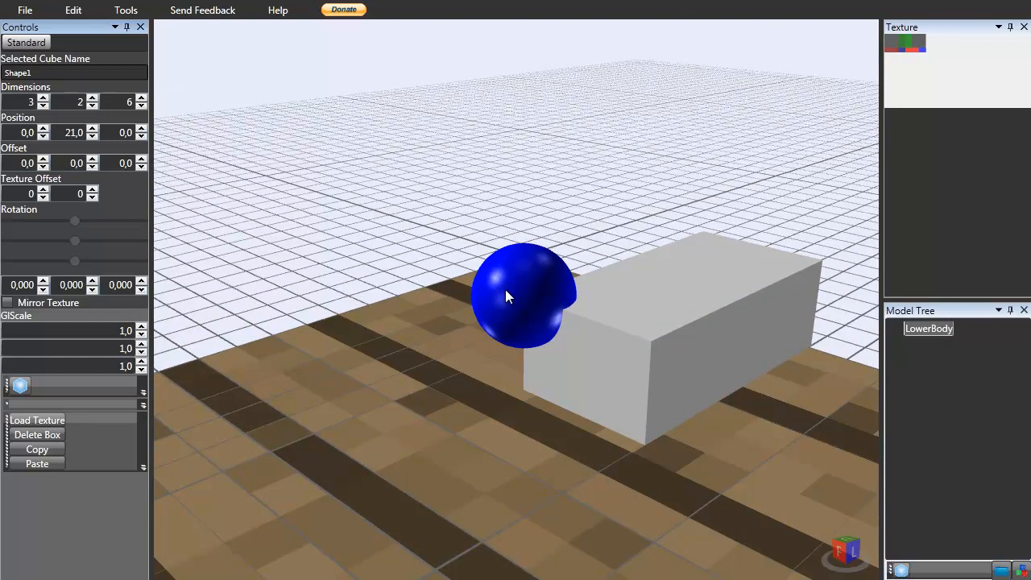
click(43, 281)
click(44, 282)
click(44, 281)
click(44, 281)
click(43, 290)
click(43, 291)
click(43, 291)
click(43, 291)
click(93, 282)
click(96, 282)
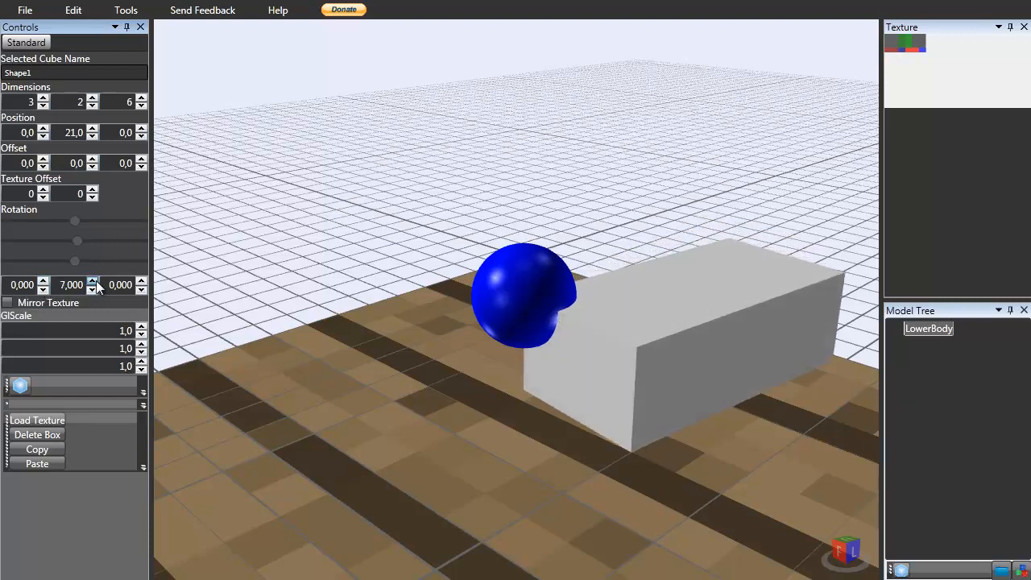
click(97, 289)
click(97, 289)
click(97, 289)
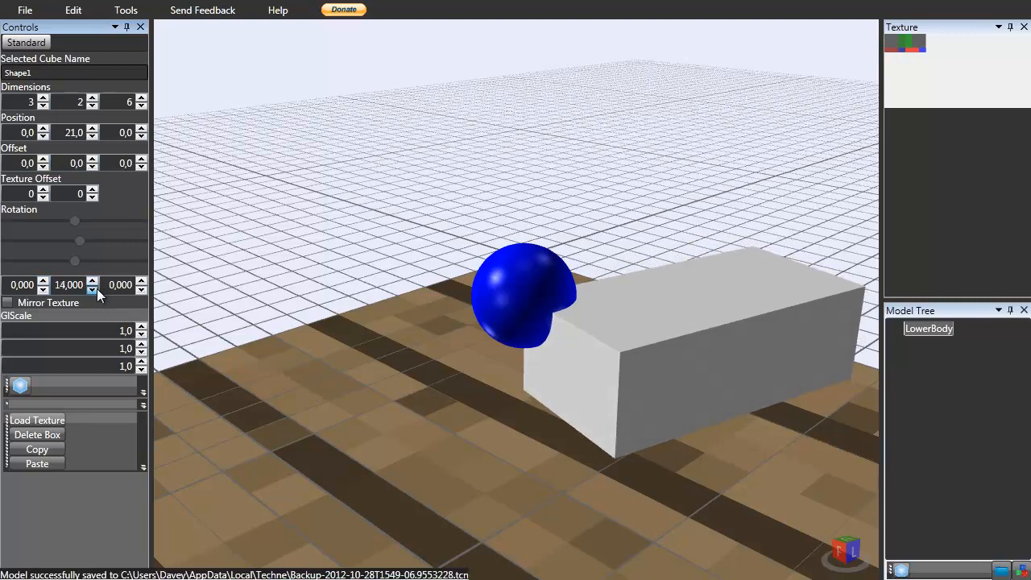
click(92, 291)
click(92, 290)
click(92, 290)
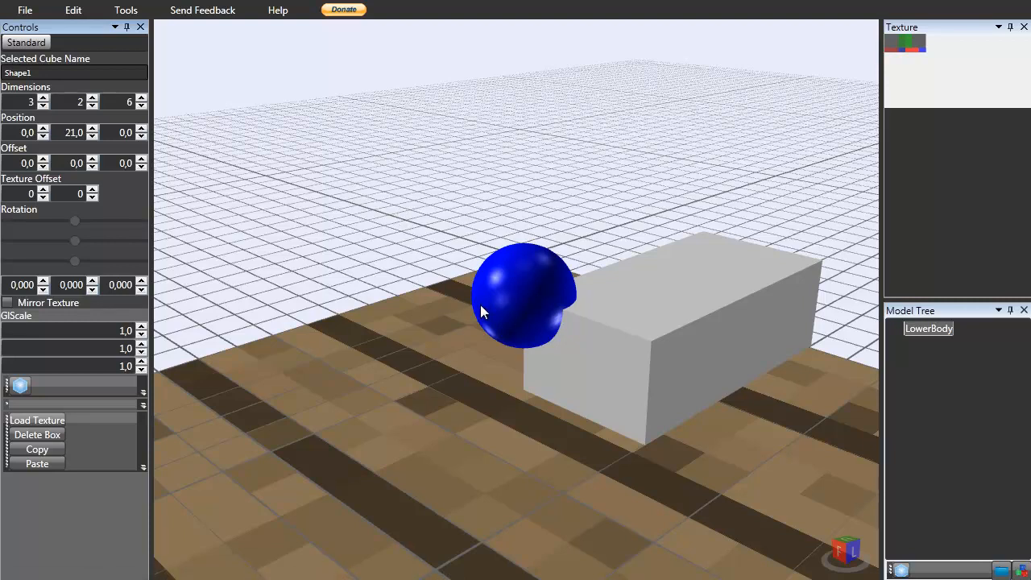
Try shifting the box's Z position and Z offset to -1, then return both to 0.
right_drag(500, 311, 497, 309)
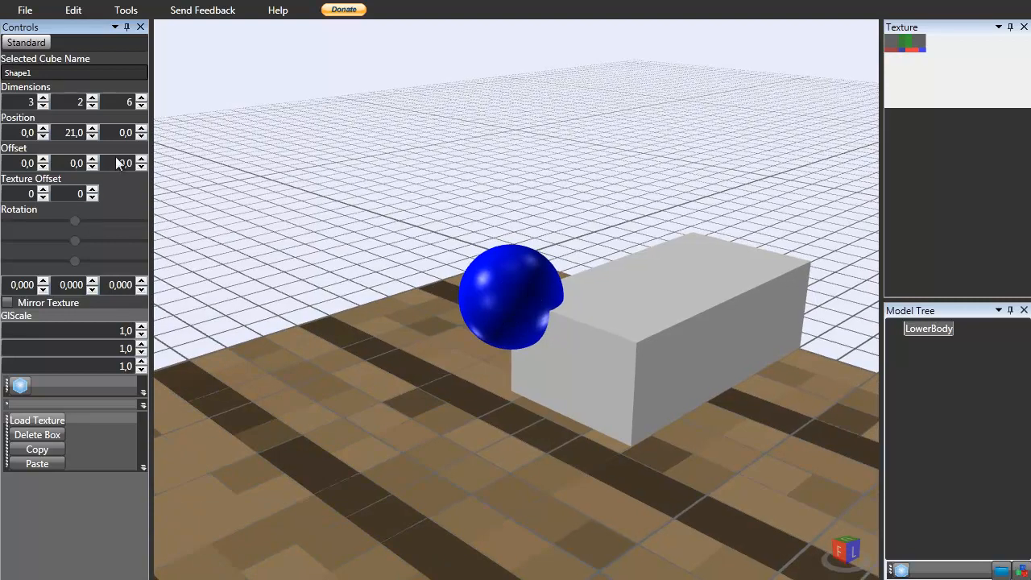
click(141, 137)
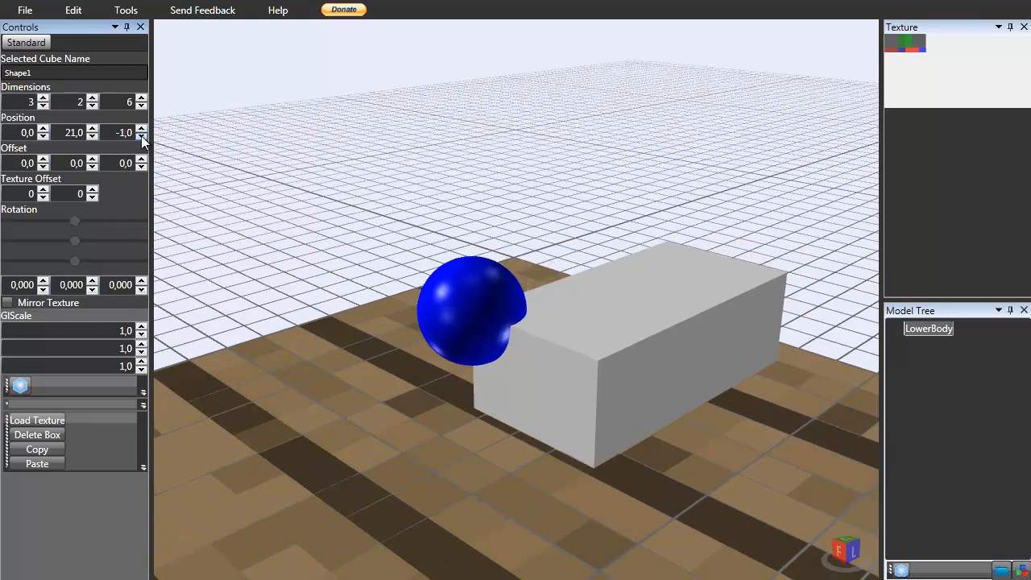
click(142, 129)
click(142, 167)
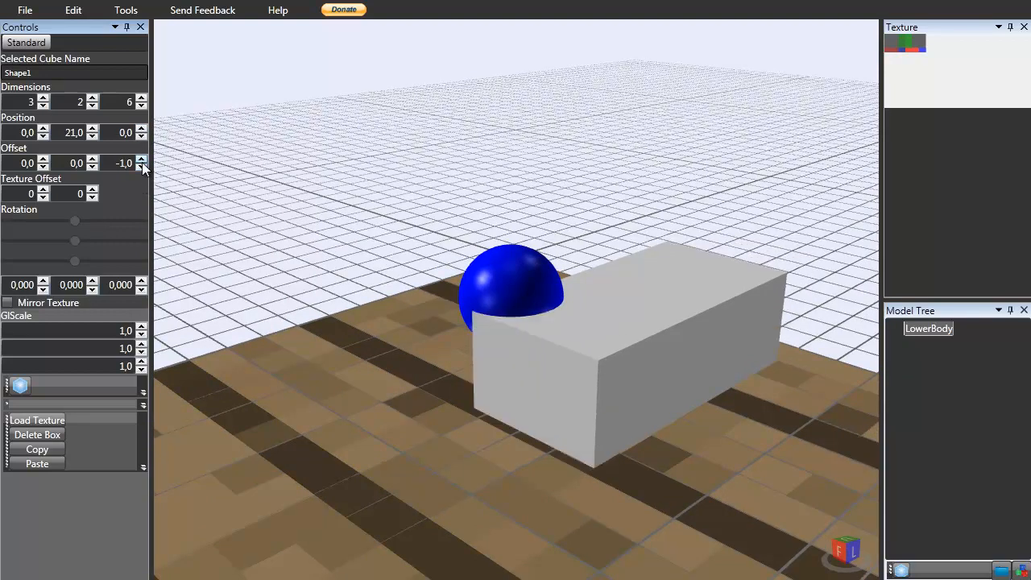
click(142, 159)
Set the box's offset to -1.5 on X and -1 on Y.
click(93, 167)
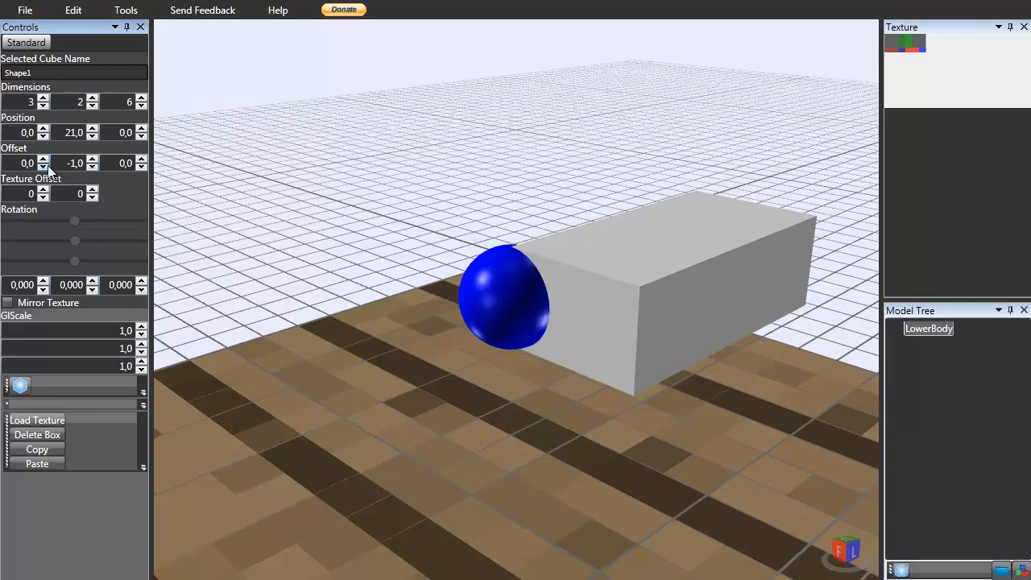
click(44, 167)
click(28, 163)
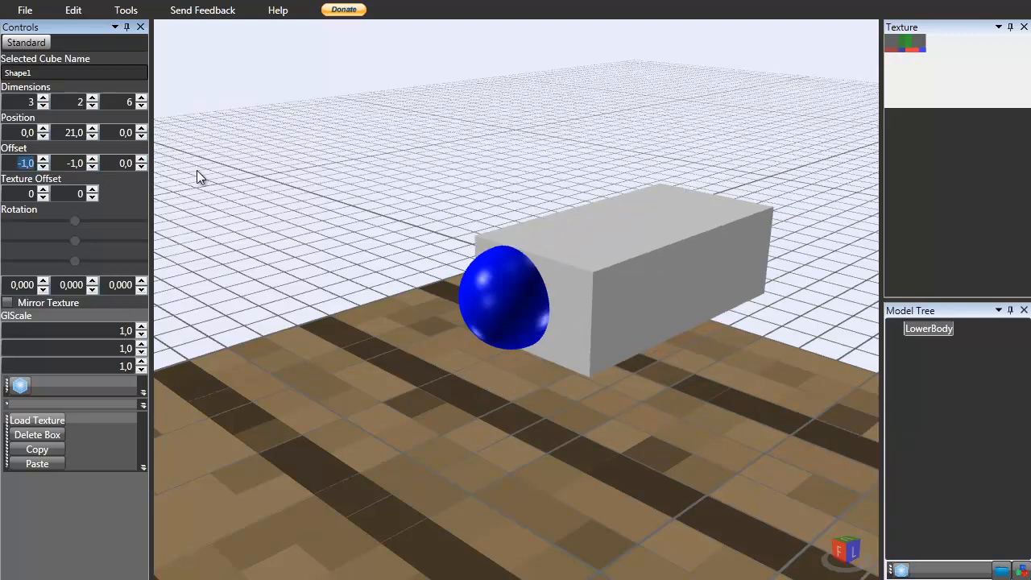
text(-1,5)
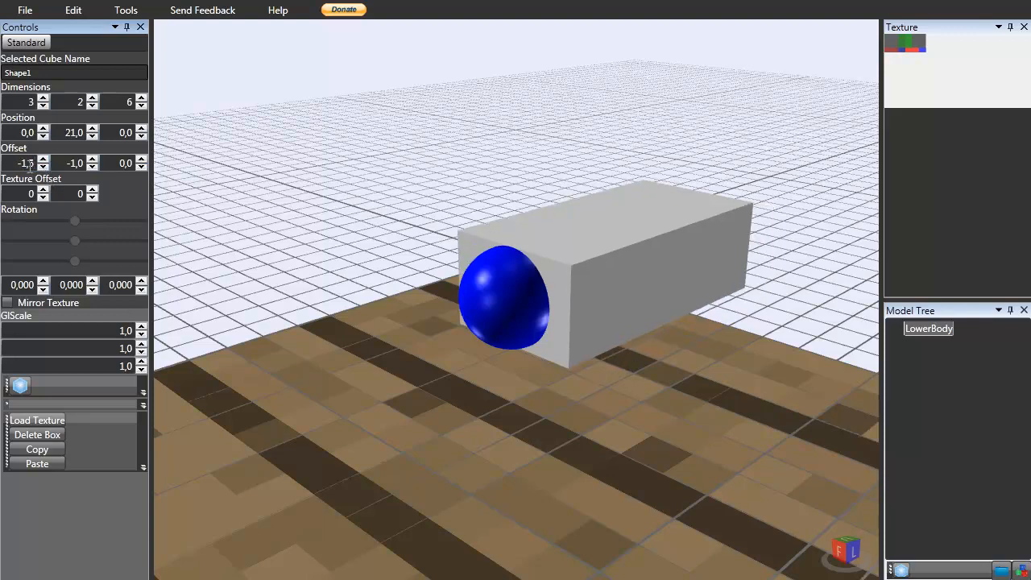
Try a box width of 5, then set the width back to 3.
double_click(32, 104)
text(5)
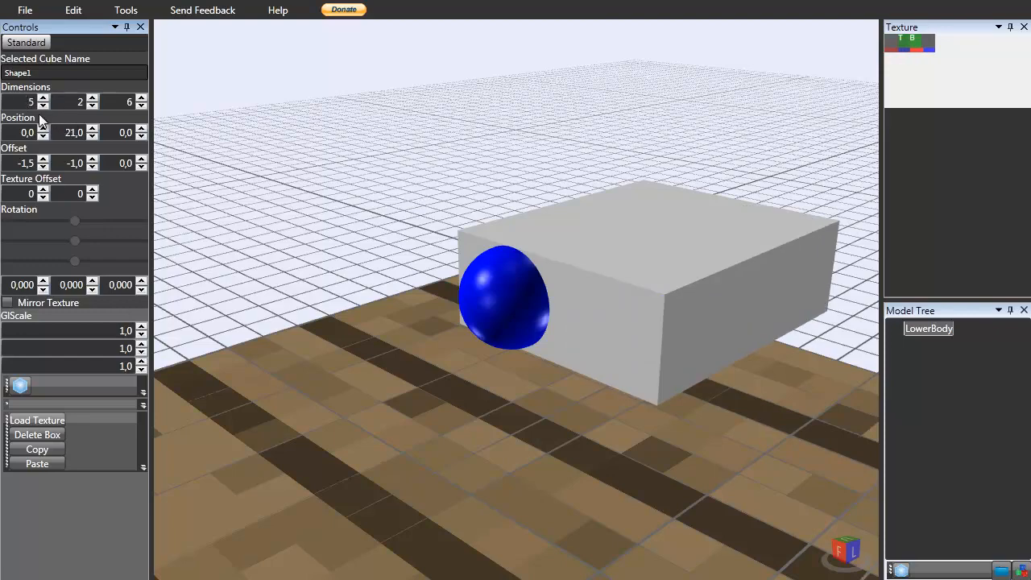
double_click(29, 101)
text(2)
click(43, 99)
Tilt the box to an X rotation of -12.
right_drag(642, 290, 604, 339)
scroll(567, 351, down, 4)
scroll(567, 351, down, 4)
scroll(603, 339, up, 5)
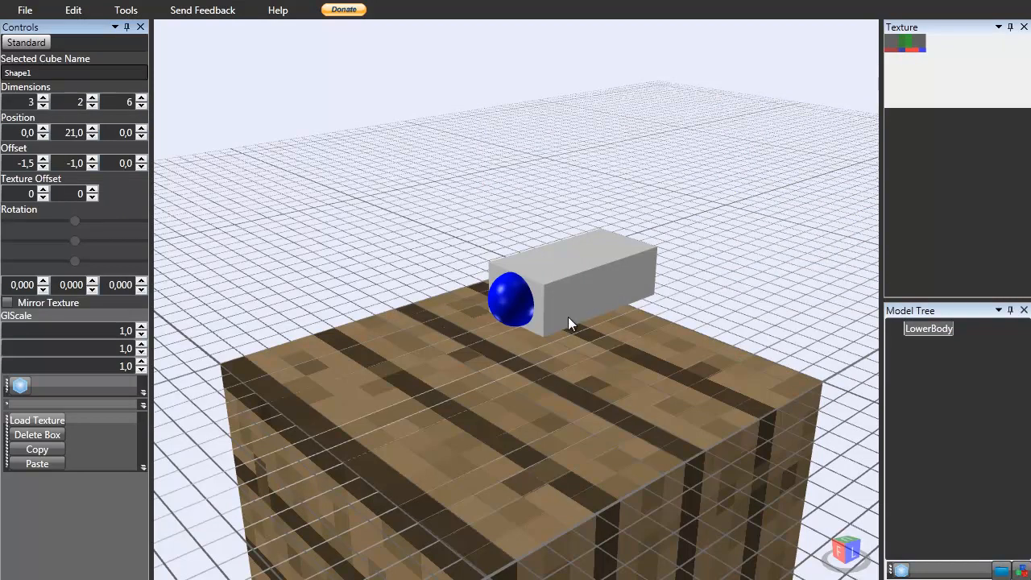
scroll(577, 314, up, 4)
click(43, 288)
click(43, 289)
click(44, 288)
click(41, 289)
click(42, 289)
click(42, 289)
click(42, 289)
click(42, 289)
Lower the LowerBody box to a Y position of 20 and tilt its X rotation to about -32.
click(42, 289)
click(42, 290)
click(42, 289)
click(42, 289)
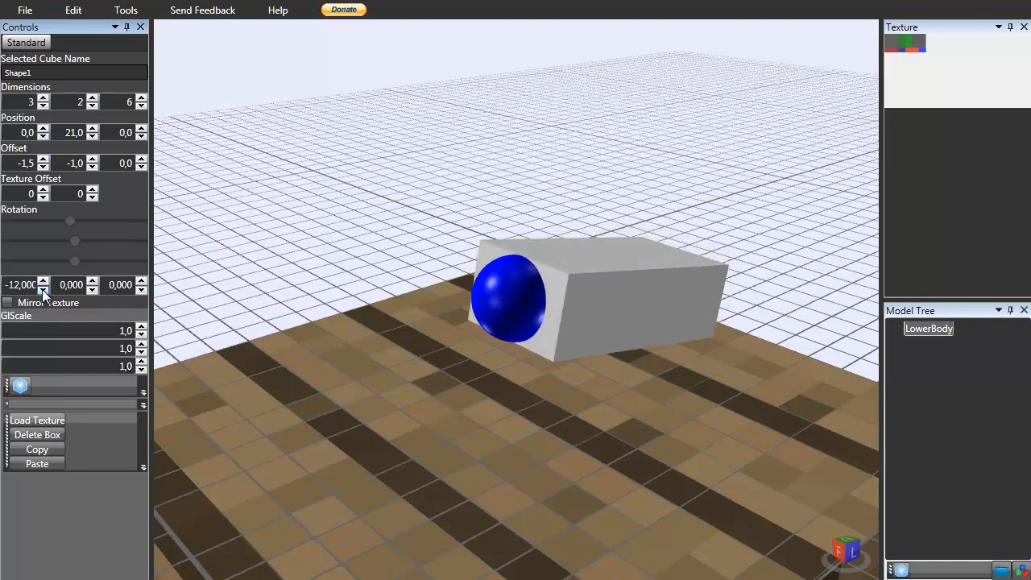
click(42, 290)
click(42, 290)
click(42, 289)
mouse_move(449, 352)
right_down()
mouse_move(391, 316)
mouse_move(521, 396)
mouse_move(405, 333)
mouse_move(336, 170)
mouse_move(378, 253)
mouse_move(443, 302)
right_up()
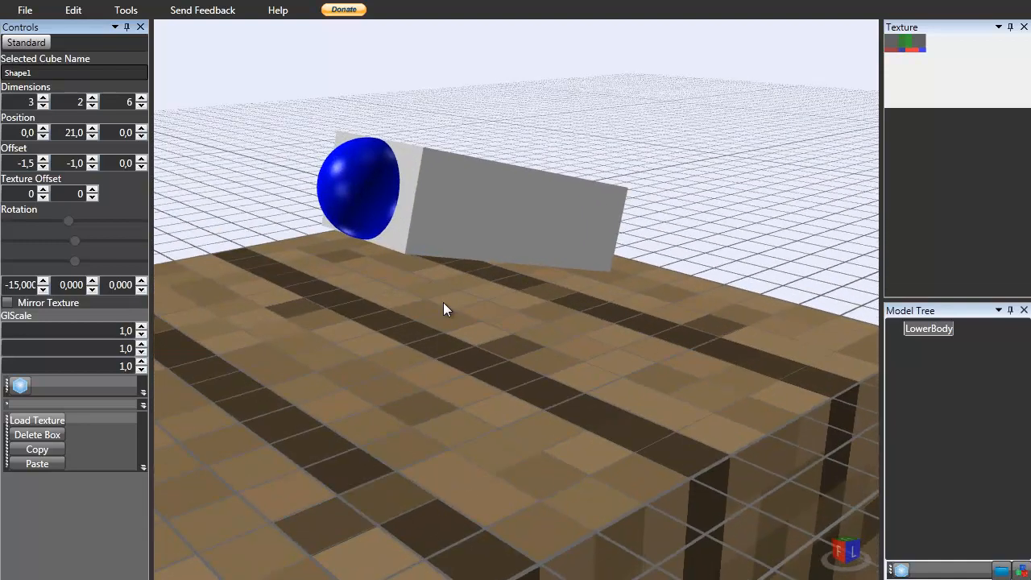
scroll(411, 287, down, 7)
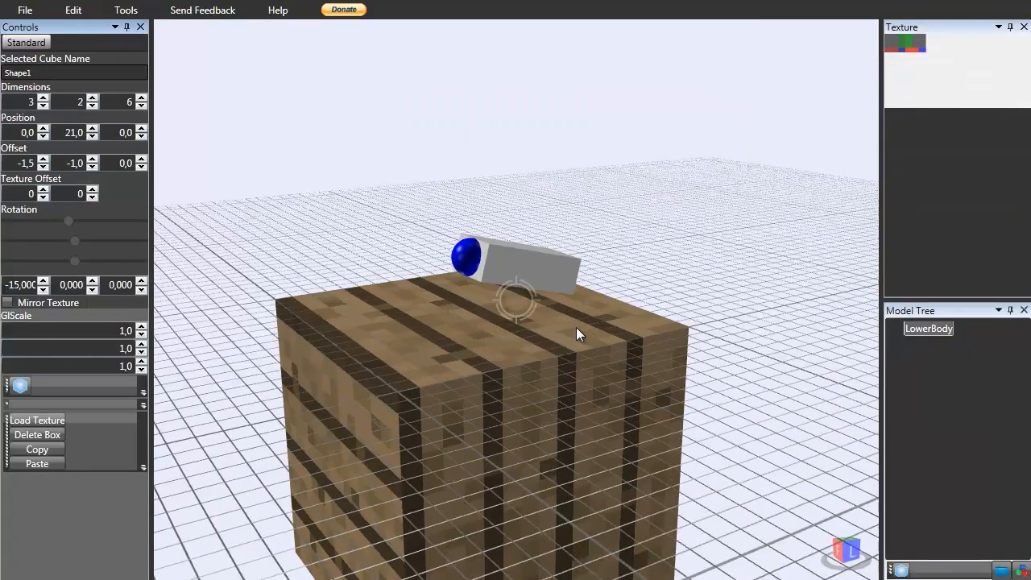
scroll(572, 323, up, 3)
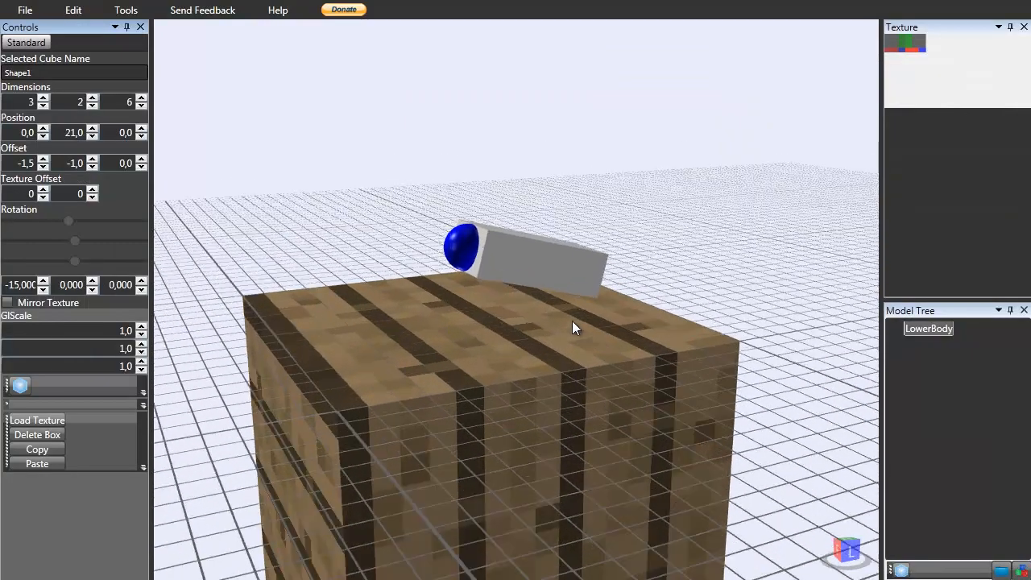
drag(42, 290, 44, 289)
click(94, 136)
right_drag(503, 311, 550, 310)
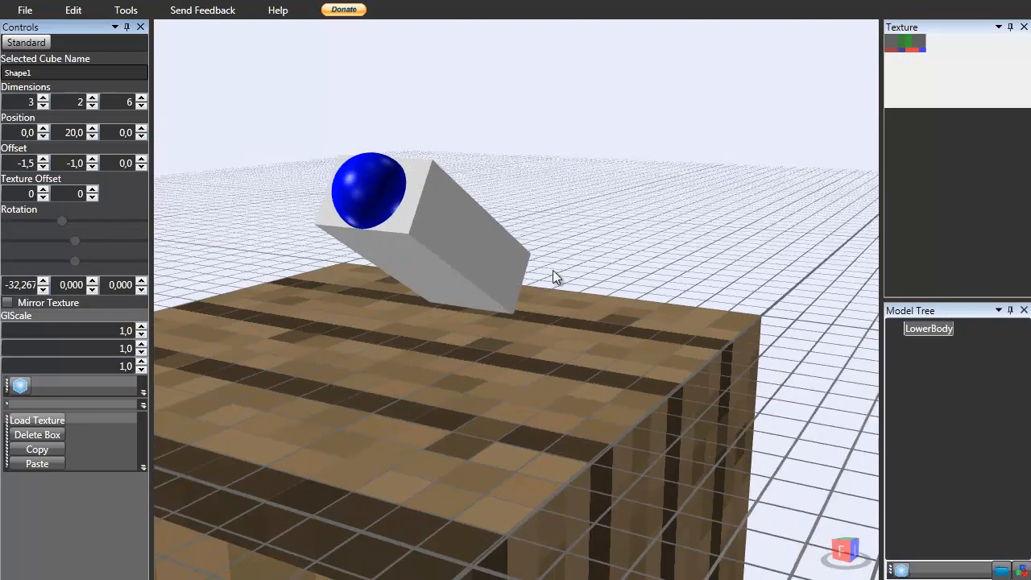
Deselect the box and add a new box to the model.
click(573, 189)
scroll(748, 517, down, 4)
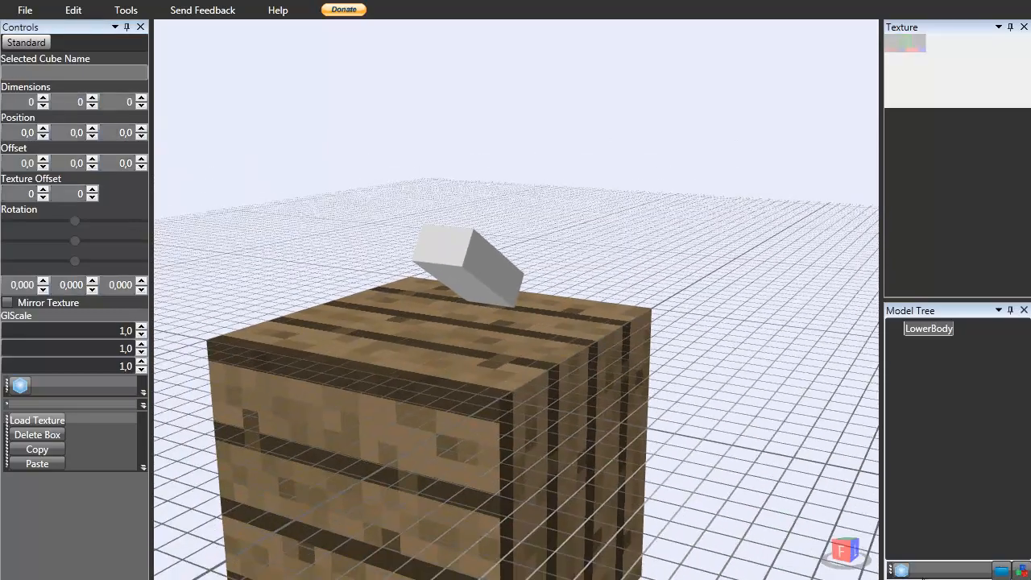
click(901, 570)
scroll(504, 357, down, 5)
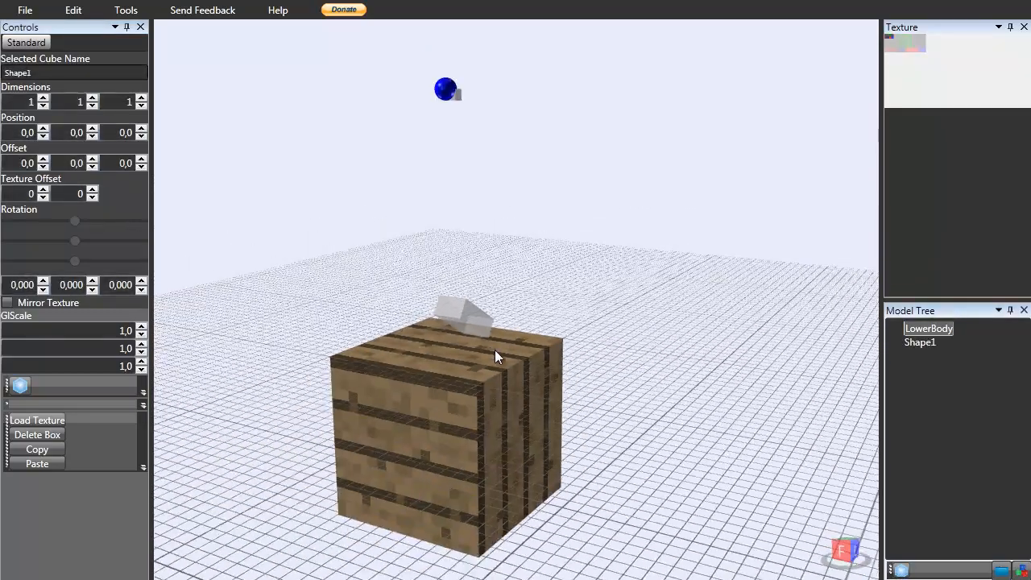
scroll(448, 237, up, 5)
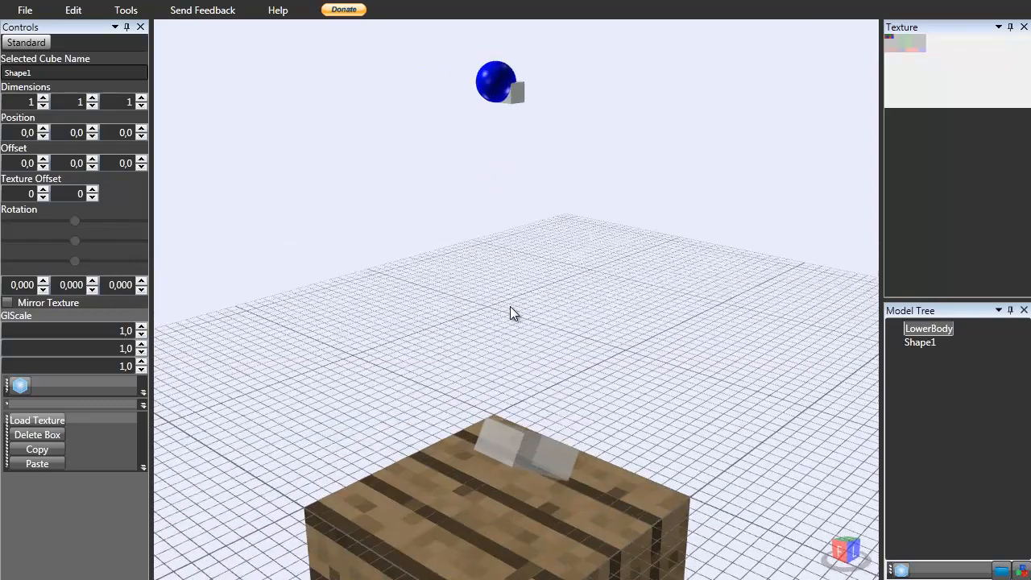
Rename the new box to UpperBody.
click(926, 342)
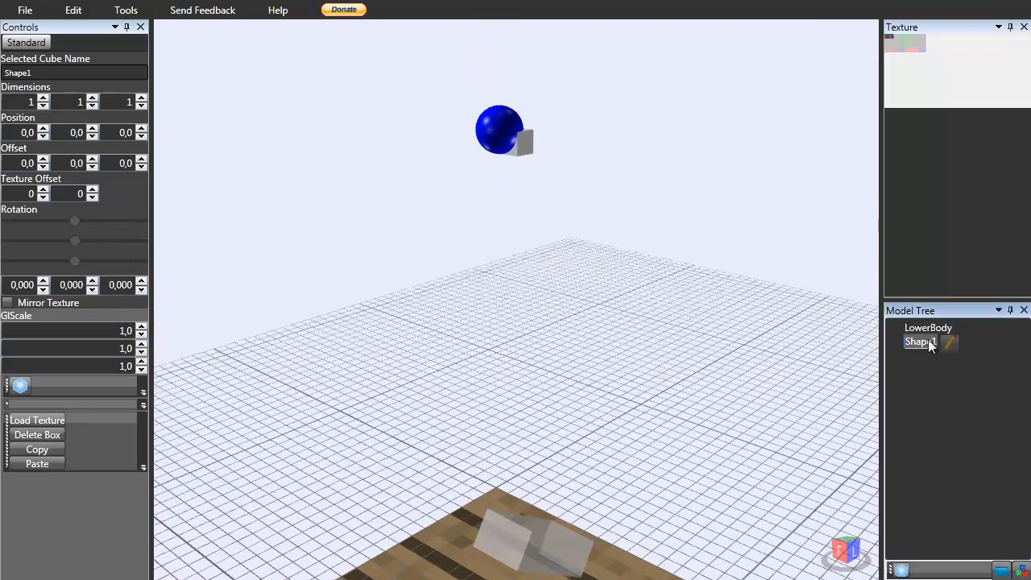
click(930, 343)
key(ctrl+a)
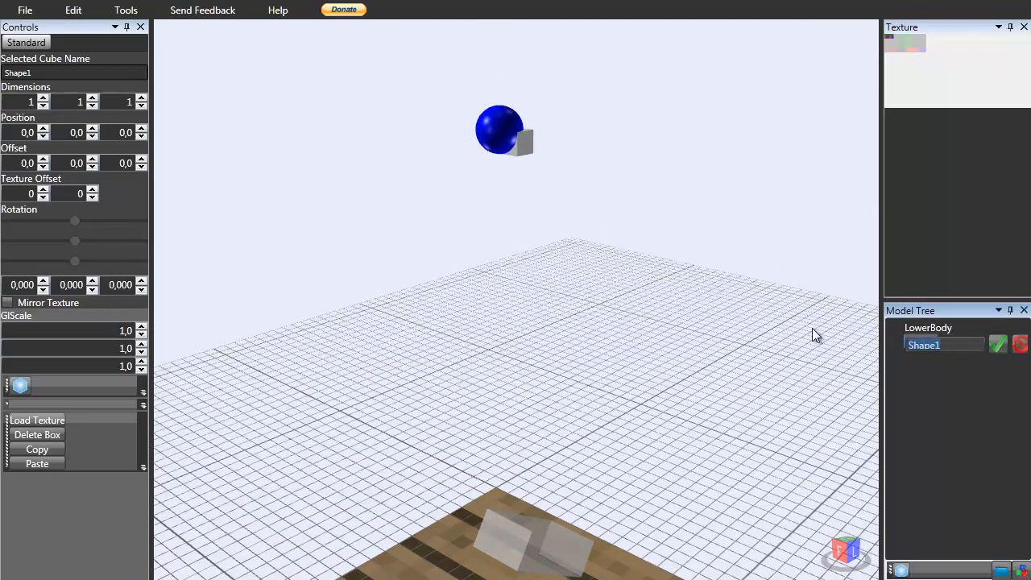
text(UpperBody)
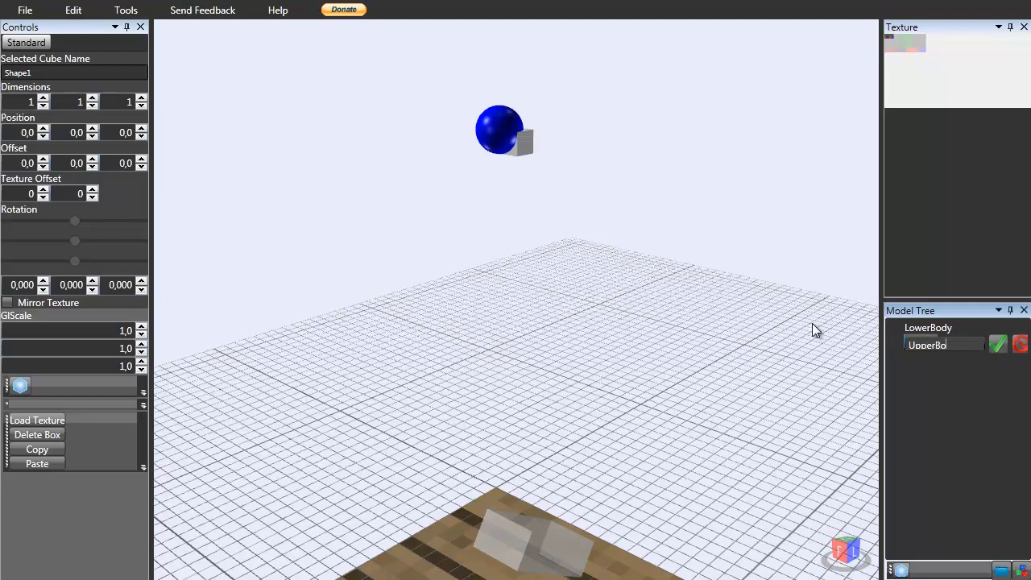
key(Return)
Set UpperBody's Y position to 18.
click(92, 129)
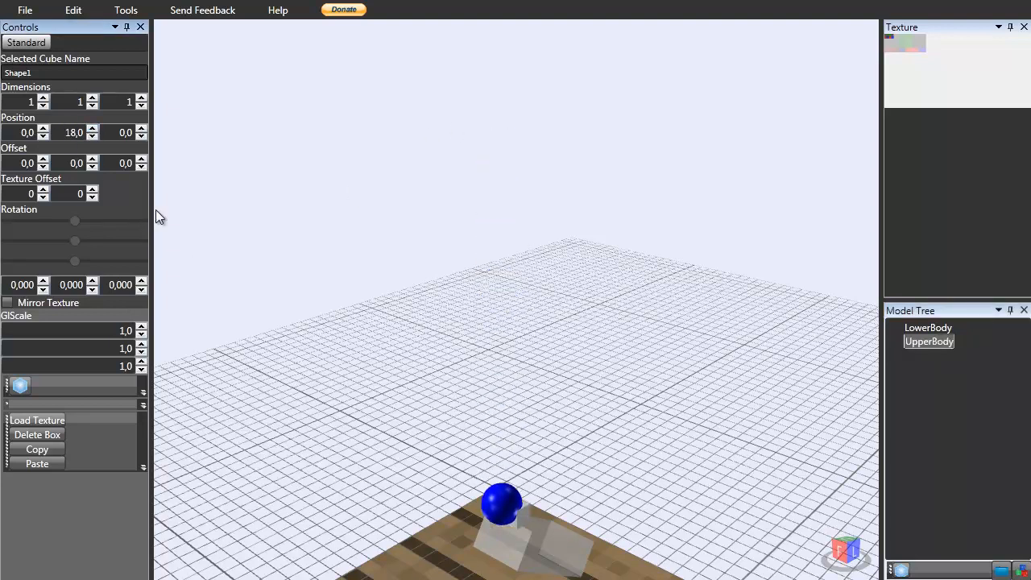
scroll(362, 314, up, 2)
right_drag(480, 432, 543, 297)
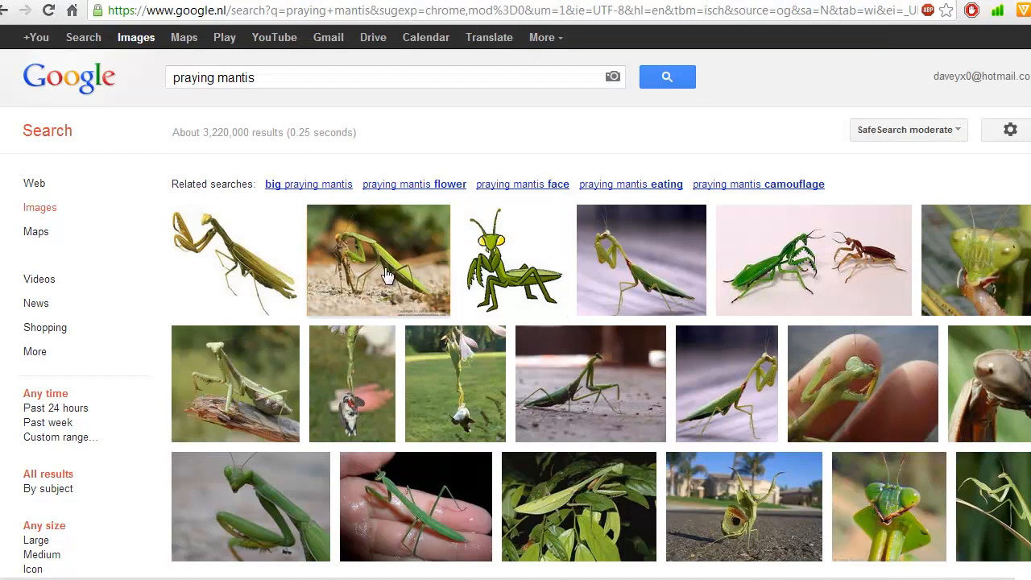
Examine the praying mantis reference photos in the image search results.
mouse_move(387, 274)
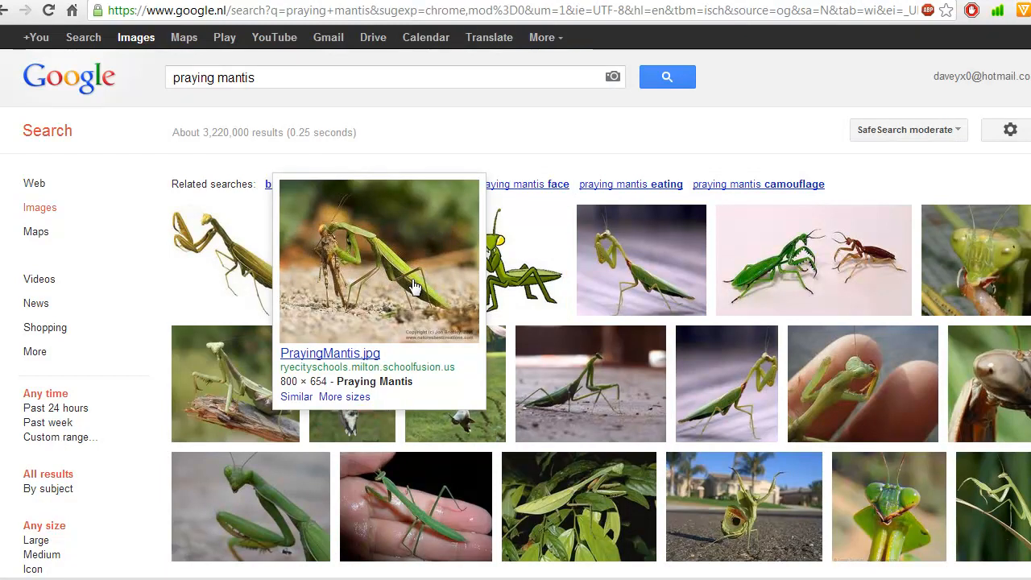
mouse_move(626, 295)
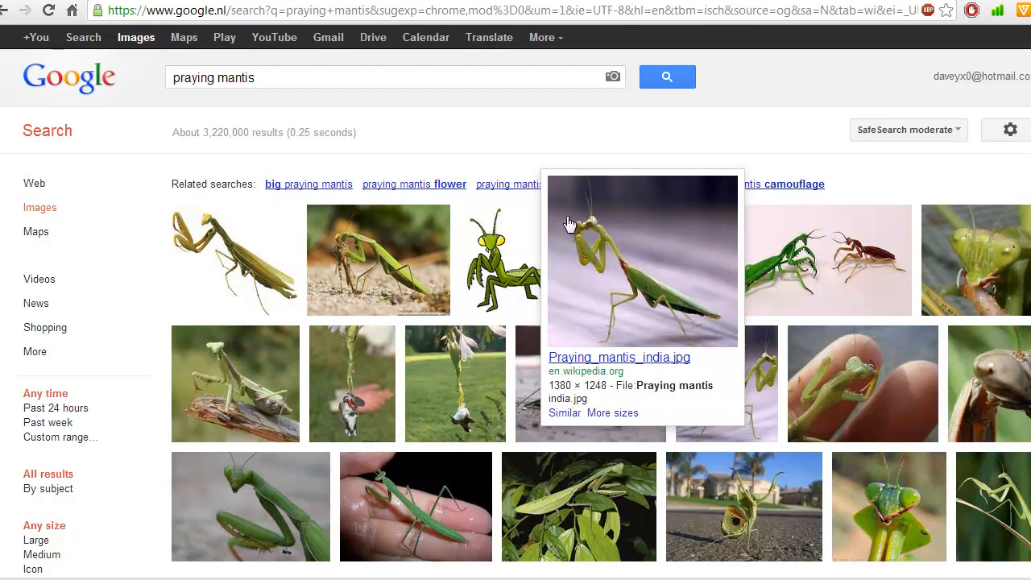
mouse_move(537, 267)
mouse_move(395, 299)
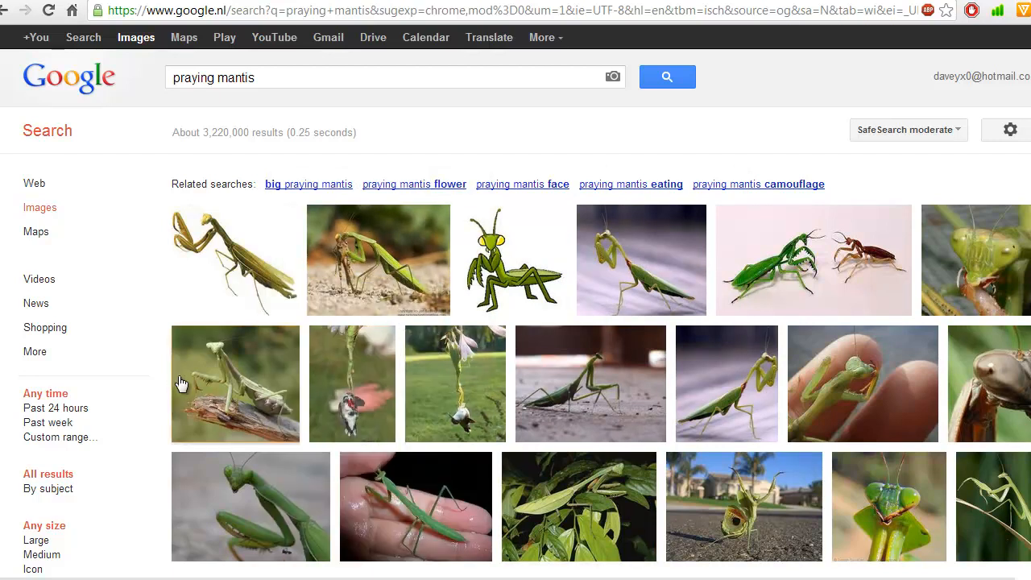
mouse_move(198, 386)
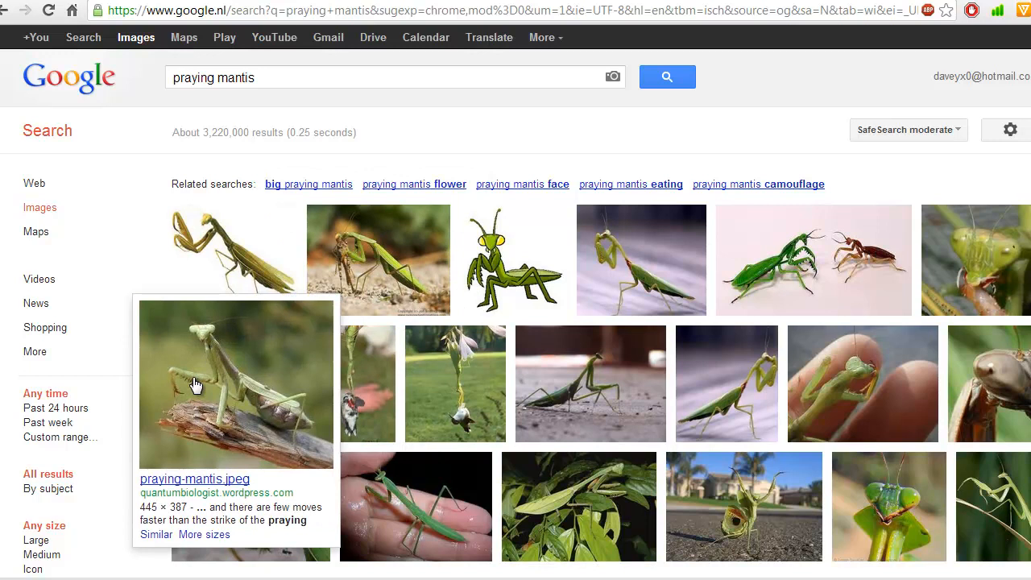
mouse_move(231, 281)
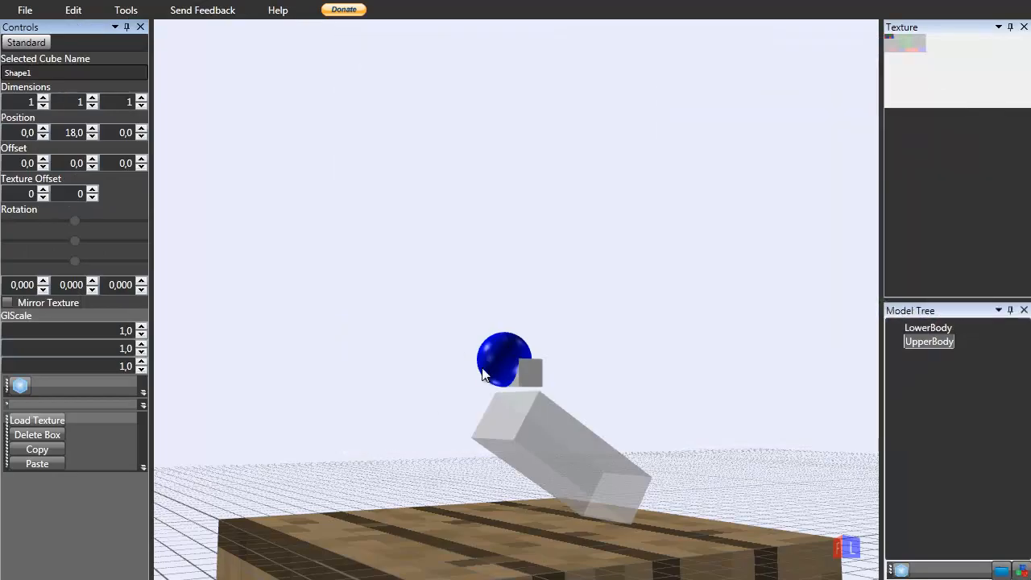
Resize UpperBody to 1 x 2 x 1 after briefly trying a width of 2.
middle_drag(516, 299, 571, 400)
right_drag(572, 401, 569, 416)
scroll(569, 415, up, 2)
middle_drag(546, 427, 511, 243)
middle_drag(526, 338, 536, 226)
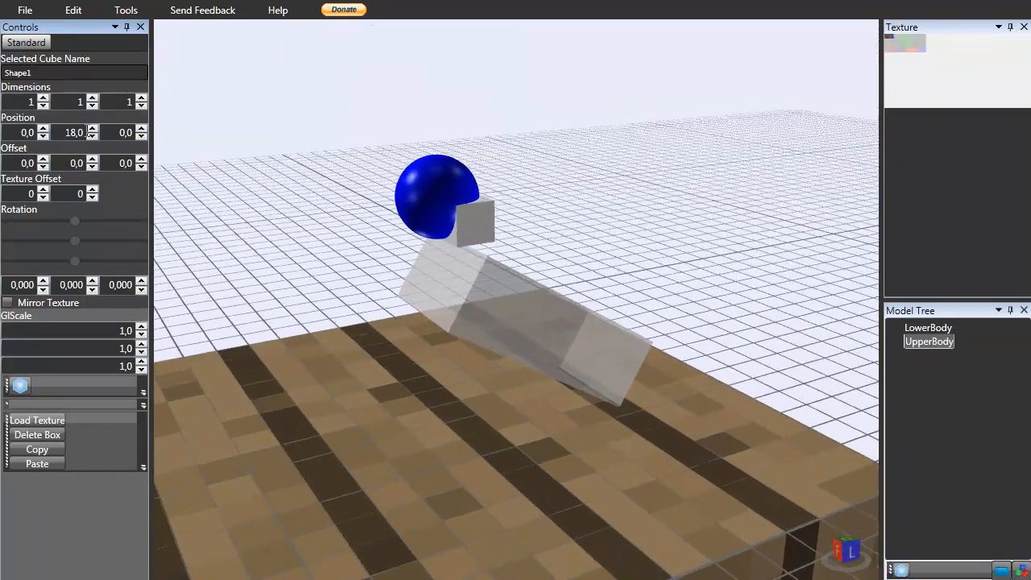
click(142, 105)
click(142, 99)
click(92, 100)
click(92, 105)
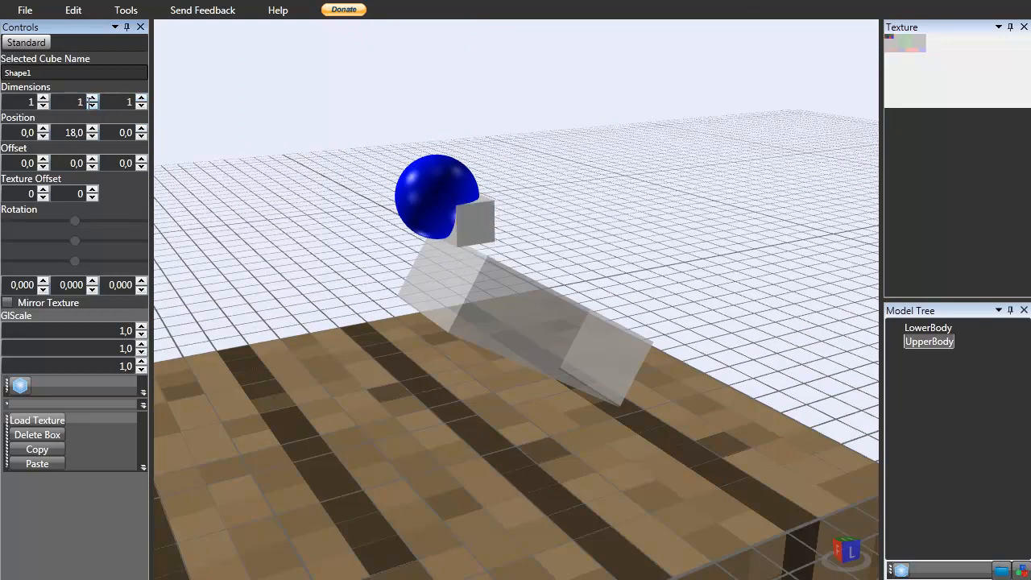
click(45, 97)
click(45, 98)
click(46, 105)
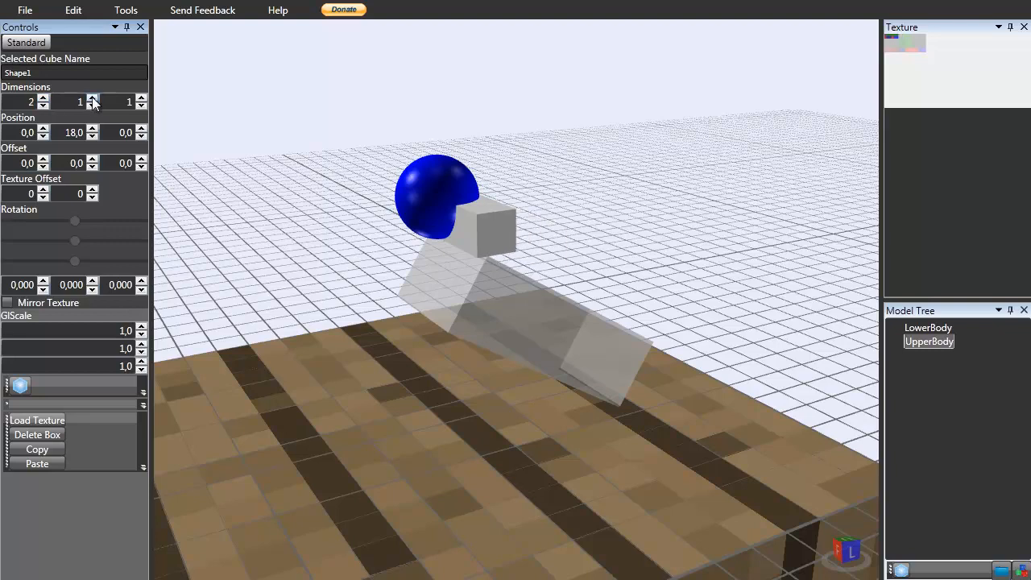
click(43, 105)
click(92, 98)
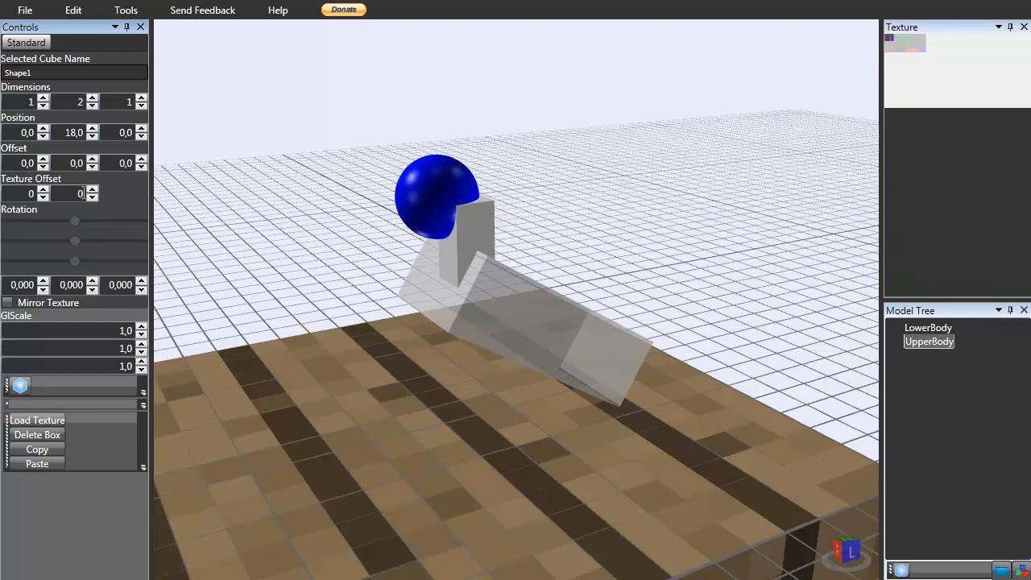
Shift UpperBody's Y offset to -2.
click(91, 137)
click(92, 128)
click(94, 166)
click(94, 167)
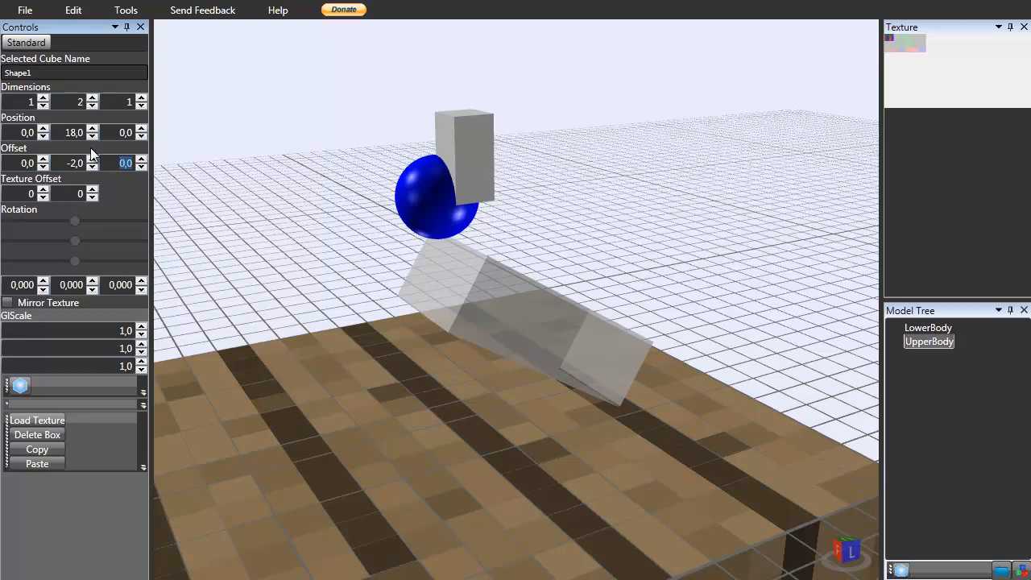
right_drag(458, 305, 513, 298)
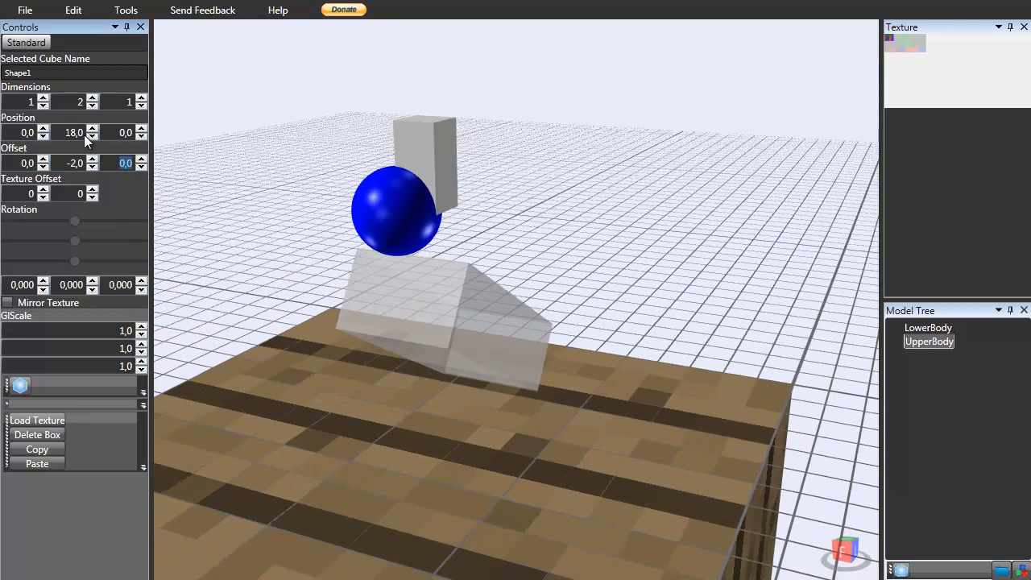
Set UpperBody's dimensions to 2 x 2 x 1.
click(142, 105)
click(142, 98)
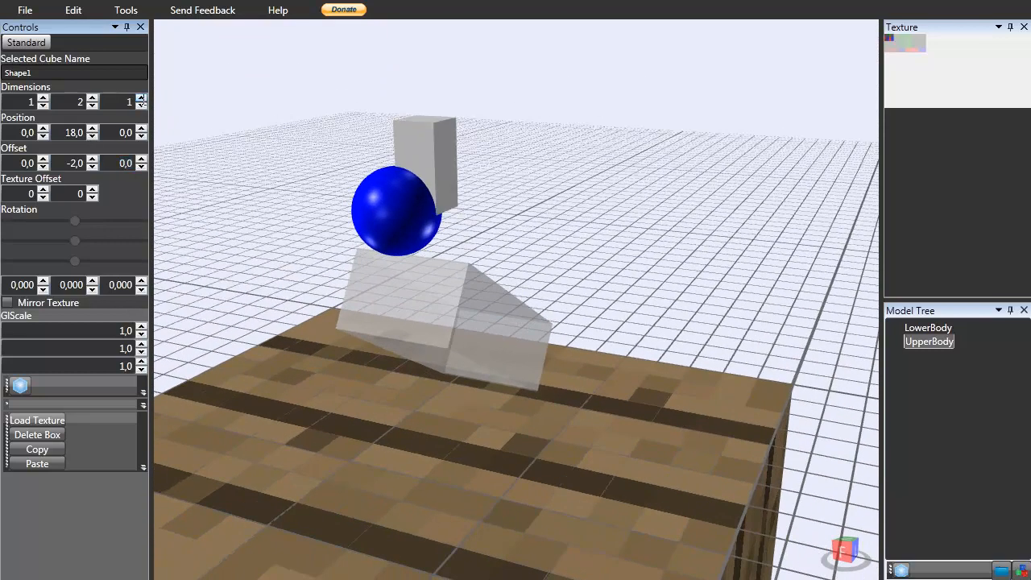
click(43, 105)
click(43, 98)
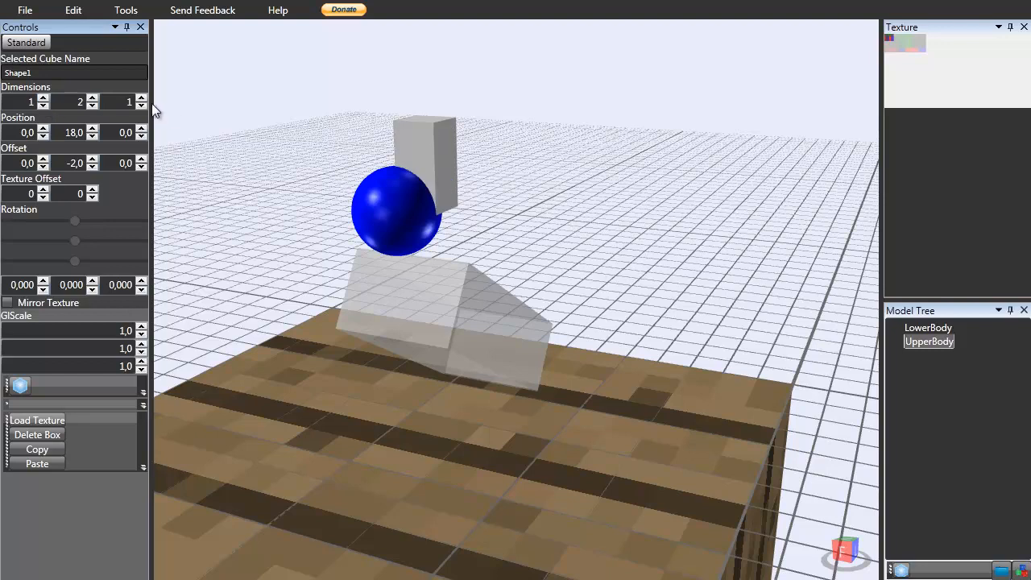
click(43, 98)
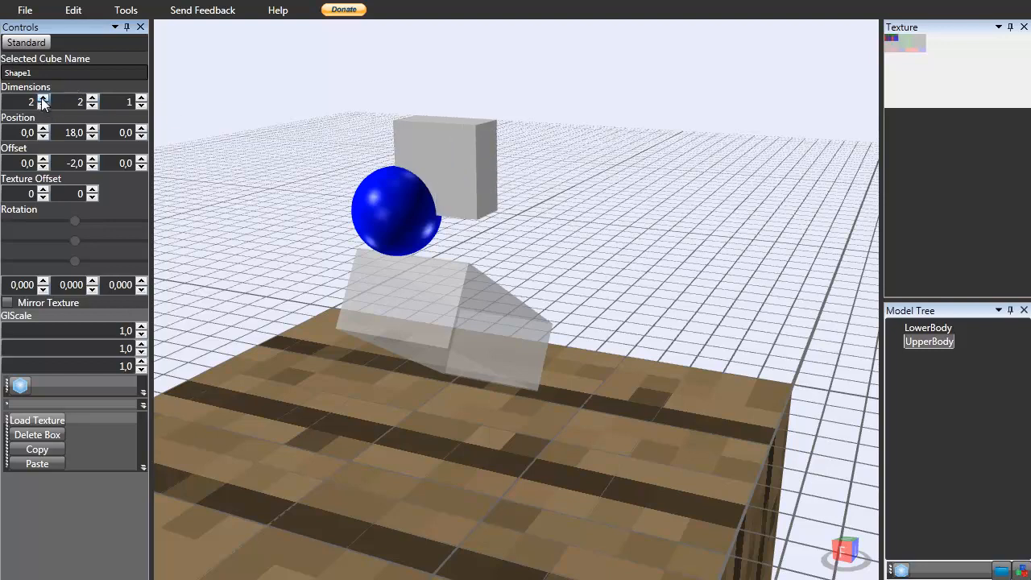
Set UpperBody's offset to -1 on X and -0.5 on Z, keeping -2 on Y.
click(46, 169)
right_drag(218, 210, 254, 257)
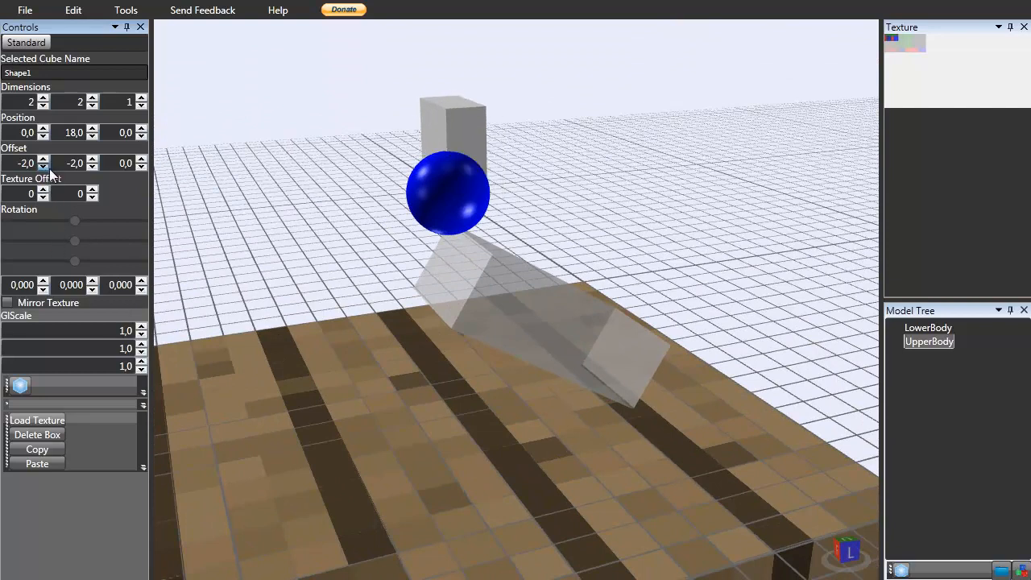
click(93, 166)
click(93, 160)
click(141, 166)
click(141, 159)
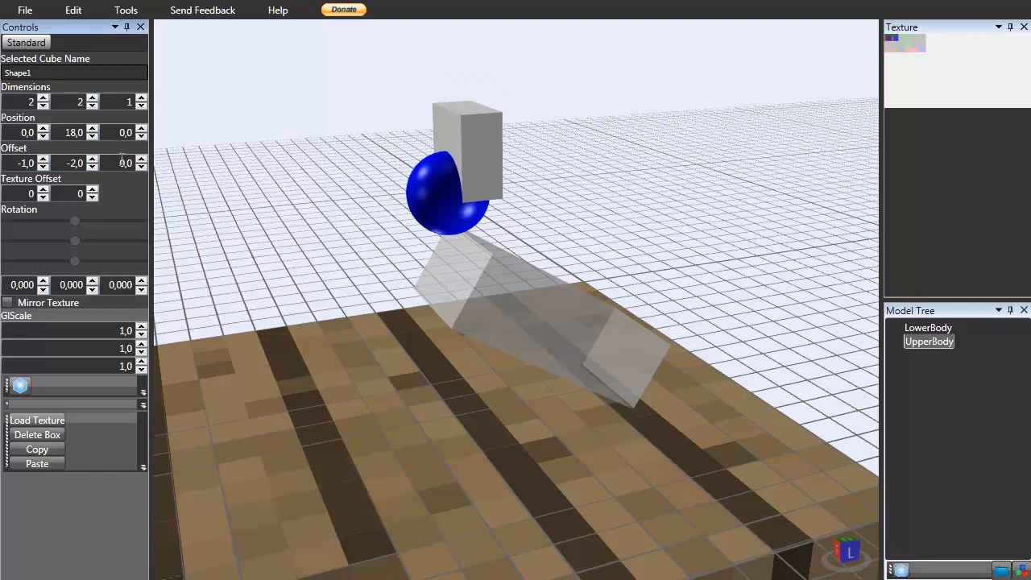
text(-0,5)
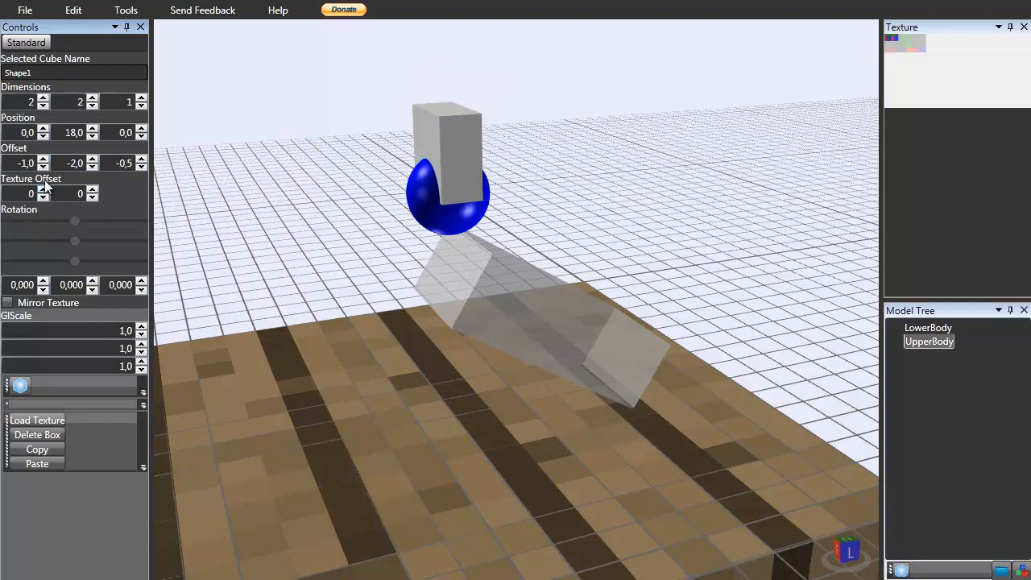
Raise UpperBody's Y position to 20.
mouse_move(323, 240)
right_down()
mouse_move(354, 247)
mouse_move(311, 243)
right_up()
click(41, 130)
click(44, 138)
right_drag(222, 196, 263, 213)
click(97, 131)
click(94, 131)
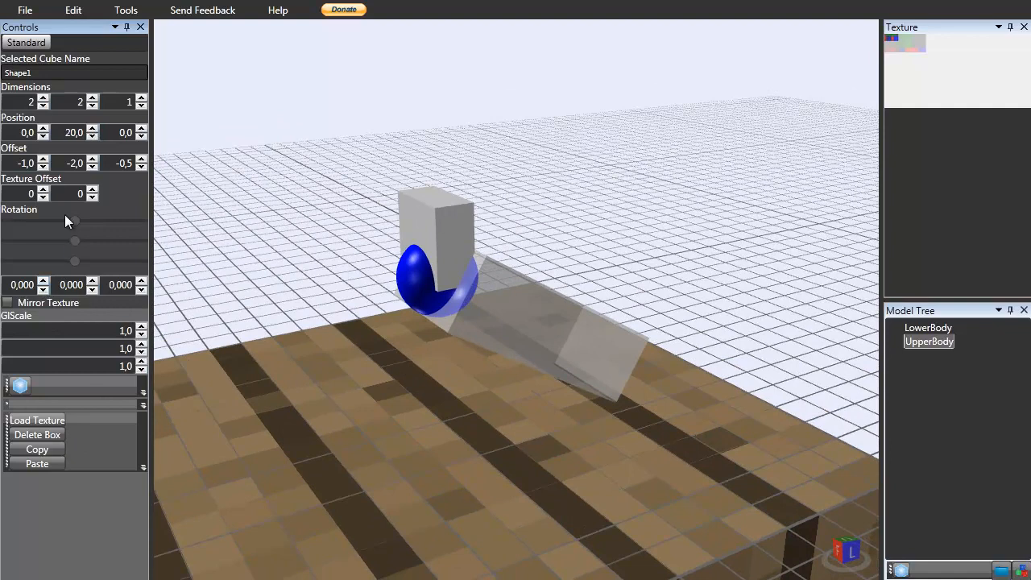
Tilt UpperBody to an X rotation of 65, checking against the mantis photos.
click(43, 190)
drag(47, 283, 48, 283)
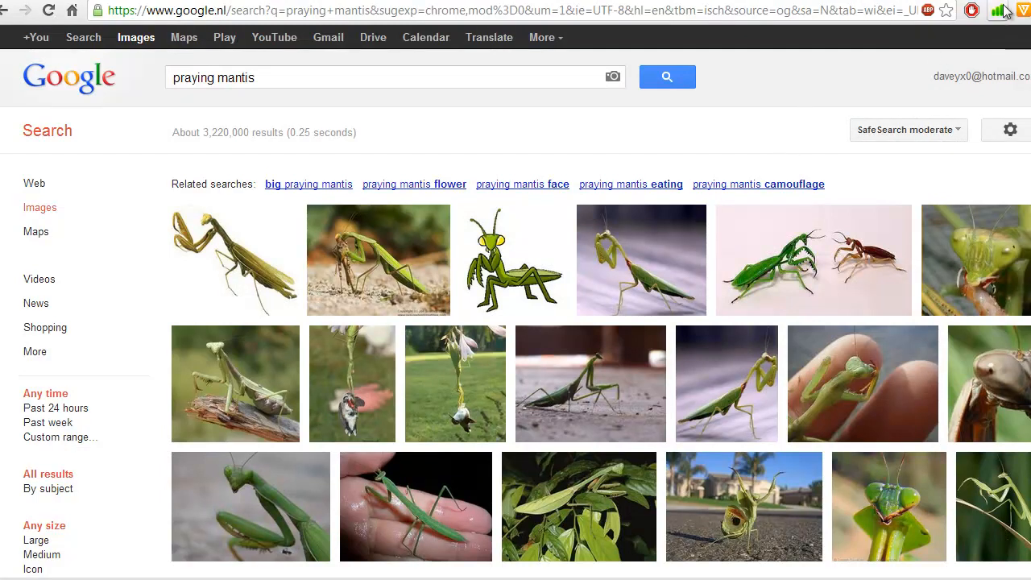
mouse_move(411, 259)
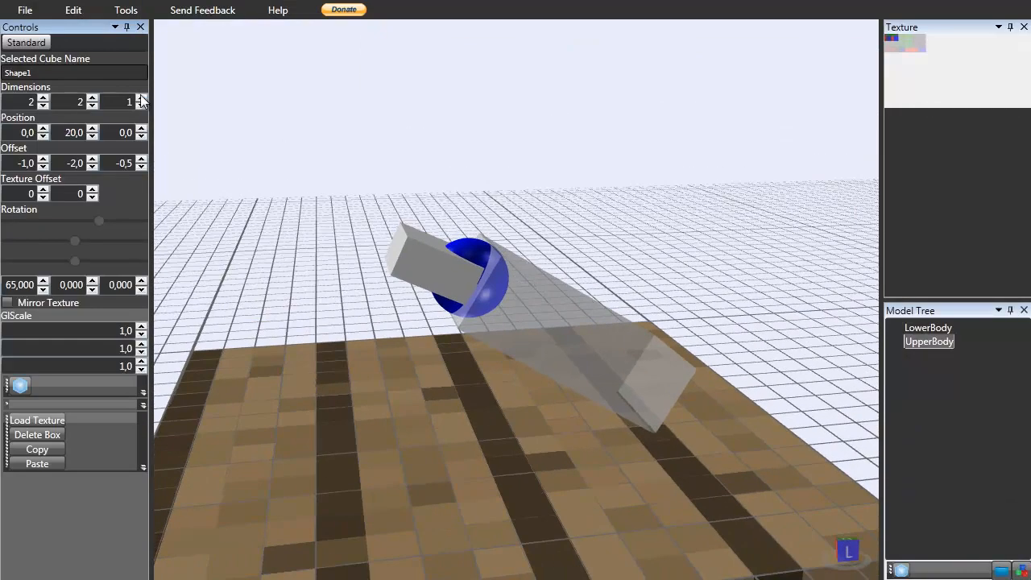
Try a depth of 3, then set UpperBody's dimensions to 2 x 5 x 1.
click(142, 98)
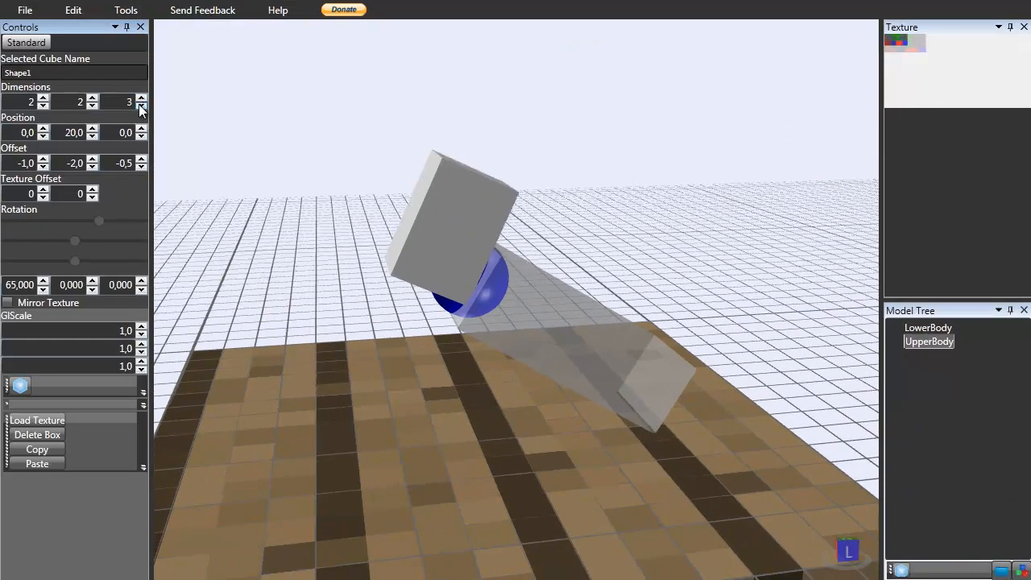
click(142, 105)
click(43, 98)
click(42, 99)
click(43, 105)
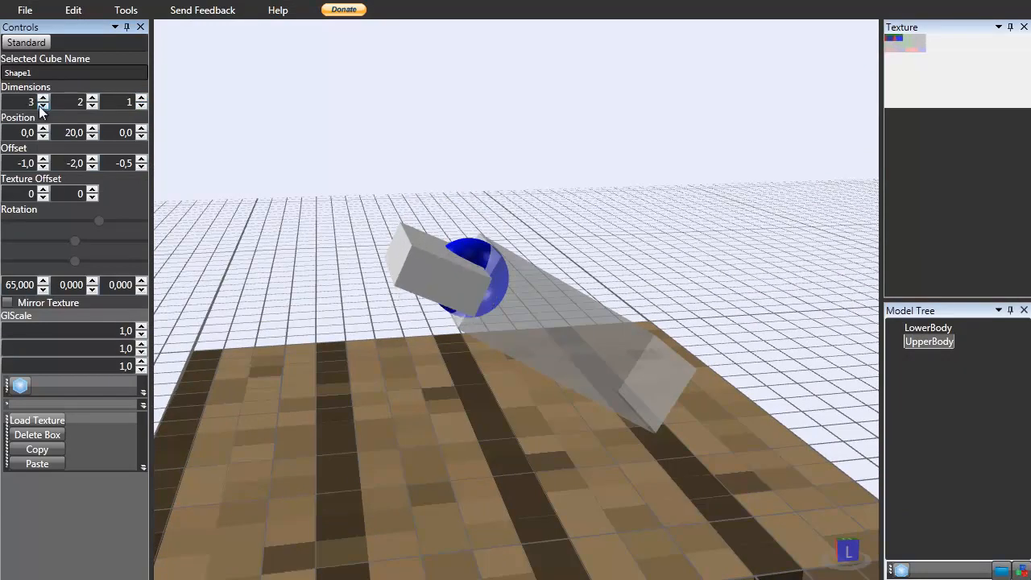
click(43, 105)
click(92, 98)
click(91, 99)
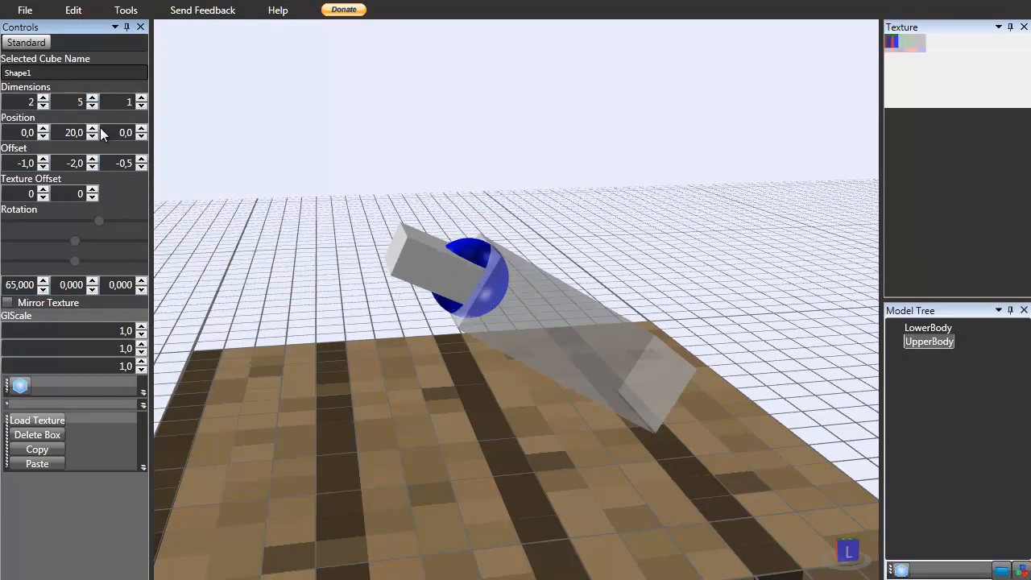
Set UpperBody's height to 4 and its Y offset to -4, keeping the X offset at -1.
click(43, 167)
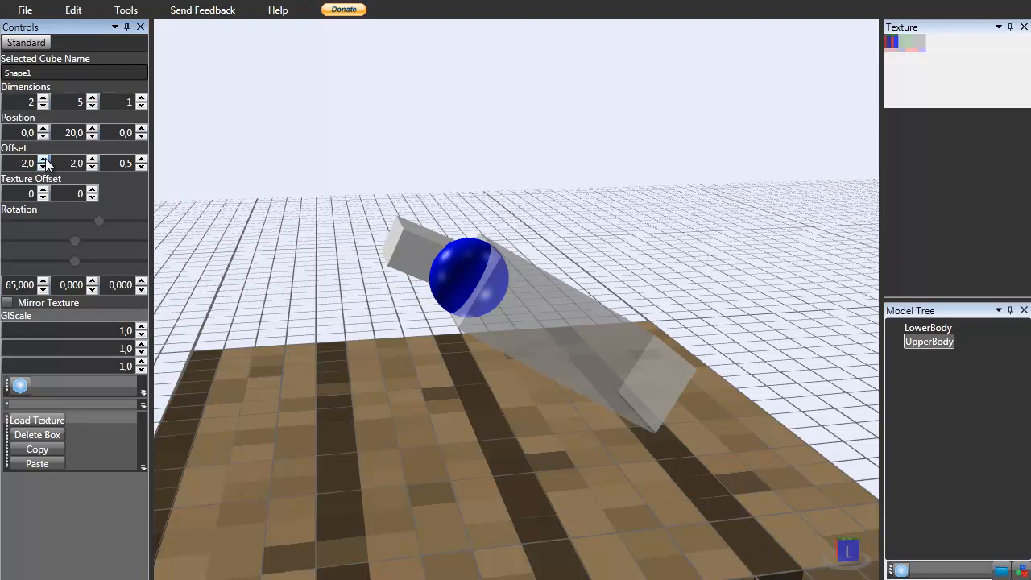
click(43, 159)
click(91, 167)
click(92, 167)
click(92, 167)
right_drag(314, 248, 344, 281)
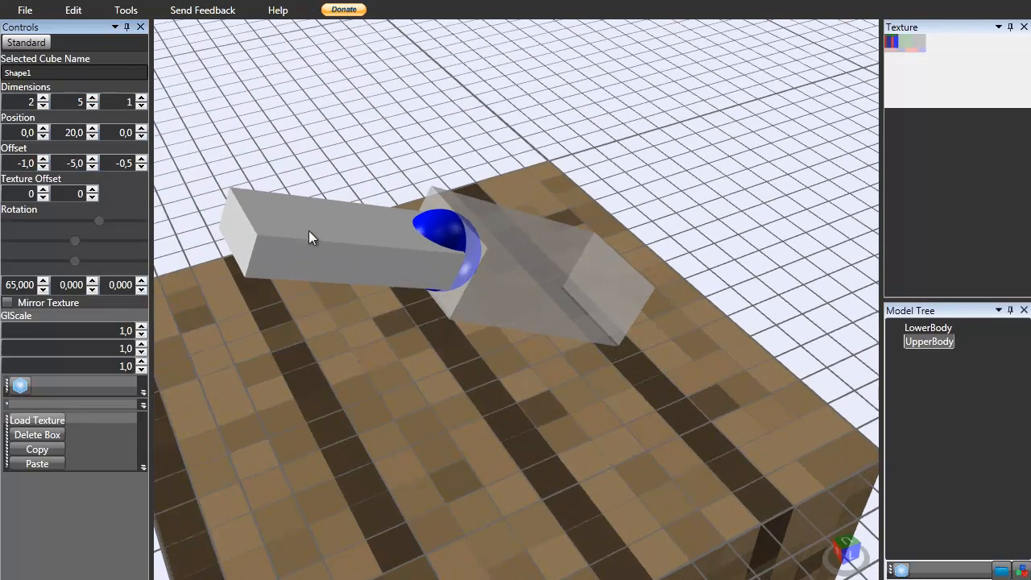
click(92, 106)
click(92, 160)
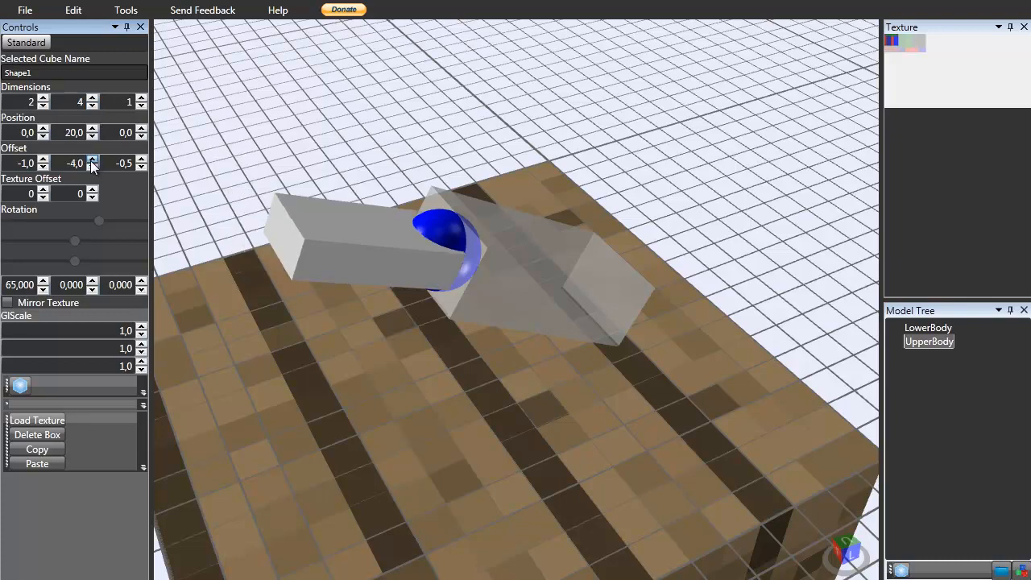
Try a width and depth of 2 for UpperBody while orbiting the body and checking the mantis photos.
right_drag(459, 191, 407, 145)
click(406, 190)
right_drag(439, 216, 490, 273)
click(557, 271)
click(431, 274)
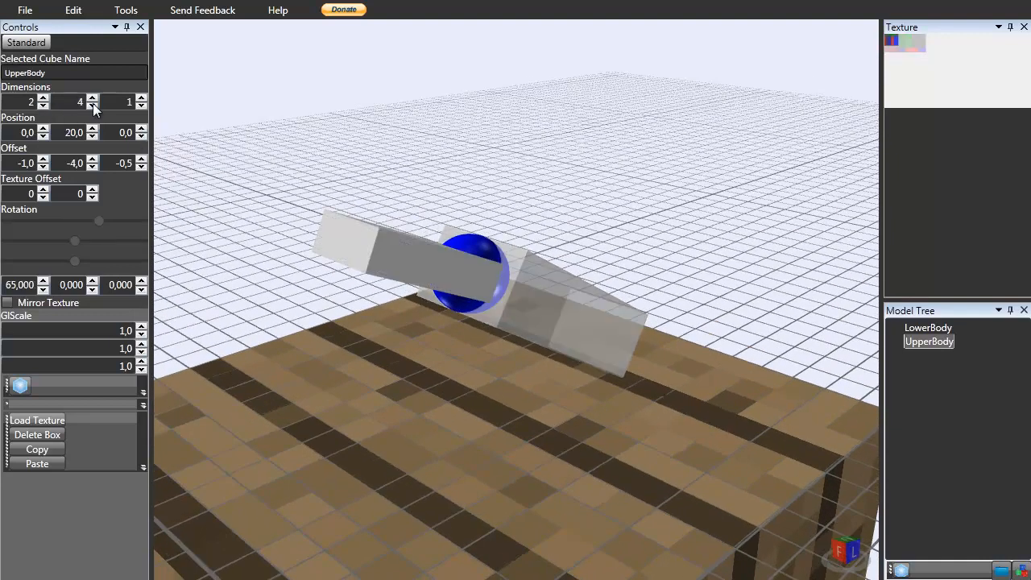
click(43, 98)
click(43, 105)
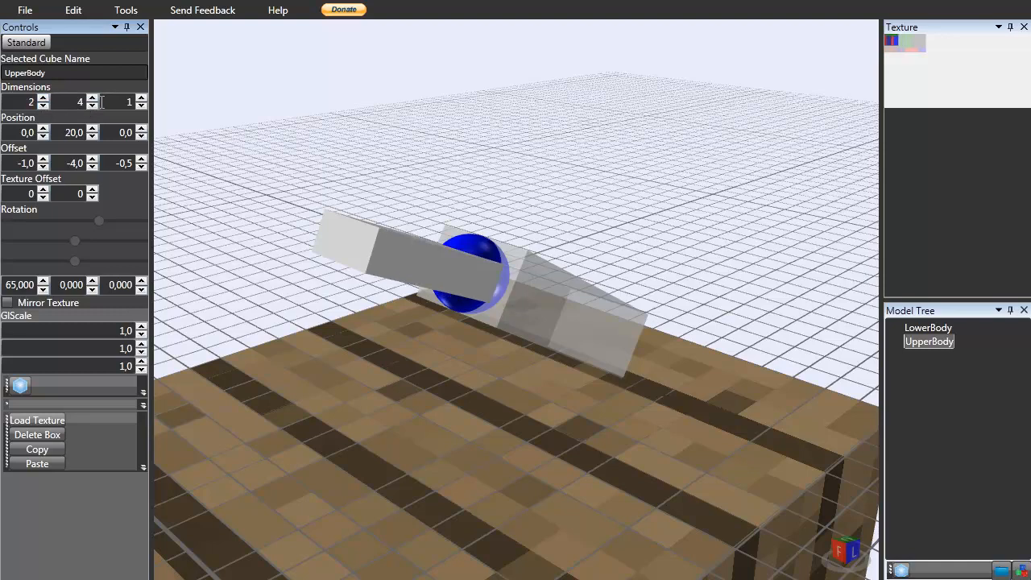
click(141, 98)
right_drag(346, 230, 359, 235)
right_drag(321, 260, 320, 218)
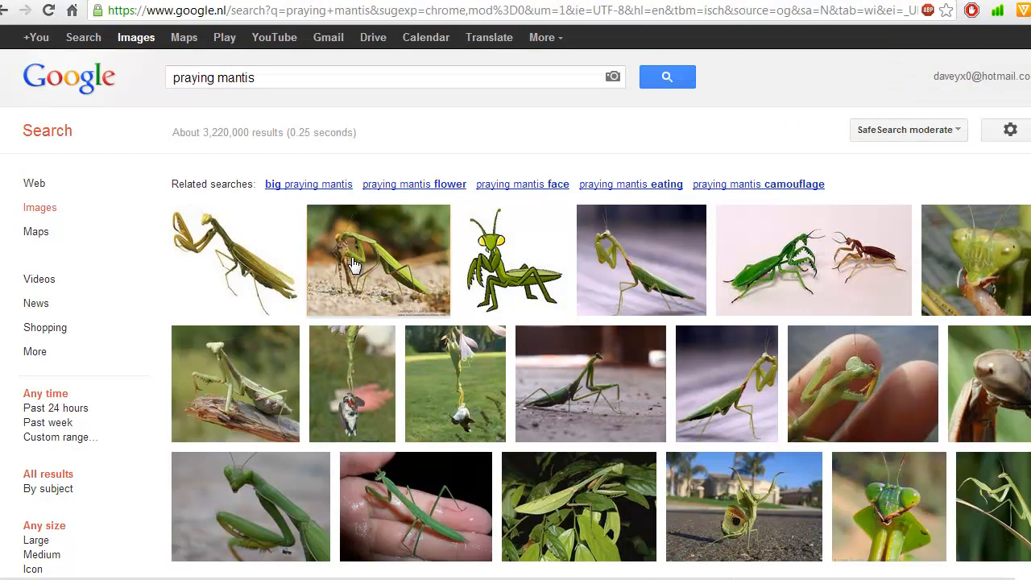
mouse_move(355, 265)
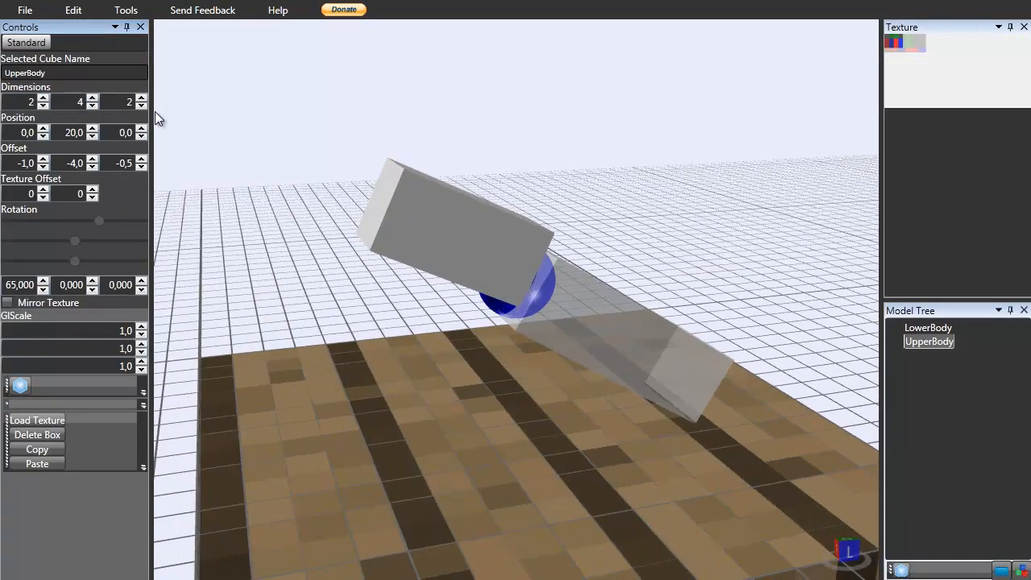
Set UpperBody's depth back to 1, orbiting around the body to inspect it.
click(141, 106)
right_drag(399, 222, 390, 244)
click(140, 106)
right_drag(570, 286, 629, 306)
click(142, 99)
right_drag(298, 202, 438, 244)
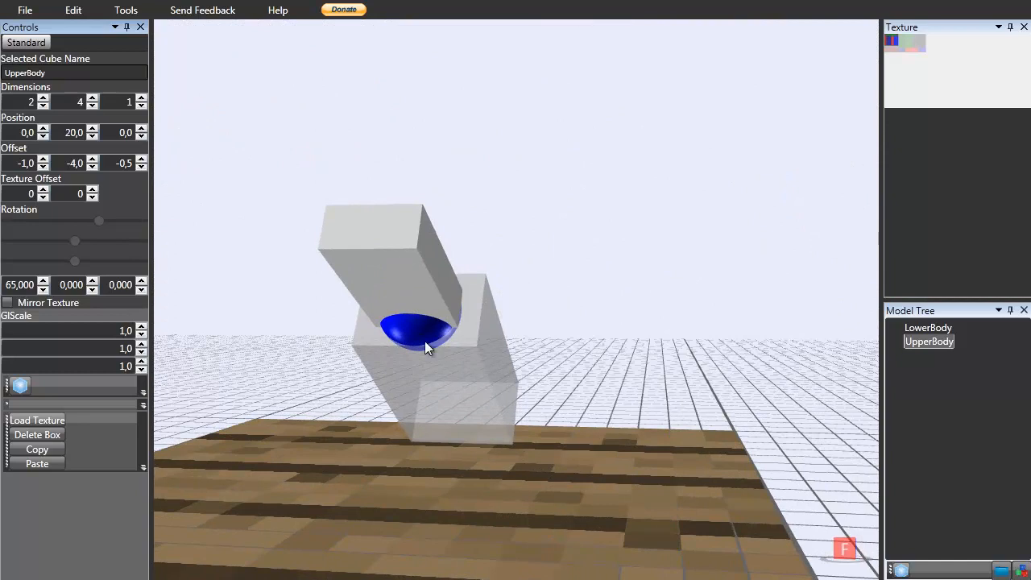
right_drag(391, 287, 515, 338)
Add a new box and rename it Head.
click(928, 572)
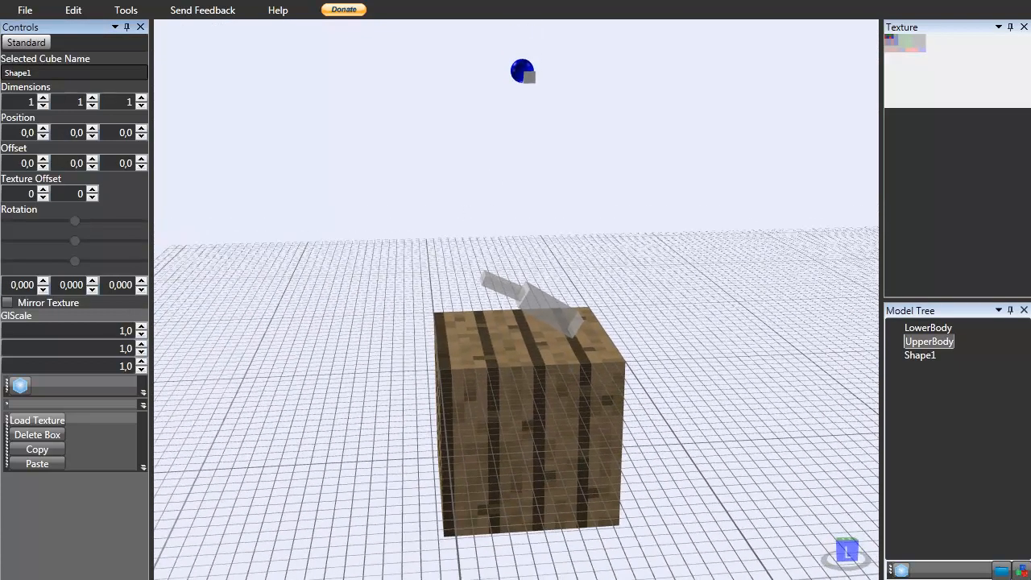
click(921, 356)
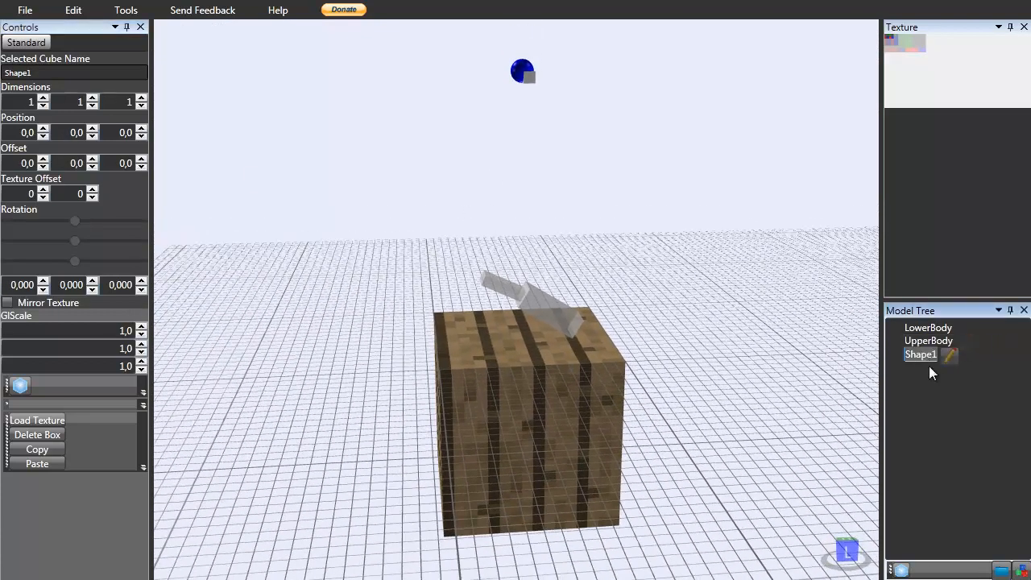
click(930, 354)
text(Head)
key(Return)
Position Head at Y 18 and Z -4 in front of UpperBody, comparing with the mantis photos.
click(93, 130)
click(92, 130)
scroll(448, 313, up, 5)
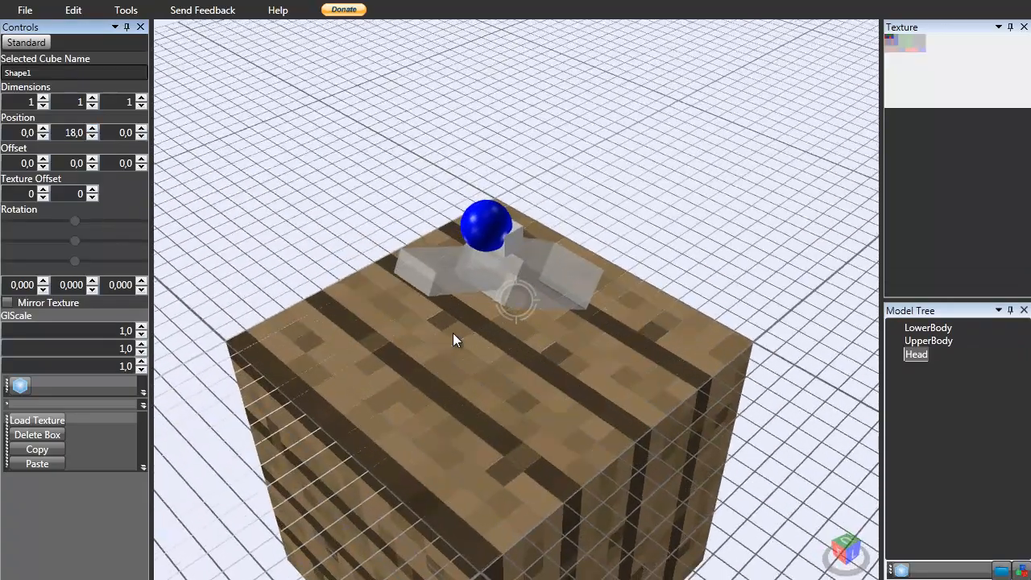
right_drag(453, 333, 369, 284)
click(142, 136)
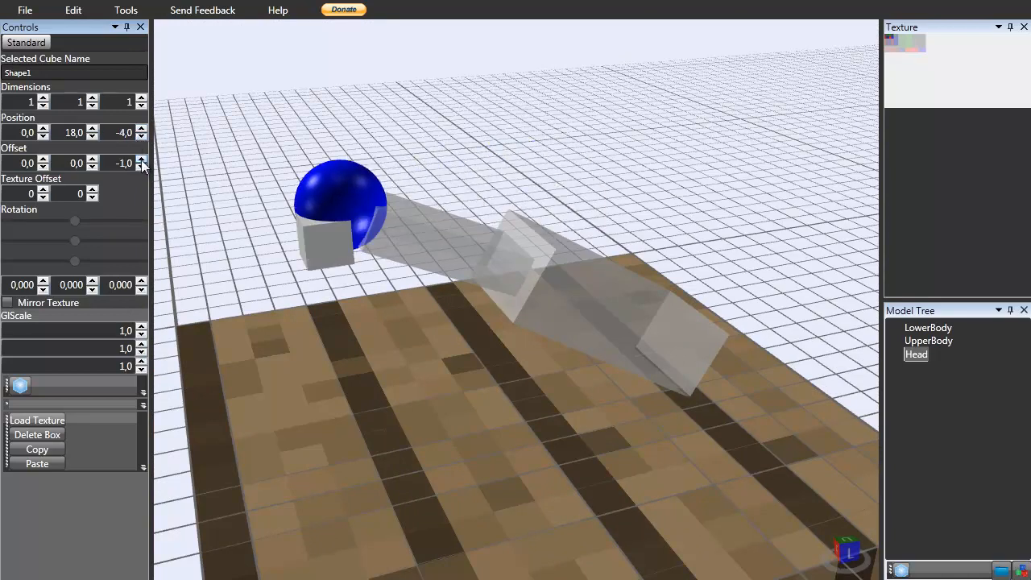
right_drag(279, 352, 356, 370)
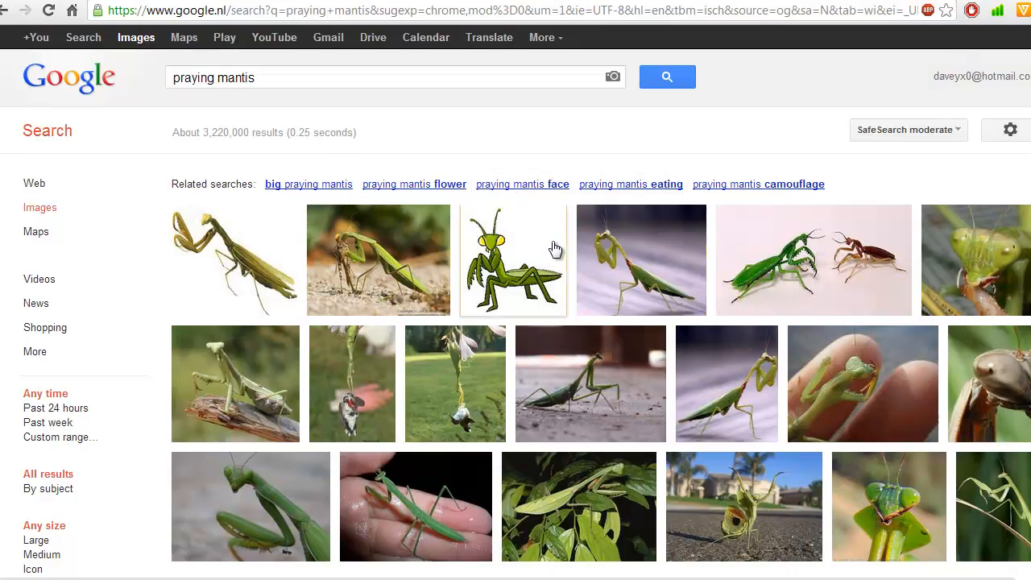
mouse_move(395, 268)
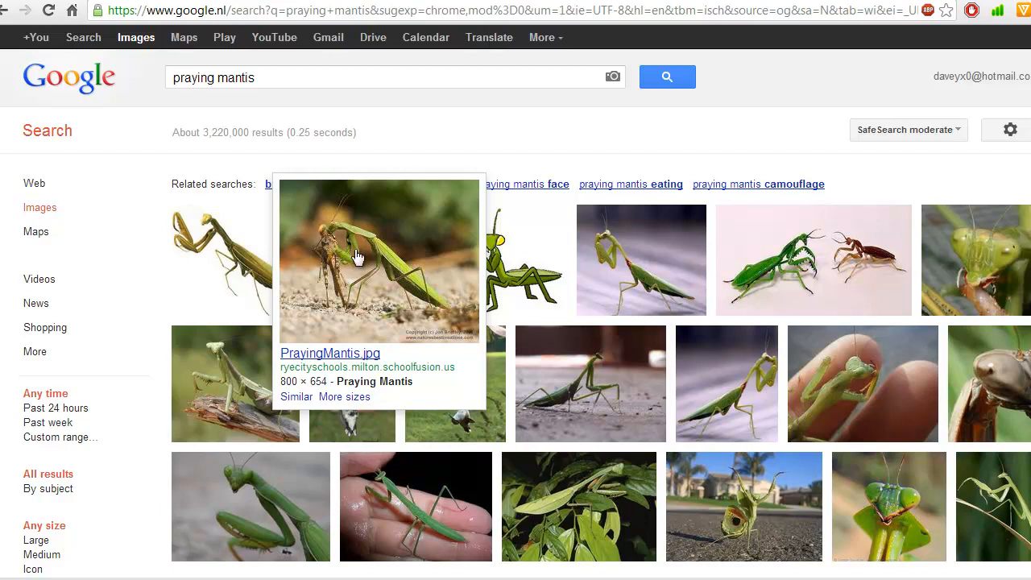
mouse_move(529, 255)
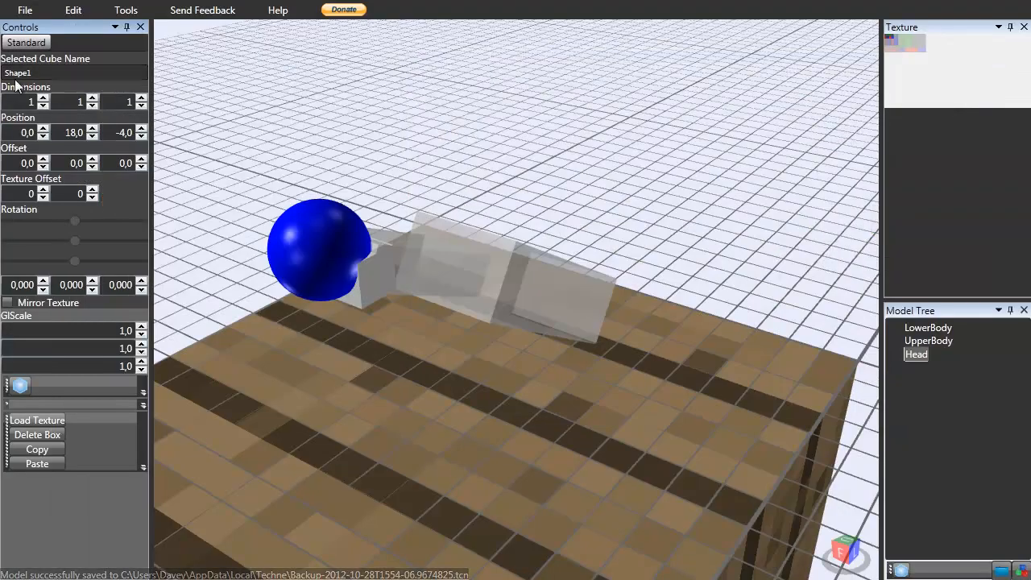
Set Head's dimensions to 1 x 2 x 1.
click(92, 98)
click(92, 106)
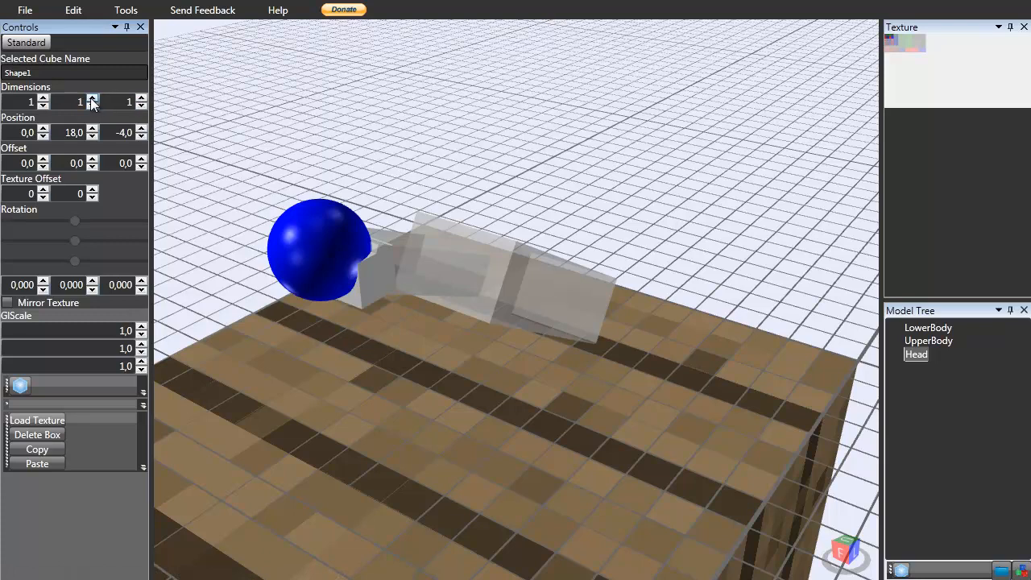
click(141, 98)
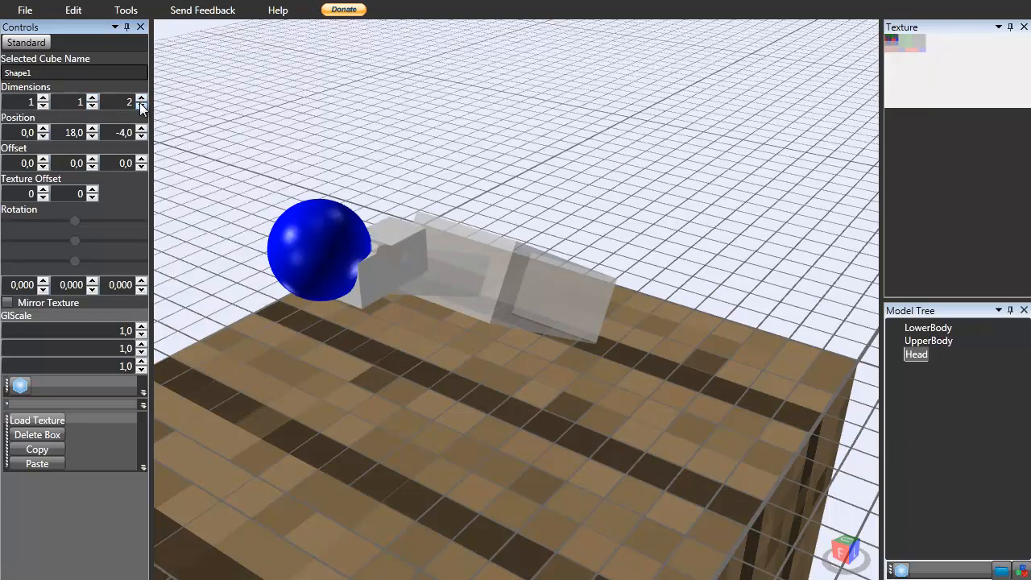
click(141, 105)
click(92, 97)
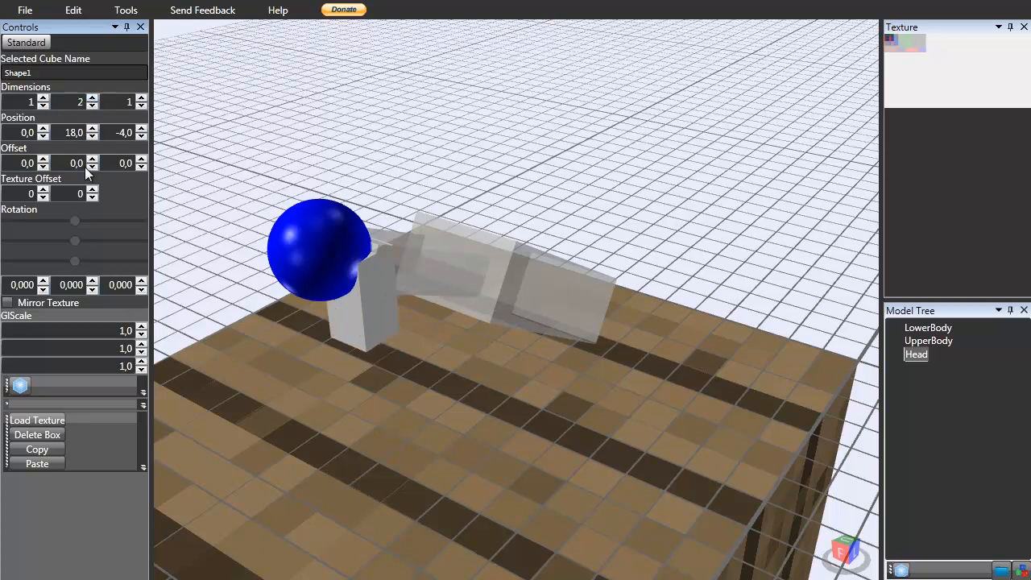
Tilt Head to an X rotation of -40.
click(43, 290)
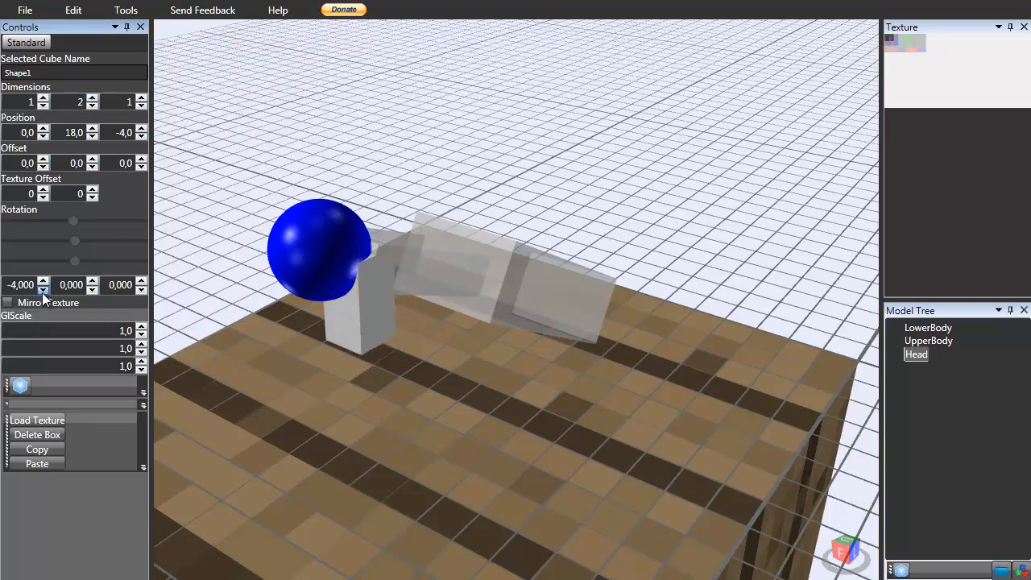
click(43, 290)
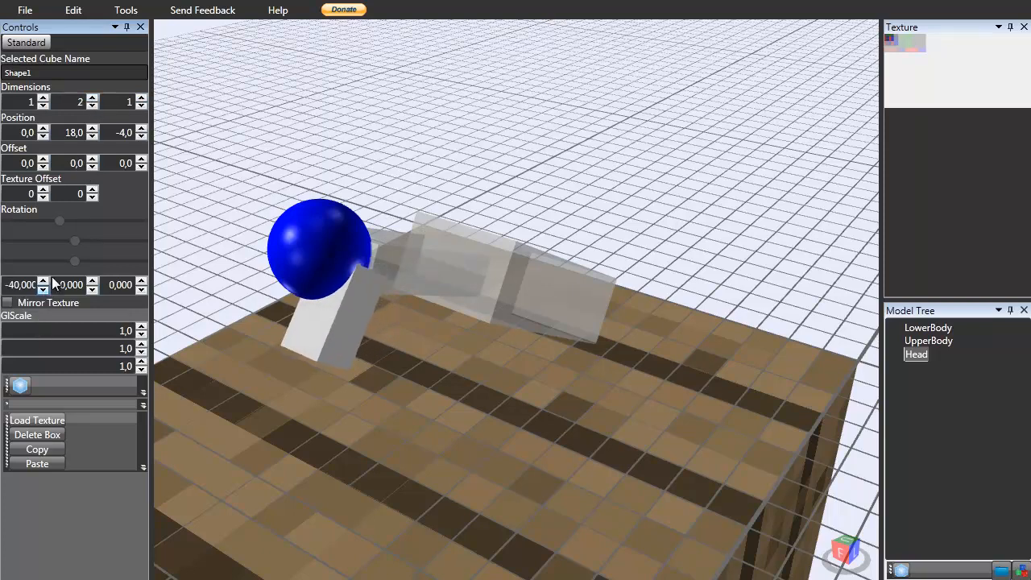
click(141, 129)
click(142, 136)
click(142, 105)
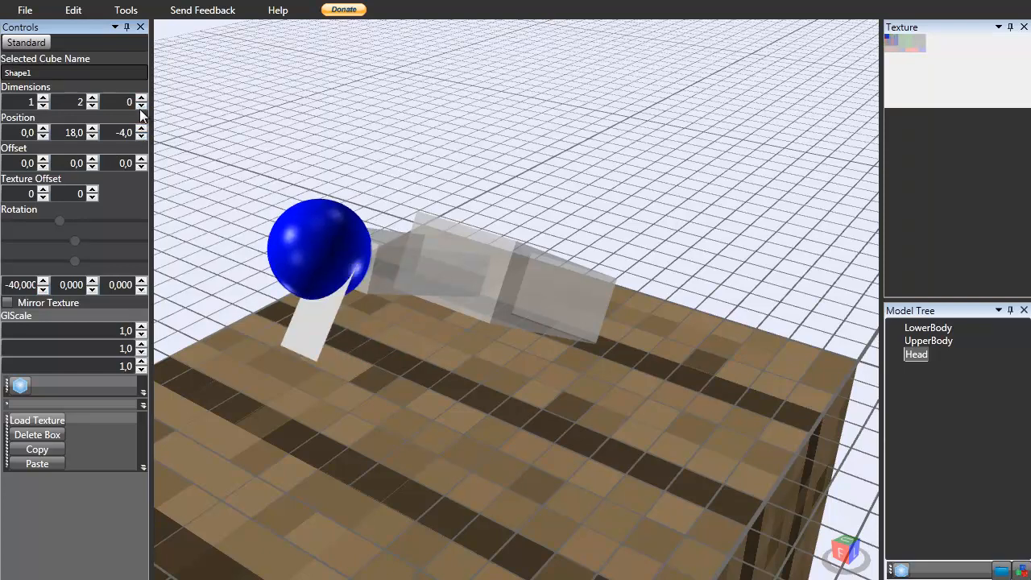
click(142, 97)
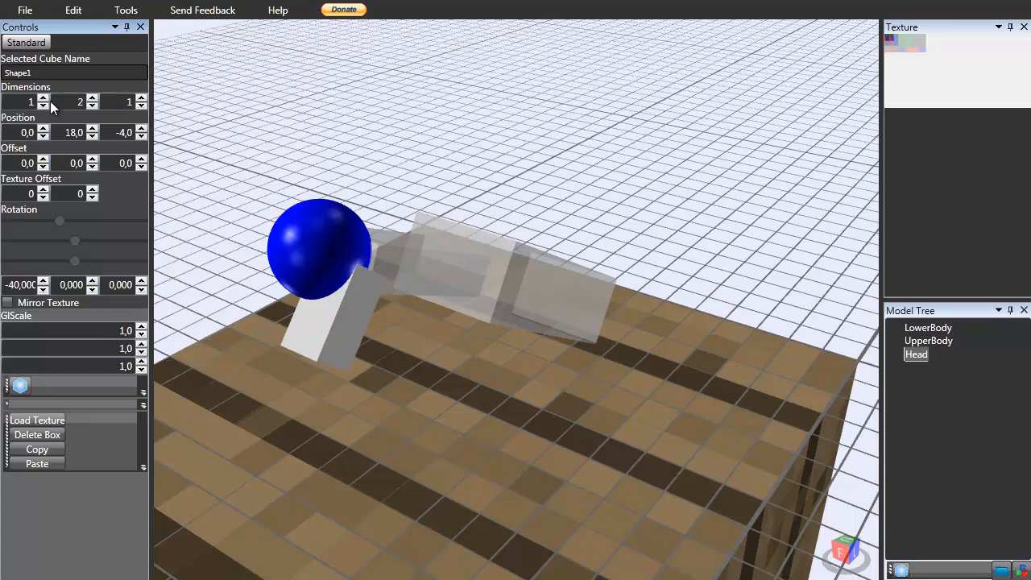
Widen Head to 2 and set its X offset to -1.
click(43, 98)
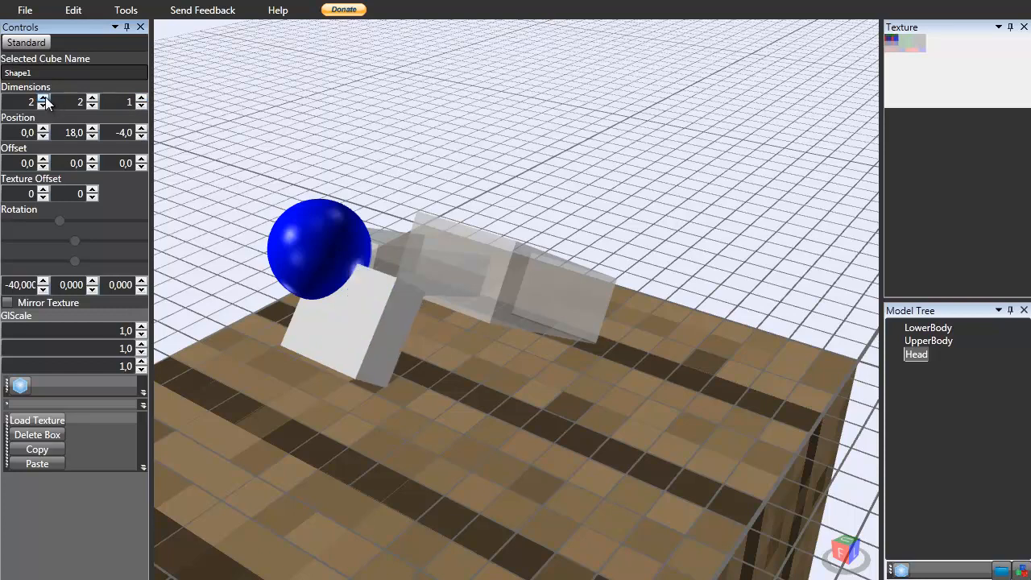
click(92, 166)
click(93, 160)
click(42, 168)
mouse_move(475, 248)
right_down()
mouse_move(501, 222)
mouse_move(721, 207)
mouse_move(591, 259)
mouse_move(400, 279)
mouse_move(388, 221)
mouse_move(480, 238)
right_up()
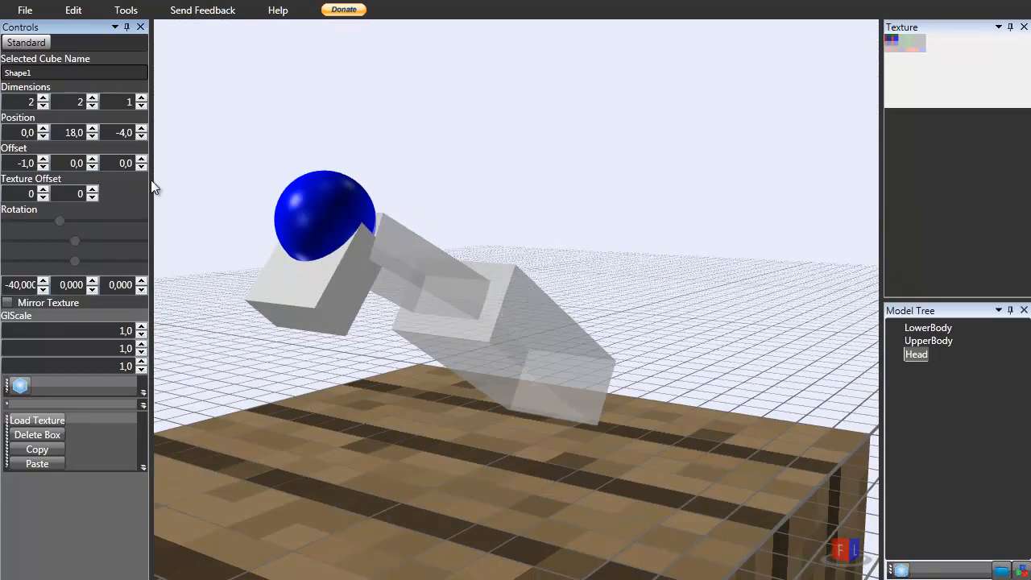
Increase Head's X rotation to -54.
click(145, 137)
click(143, 129)
click(47, 289)
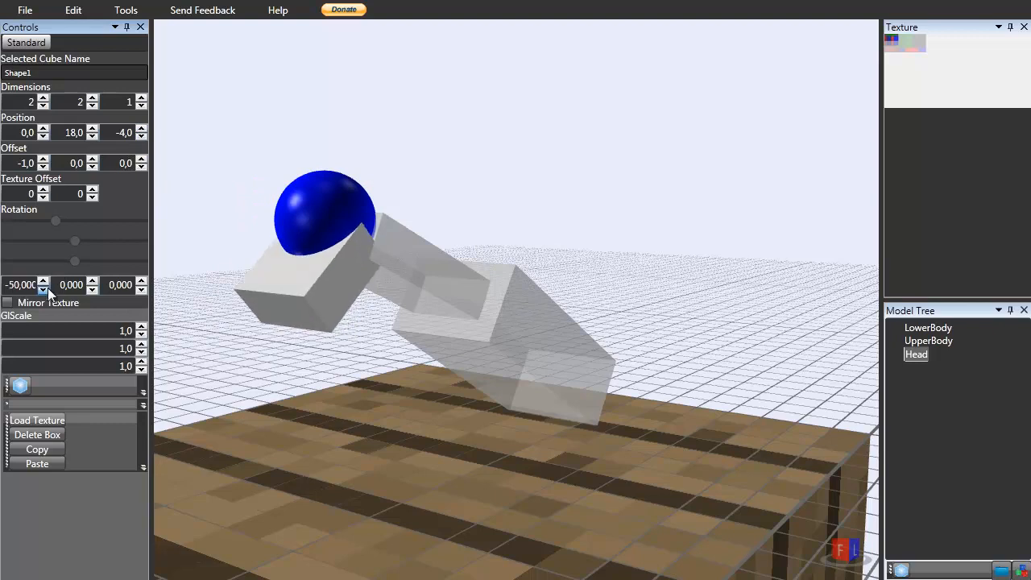
mouse_move(303, 325)
right_down()
mouse_move(306, 342)
mouse_move(253, 346)
mouse_move(290, 335)
right_up()
click(92, 129)
click(94, 137)
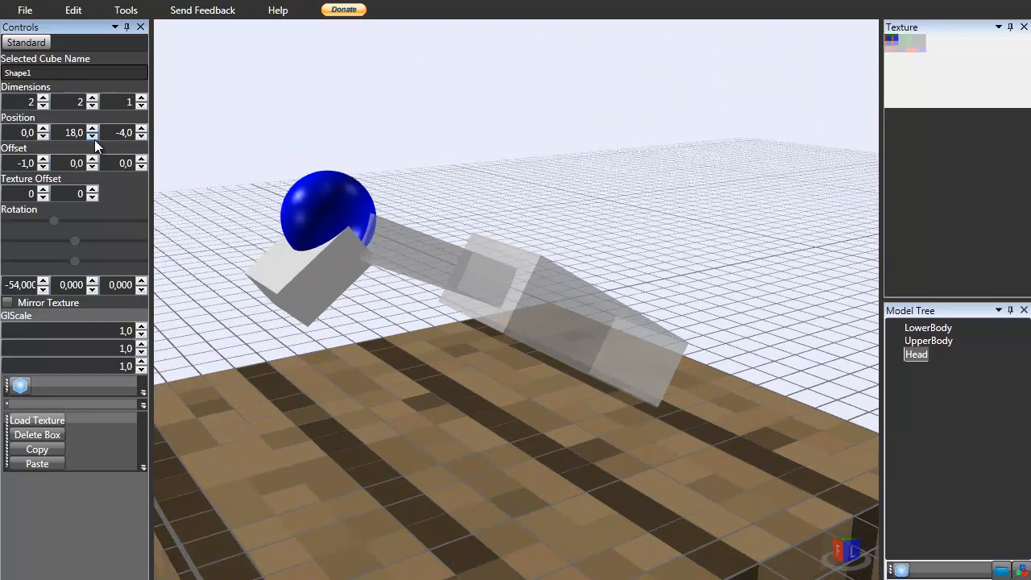
Set Head's Z offset to -1.
click(93, 160)
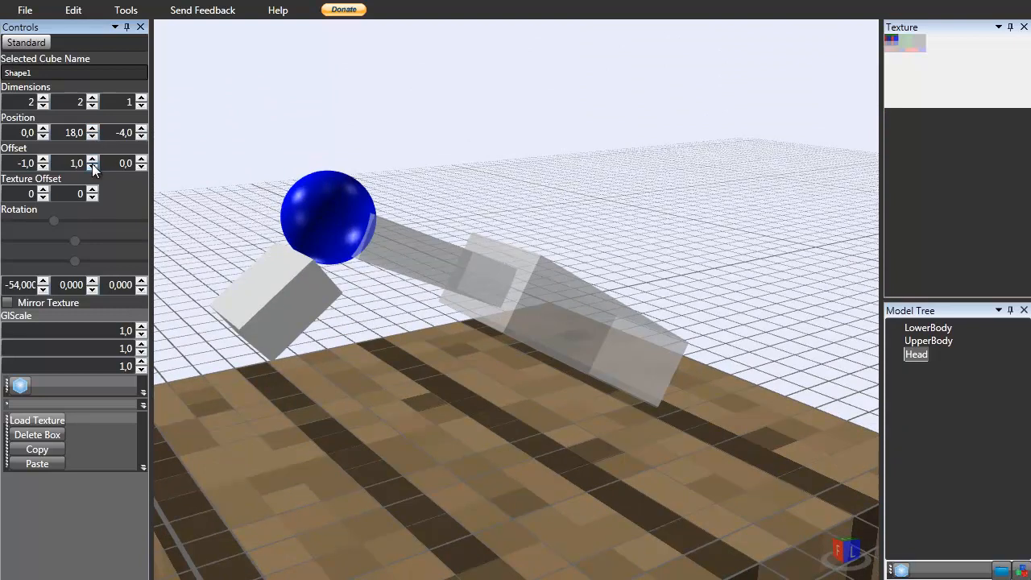
click(93, 167)
click(44, 167)
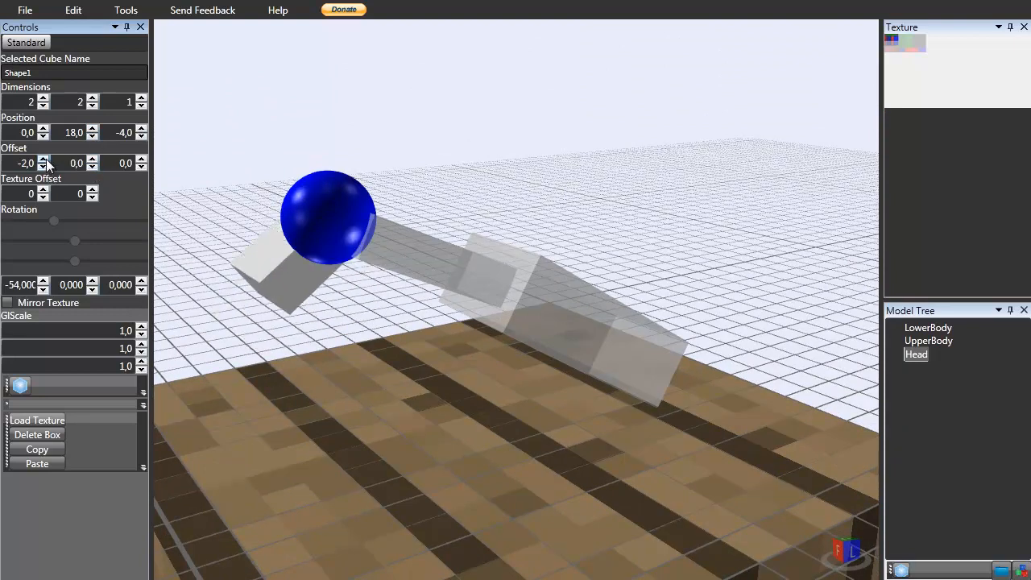
click(44, 159)
click(141, 167)
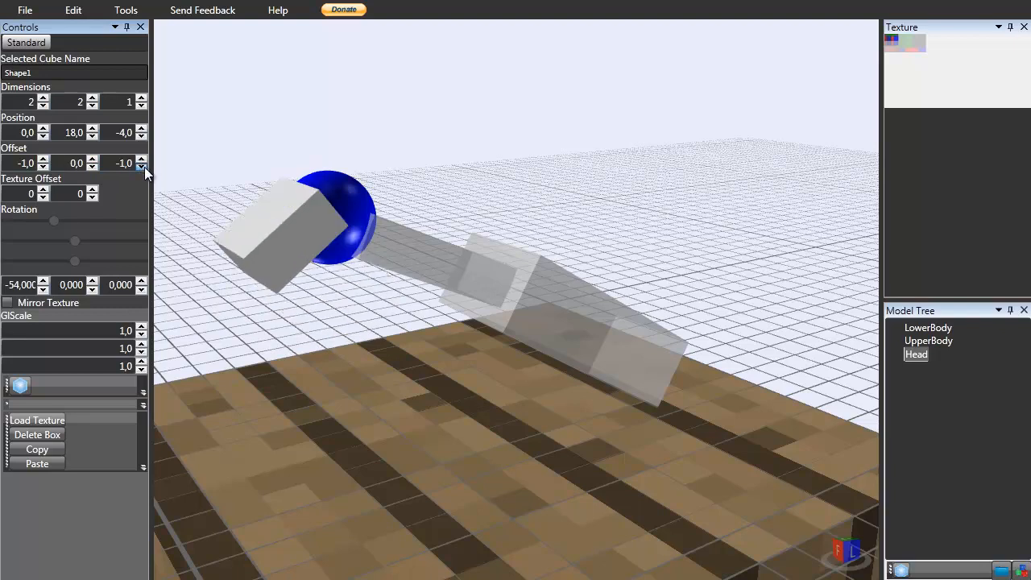
Move Head's Z position to -3, keeping Y at 18.
click(93, 129)
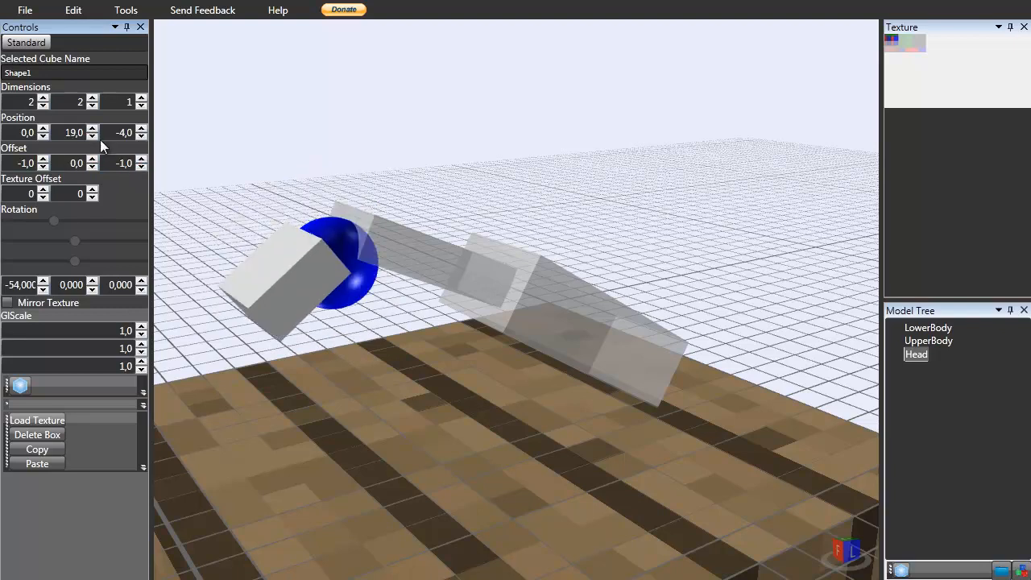
click(142, 137)
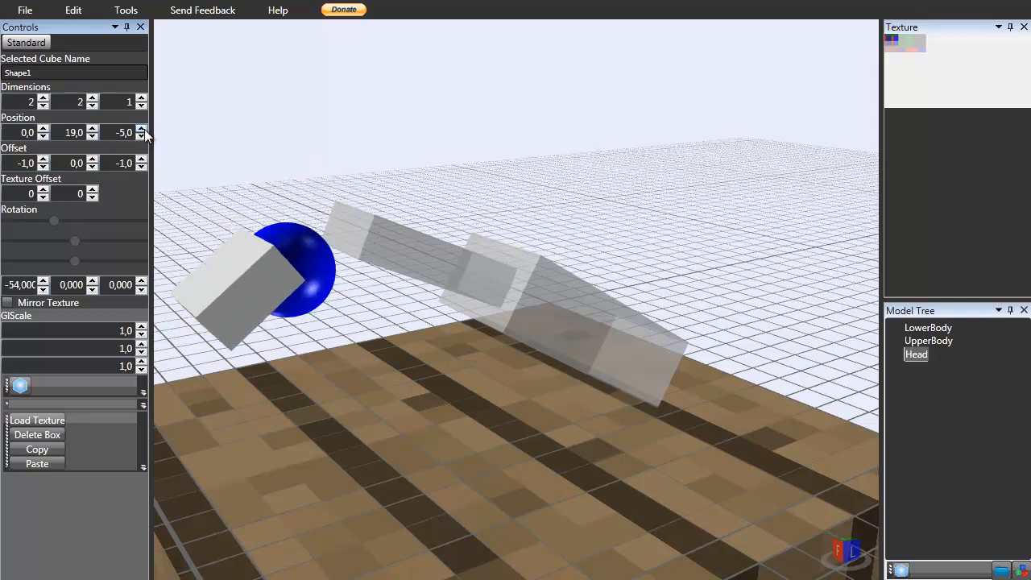
click(142, 129)
click(142, 129)
click(93, 136)
mouse_move(482, 285)
right_down()
mouse_move(309, 309)
mouse_move(704, 276)
mouse_move(603, 301)
mouse_move(400, 317)
right_up()
scroll(399, 317, down, 5)
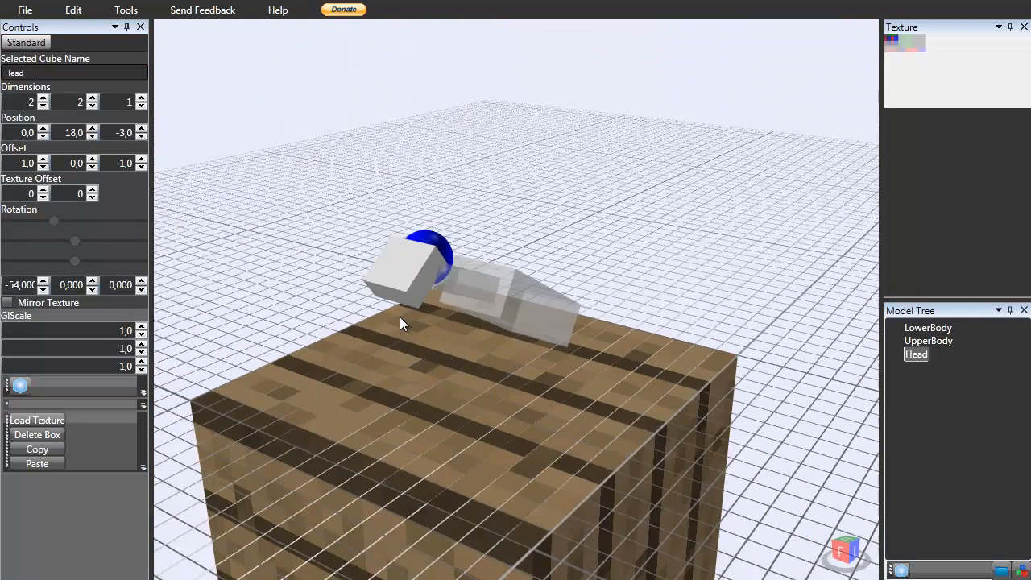
Add another box and rename it Eye1.
click(902, 571)
click(922, 369)
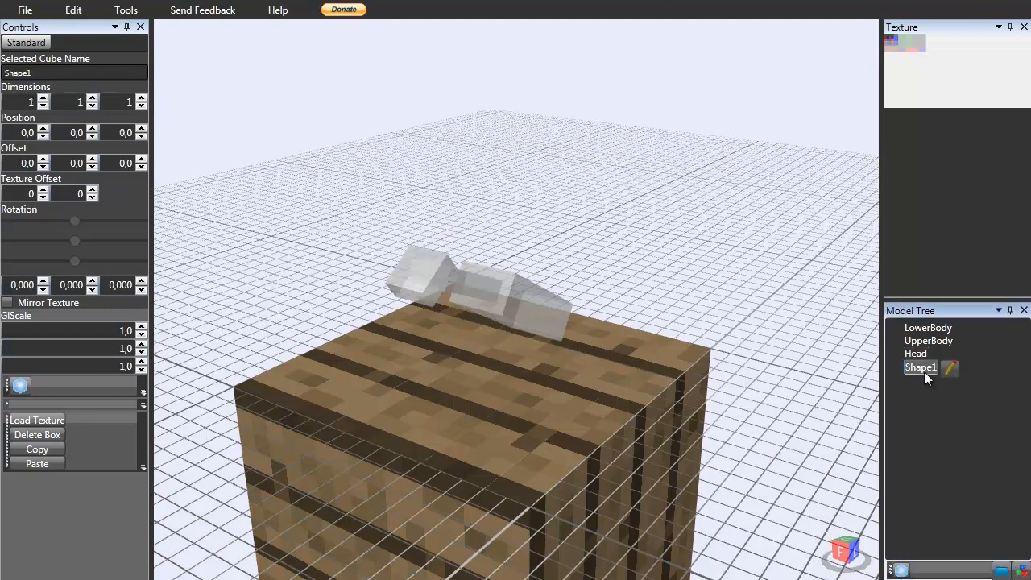
click(947, 367)
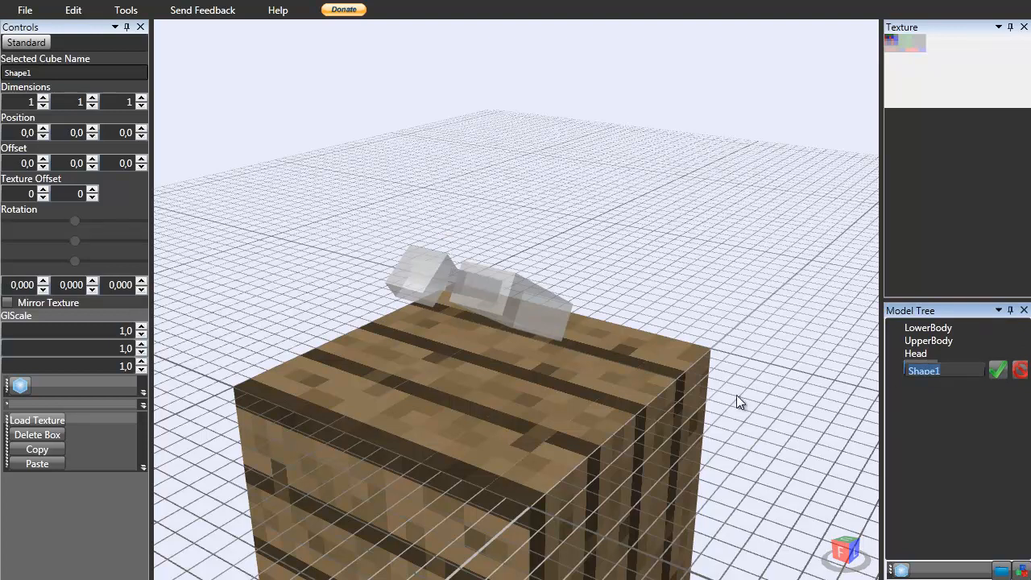
text(Eye1)
key(Return)
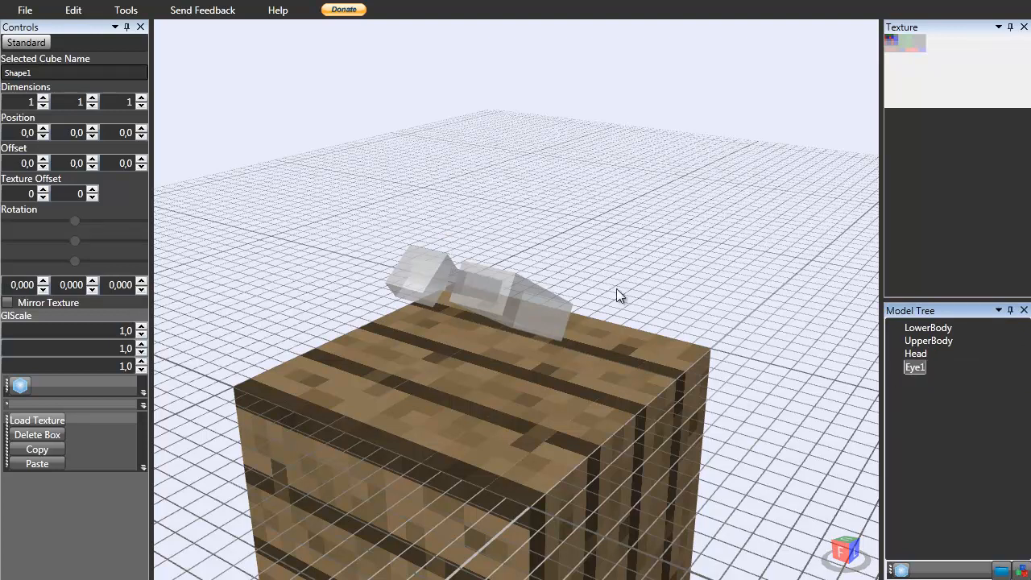
Raise Eye1 to a Y position of 9.
scroll(500, 262, down, 3)
click(92, 106)
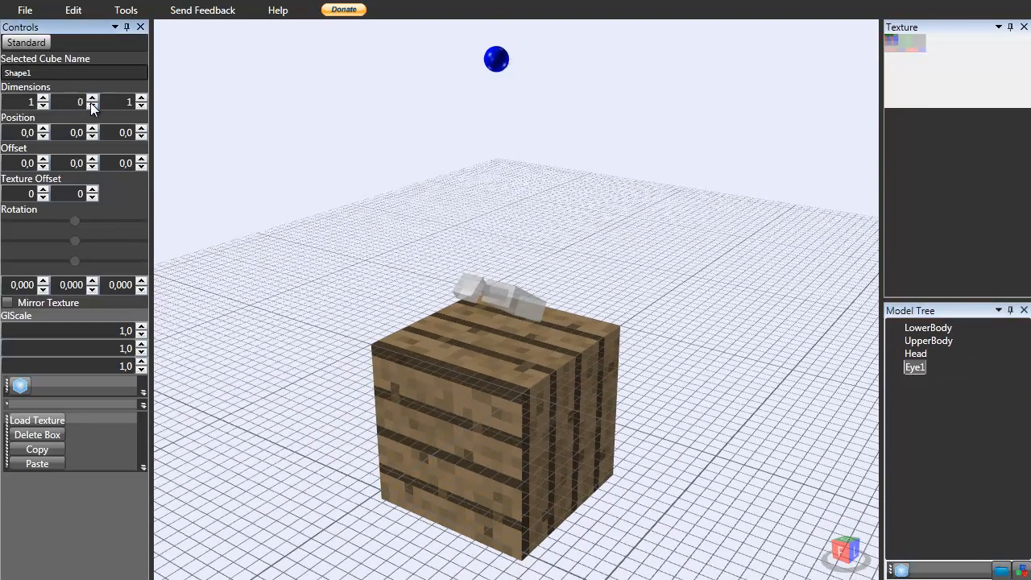
click(92, 128)
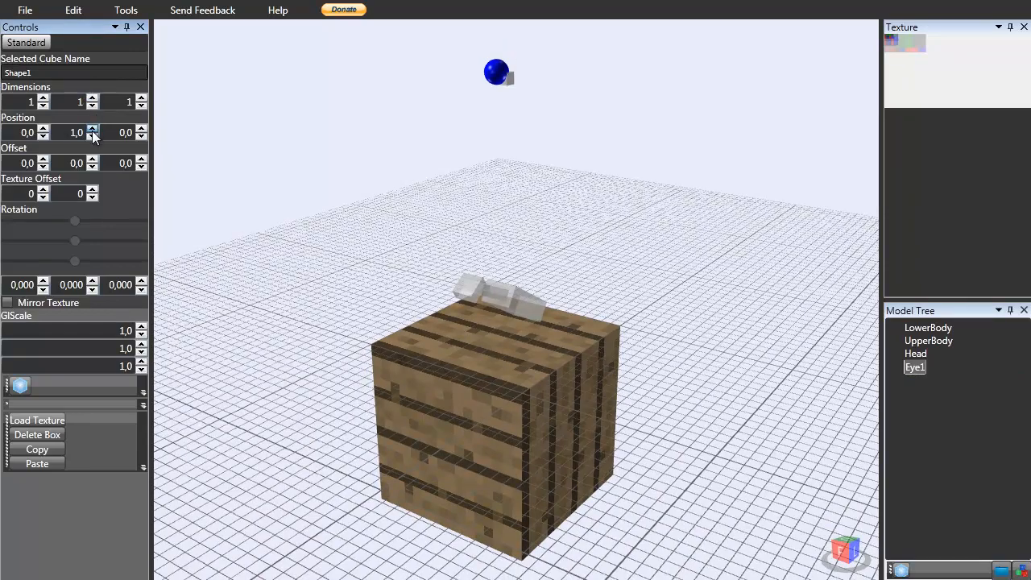
scroll(541, 268, up, 3)
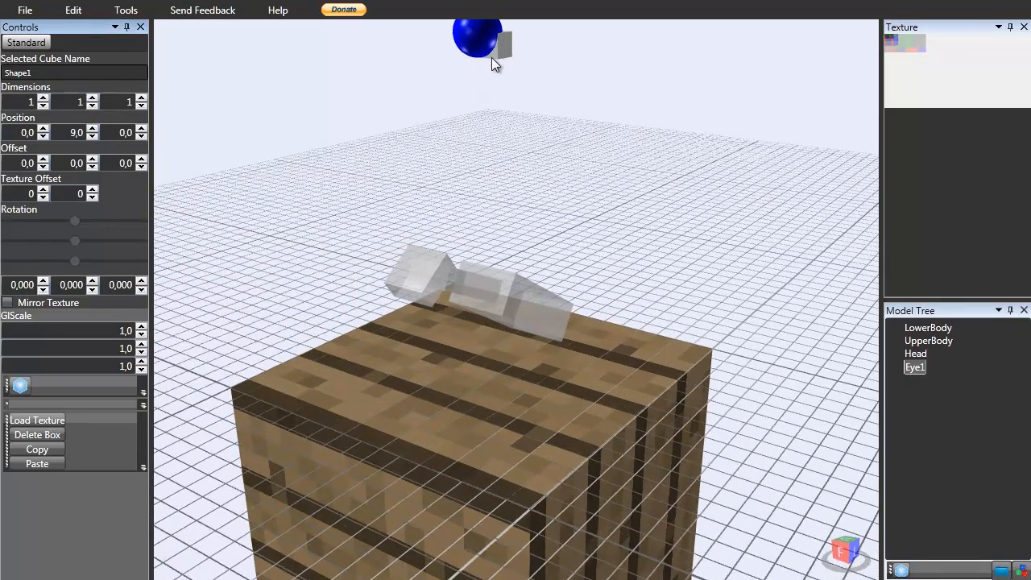
mouse_move(484, 114)
right_down()
mouse_move(426, 290)
mouse_move(470, 289)
mouse_move(430, 242)
mouse_move(491, 286)
mouse_move(475, 298)
right_up()
Select Head and raise its Y position to 19.
click(418, 305)
click(93, 129)
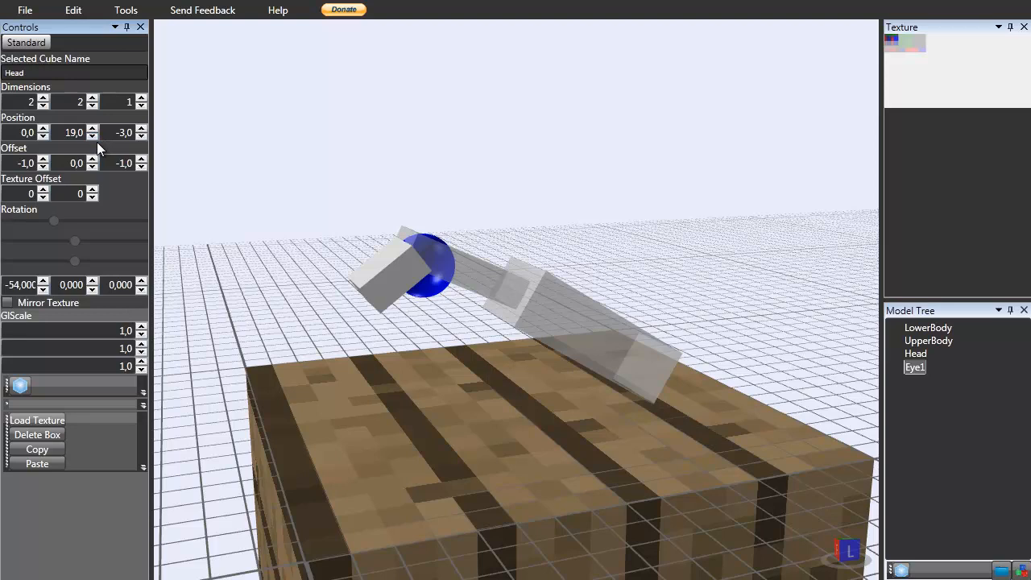
mouse_move(386, 246)
right_down()
mouse_move(357, 246)
mouse_move(360, 228)
mouse_move(374, 232)
right_up()
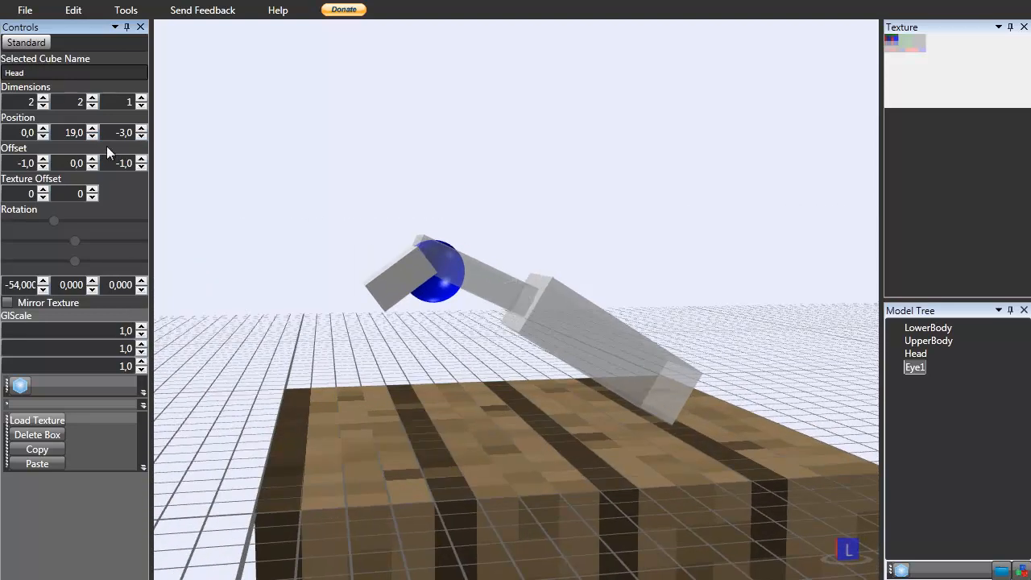
Adjust Head's Y position, settling it at 18.
click(92, 129)
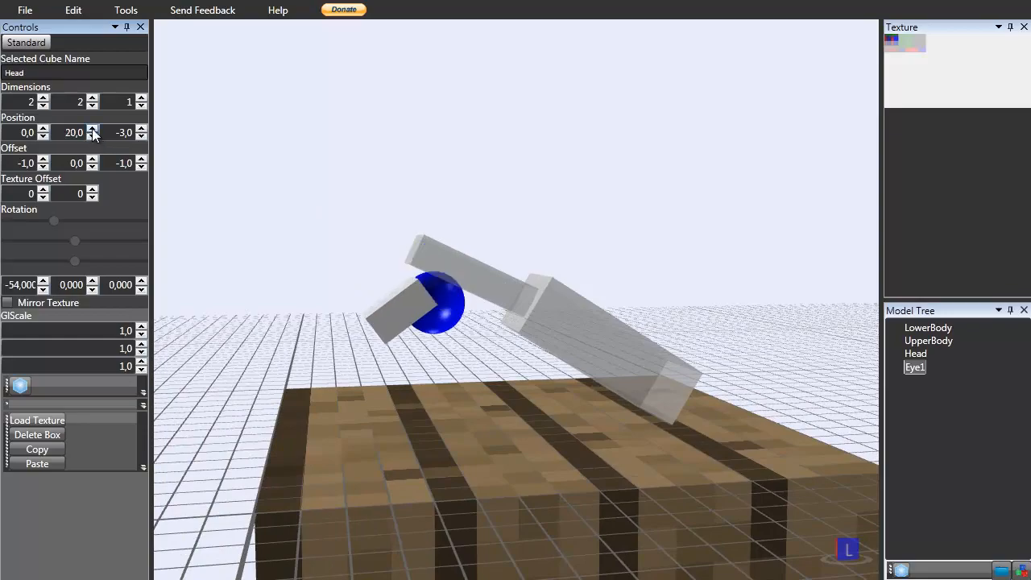
click(92, 137)
click(91, 137)
Select Eye1 and raise its Y position to 18.
right_drag(266, 202, 481, 139)
click(480, 131)
scroll(474, 143, up, 4)
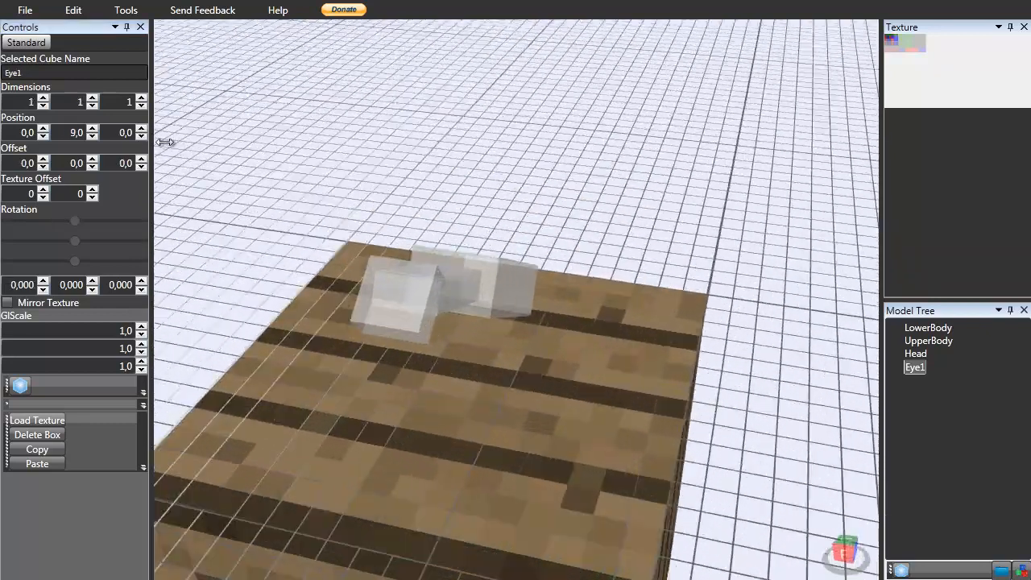
scroll(347, 200, down, 3)
click(92, 136)
click(92, 136)
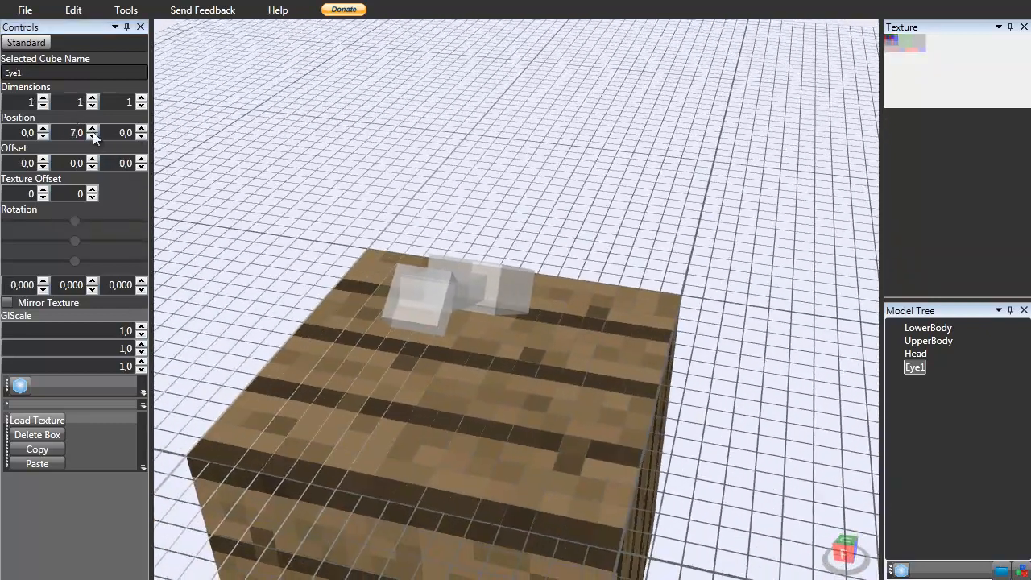
click(95, 130)
click(95, 129)
click(95, 130)
click(95, 129)
double_click(95, 130)
click(95, 130)
click(95, 130)
click(95, 130)
click(95, 129)
click(95, 130)
scroll(290, 276, up, 4)
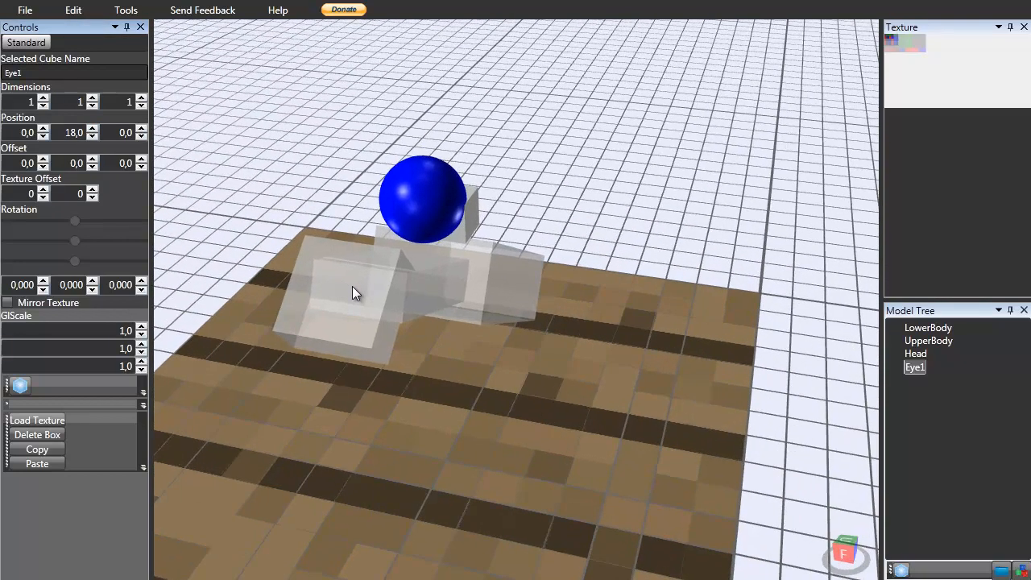
Set Eye1's Z position to -3.
click(352, 286)
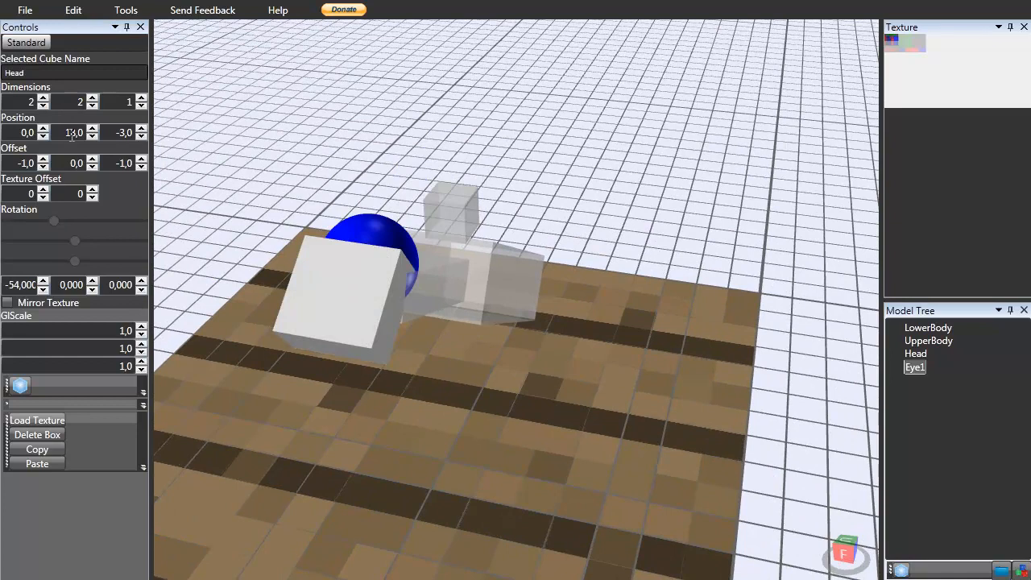
click(470, 211)
click(138, 136)
click(139, 137)
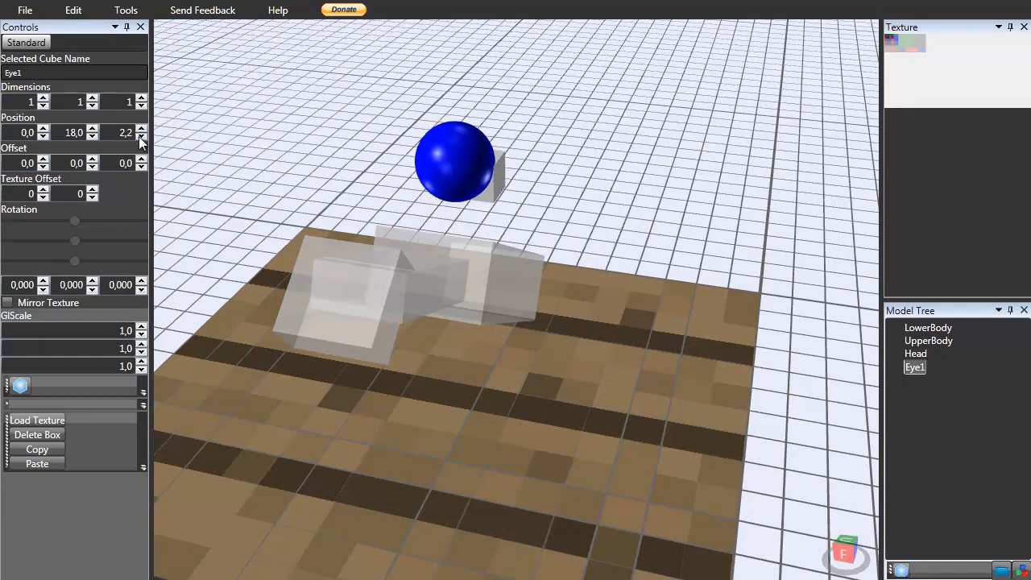
double_click(121, 129)
text(-3)
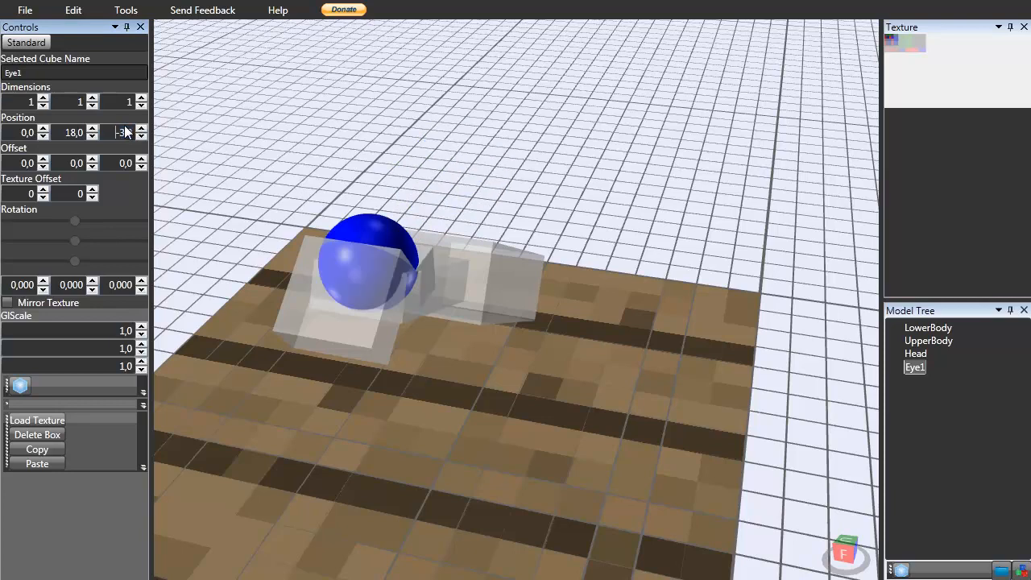
Set Eye1's offset to 1, -1 and -2.
click(141, 159)
click(146, 166)
click(146, 167)
click(146, 167)
click(91, 166)
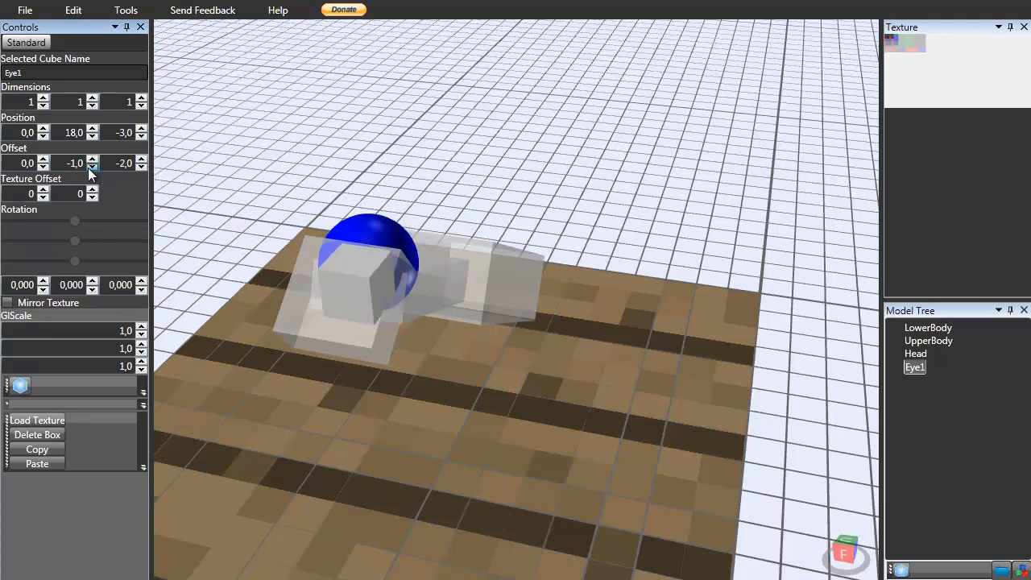
click(43, 159)
Rotate Eye1 to 14 degrees on X and set its third dimension to 2.
right_drag(419, 260, 511, 279)
right_drag(511, 316, 516, 224)
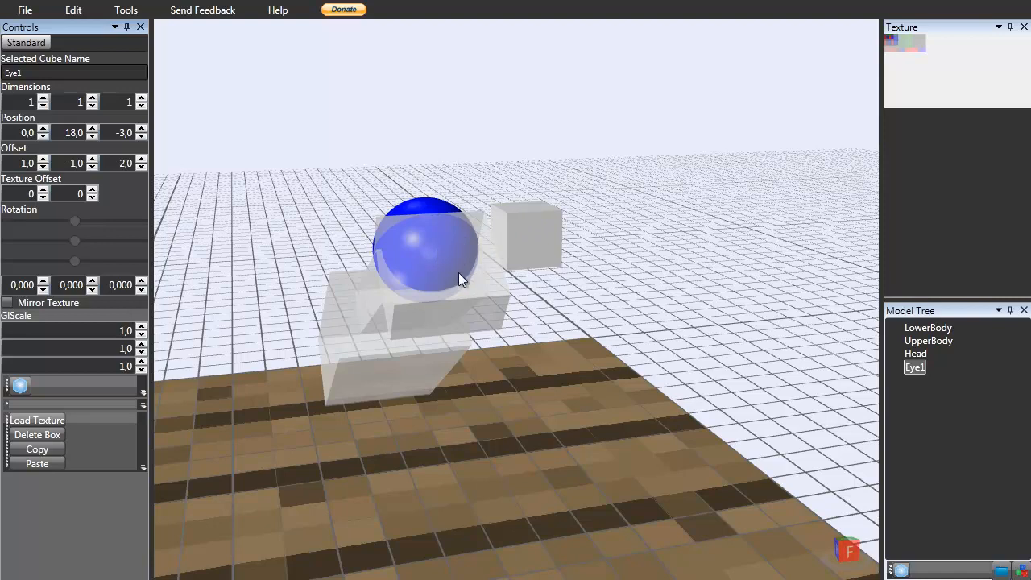
right_drag(534, 247, 524, 271)
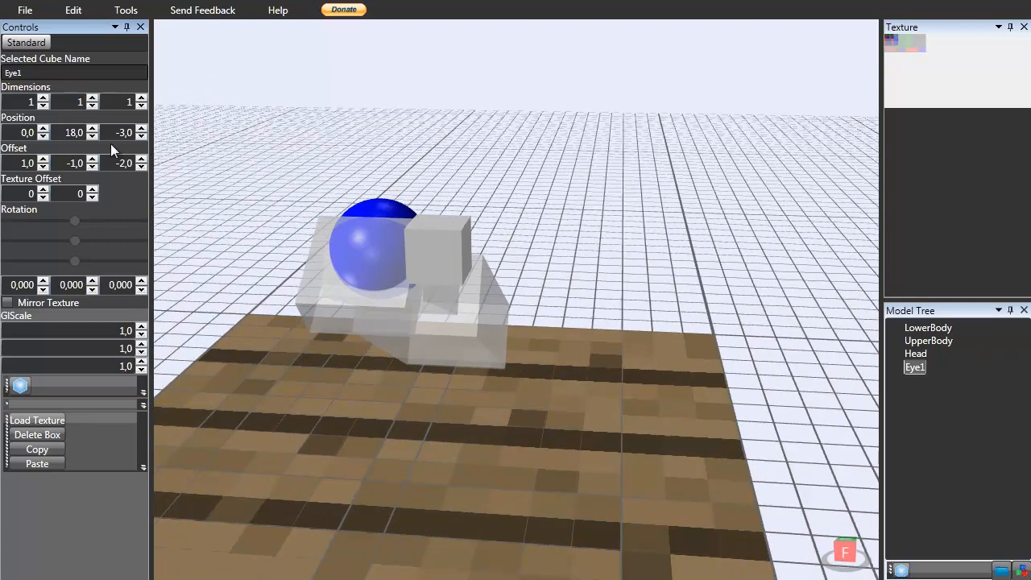
click(44, 279)
click(44, 279)
click(44, 280)
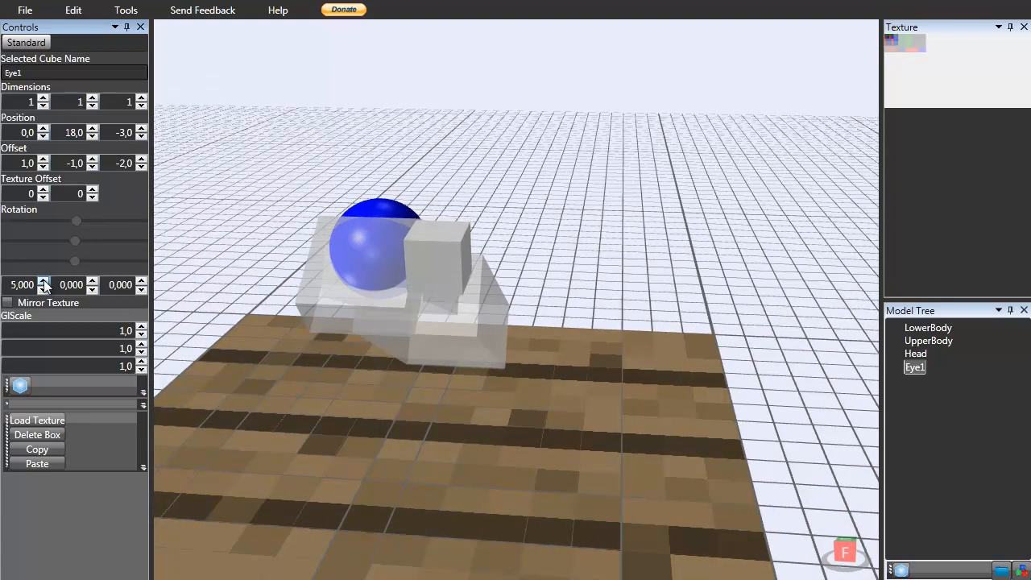
click(43, 280)
click(43, 280)
click(43, 280)
click(43, 280)
double_click(43, 282)
click(42, 282)
right_drag(477, 411, 426, 406)
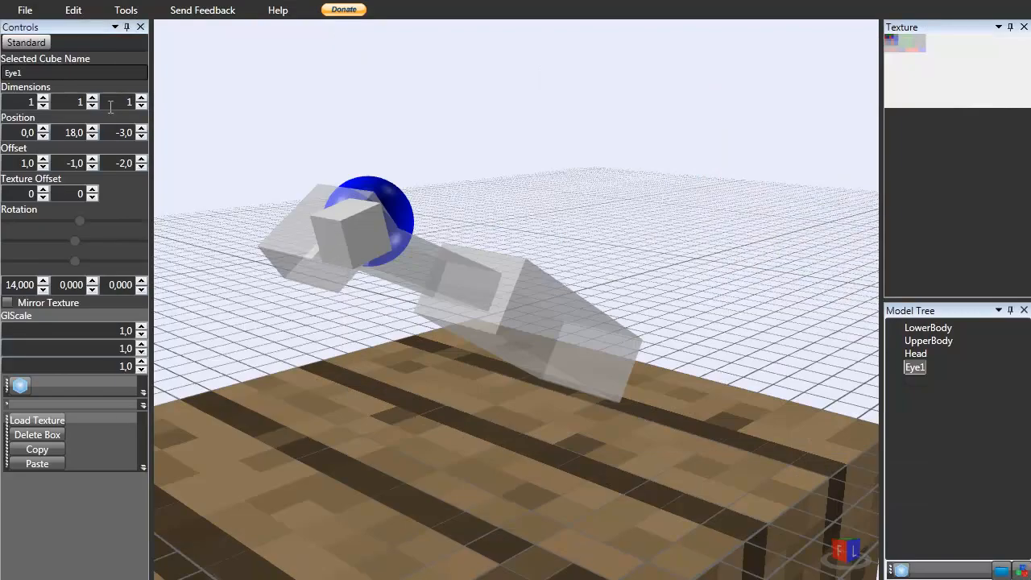
click(141, 97)
right_drag(266, 222, 378, 243)
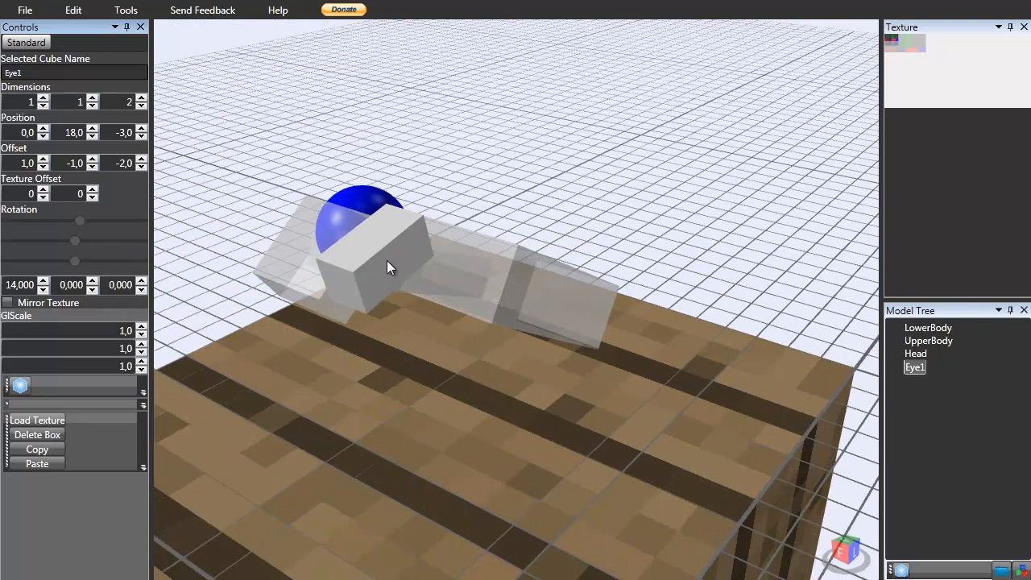
Paste a copy of Eye1 and rename the copy Eye2.
click(915, 368)
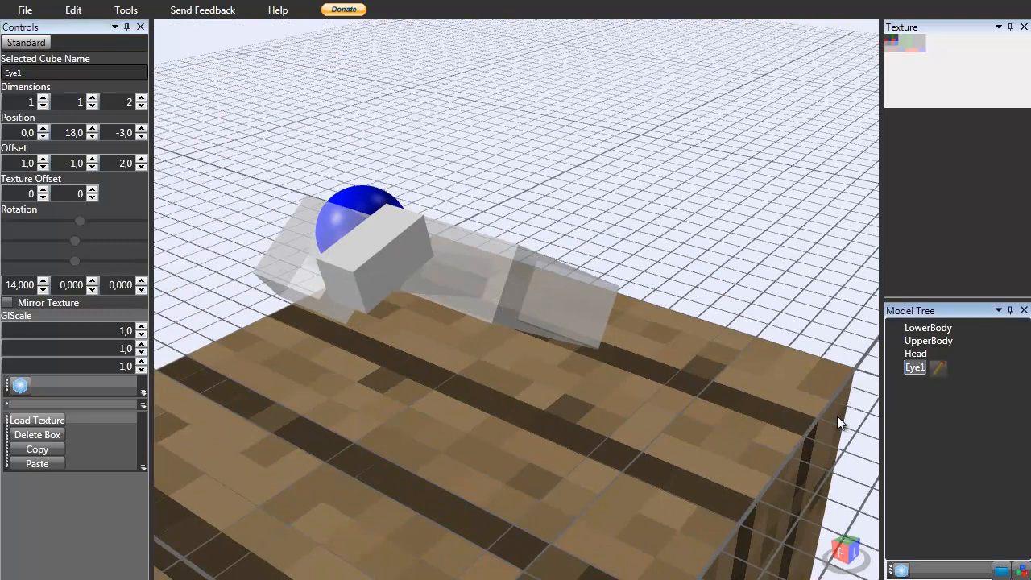
key(ctrl+v)
click(913, 381)
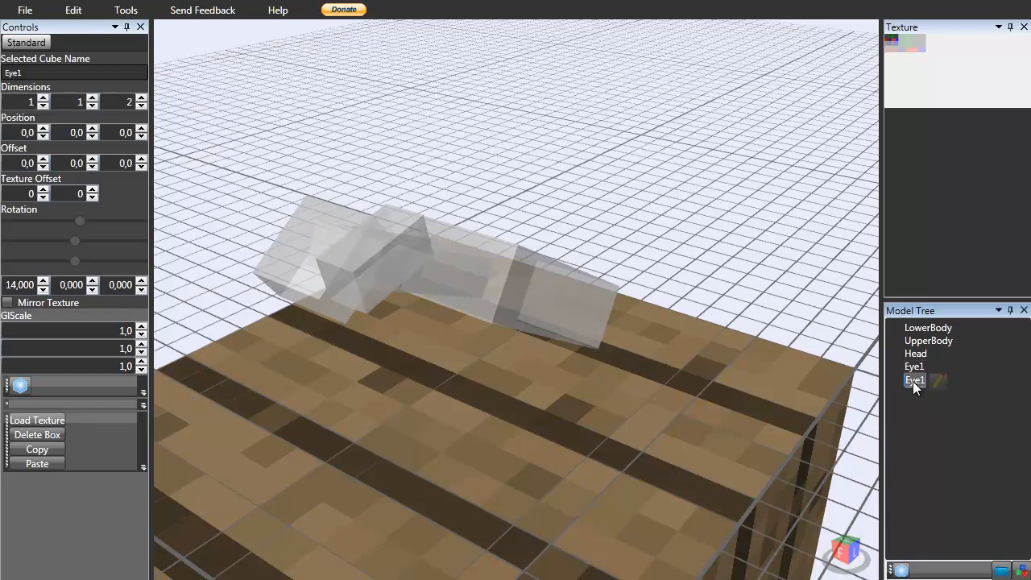
click(934, 381)
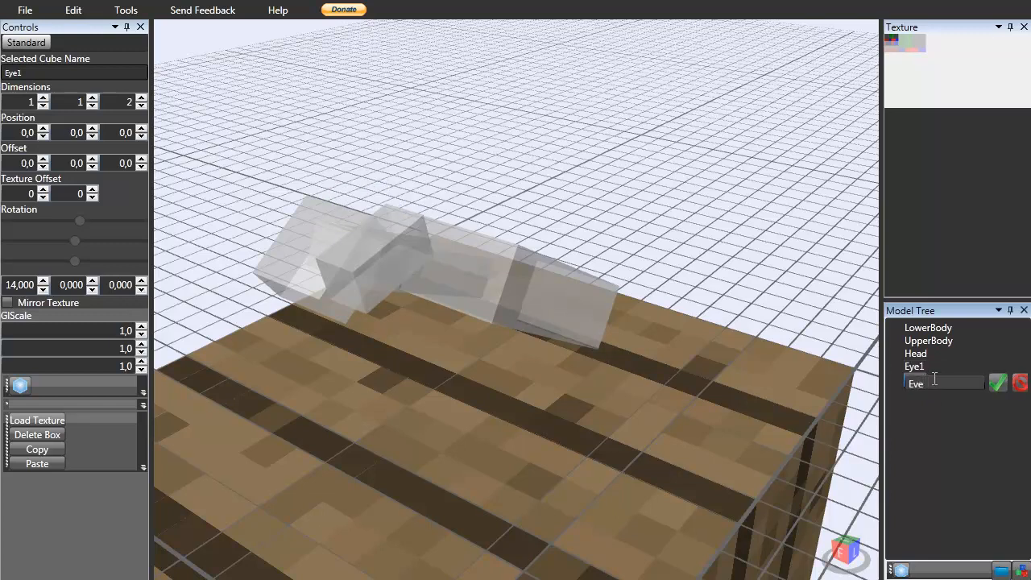
text(2)
key(Return)
Move Eye2 to a Y position of 18 and a Z position of -3.
scroll(548, 319, down, 10)
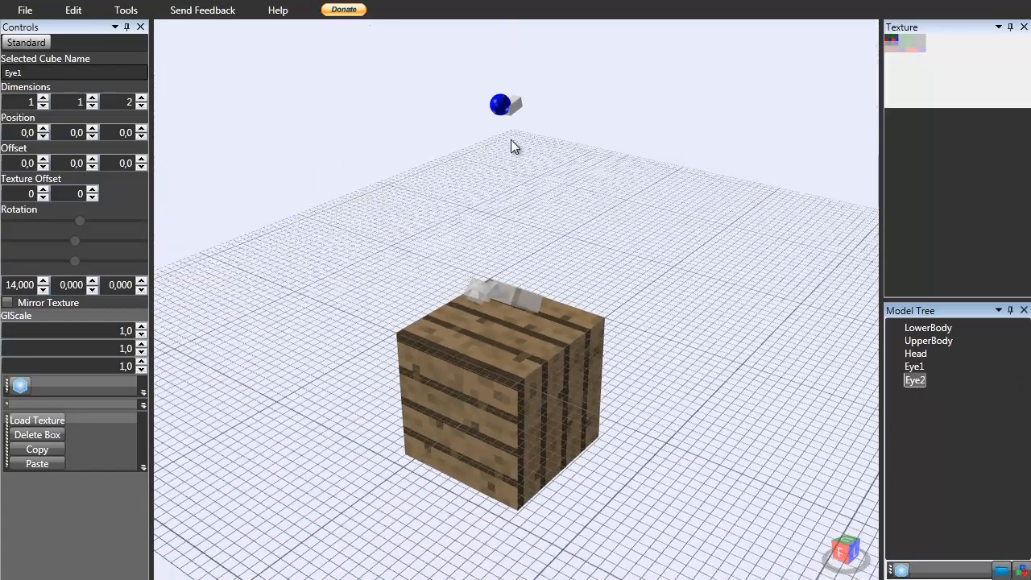
click(485, 295)
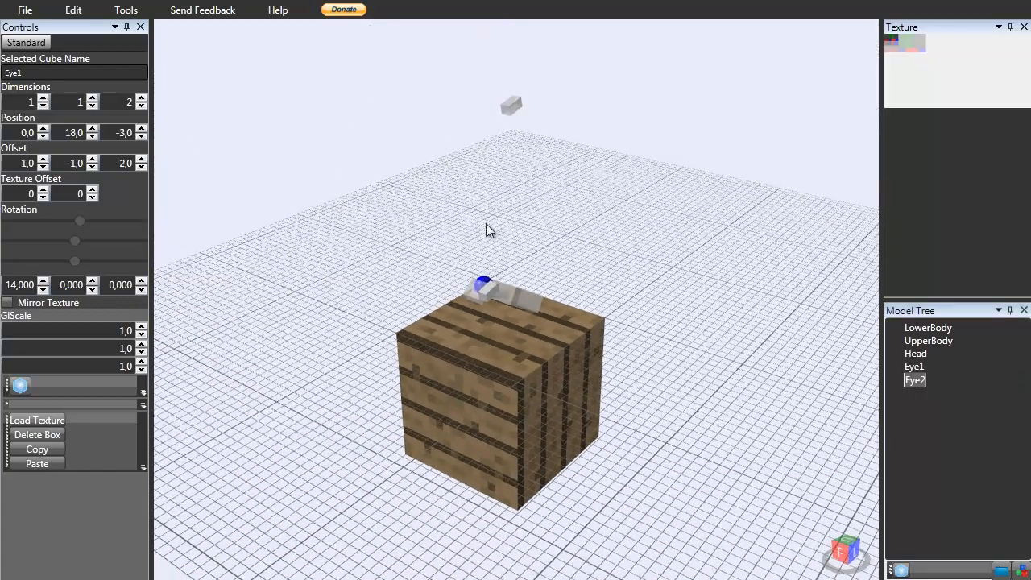
click(513, 111)
click(84, 137)
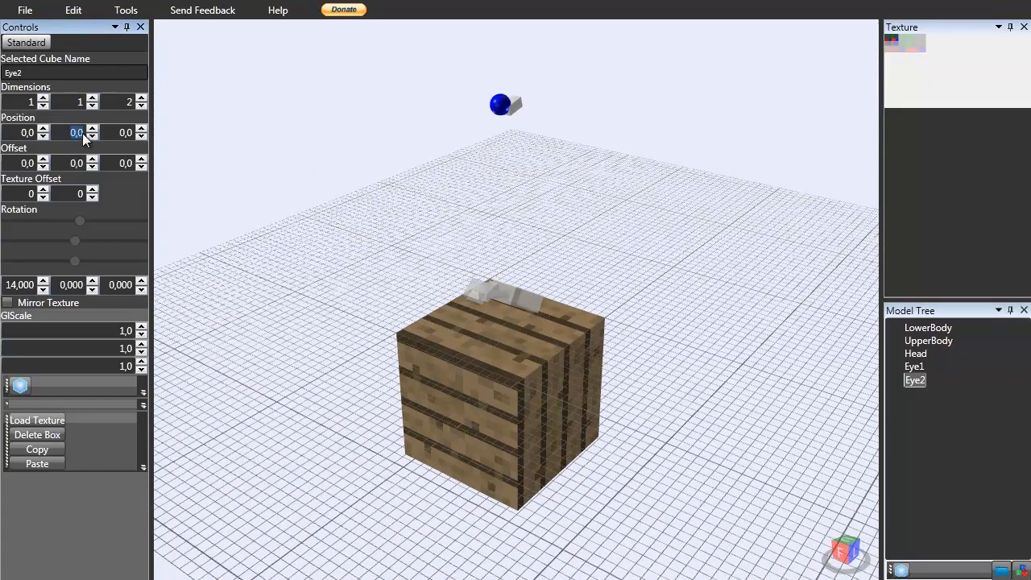
click(125, 135)
text(-3)
key(Return)
Set Eye2's offset to -2, -1 and -2.
scroll(220, 157, up, 5)
right_drag(324, 180, 334, 183)
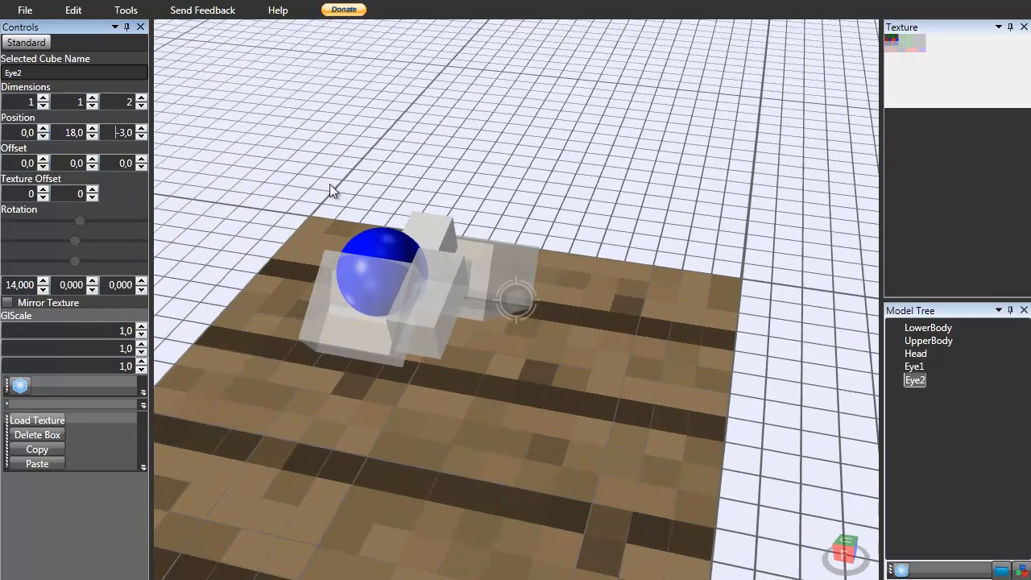
click(141, 167)
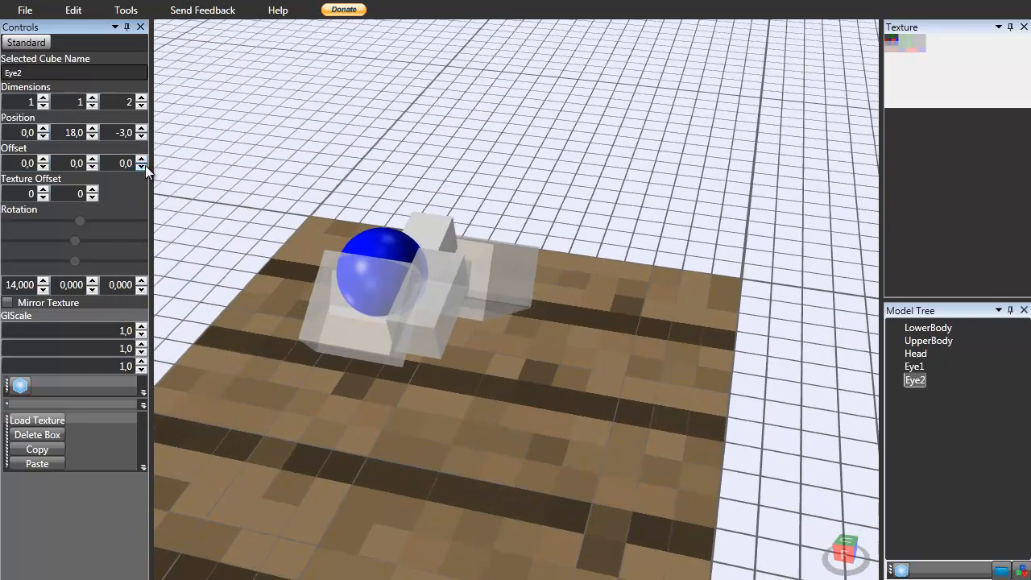
click(142, 167)
click(92, 166)
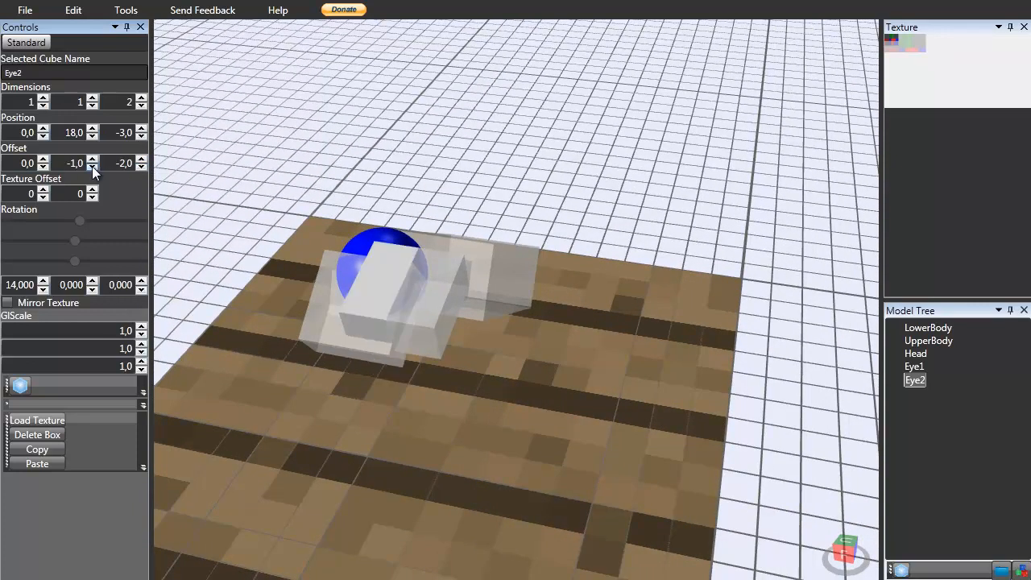
click(44, 167)
click(43, 166)
Tilt the eyes by adjusting the X rotation of Eye1 and Eye2, Eye2 to about 19.
right_drag(307, 233, 405, 166)
click(405, 166)
right_drag(556, 219, 444, 224)
right_drag(271, 327, 339, 299)
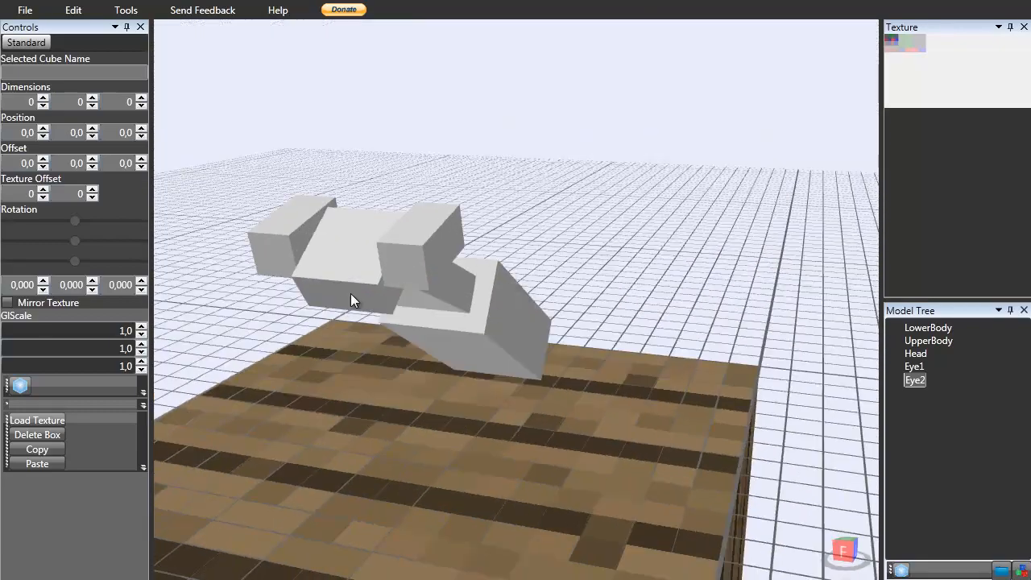
click(391, 258)
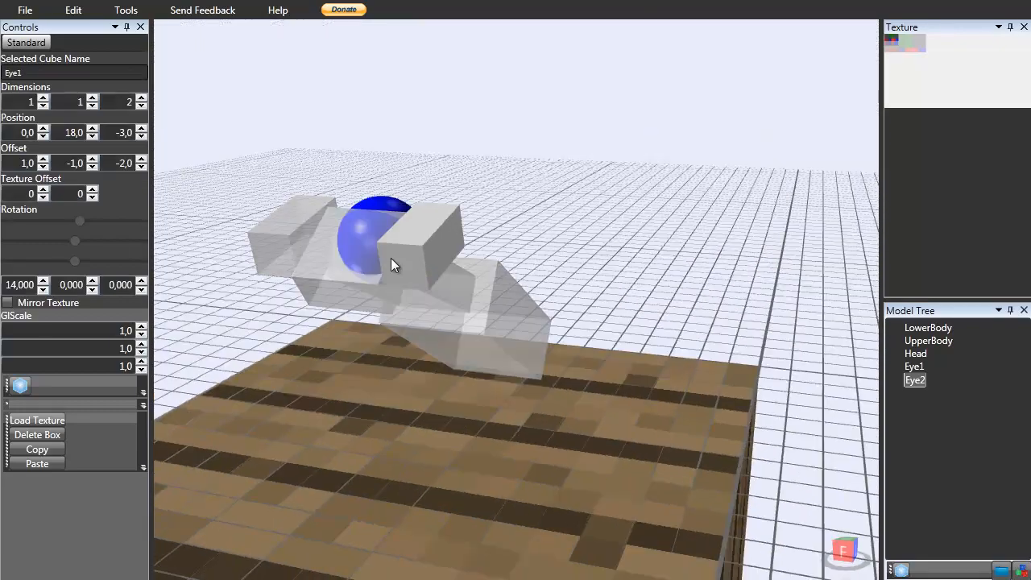
click(42, 285)
click(43, 281)
click(43, 281)
click(43, 281)
click(281, 221)
click(48, 278)
click(48, 279)
click(49, 279)
click(49, 279)
click(48, 278)
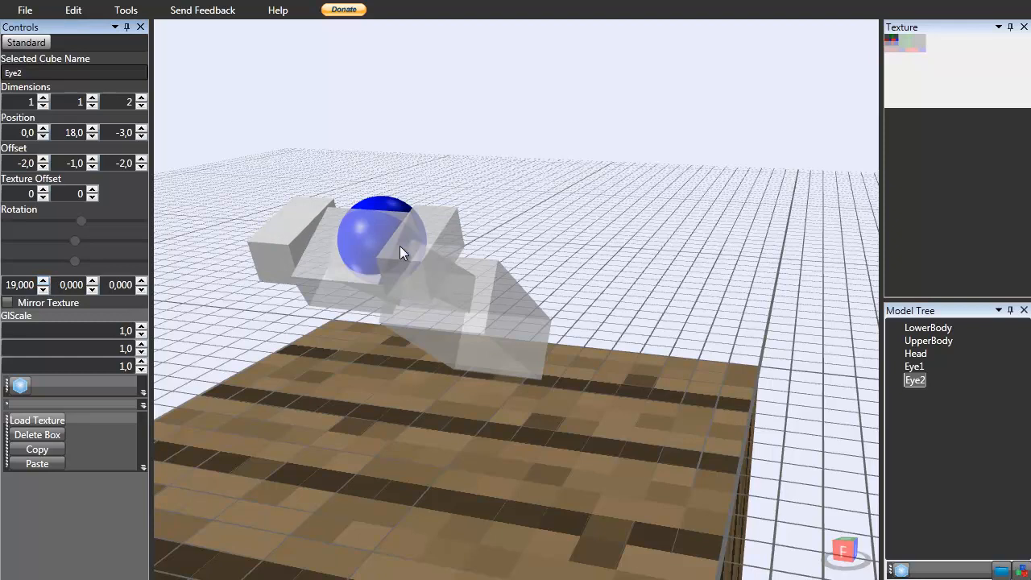
click(258, 256)
click(48, 289)
click(48, 289)
Orbit the model and compare it with the praying mantis reference photos in the browser.
right_drag(375, 337, 272, 303)
right_drag(548, 147, 488, 206)
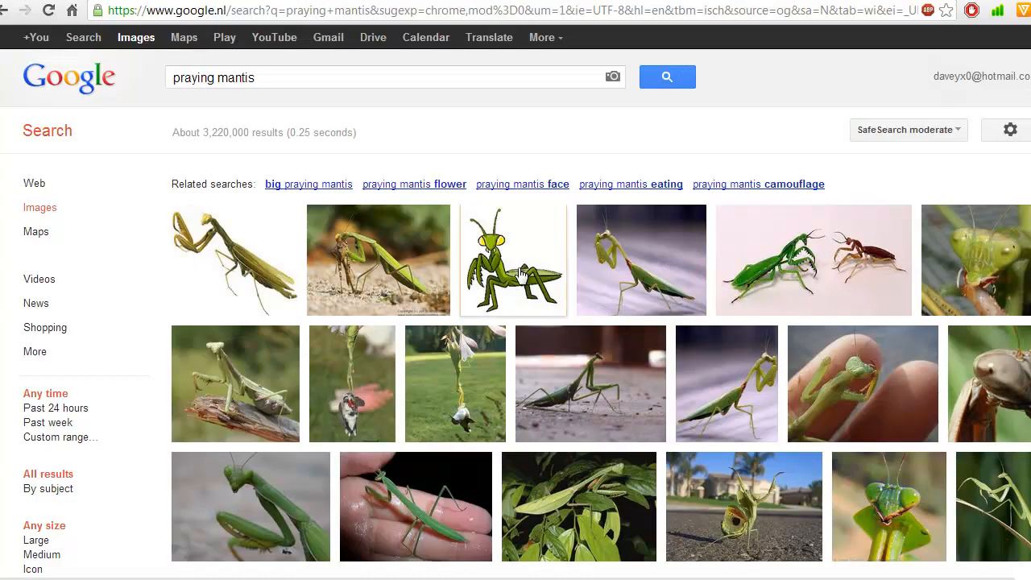
mouse_move(523, 282)
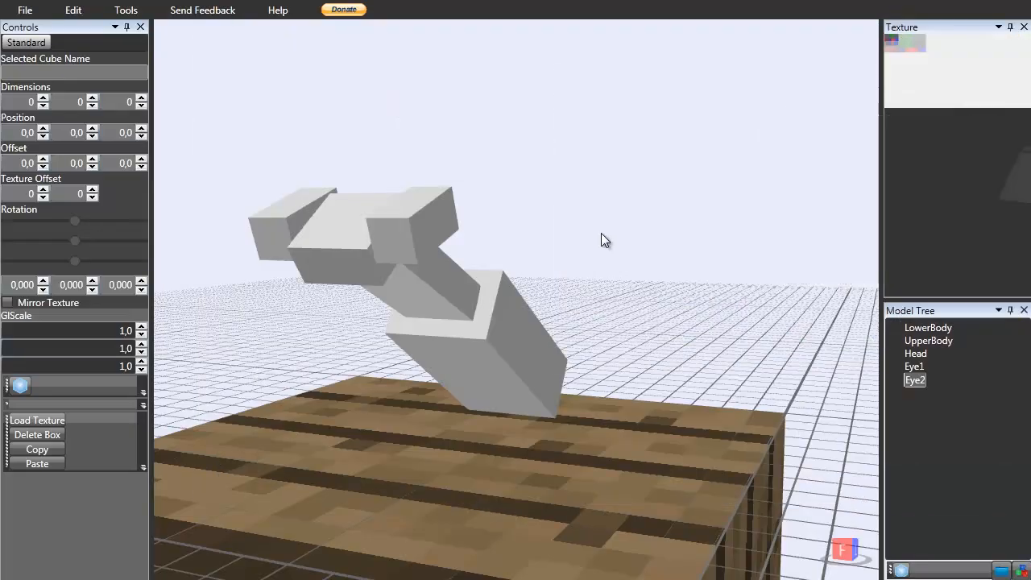
right_drag(601, 233, 493, 305)
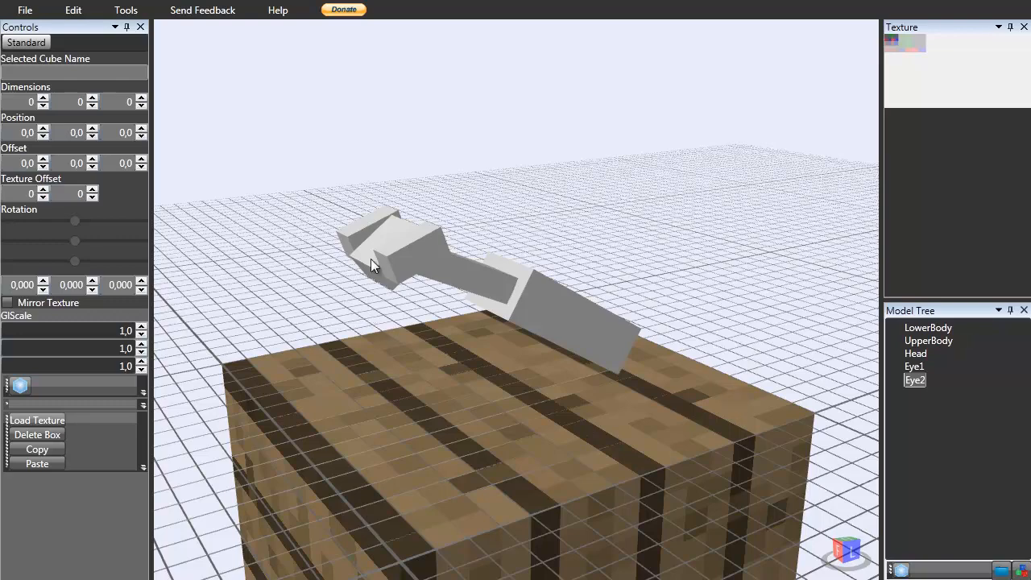
scroll(402, 243, down, 3)
mouse_move(402, 244)
right_down()
mouse_move(417, 258)
mouse_move(405, 249)
mouse_move(571, 242)
mouse_move(417, 271)
mouse_move(400, 256)
right_up()
scroll(404, 249, up, 4)
scroll(419, 266, up, 2)
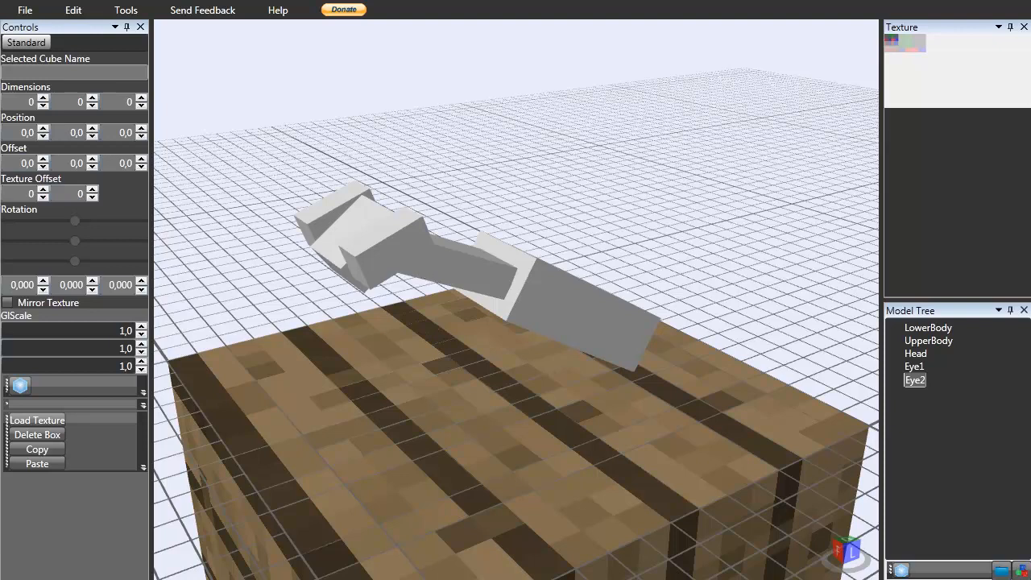
right_drag(387, 267, 430, 184)
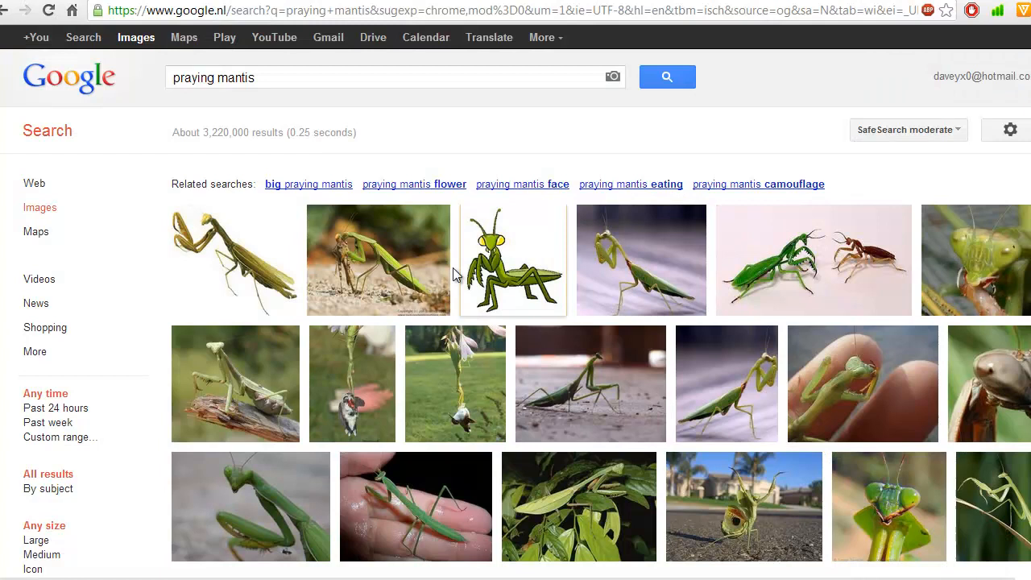
mouse_move(419, 280)
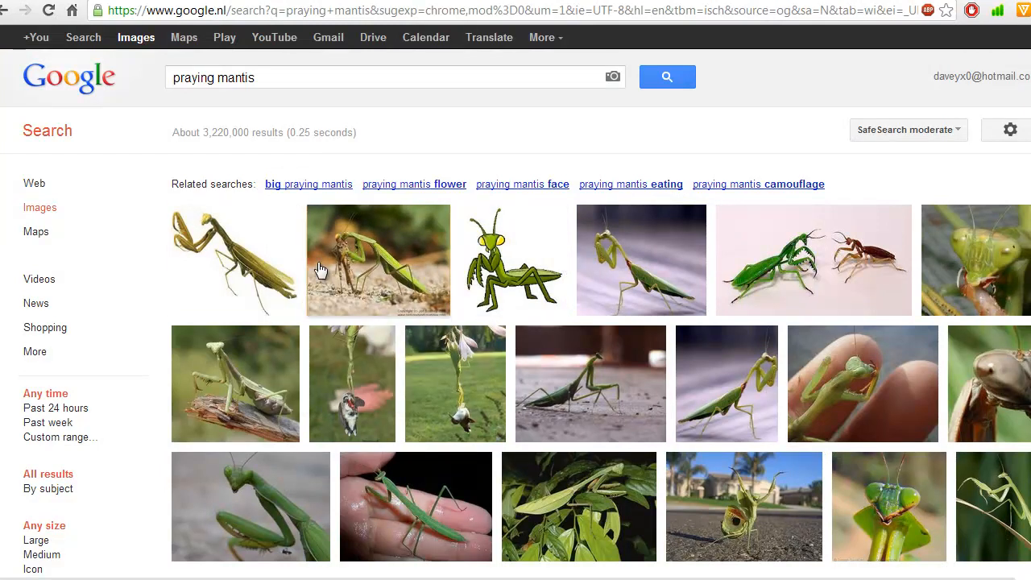
mouse_move(391, 291)
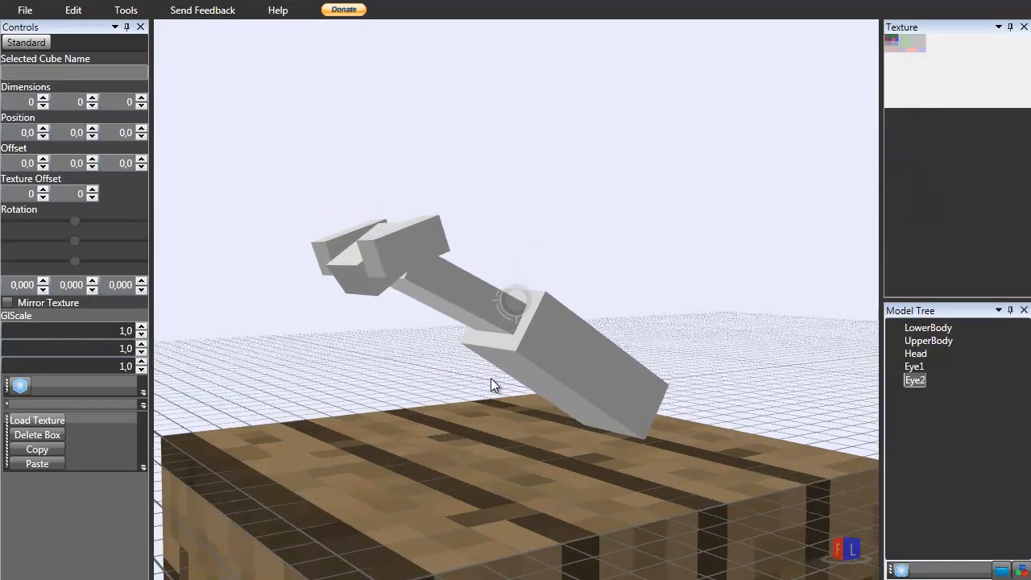
drag(494, 385, 488, 398)
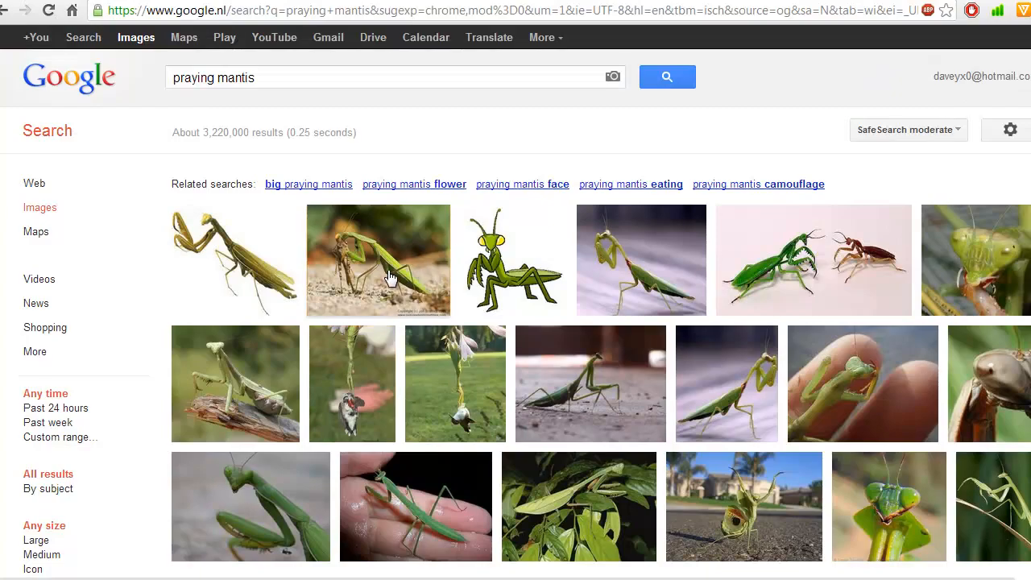
mouse_move(395, 286)
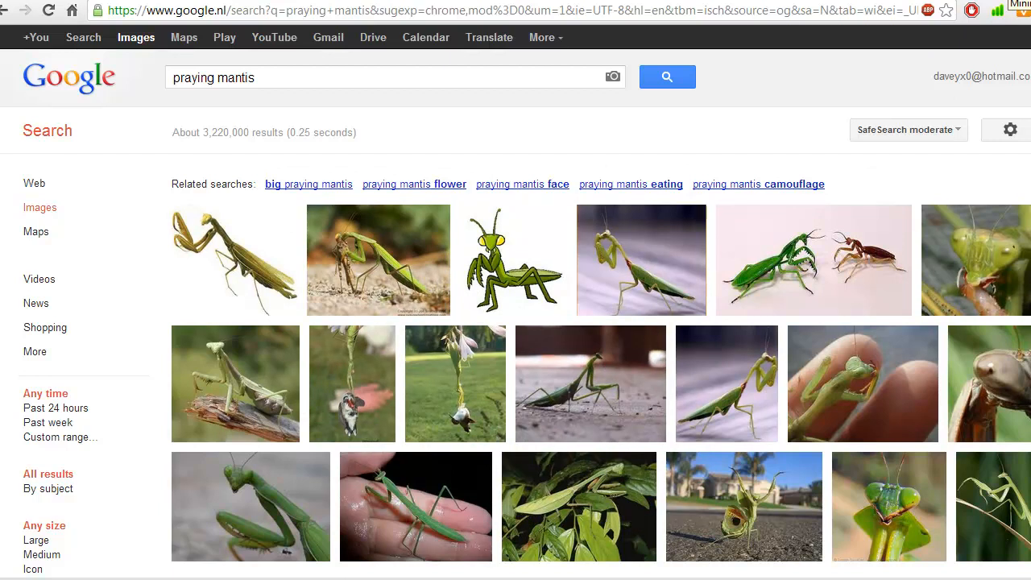
click(1009, 1)
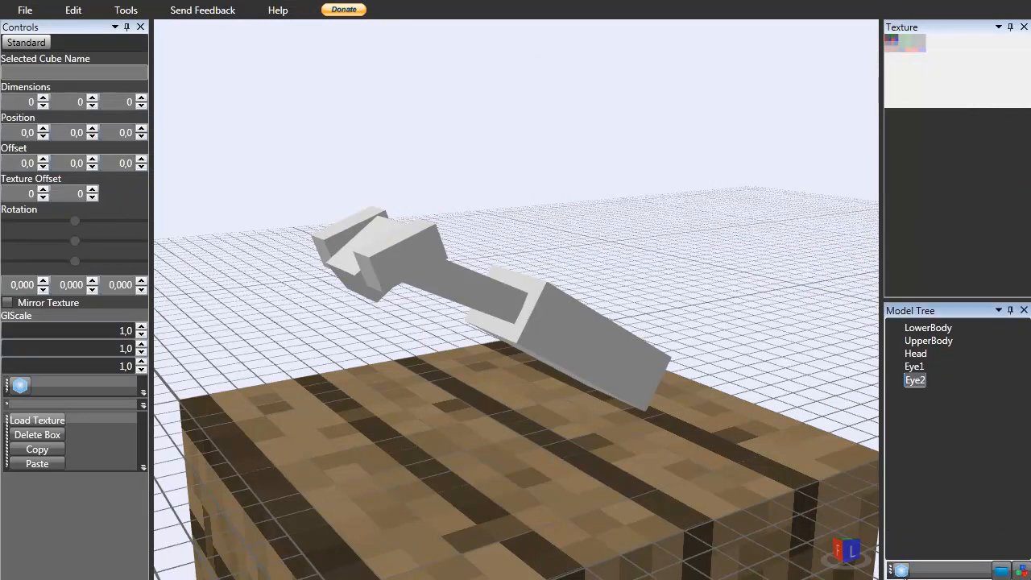
Add a new box to the model and name it Leg1Comp1.
click(902, 571)
click(923, 393)
click(924, 396)
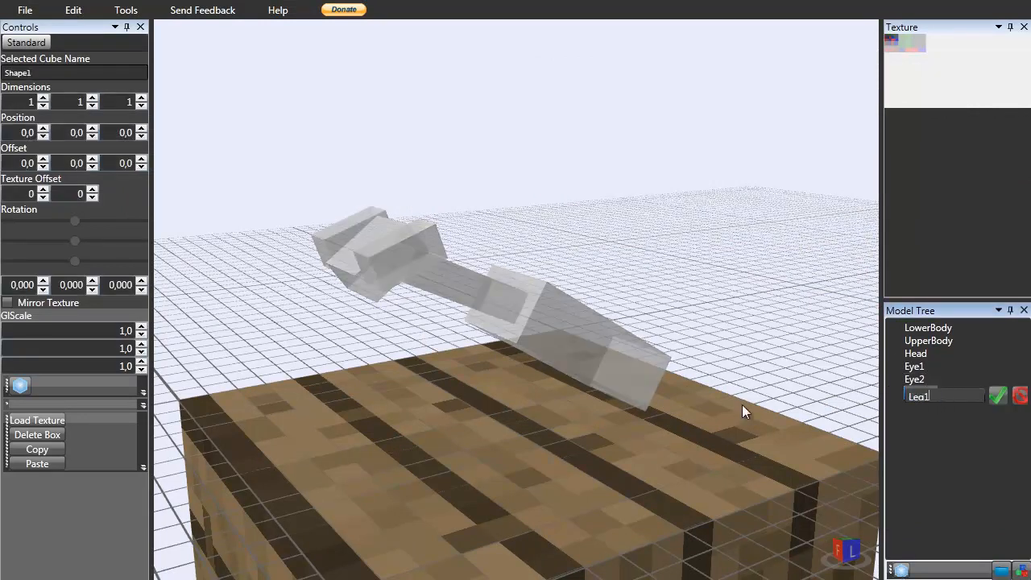
key(Return)
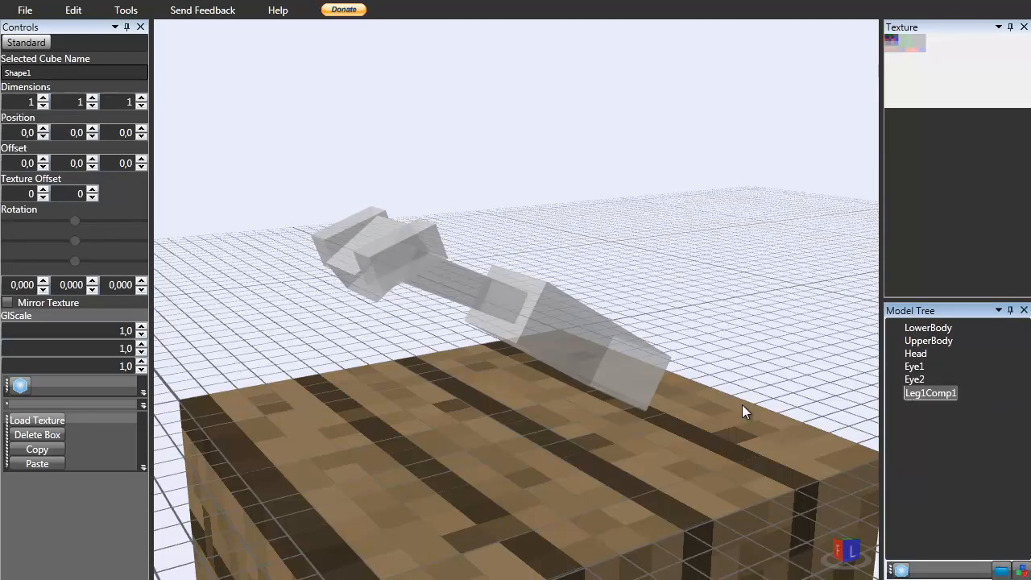
Position Leg1Comp1 at X 1, Y 21 and Z 1.
scroll(716, 392, down, 8)
scroll(403, 224, up, 1)
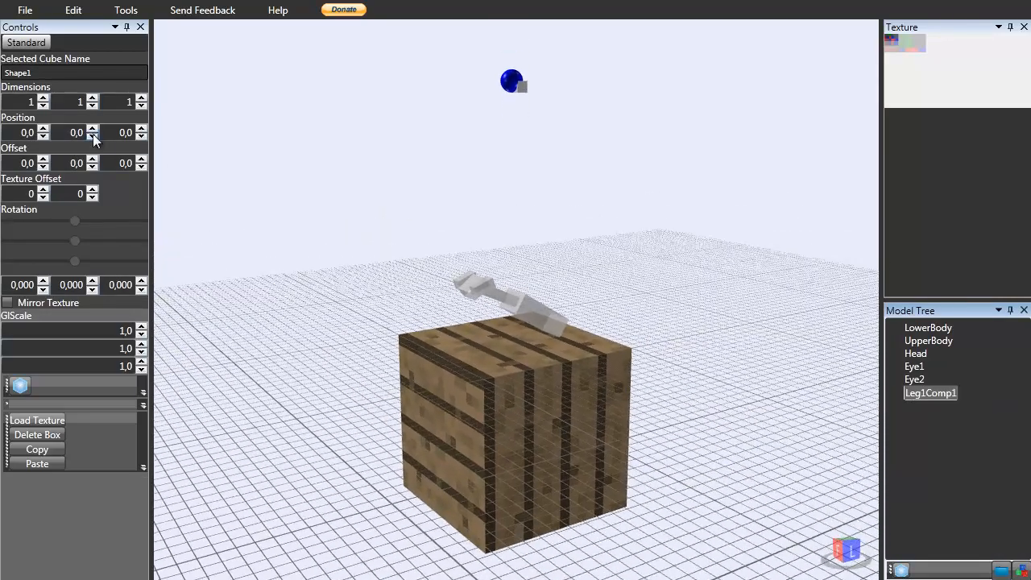
click(93, 129)
click(92, 131)
scroll(314, 238, up, 6)
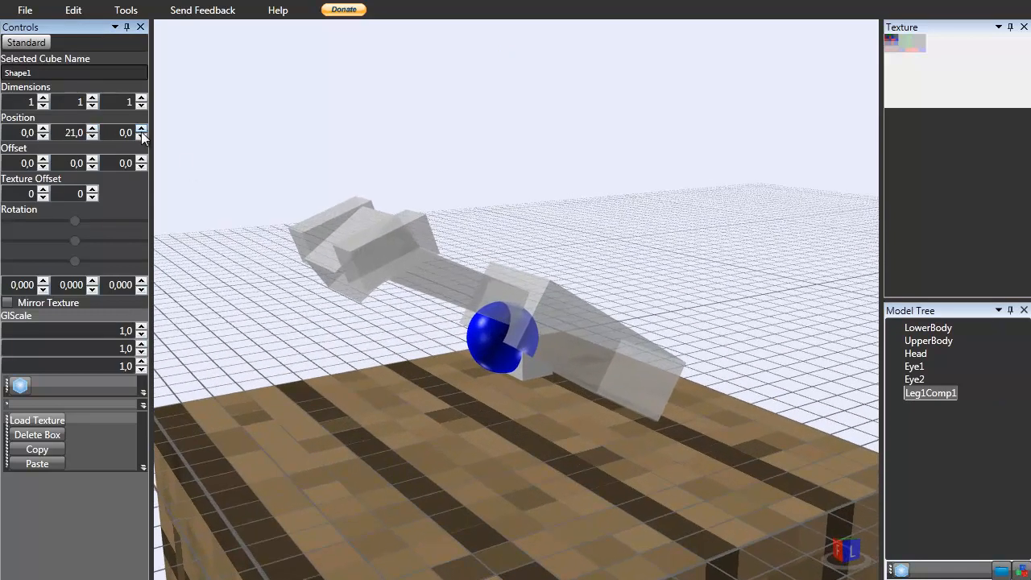
click(141, 129)
click(46, 129)
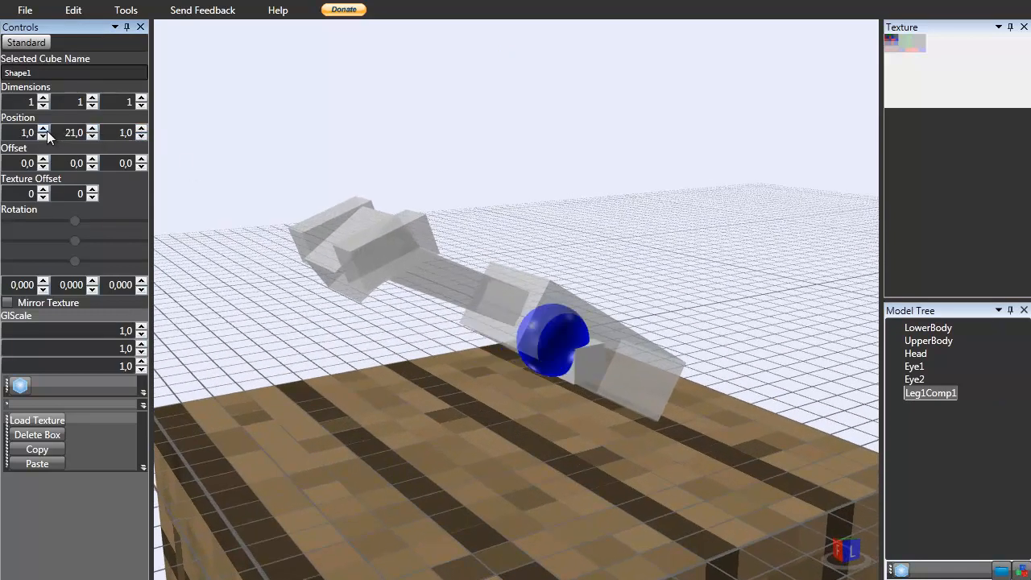
click(45, 130)
click(43, 137)
Try raising Leg1Comp1's Y offset and Y position by one, then set both back.
right_drag(439, 353, 486, 380)
scroll(571, 391, up, 4)
right_drag(571, 391, 594, 403)
scroll(594, 403, down, 5)
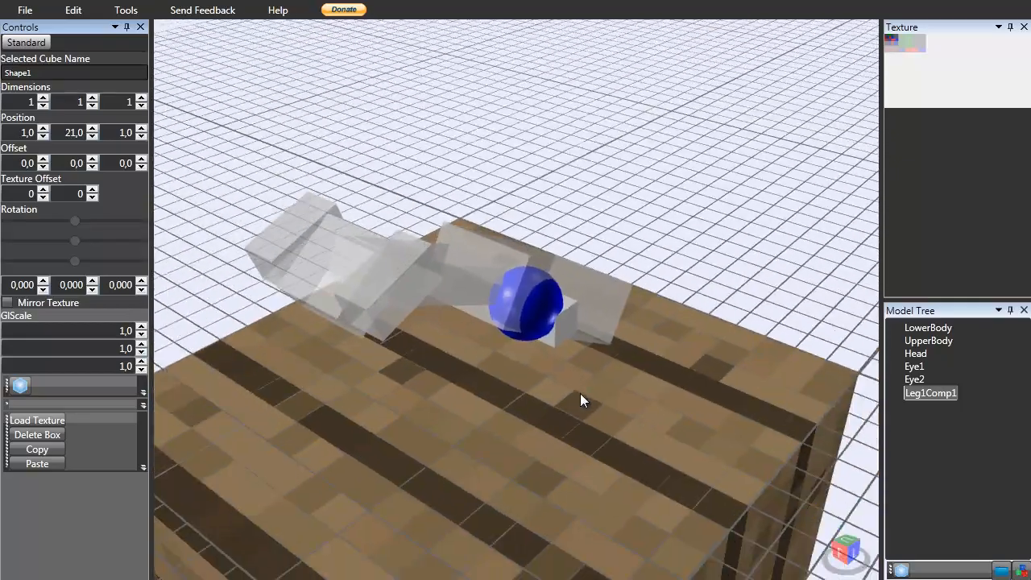
right_drag(841, 265, 816, 260)
scroll(482, 269, up, 3)
click(92, 159)
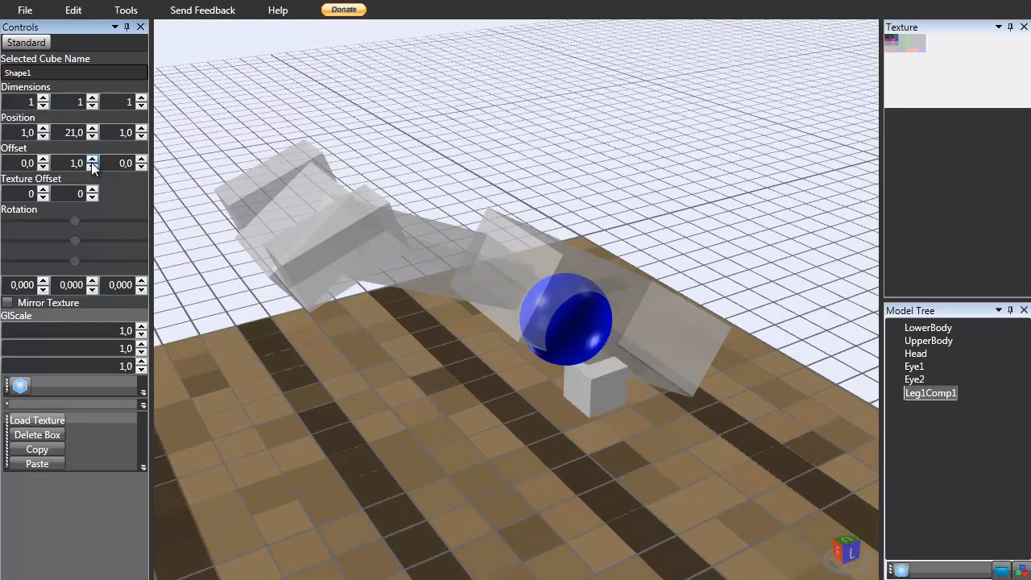
click(92, 167)
right_drag(376, 292, 483, 290)
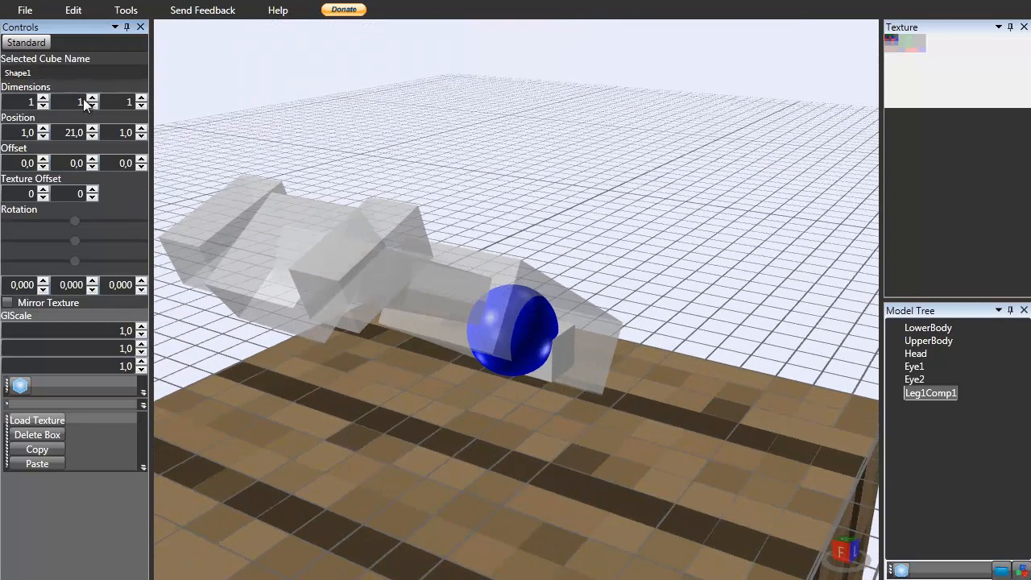
click(92, 130)
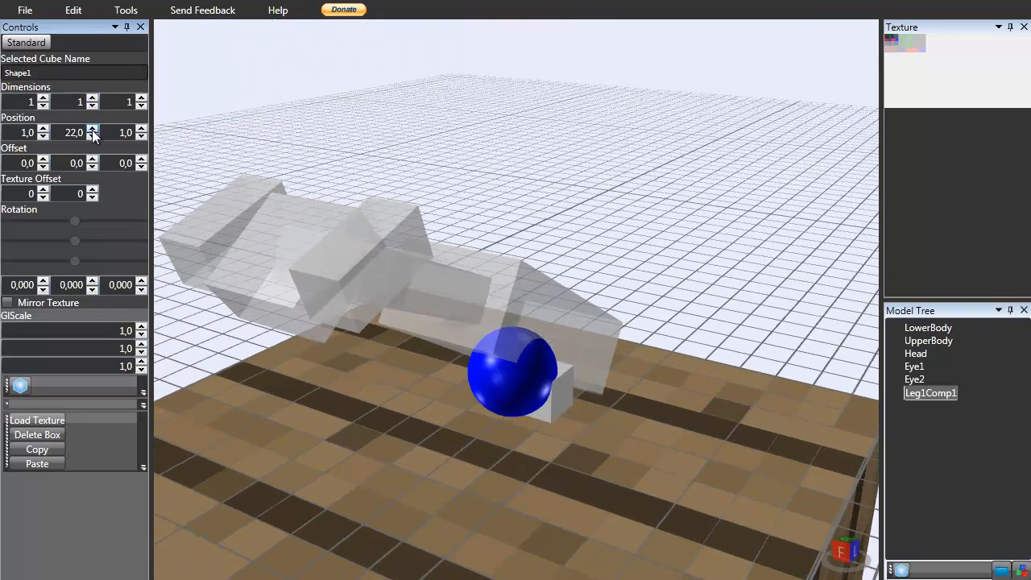
click(91, 136)
Tilt Leg1Comp1 with a Z rotation of -17.
click(43, 281)
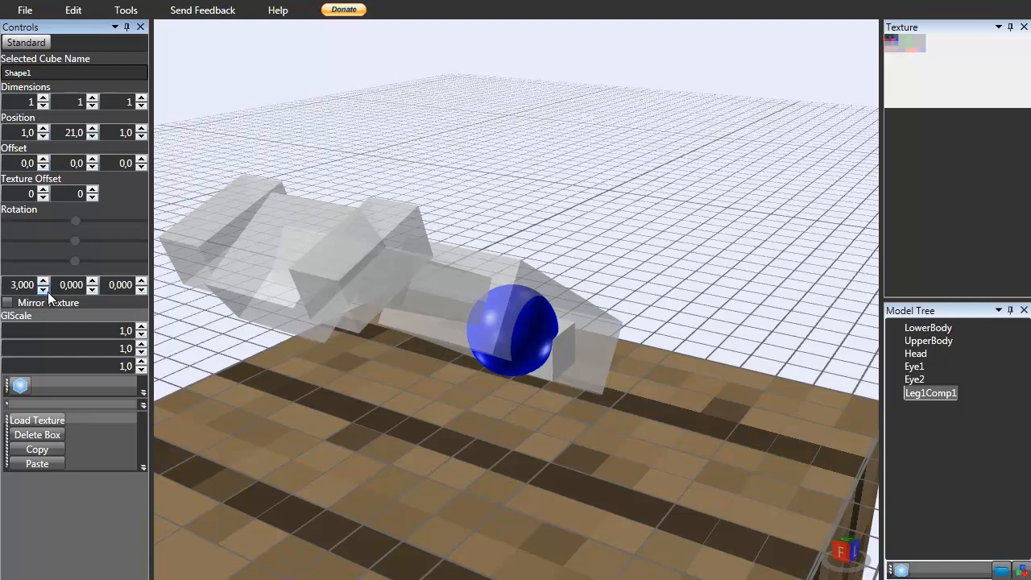
click(44, 289)
click(92, 280)
click(92, 281)
click(95, 289)
click(95, 290)
click(142, 280)
click(143, 280)
click(143, 281)
click(142, 289)
click(141, 290)
right_drag(390, 366, 376, 326)
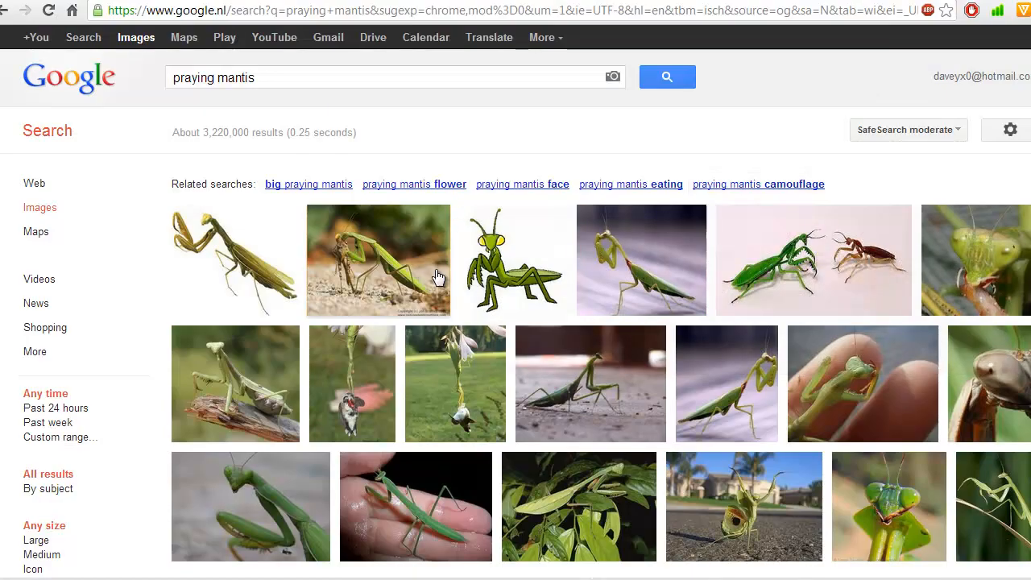
Set Leg1Comp1's dimensions to 3, 1 and 1.
mouse_move(426, 301)
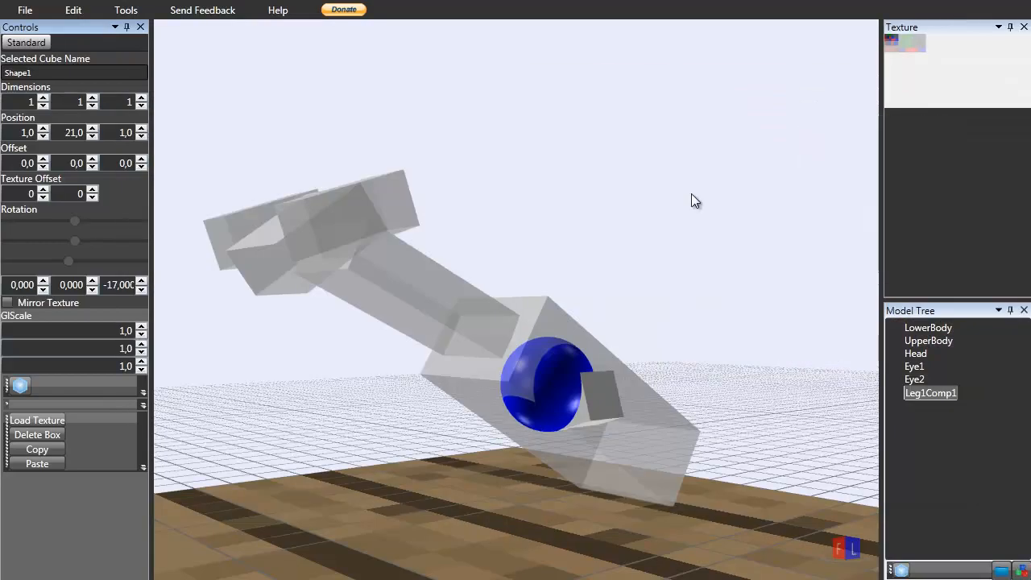
right_drag(673, 320, 675, 328)
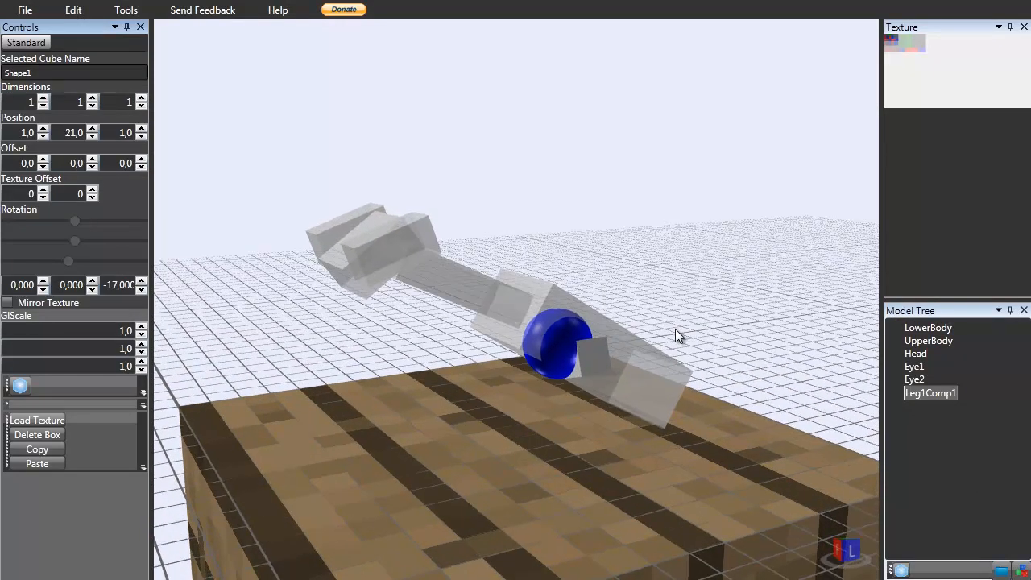
scroll(583, 345, up, 4)
click(145, 98)
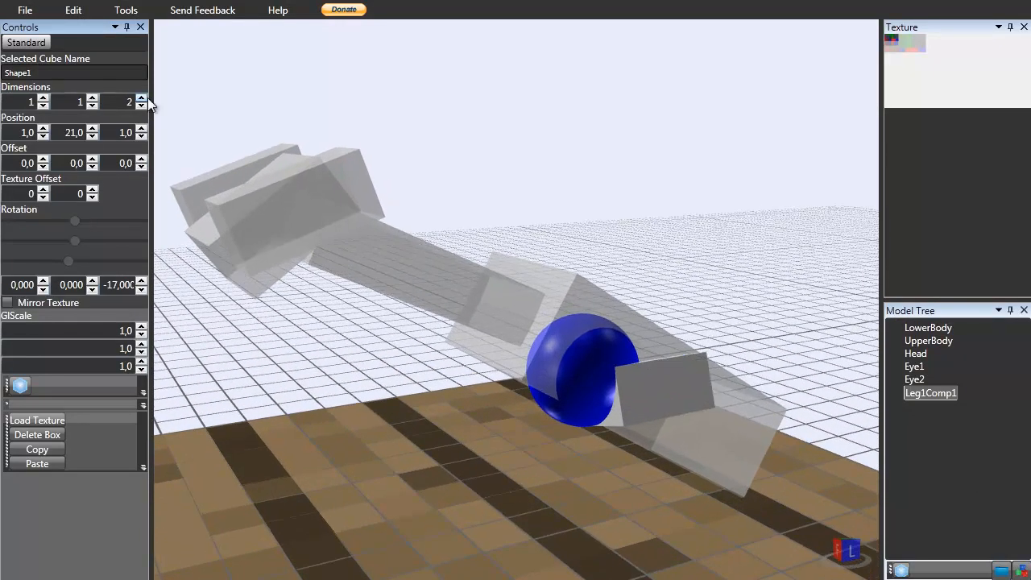
click(143, 98)
click(141, 106)
click(141, 105)
click(93, 99)
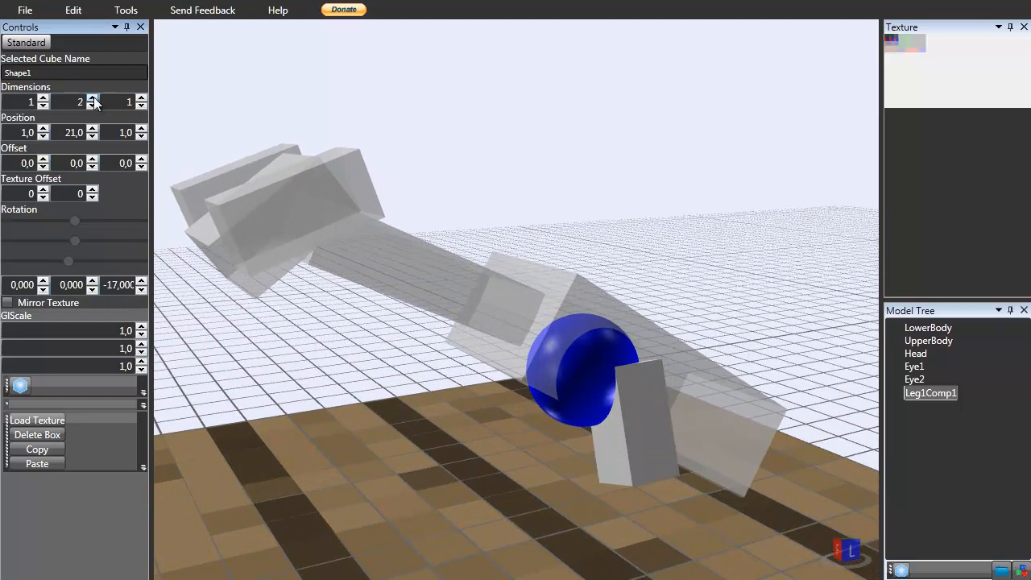
click(93, 98)
click(93, 105)
click(93, 105)
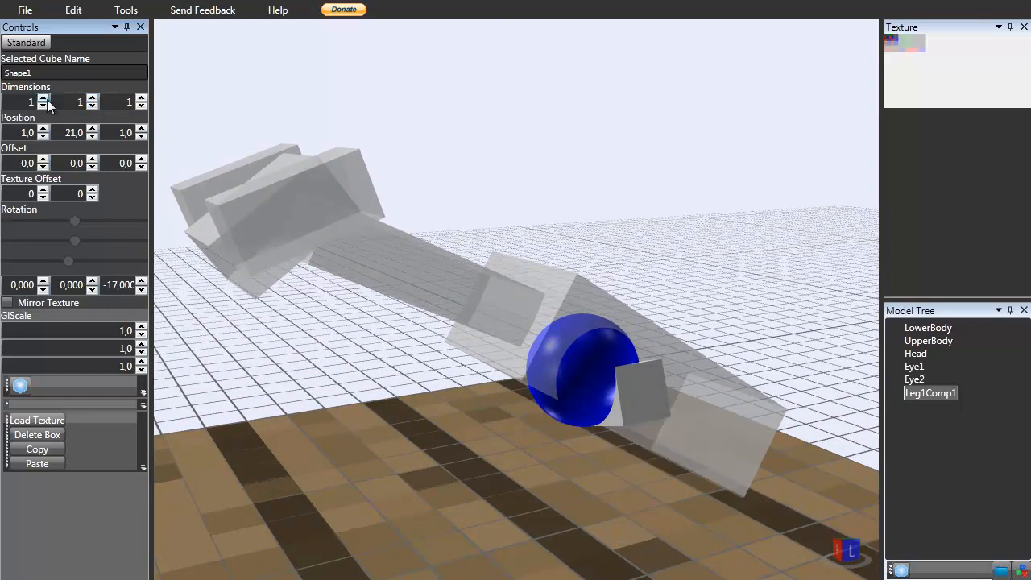
click(43, 98)
click(46, 99)
right_drag(250, 145, 439, 234)
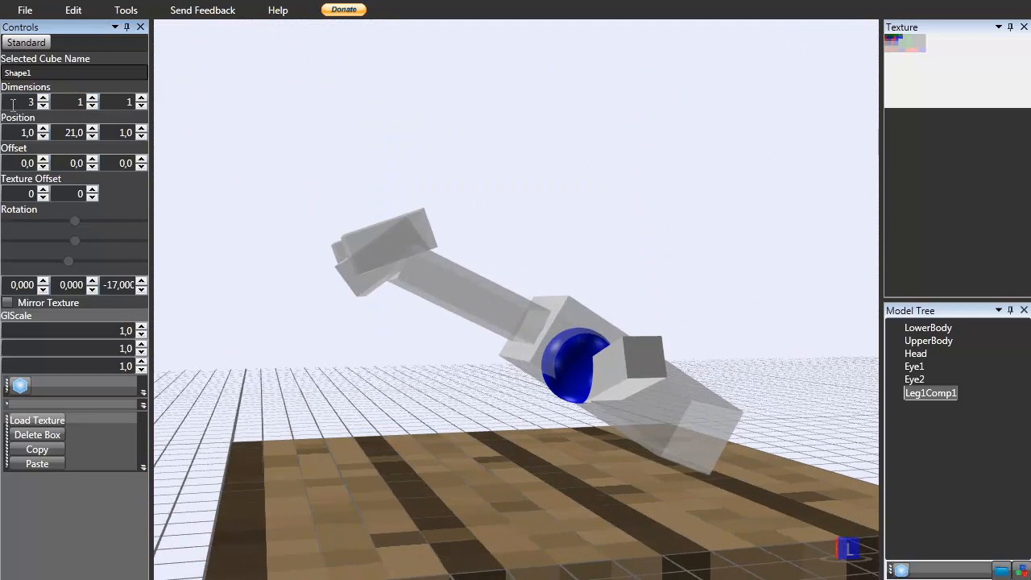
Move Leg1Comp1 to position X 1, Y 22 and Z 2.
click(92, 128)
click(44, 136)
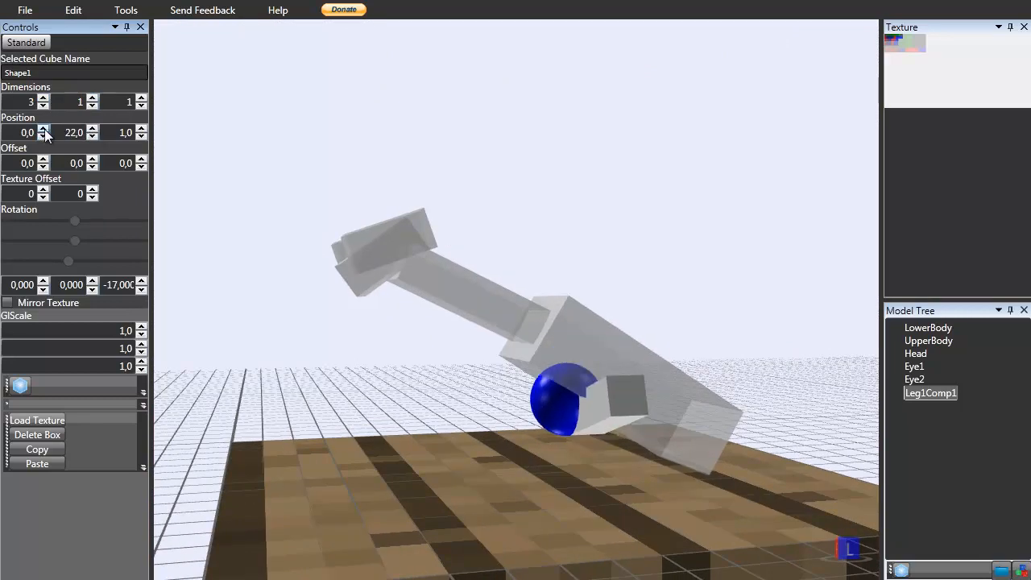
click(43, 128)
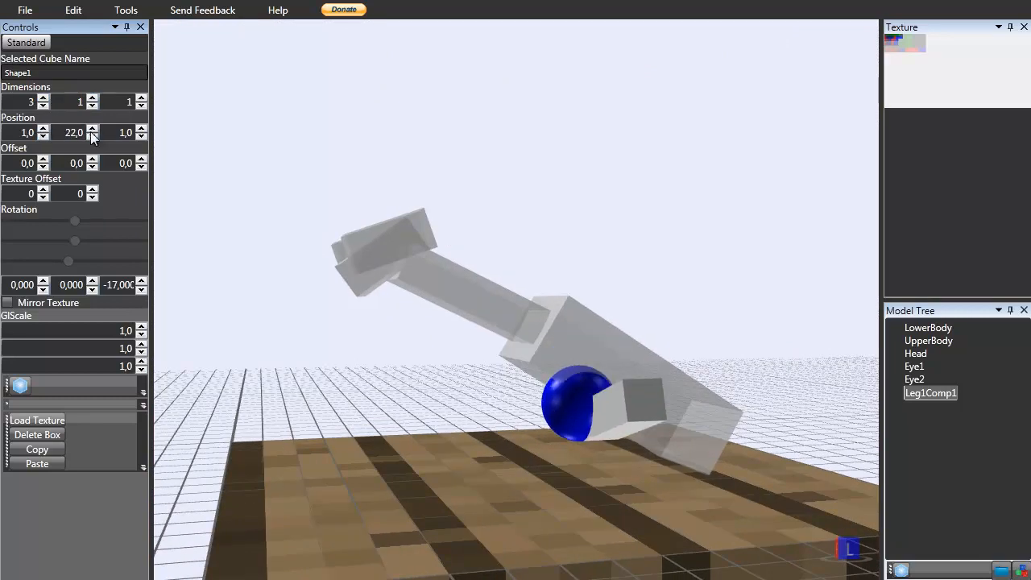
click(141, 128)
right_drag(234, 194, 174, 188)
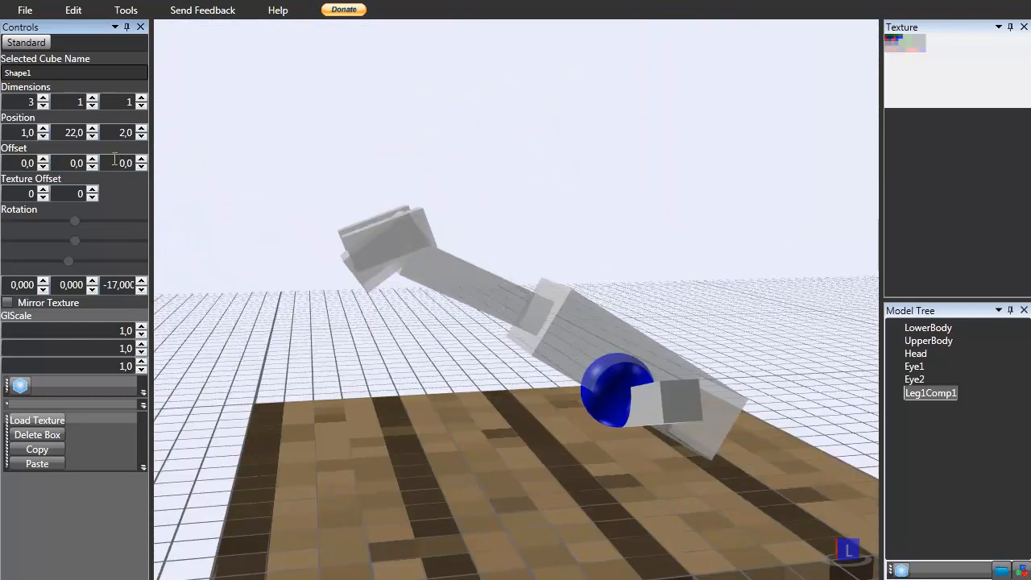
Lower Leg1Comp1's Y offset to -1 and set its Z offset to -0.5.
click(93, 167)
click(141, 167)
right_drag(419, 314, 493, 313)
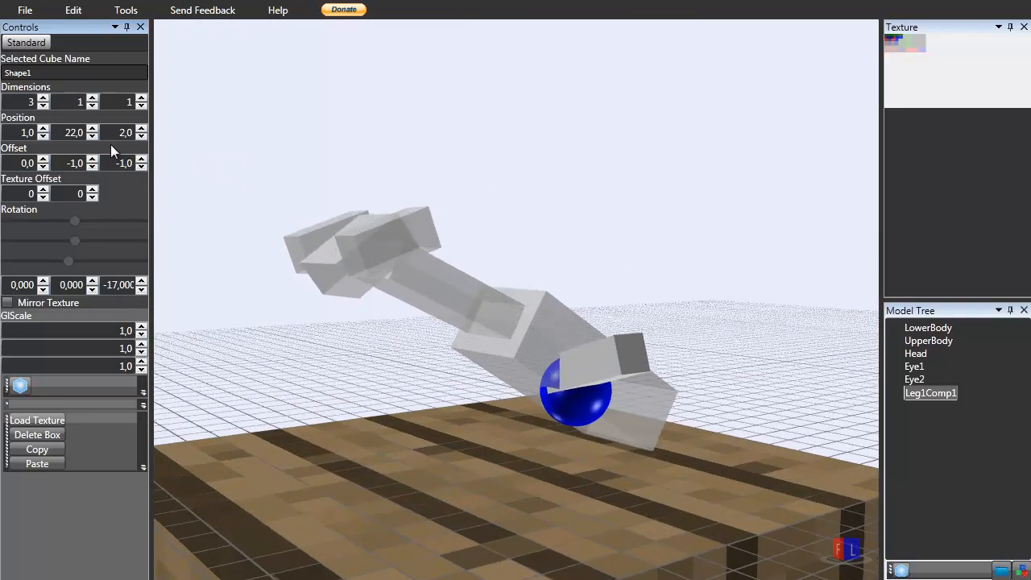
double_click(129, 162)
key(BackSpace)
text(-0,5)
key(Return)
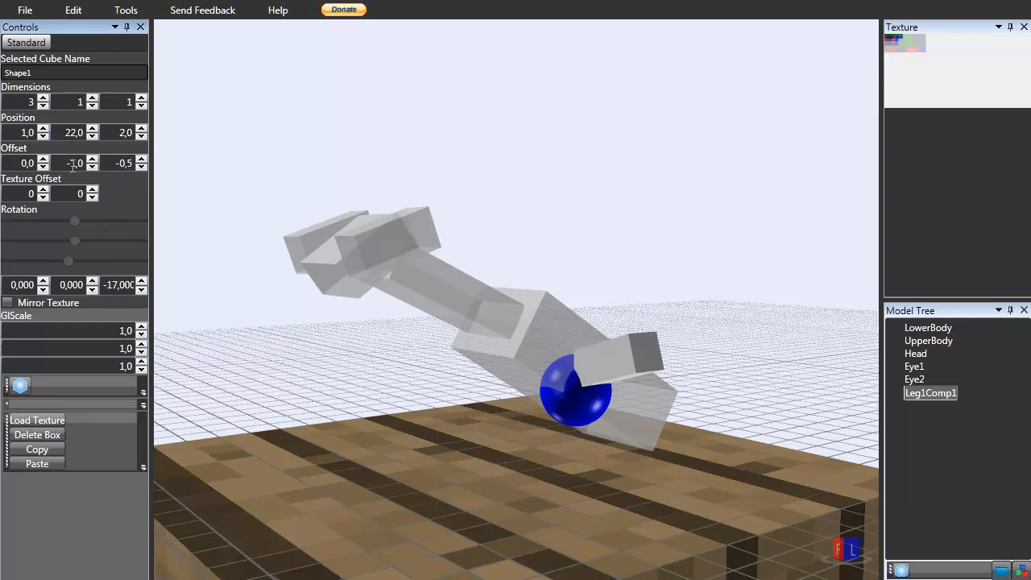
Try an X offset of -0.5 on Leg1Comp1, then reset it to 0.
double_click(32, 163)
text(-0,5)
key(Return)
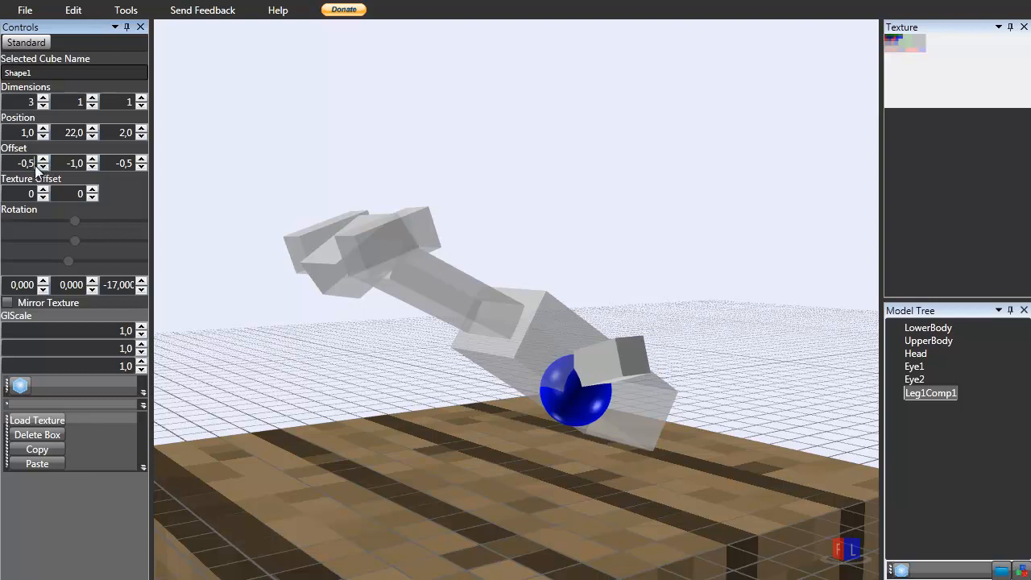
click(43, 167)
double_click(22, 166)
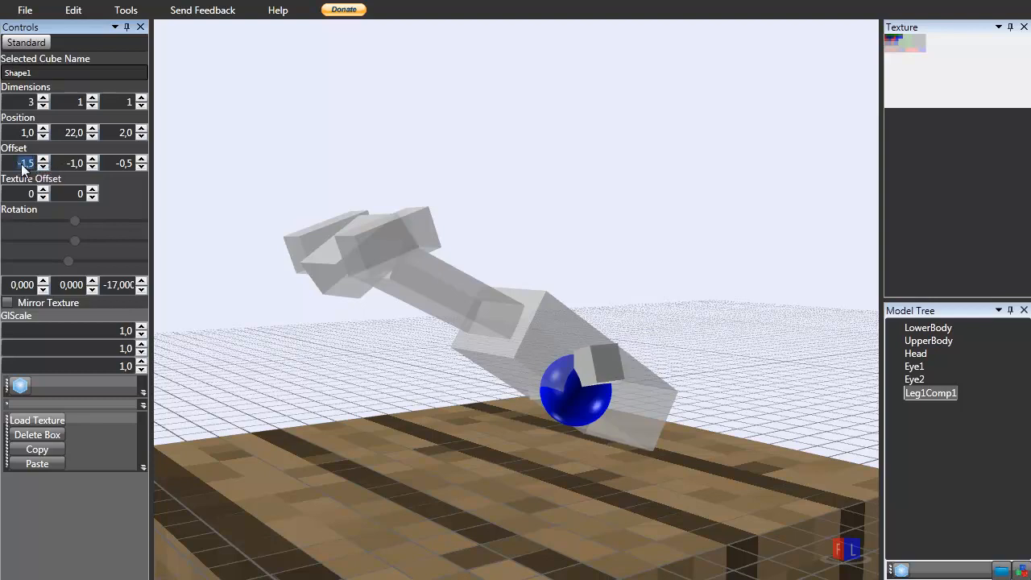
text(0)
key(Return)
Set Leg1Comp1's Y offset to -0.5.
double_click(84, 163)
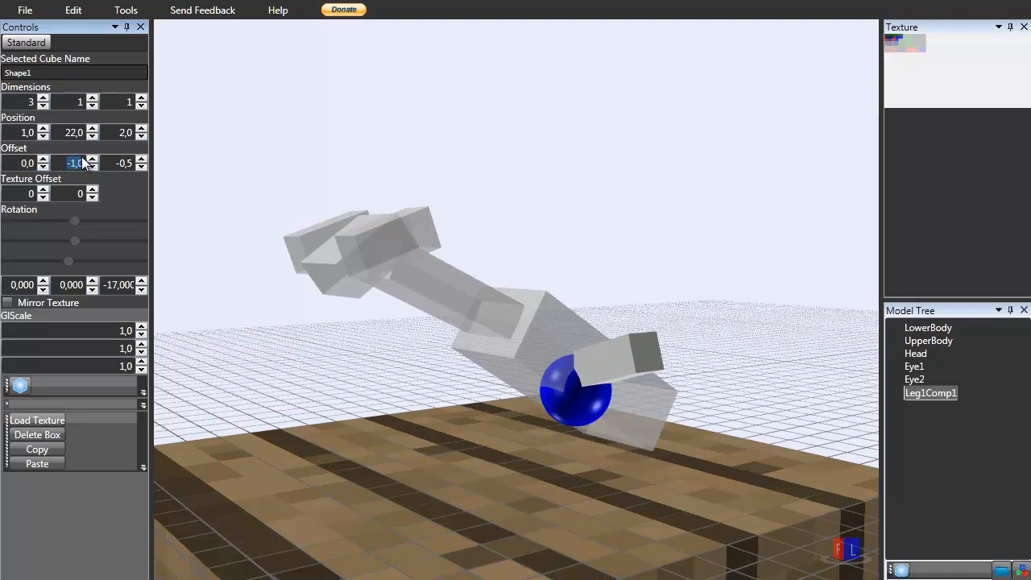
text(-0,5)
key(Return)
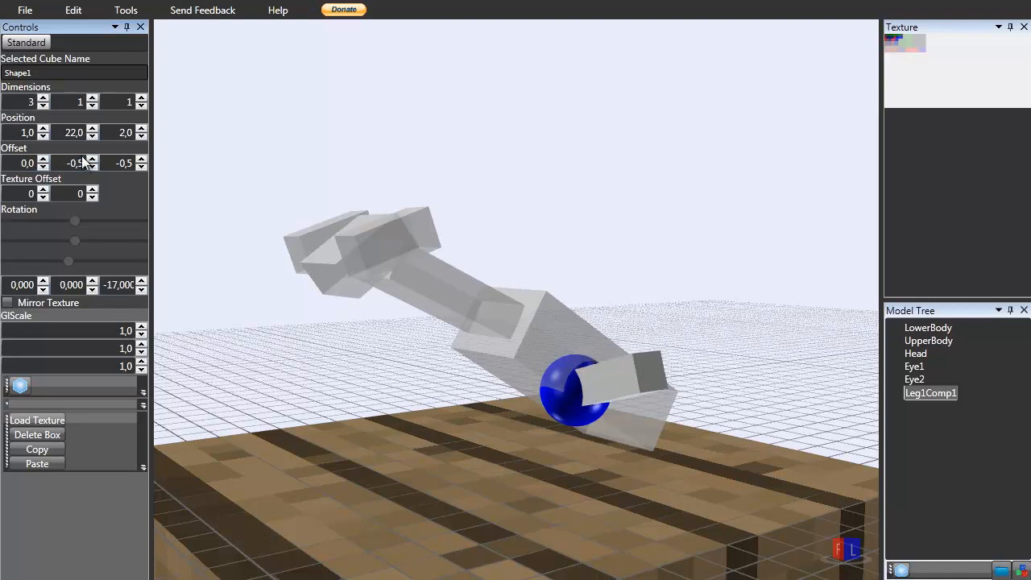
right_drag(409, 358, 568, 354)
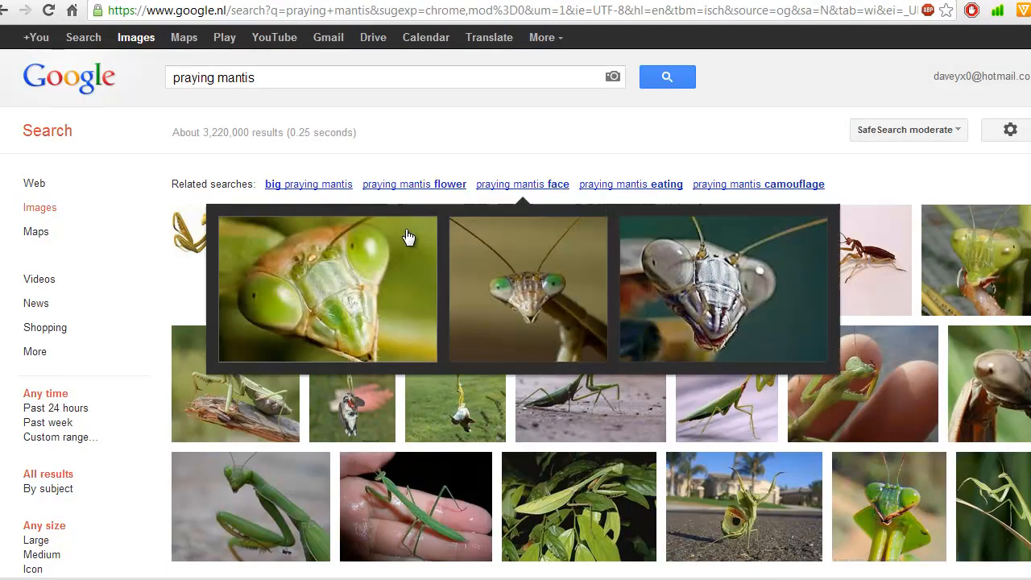
Paste a copy of Leg1Comp1 and rename the copy Leg1Comp2.
mouse_move(431, 302)
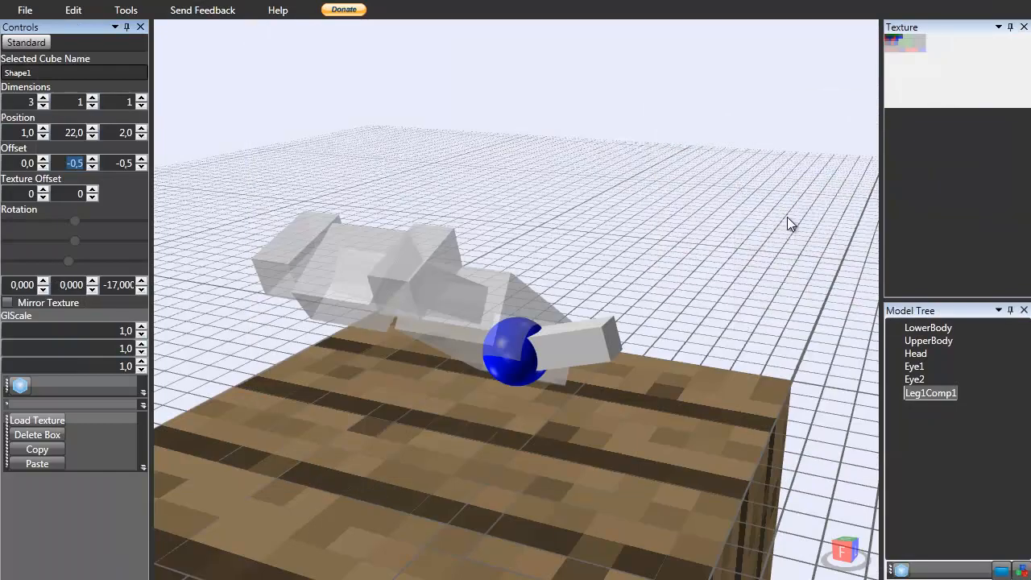
right_drag(787, 218, 607, 390)
mouse_move(935, 390)
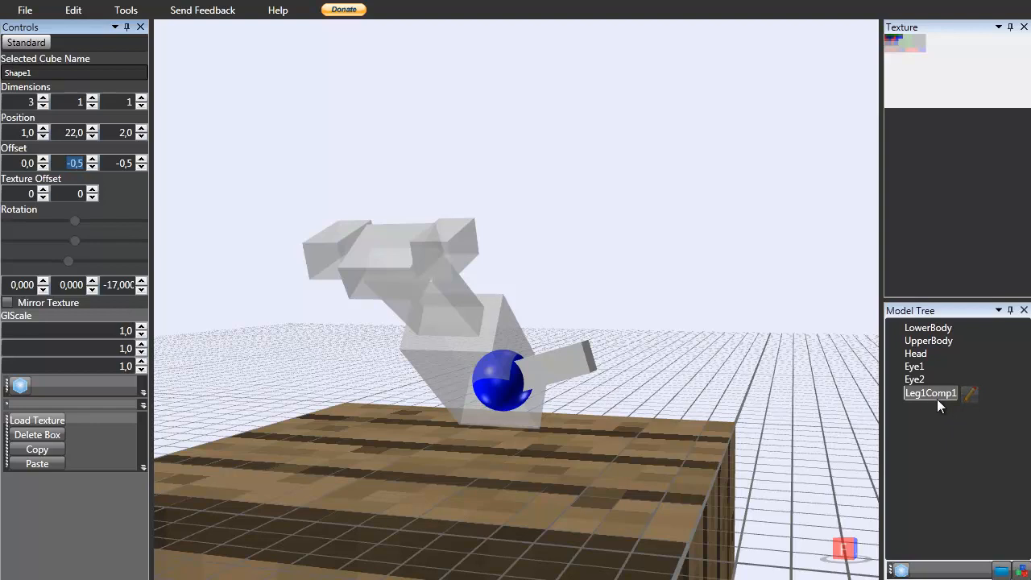
click(934, 396)
key(ctrl+v)
click(932, 407)
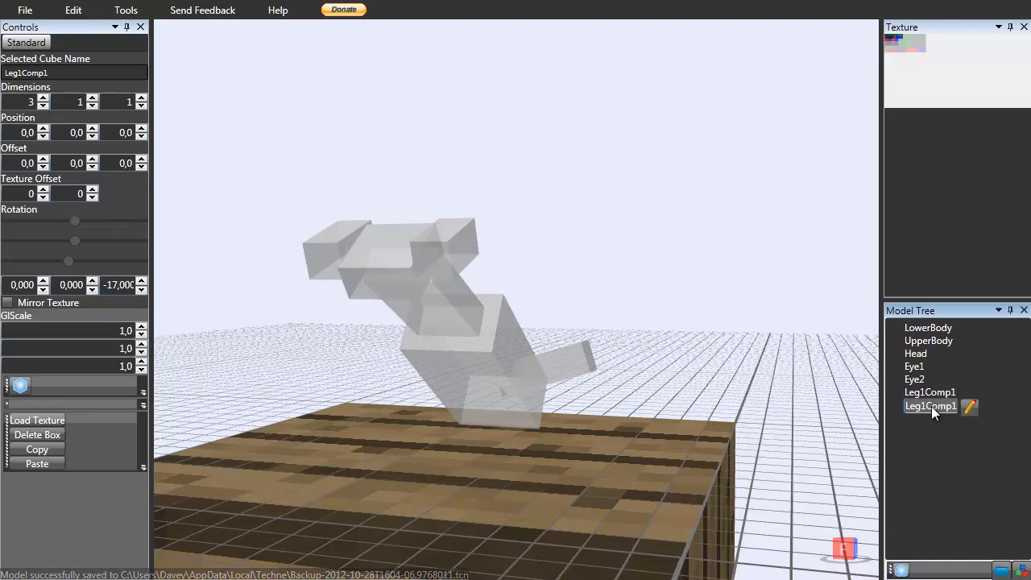
click(971, 407)
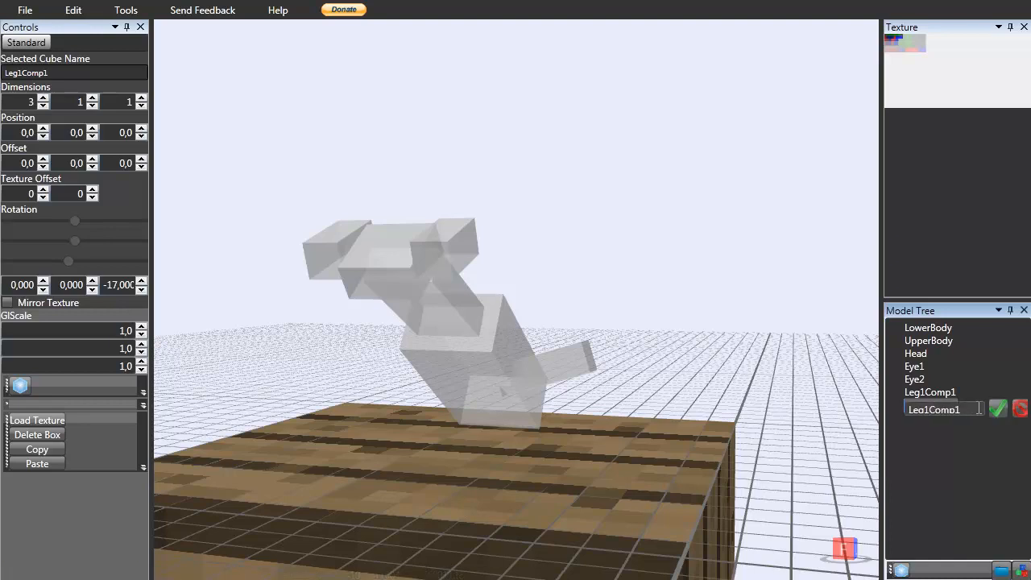
key(Return)
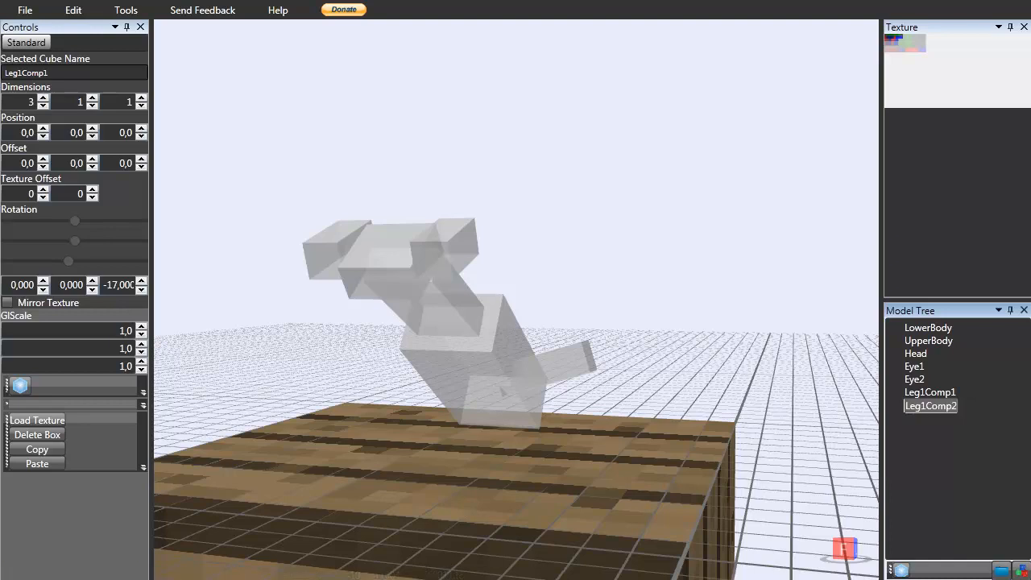
Raise Leg1Comp2 to a Y position of 22.
scroll(674, 267, down, 5)
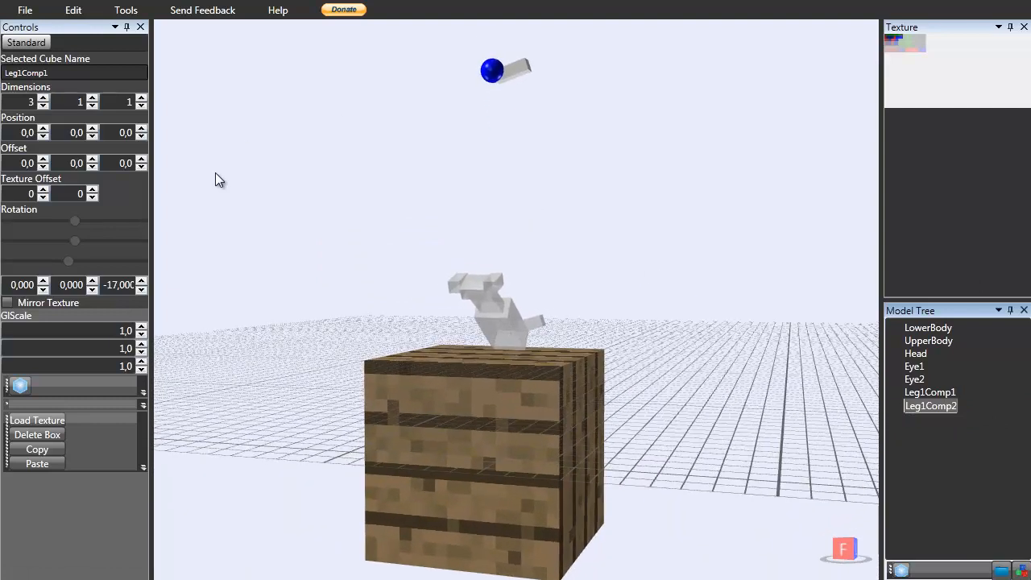
click(92, 128)
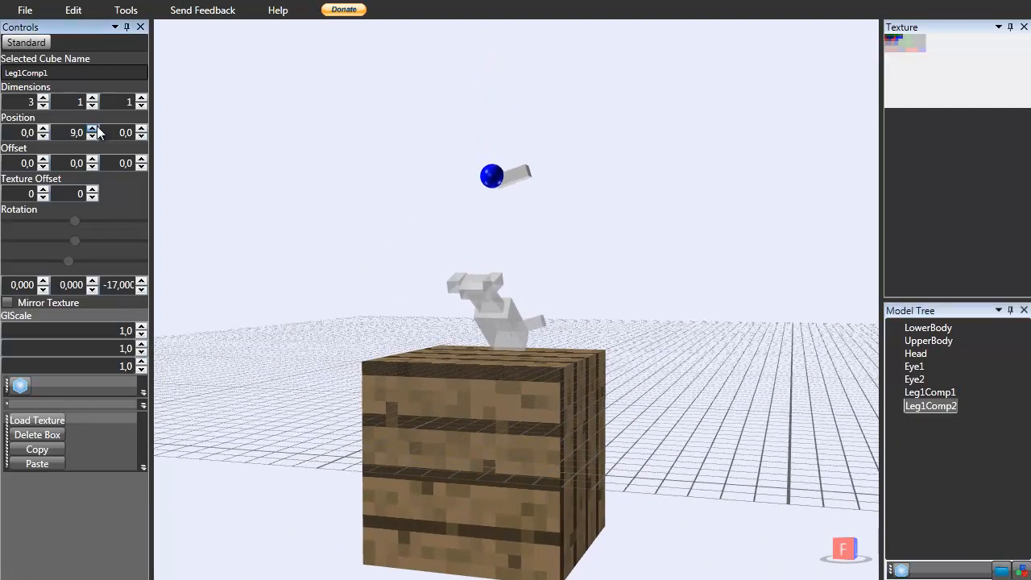
click(95, 128)
click(95, 128)
click(96, 128)
right_drag(550, 339, 529, 389)
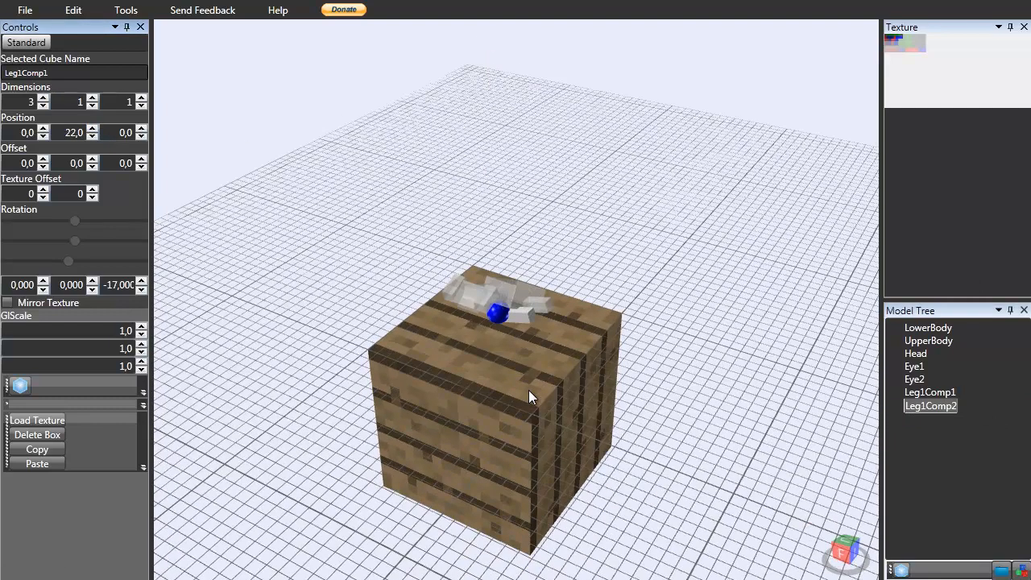
Set Leg1Comp2's Z position to 2, keeping its Y position at 22.
scroll(529, 388, up, 5)
scroll(529, 388, up, 4)
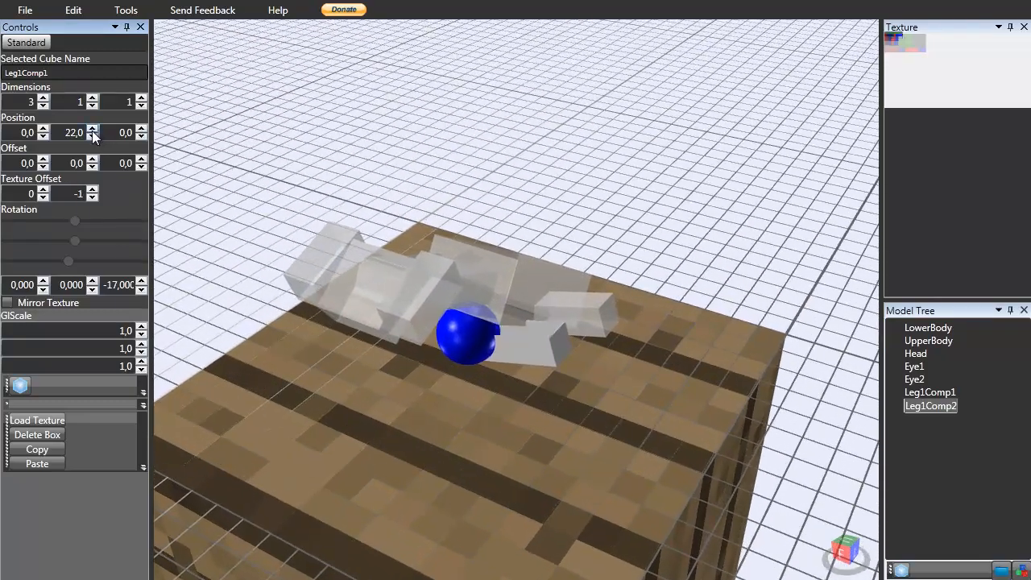
click(90, 129)
click(143, 129)
click(143, 129)
click(144, 129)
right_drag(161, 157, 247, 263)
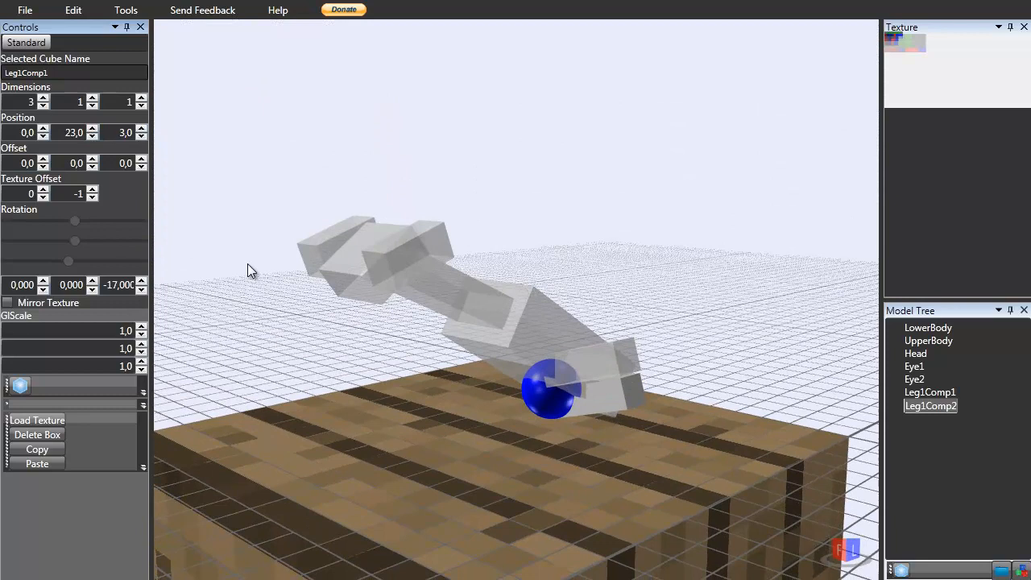
click(141, 136)
click(92, 136)
right_drag(169, 173, 303, 266)
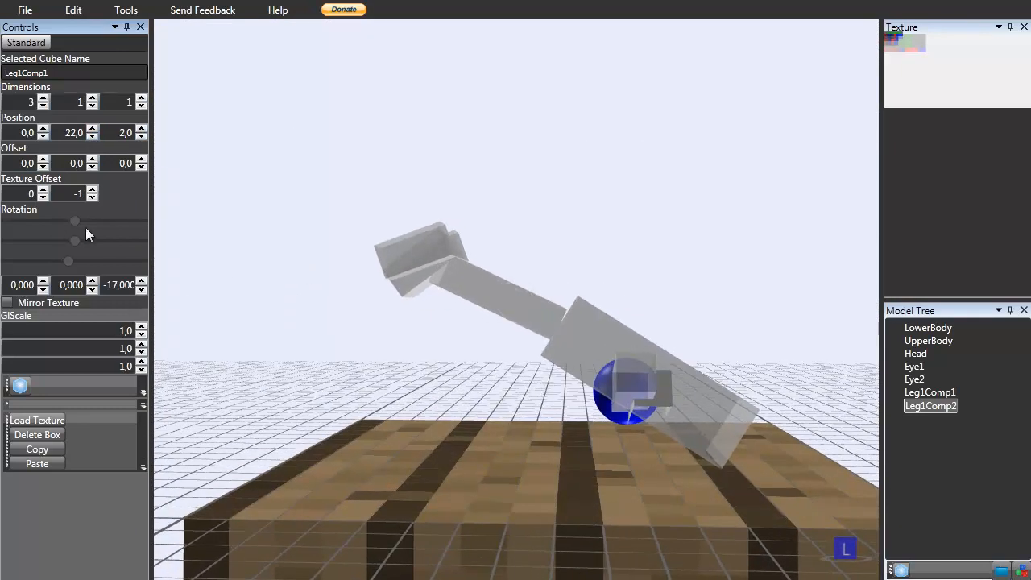
Set Leg1Comp2's Y and Z offsets to -0.5.
right_drag(556, 431, 566, 437)
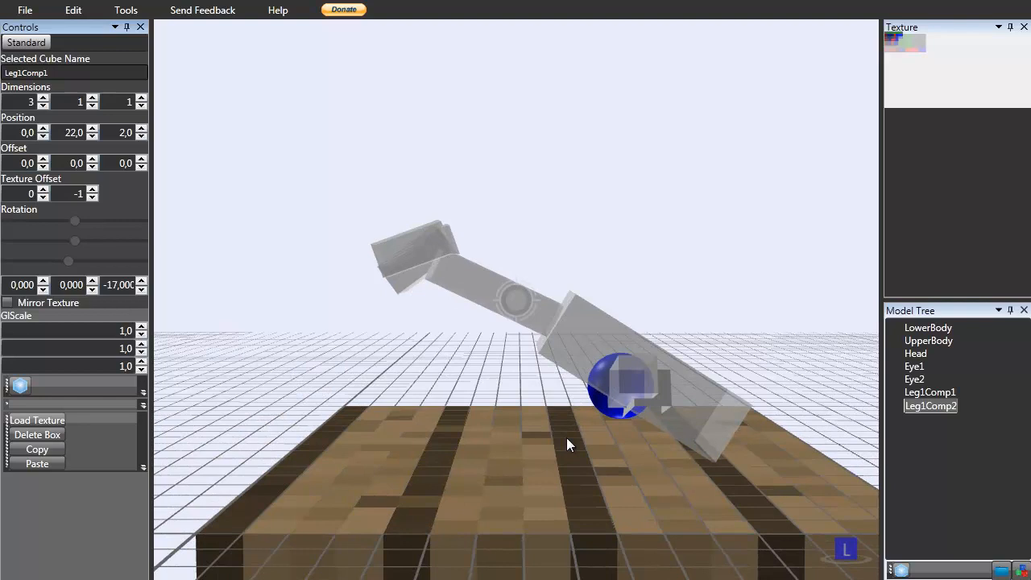
click(632, 388)
click(660, 401)
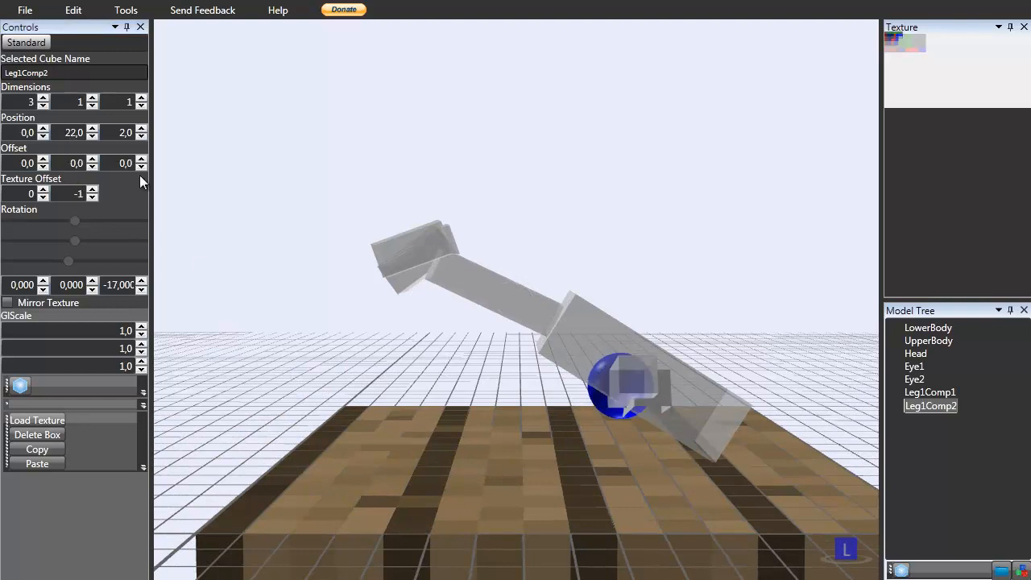
click(113, 164)
text(-0,)
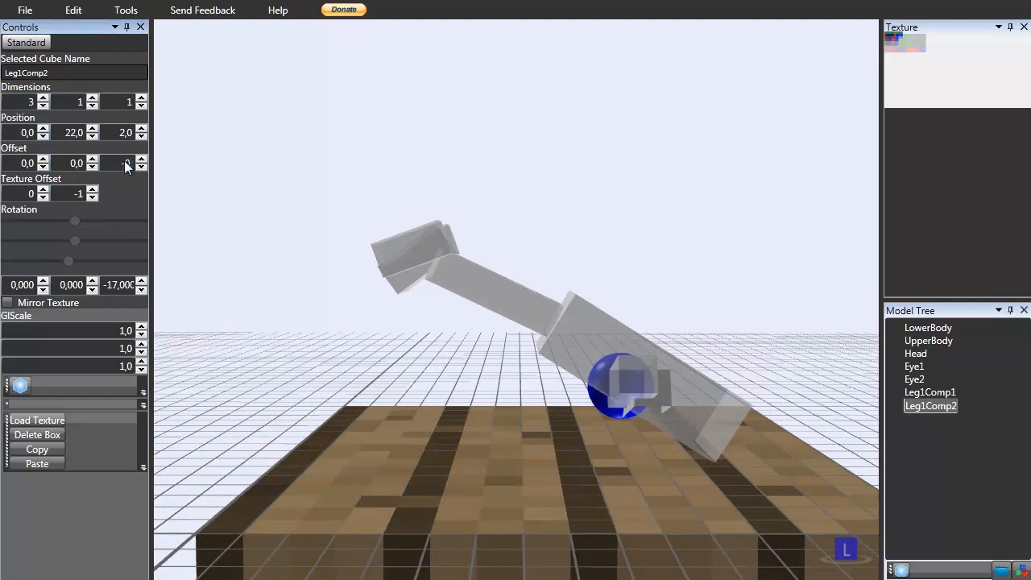
text(5)
click(73, 161)
text(-0,5)
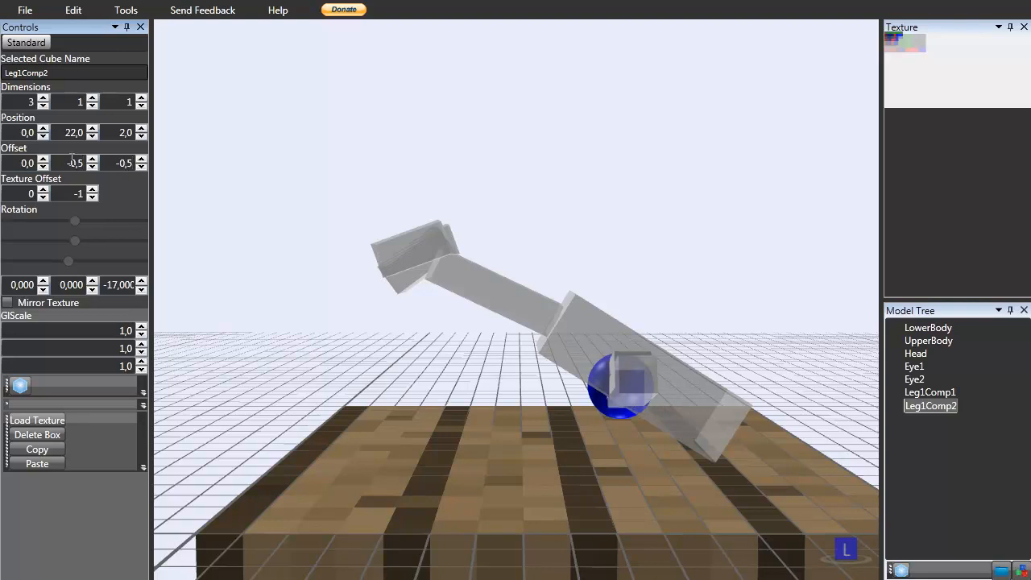
Set Leg1Comp2's X position to 1.
right_drag(519, 297, 624, 316)
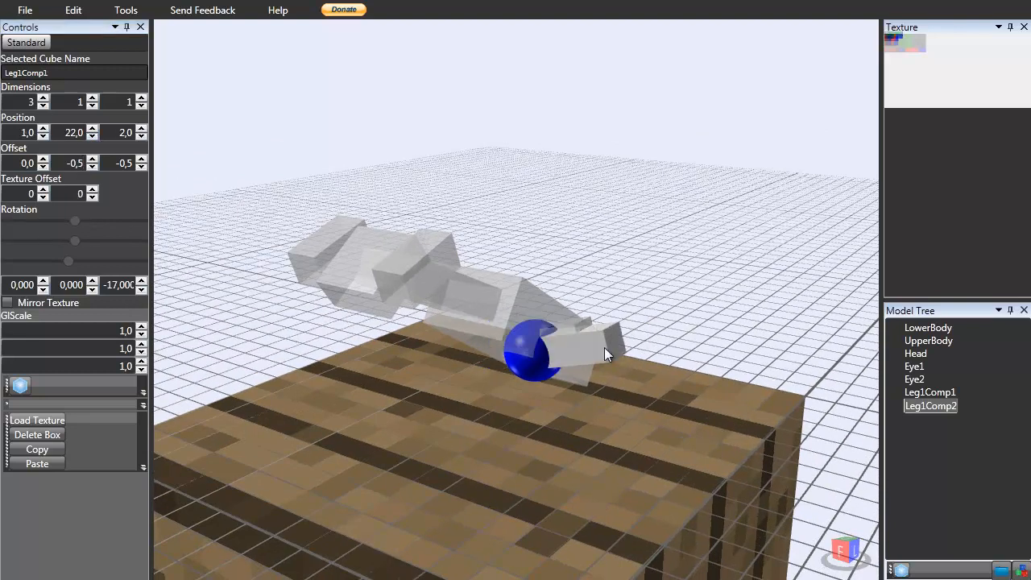
click(43, 129)
click(43, 129)
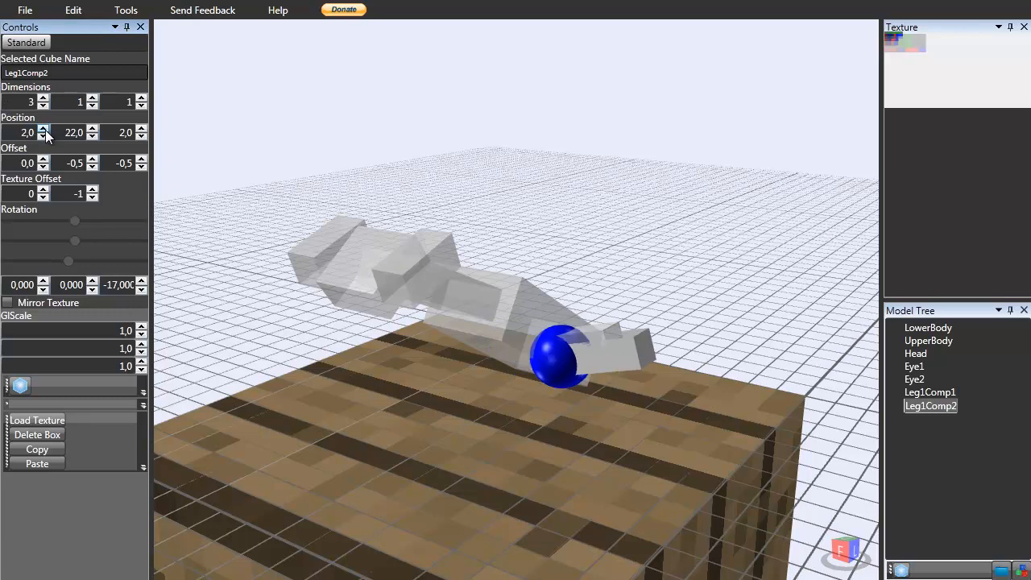
click(43, 136)
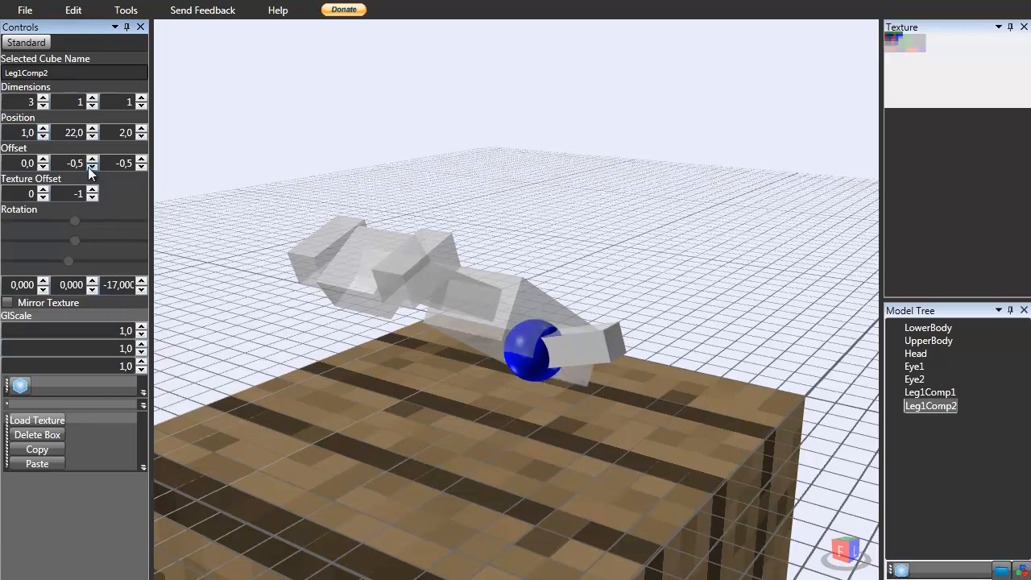
Set Leg1Comp2's X offset to 3 and its second texture offset value to 0.
click(43, 159)
double_click(44, 159)
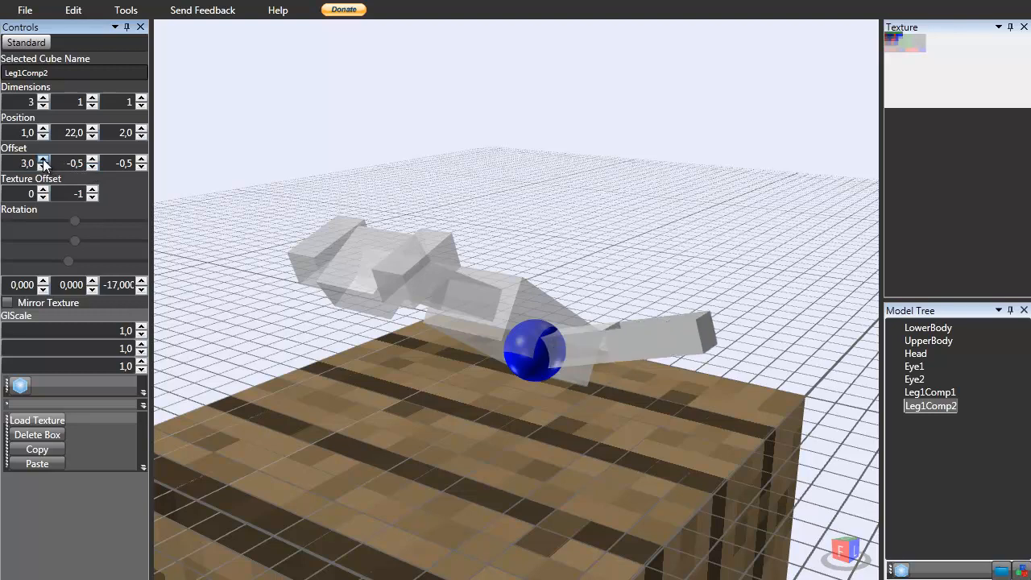
click(43, 158)
click(44, 167)
click(46, 168)
right_drag(291, 246, 631, 332)
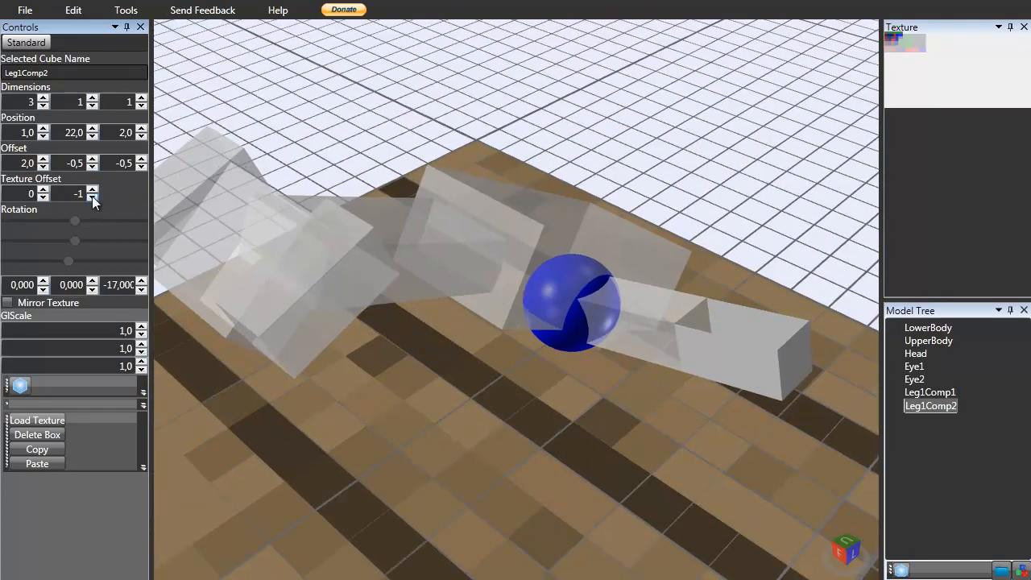
click(93, 190)
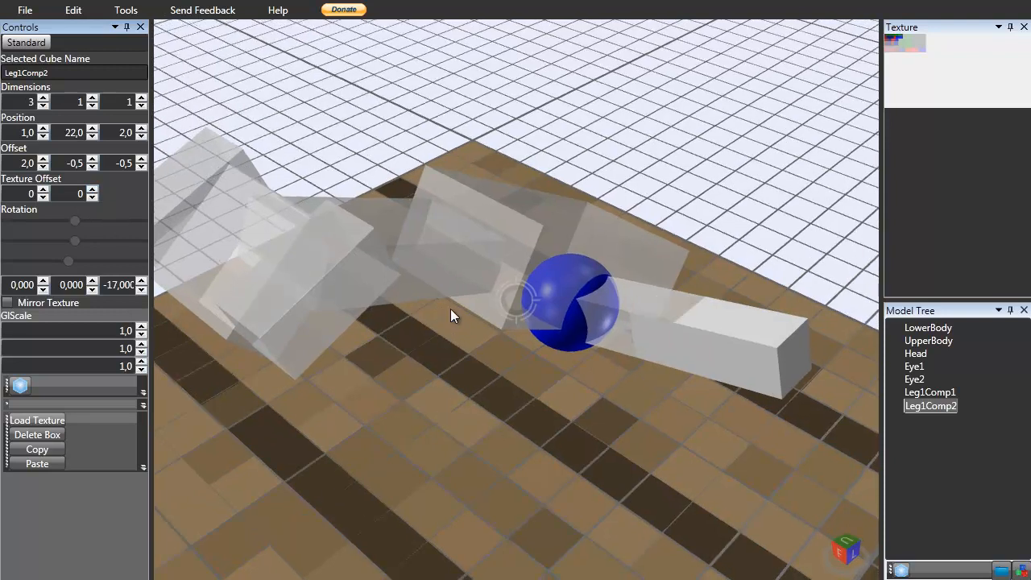
right_drag(443, 310, 462, 311)
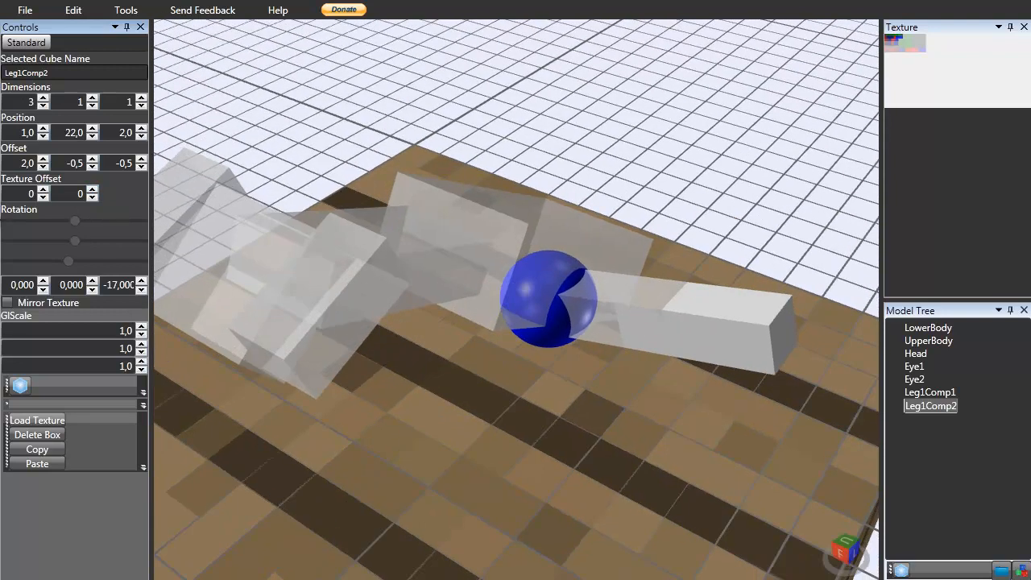
click(44, 160)
right_drag(277, 229, 425, 334)
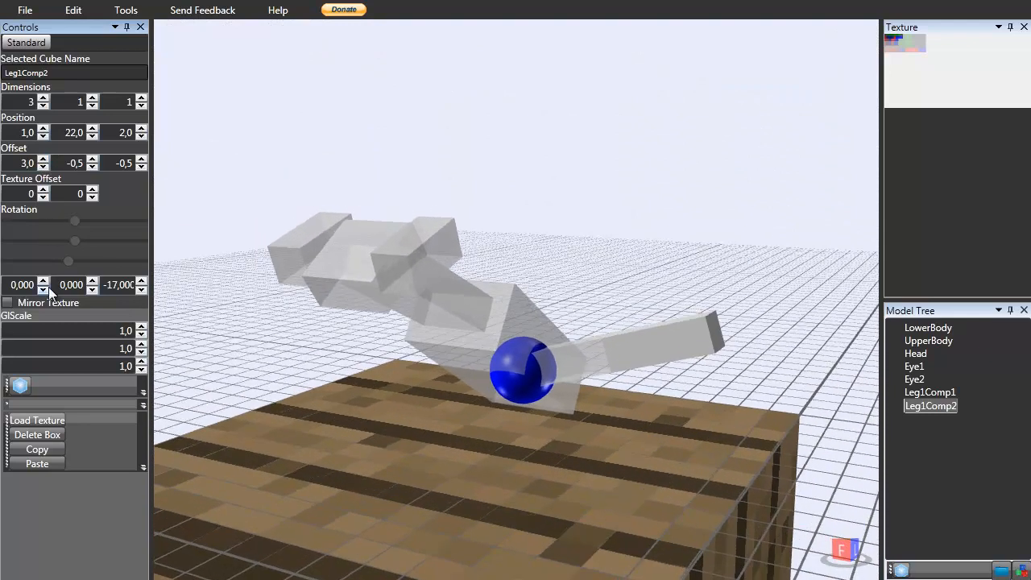
Try changing Leg1Comp2's Z rotation, then restore it to -17.
click(142, 281)
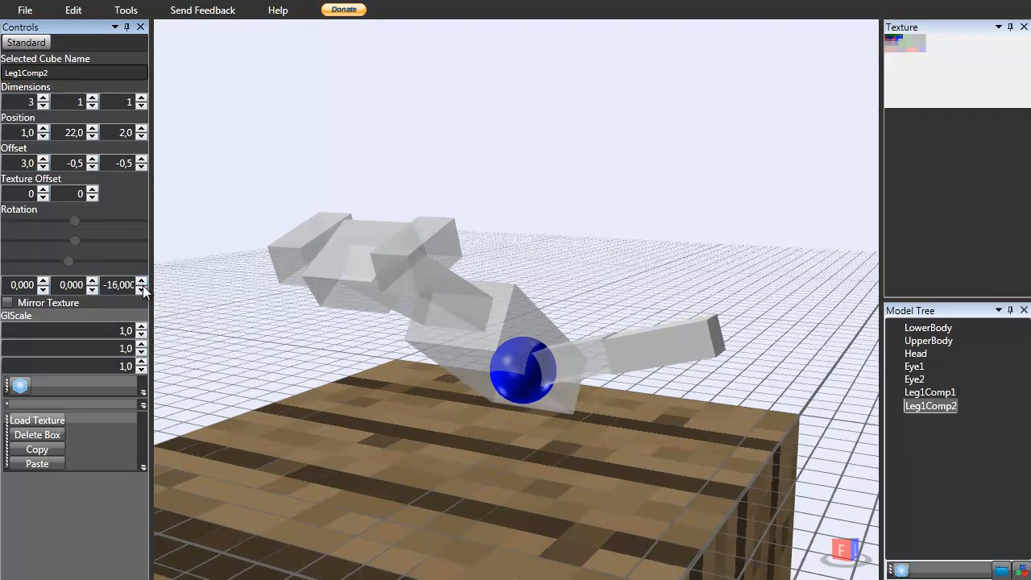
drag(142, 283, 142, 285)
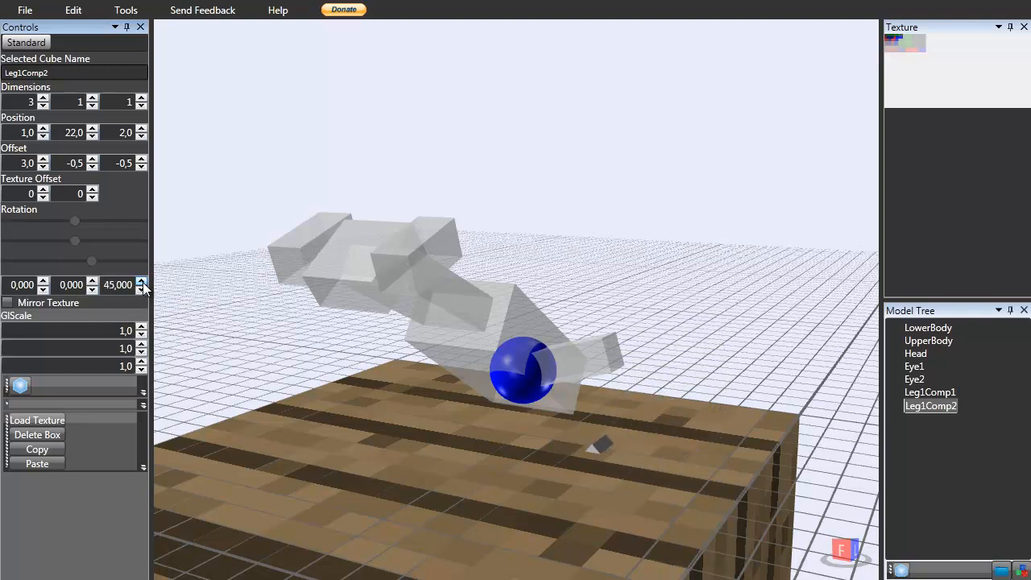
double_click(116, 287)
text(-17)
key(Return)
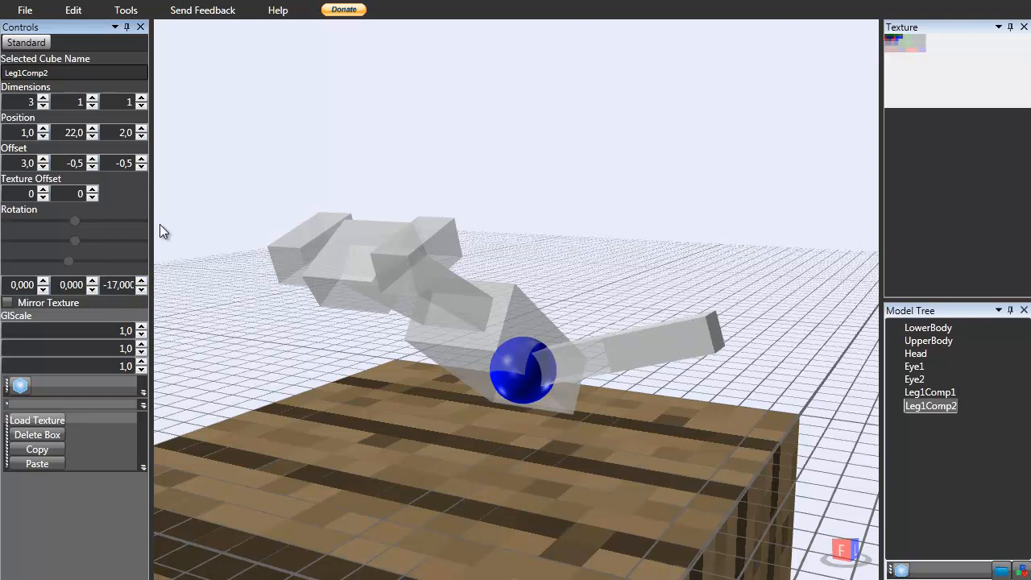
Set Leg1Comp2's X offset to 0.
double_click(36, 164)
text(0)
key(Return)
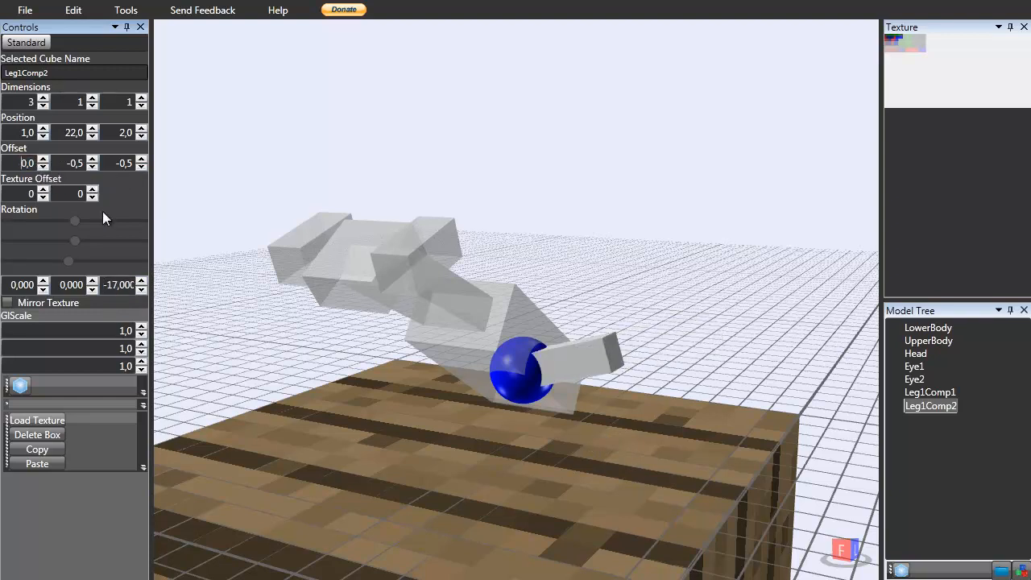
Set Leg1Comp2's Z rotation to 71 so the segment angles downward.
drag(141, 283, 140, 282)
click(141, 286)
click(141, 285)
double_click(123, 286)
text(32)
key(Return)
click(143, 282)
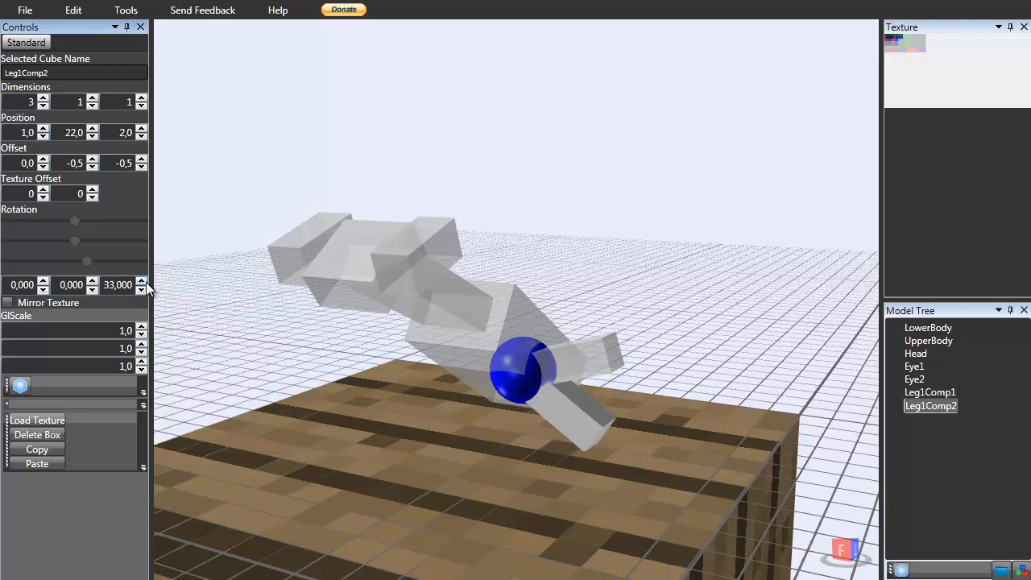
click(143, 282)
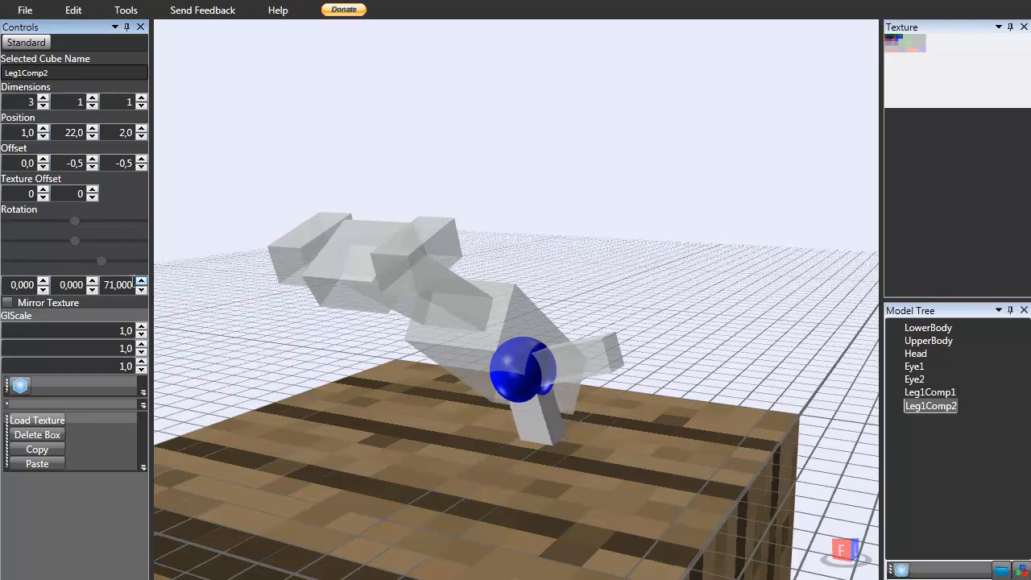
Set Leg1Comp2's Y offset to -3.5.
click(44, 159)
click(43, 159)
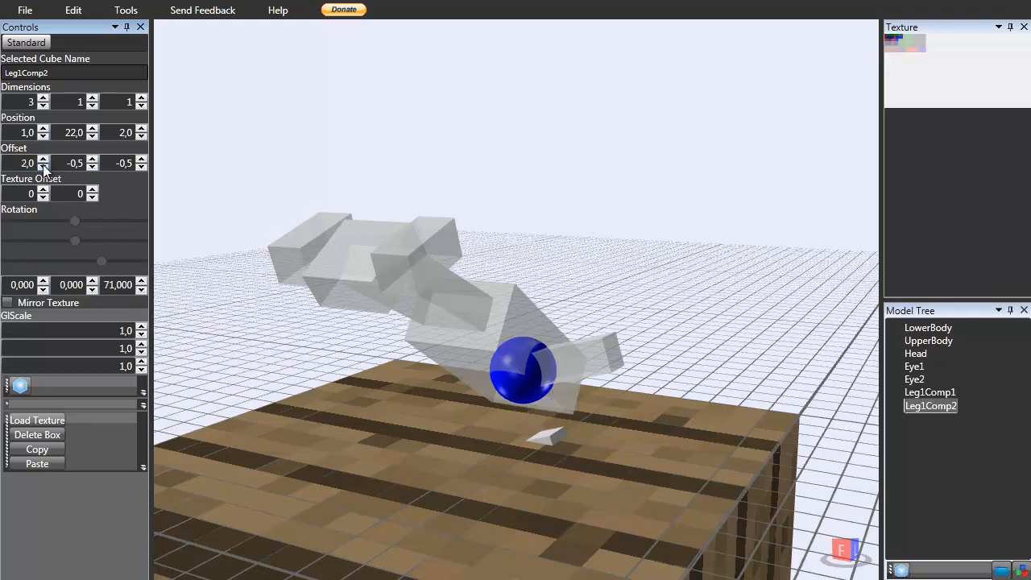
click(44, 168)
click(44, 167)
click(92, 160)
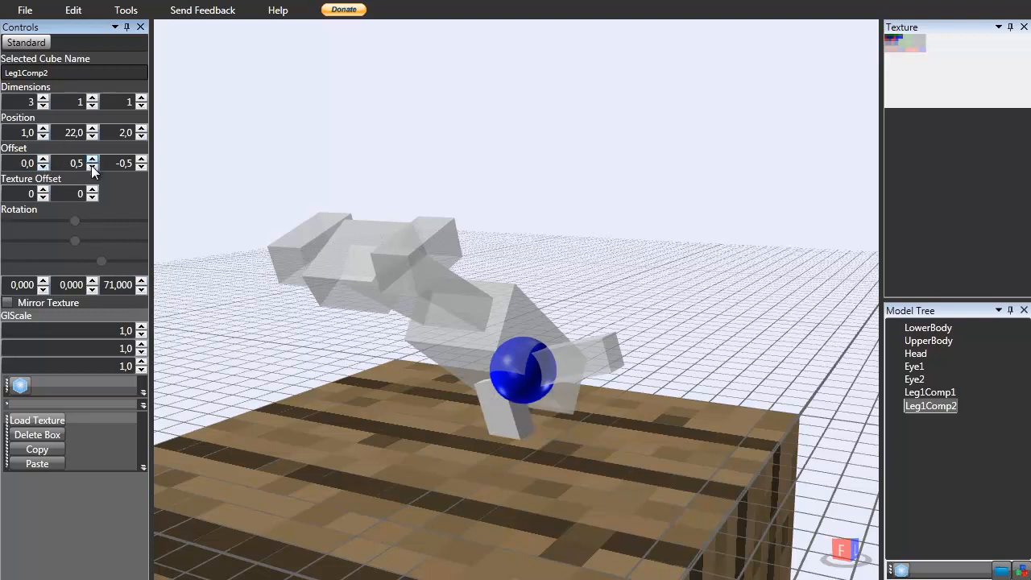
click(91, 168)
click(91, 167)
click(91, 168)
click(91, 167)
right_drag(185, 202, 482, 268)
click(568, 440)
right_drag(568, 440, 496, 417)
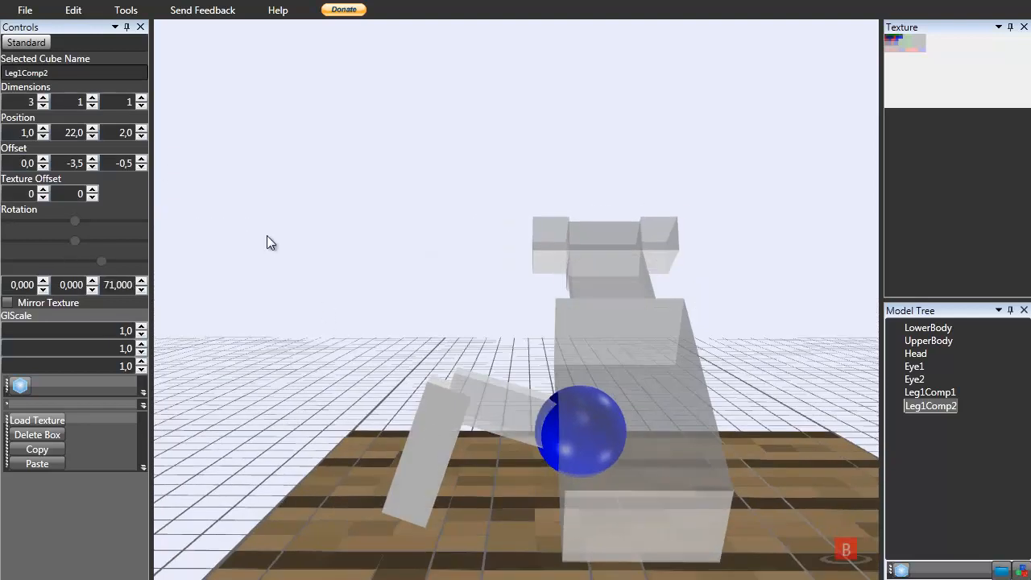
click(78, 163)
right_drag(385, 293, 595, 430)
click(594, 430)
click(541, 455)
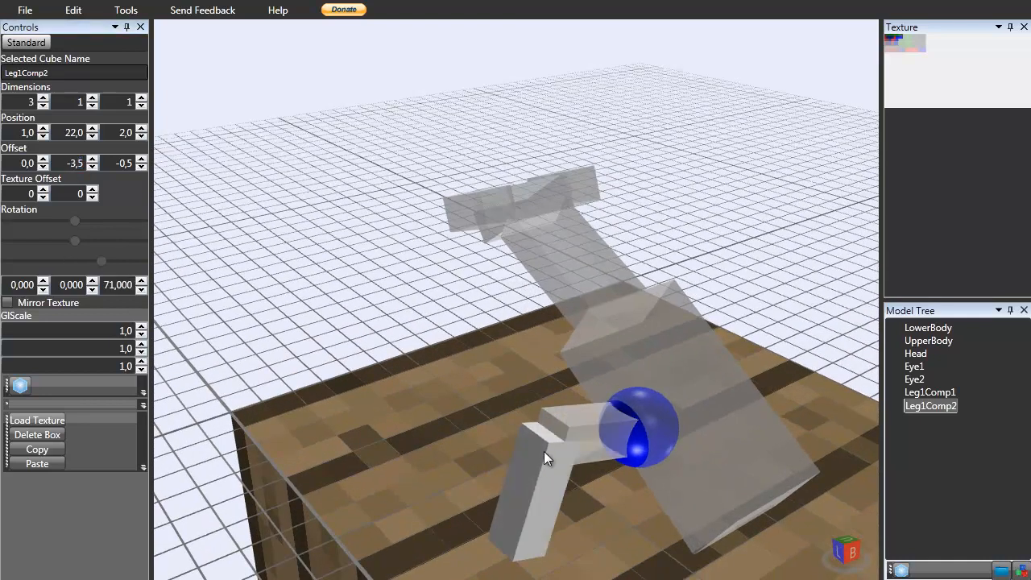
Try a Y offset of -0.5 on Leg1Comp2, then return it to -3.5.
click(572, 430)
click(560, 468)
click(574, 444)
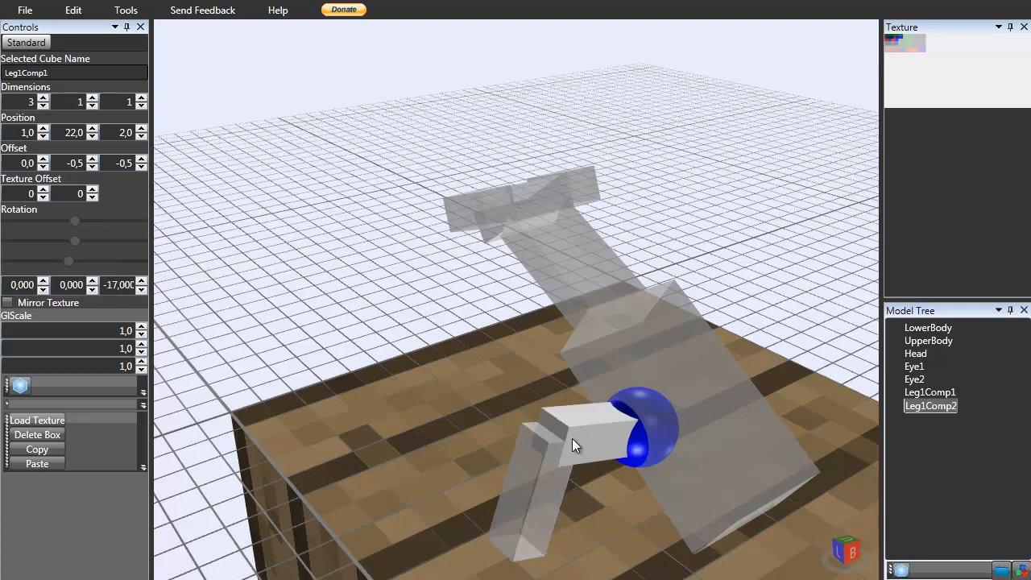
click(551, 492)
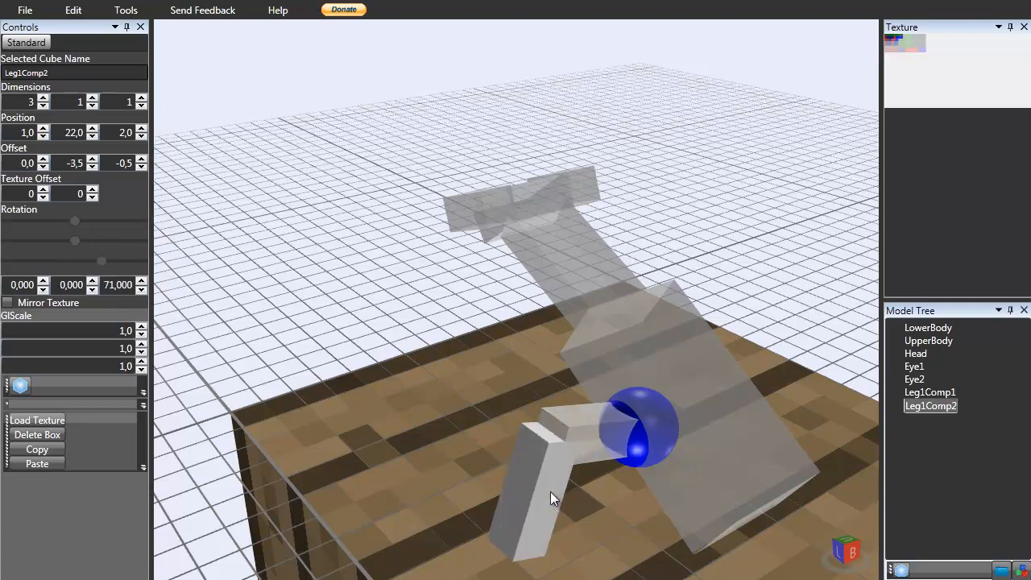
double_click(62, 163)
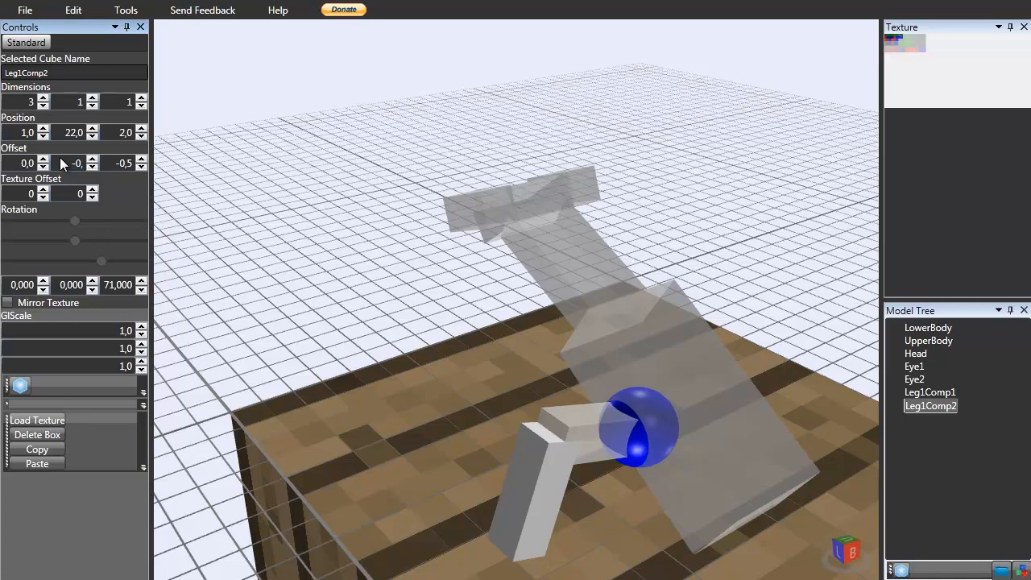
text(-0,5)
key(Return)
right_drag(472, 338, 479, 315)
double_click(93, 160)
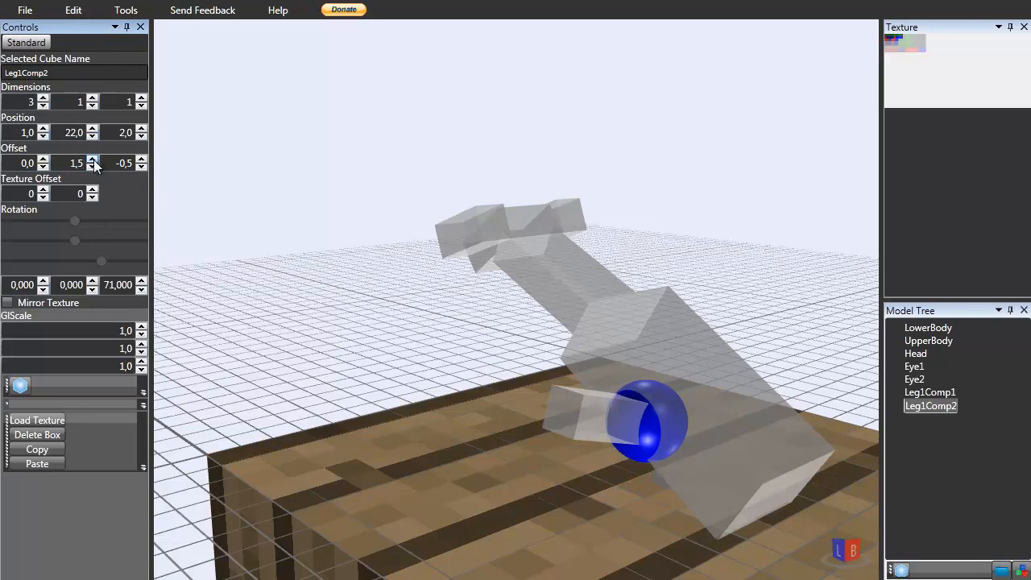
click(93, 167)
click(93, 167)
click(93, 167)
click(93, 167)
click(92, 167)
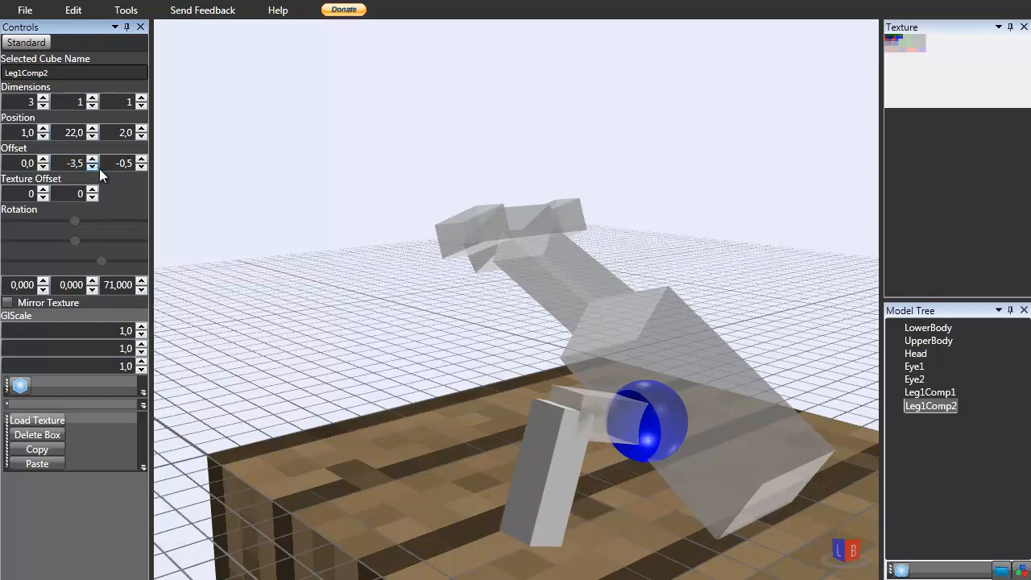
Select Leg1Comp1 and set its Y rotation to -26.
right_drag(604, 334, 604, 337)
click(674, 241)
right_drag(674, 241, 567, 323)
scroll(568, 327, up, 6)
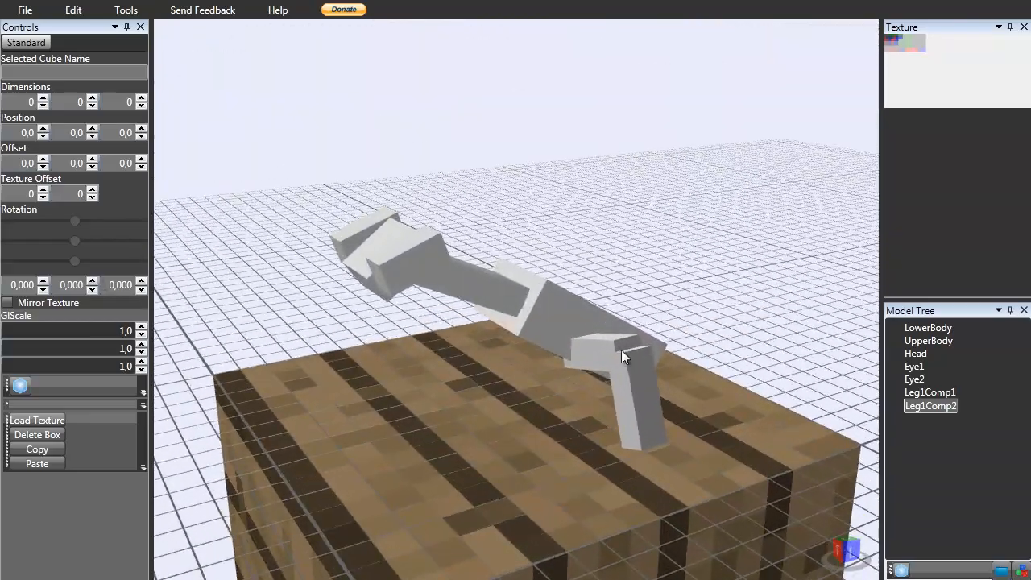
click(595, 357)
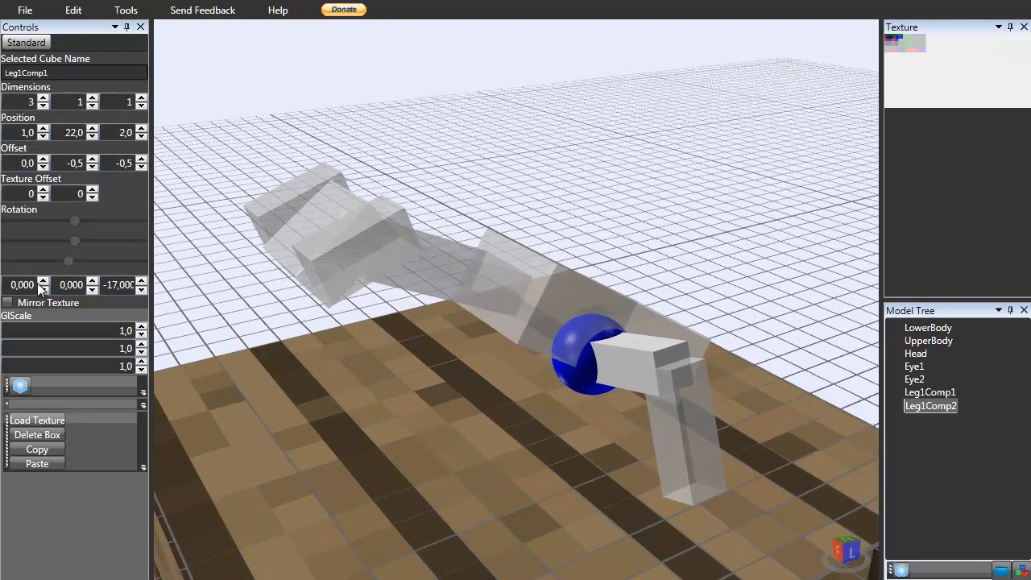
click(43, 282)
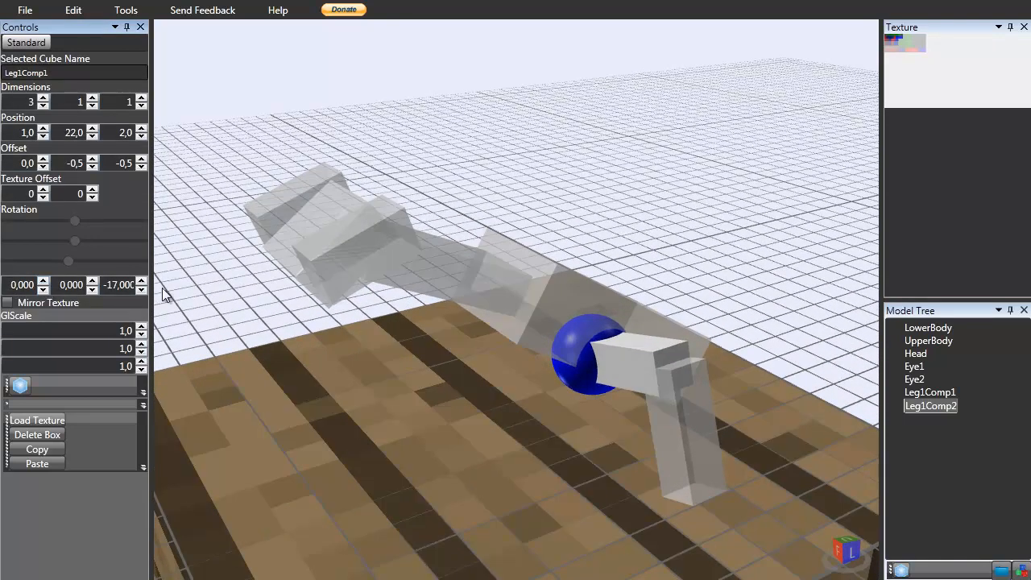
drag(95, 287, 95, 288)
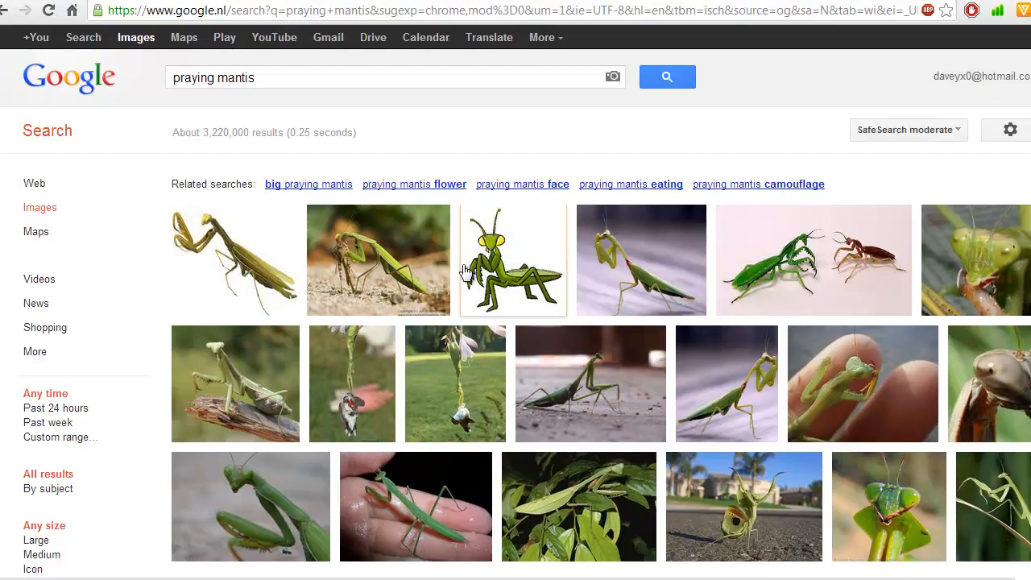
mouse_move(419, 278)
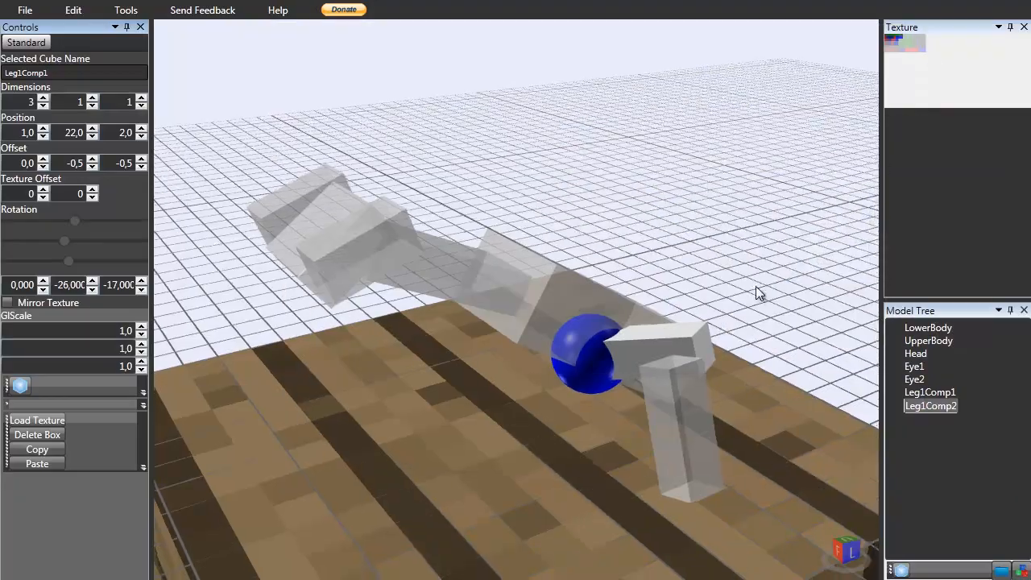
Set Leg1Comp1's Y rotation to 0.
scroll(752, 287, down, 5)
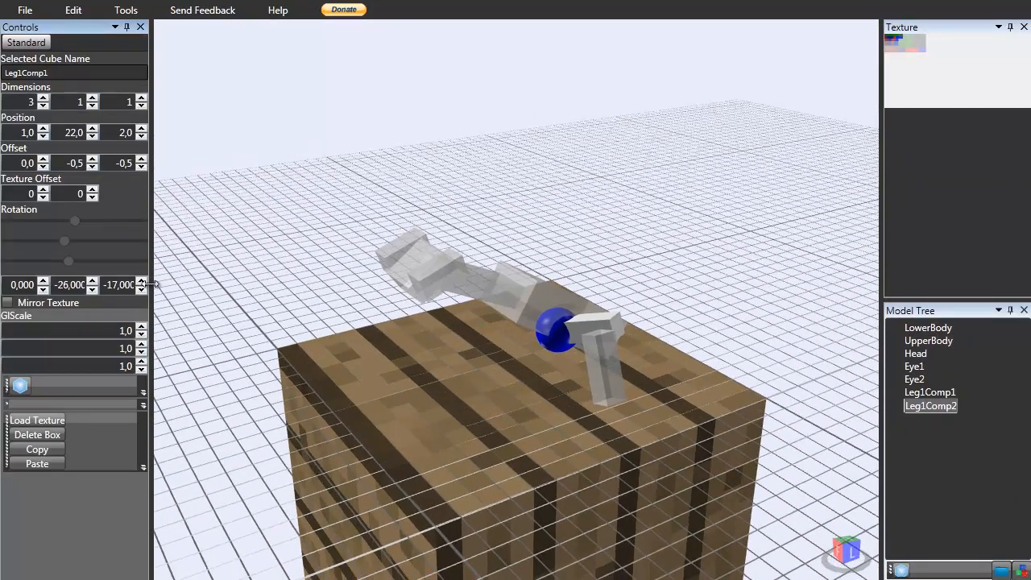
click(117, 287)
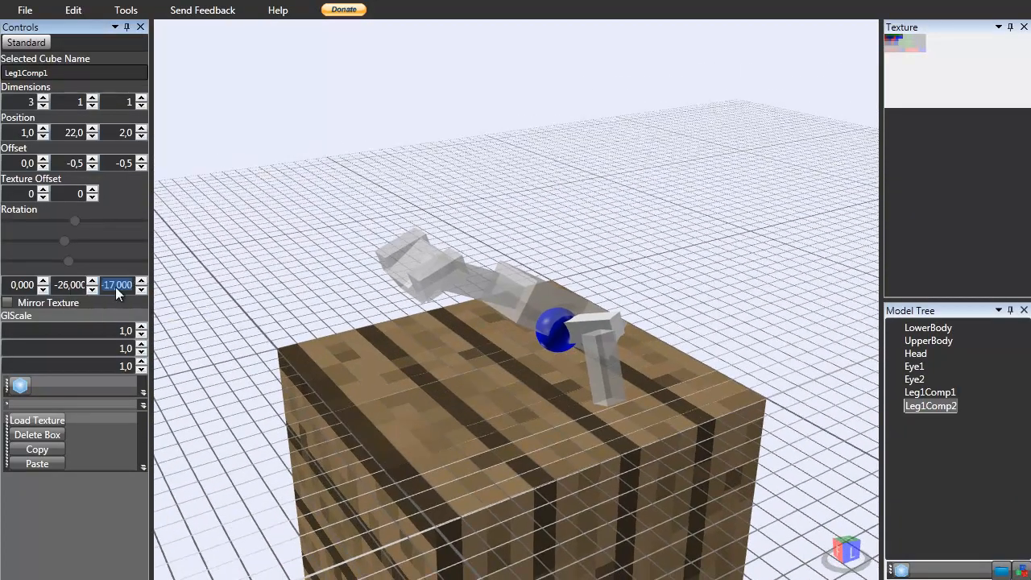
click(600, 210)
click(598, 321)
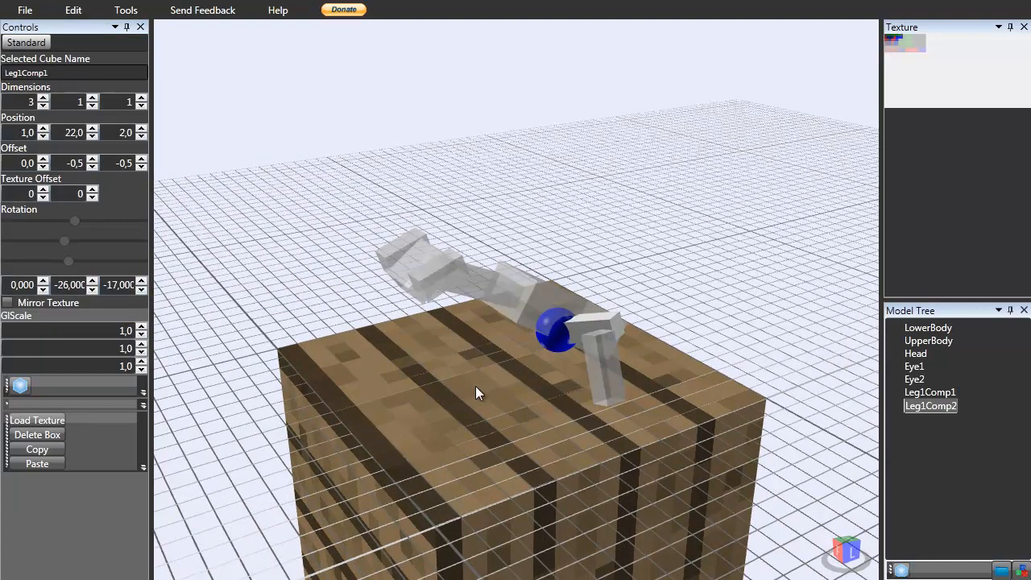
scroll(453, 422, up, 5)
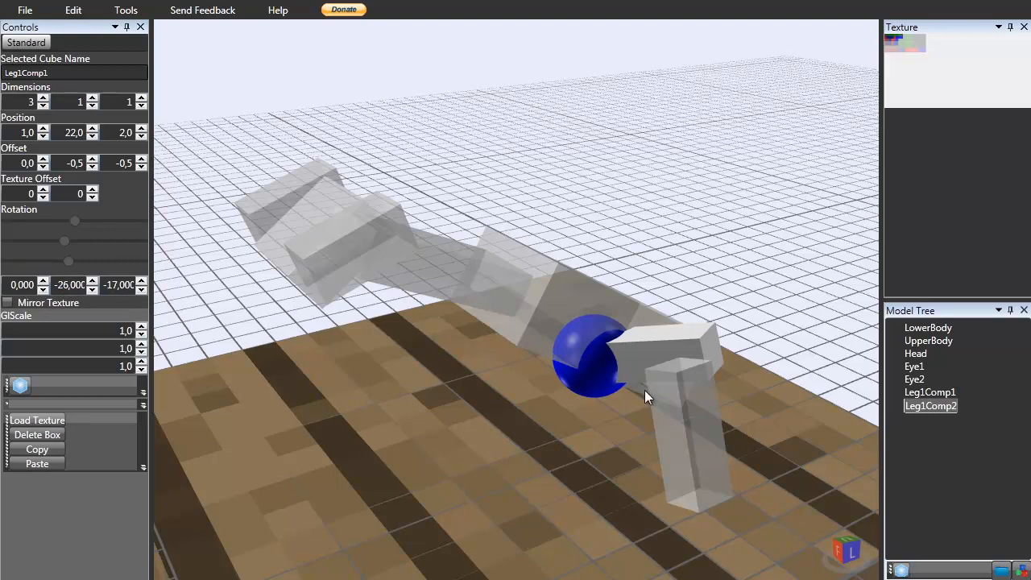
double_click(74, 285)
click(91, 289)
double_click(77, 285)
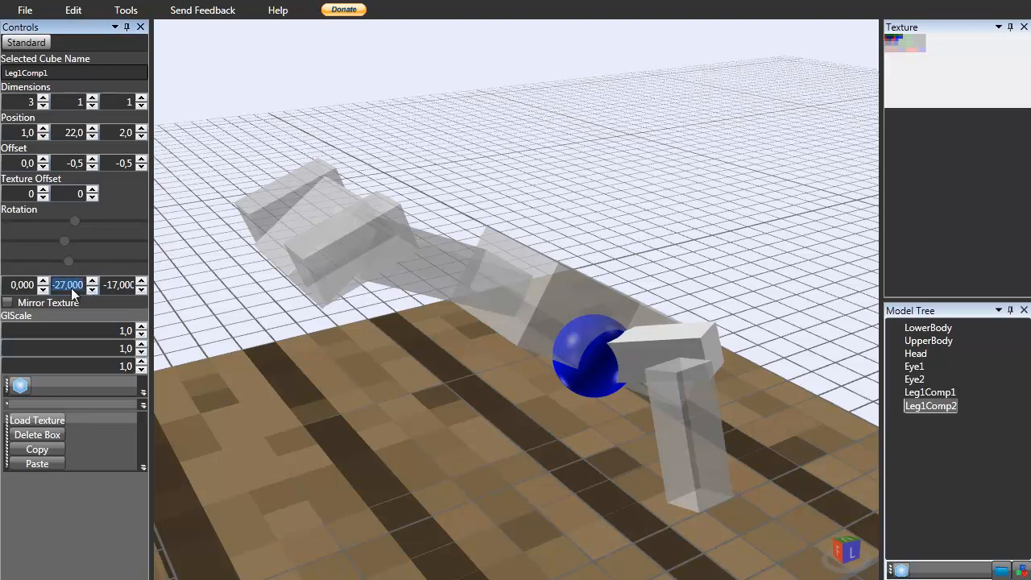
text(0)
Orbit and zoom around the model to inspect the leg segments from several angles.
scroll(538, 435, down, 10)
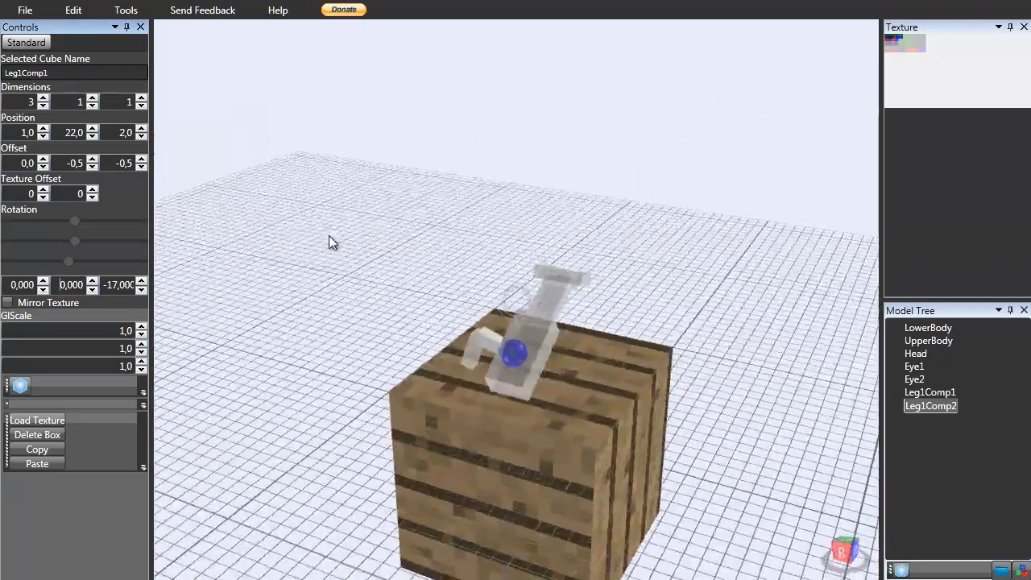
right_drag(329, 235, 422, 198)
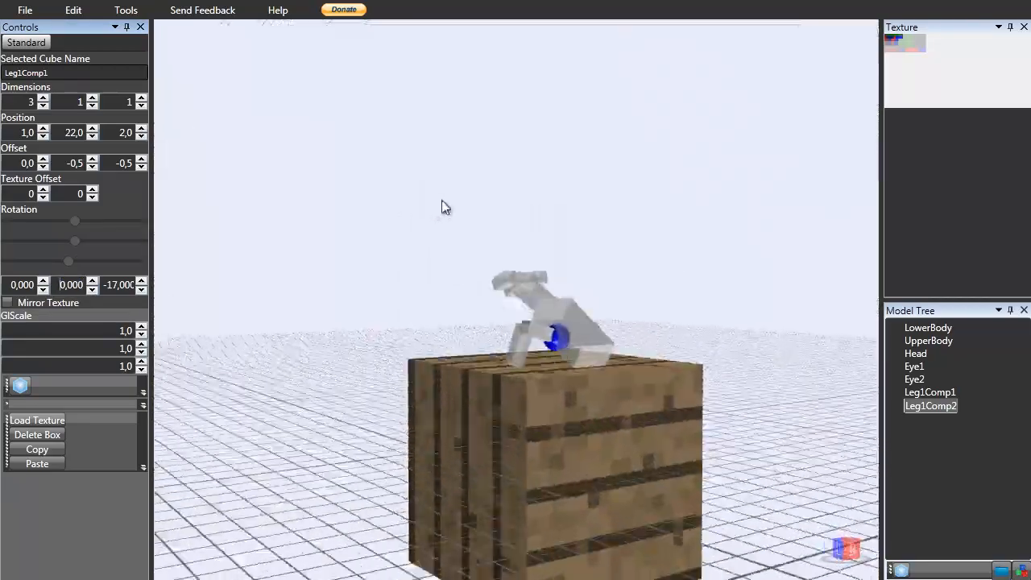
click(508, 195)
right_drag(508, 195, 618, 202)
scroll(633, 237, up, 4)
right_drag(632, 237, 720, 247)
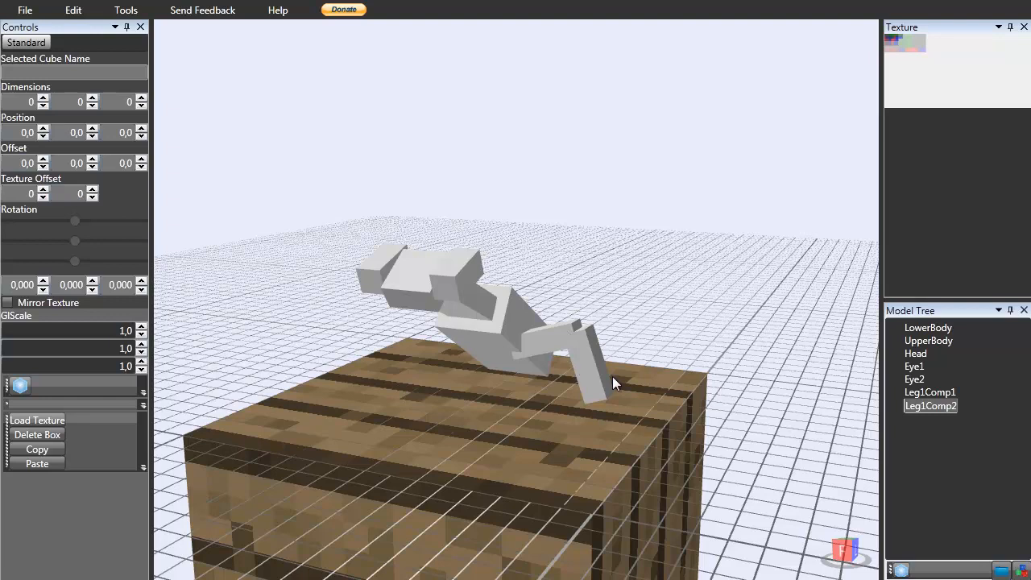
click(541, 351)
scroll(540, 341, up, 3)
right_drag(540, 342, 511, 321)
click(661, 245)
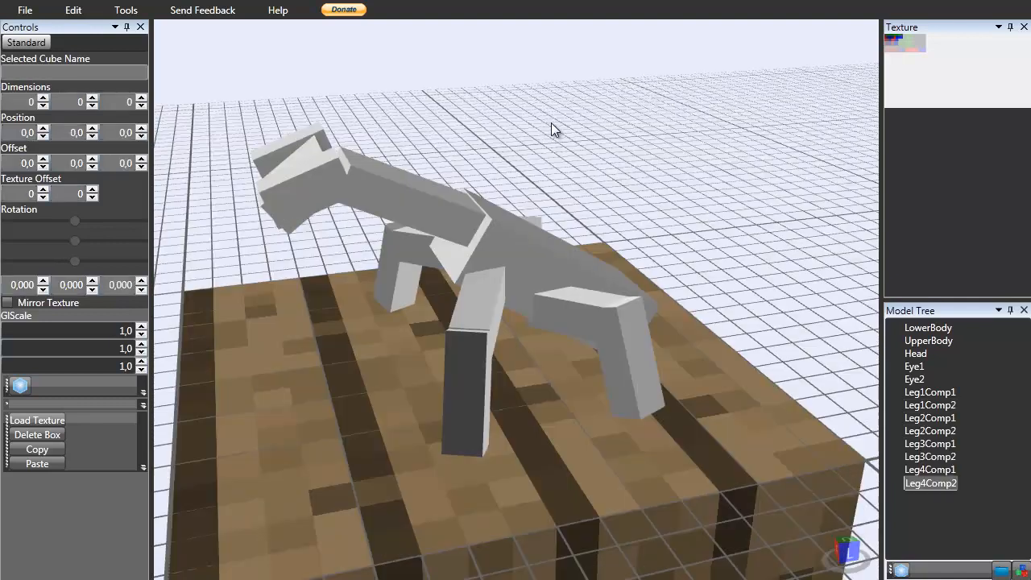
right_drag(551, 123, 626, 309)
scroll(580, 217, up, 8)
right_drag(433, 309, 505, 280)
click(522, 280)
click(453, 204)
click(606, 132)
right_drag(606, 133, 551, 198)
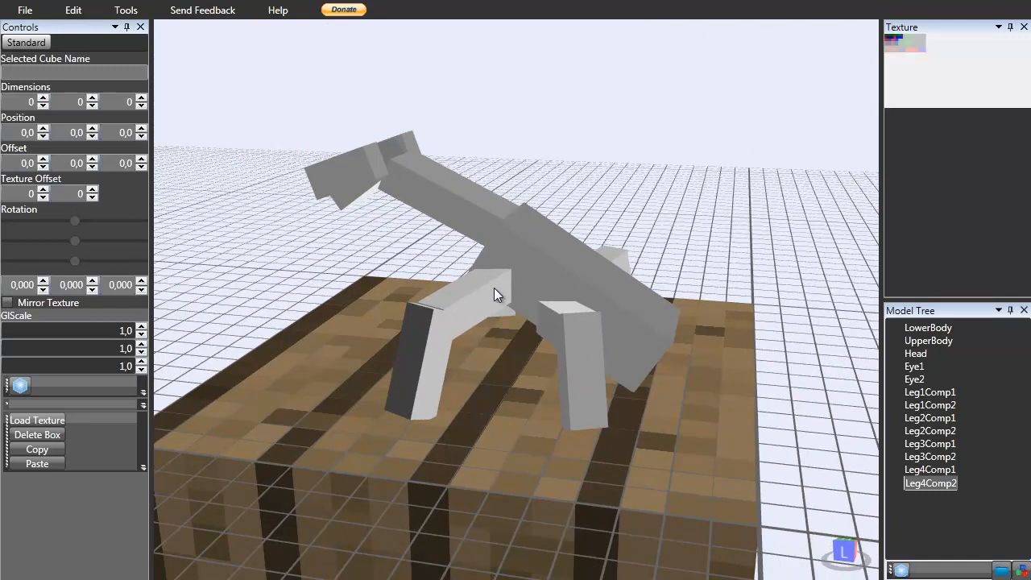
mouse_move(546, 323)
right_down()
mouse_move(612, 328)
mouse_move(683, 315)
mouse_move(605, 364)
mouse_move(605, 334)
mouse_move(669, 337)
mouse_move(664, 280)
mouse_move(641, 305)
mouse_move(539, 332)
mouse_move(611, 334)
mouse_move(676, 294)
right_up()
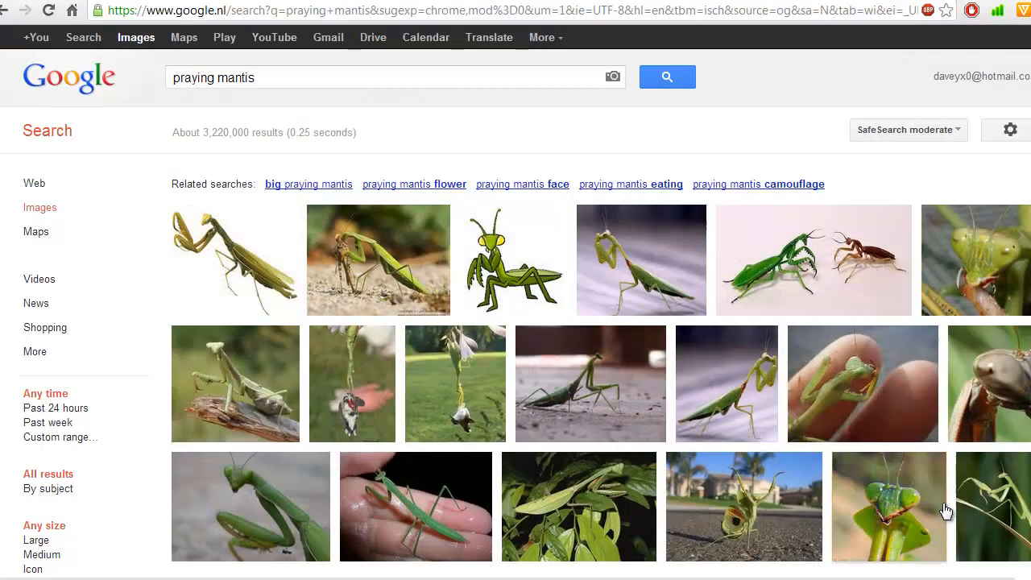
Browse the praying mantis image search results for leg-shape reference.
mouse_move(946, 511)
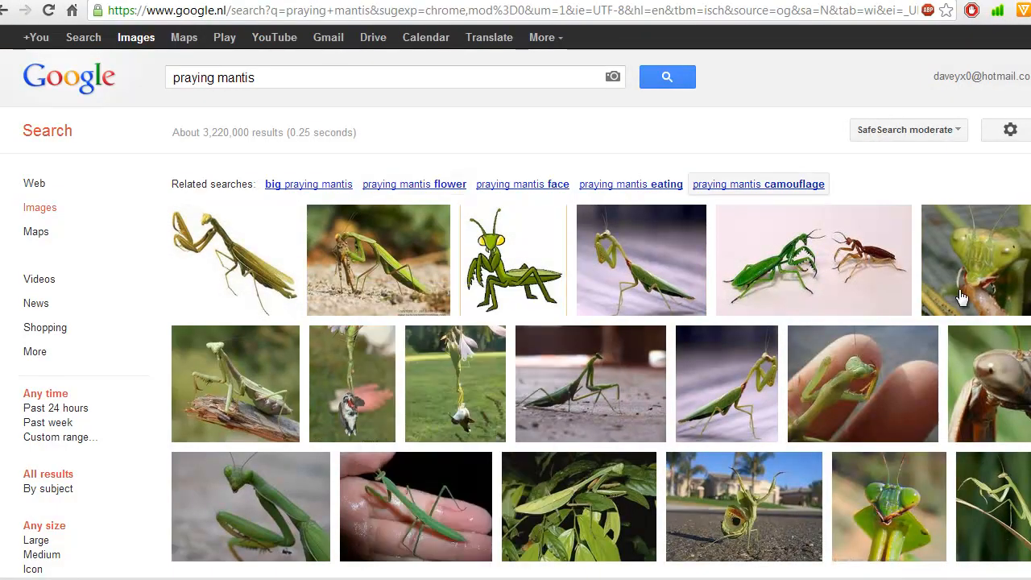
mouse_move(506, 284)
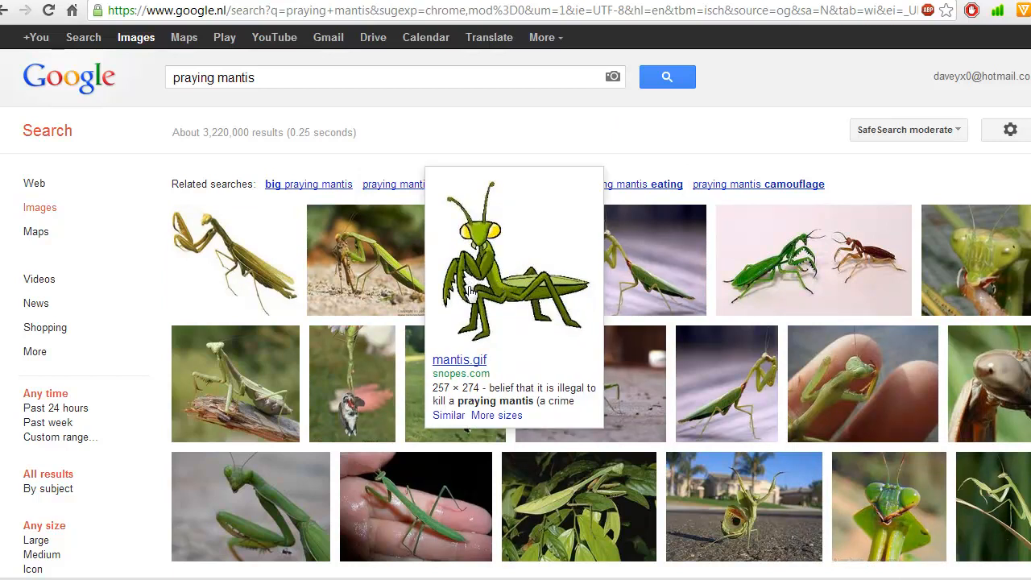
mouse_move(358, 468)
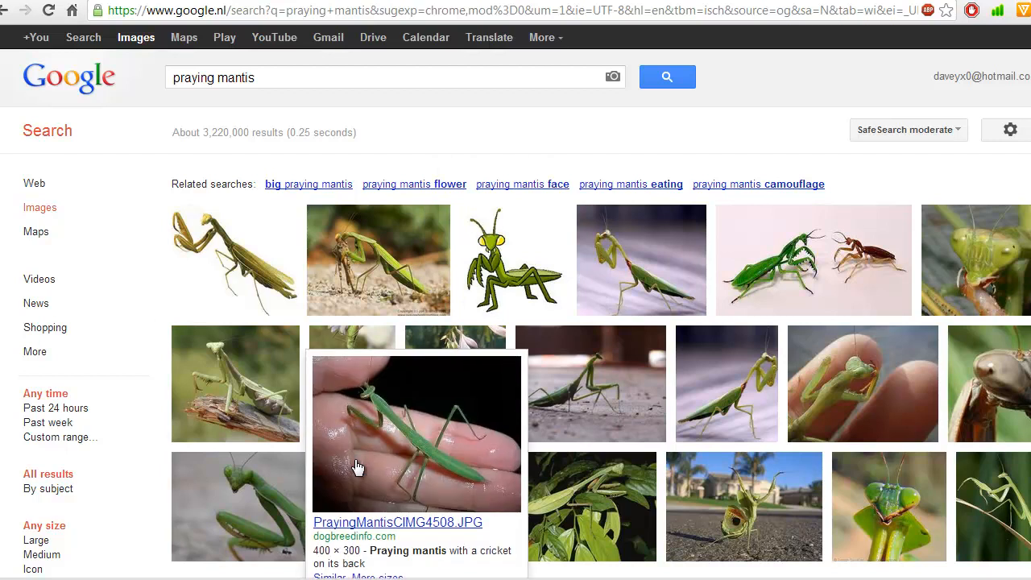
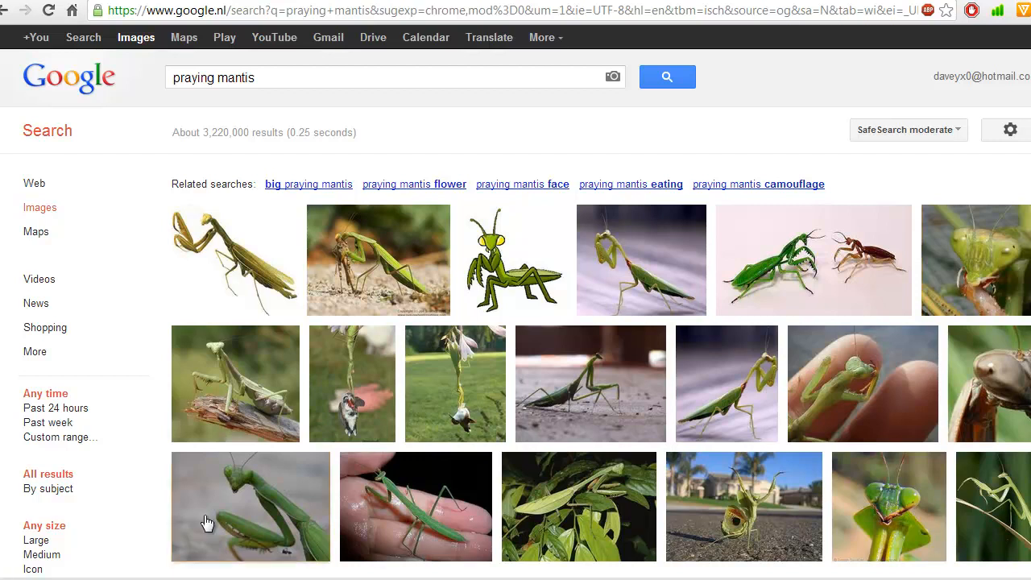
Add a new box to the model and rename it Arm1Comp1.
mouse_move(403, 474)
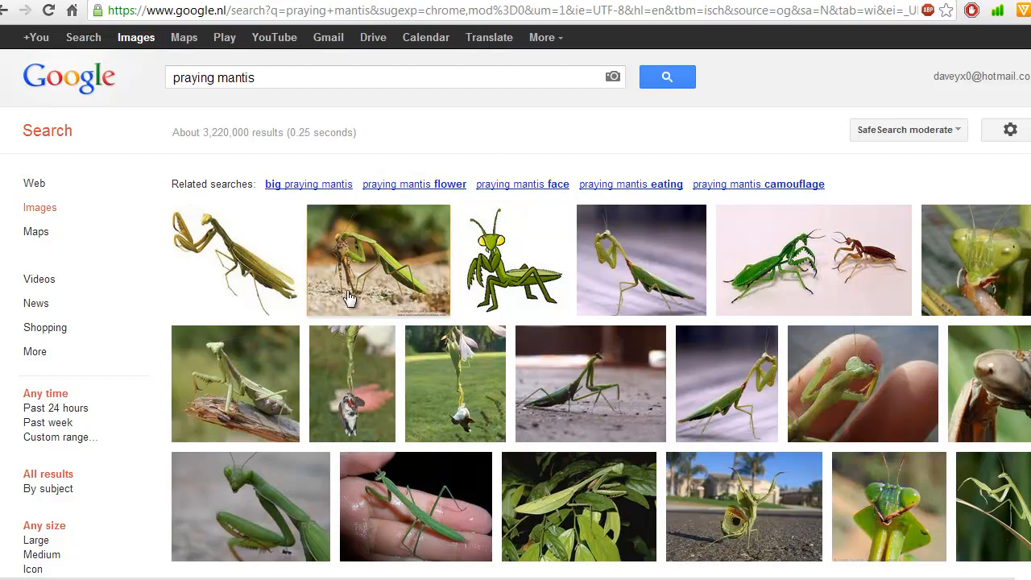
mouse_move(445, 248)
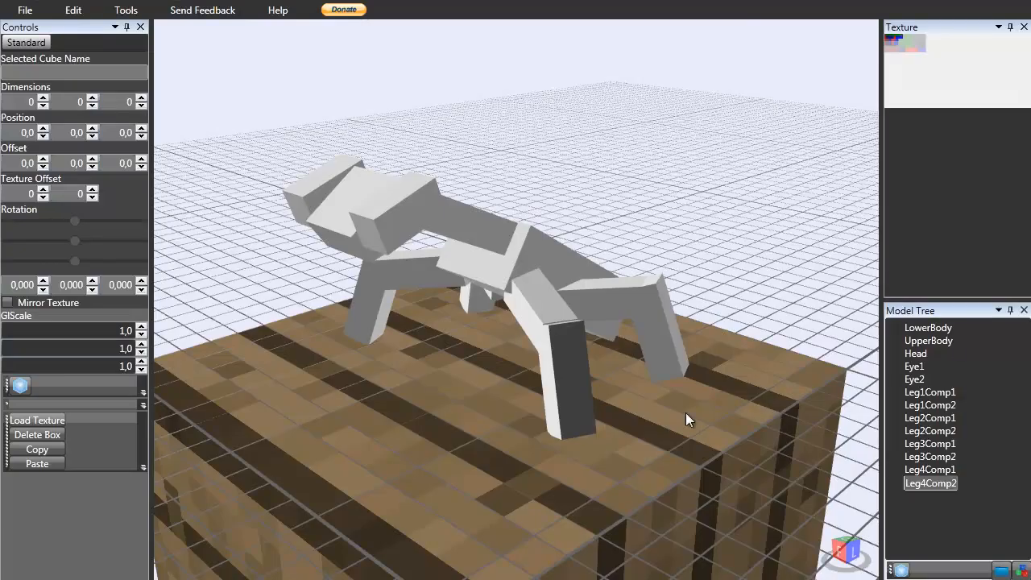
right_drag(686, 416, 355, 378)
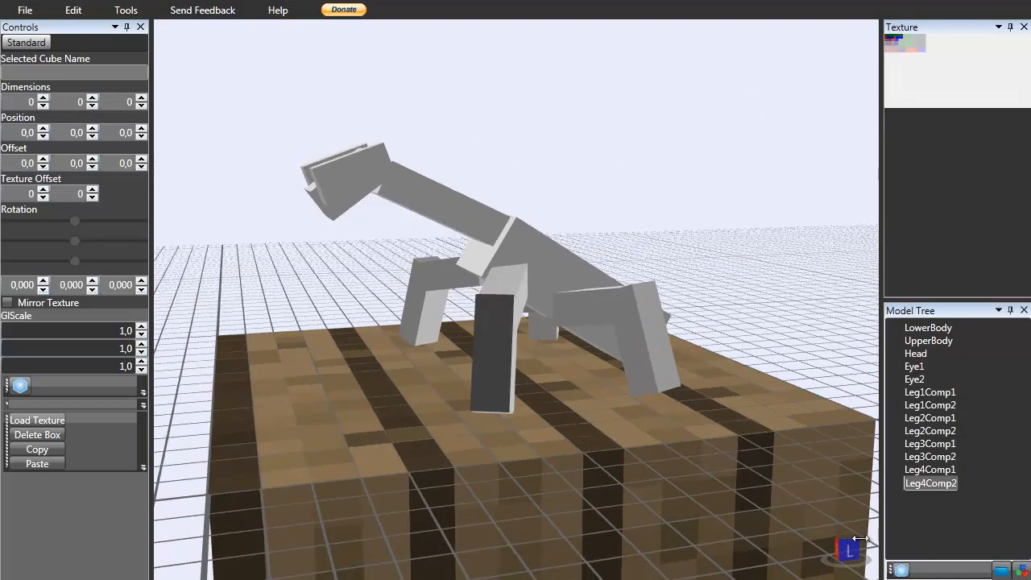
click(902, 570)
click(926, 495)
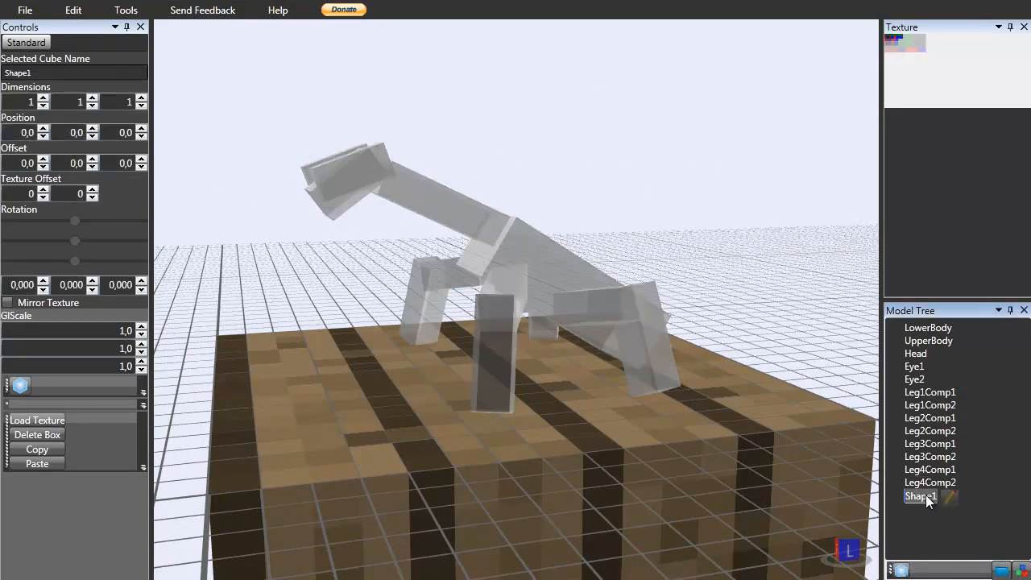
click(952, 498)
drag(952, 499, 773, 487)
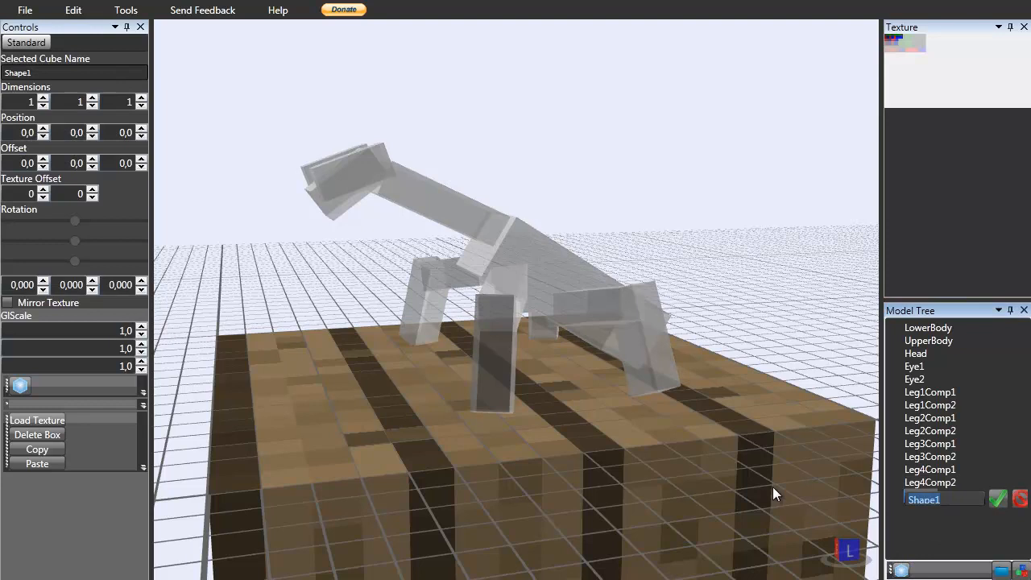
text(Arm1Comp1)
key(Return)
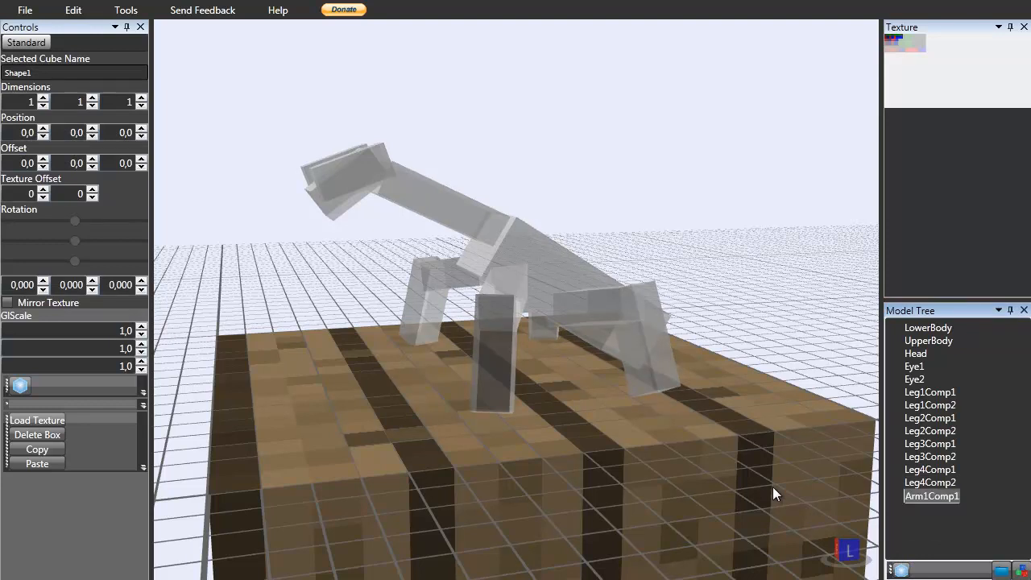
Position Arm1Comp1 at X 1, Y 19 and Z -2.
scroll(311, 200, down, 2)
scroll(319, 198, down, 3)
right_drag(320, 196, 243, 202)
scroll(242, 202, up, 4)
click(92, 129)
drag(92, 134, 92, 134)
scroll(356, 273, up, 5)
click(142, 129)
click(142, 136)
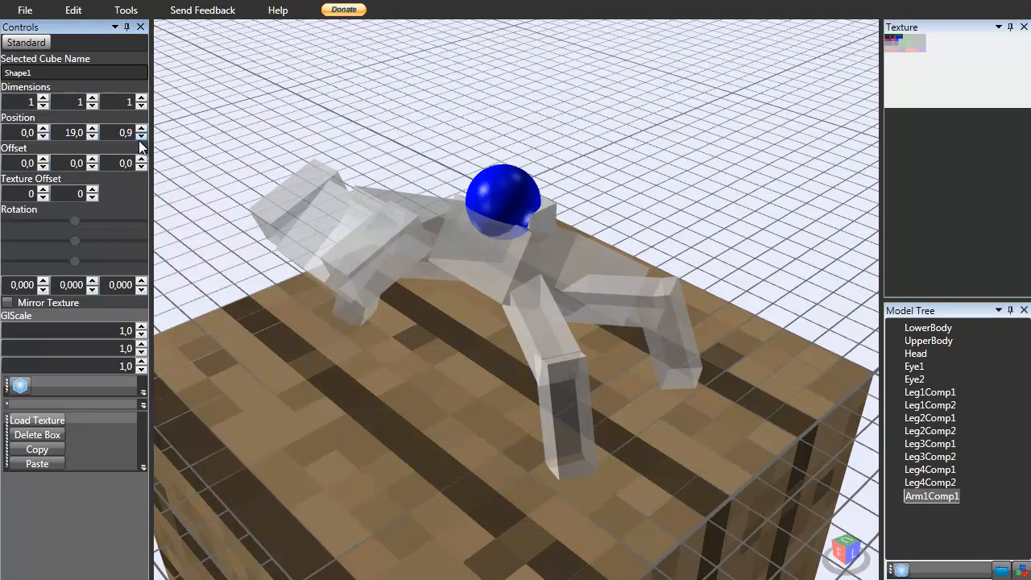
click(140, 138)
text(0)
click(141, 139)
click(140, 139)
right_drag(383, 256, 400, 225)
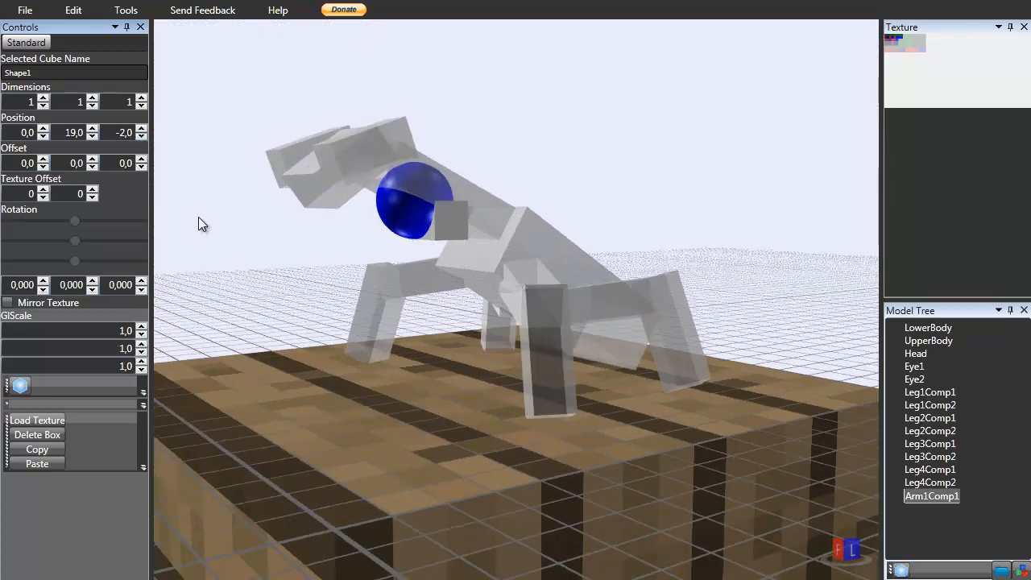
click(44, 128)
mouse_move(187, 258)
right_down()
mouse_move(114, 267)
mouse_move(175, 252)
mouse_move(246, 287)
mouse_move(233, 283)
right_up()
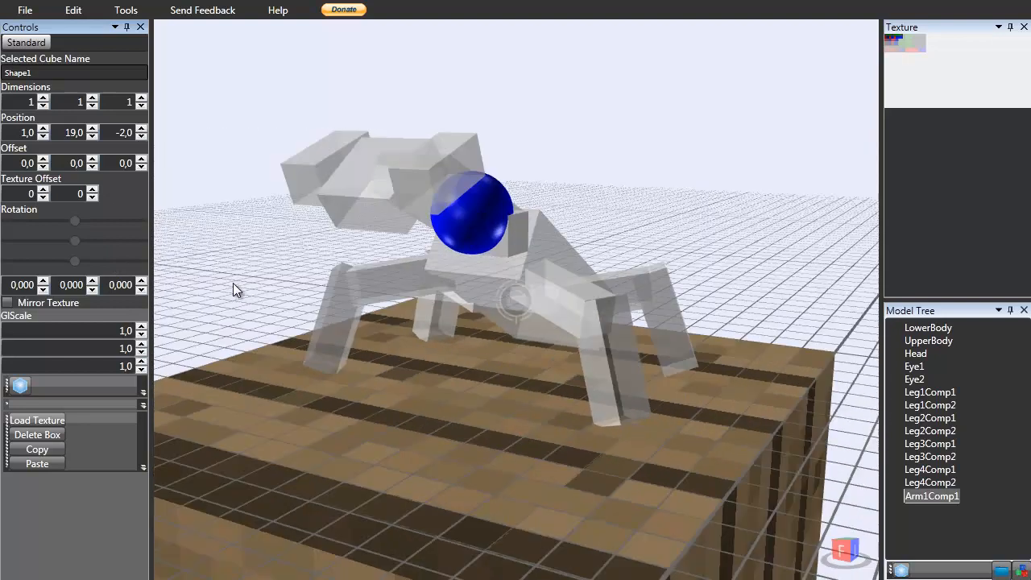
Switch to the browser to review the praying mantis photos for the front arm's shape.
key(alt+Tab)
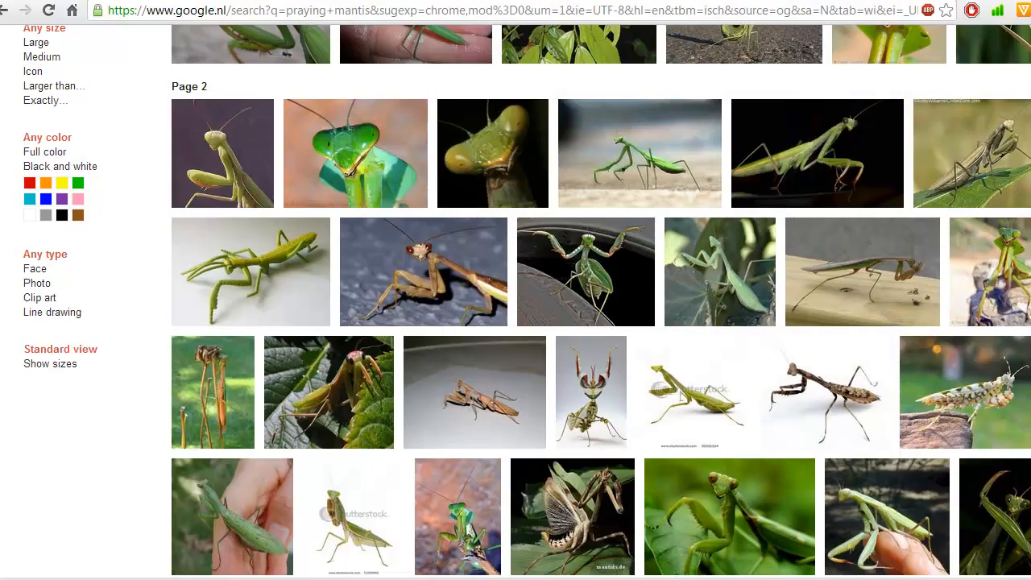
scroll(394, 265, up, 2)
scroll(483, 330, up, 4)
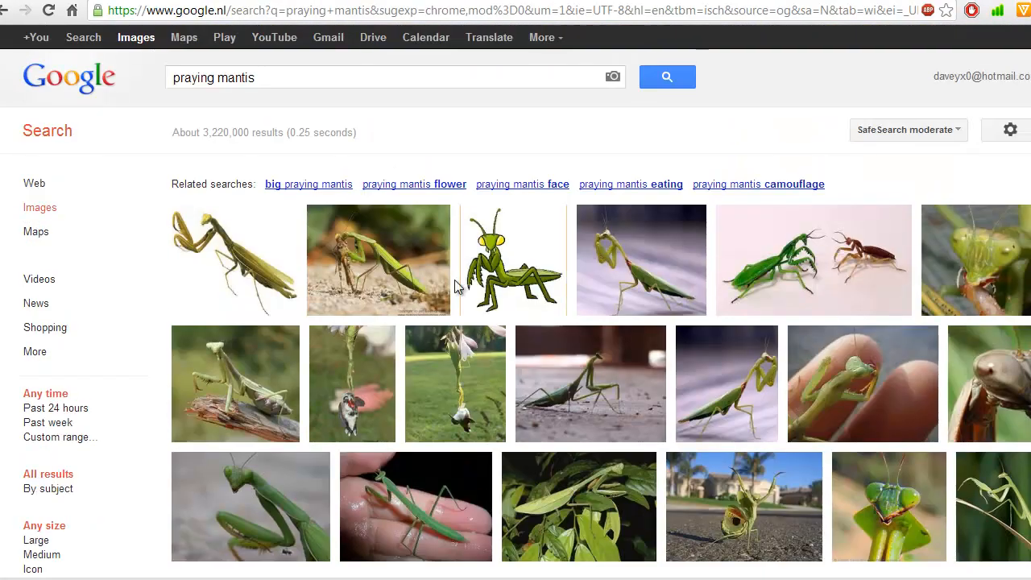
mouse_move(439, 274)
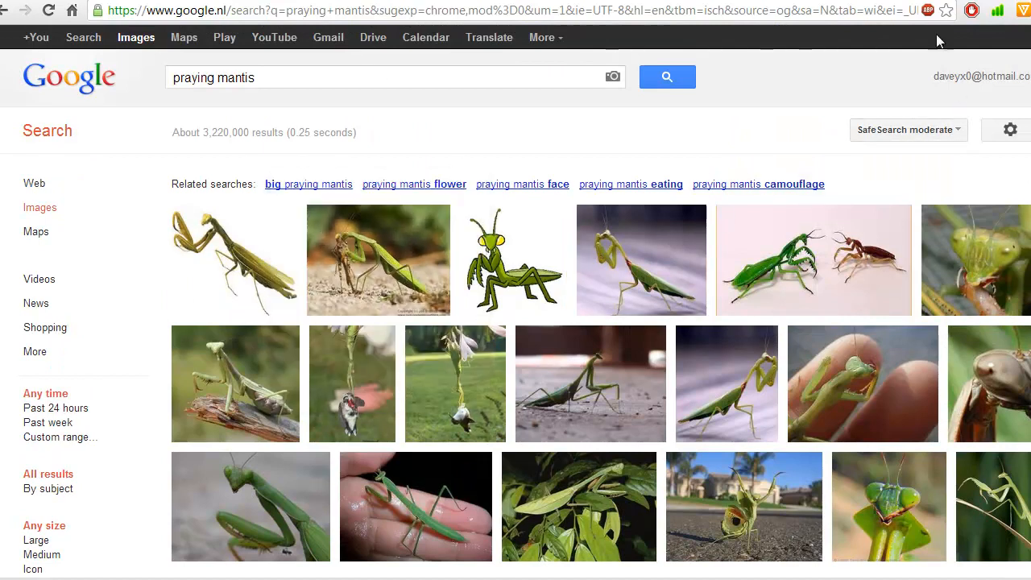
click(1011, 2)
right_drag(609, 179, 142, 178)
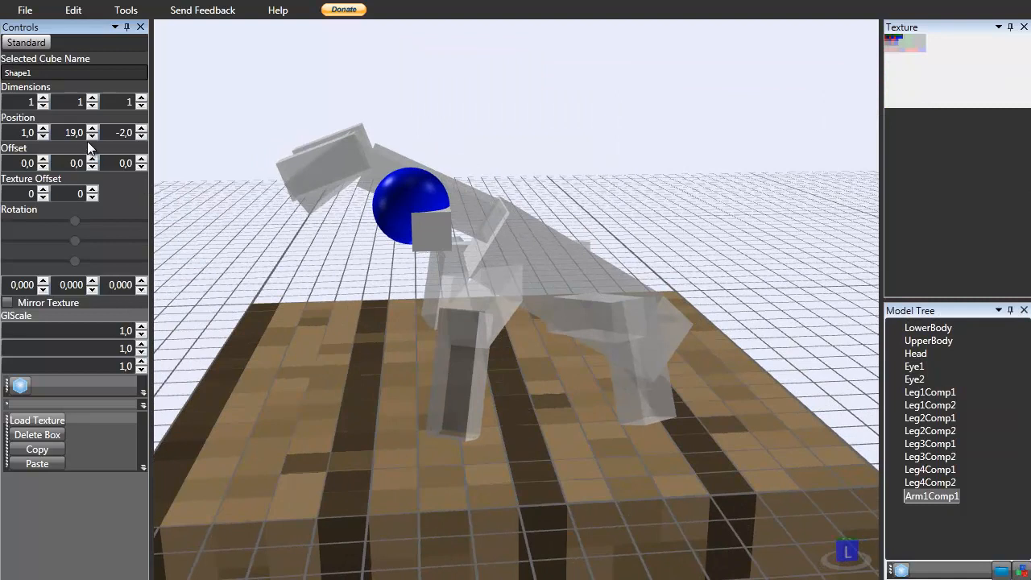
Set Arm1Comp1's Z position to -3 and its Y position to 18,5.
click(141, 136)
right_drag(497, 138, 527, 139)
click(414, 229)
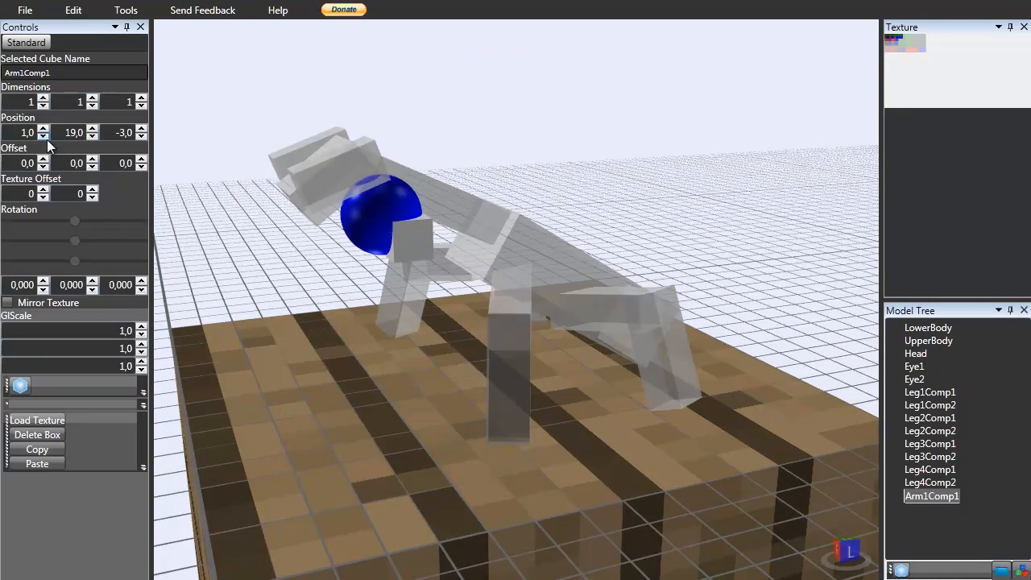
double_click(73, 127)
text(18)
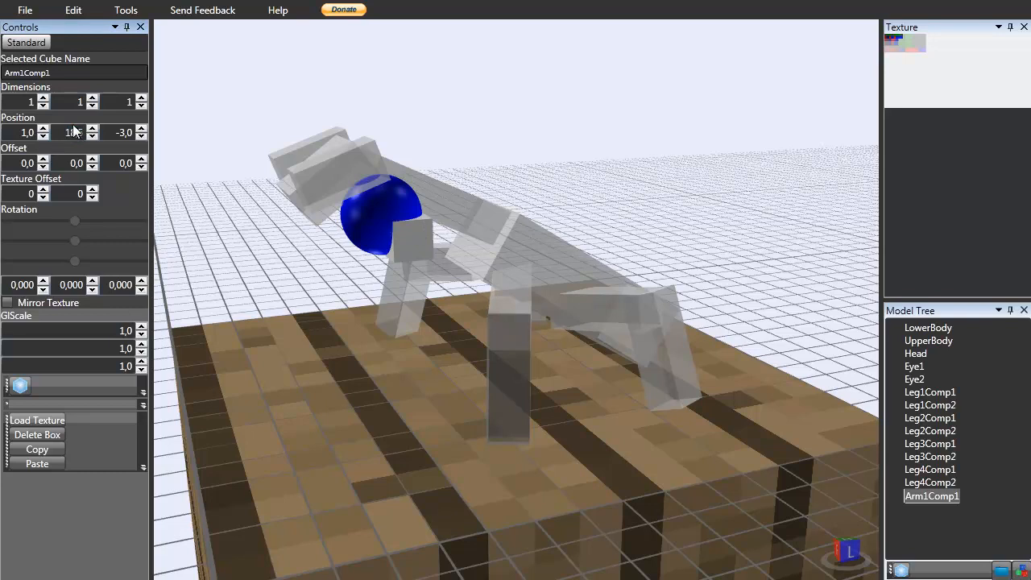
text(,5)
key(Return)
Set Arm1Comp1's offset to 0 on X, -0,5 on Y and -0,5 on Z.
double_click(22, 163)
text(-0,5)
key(Return)
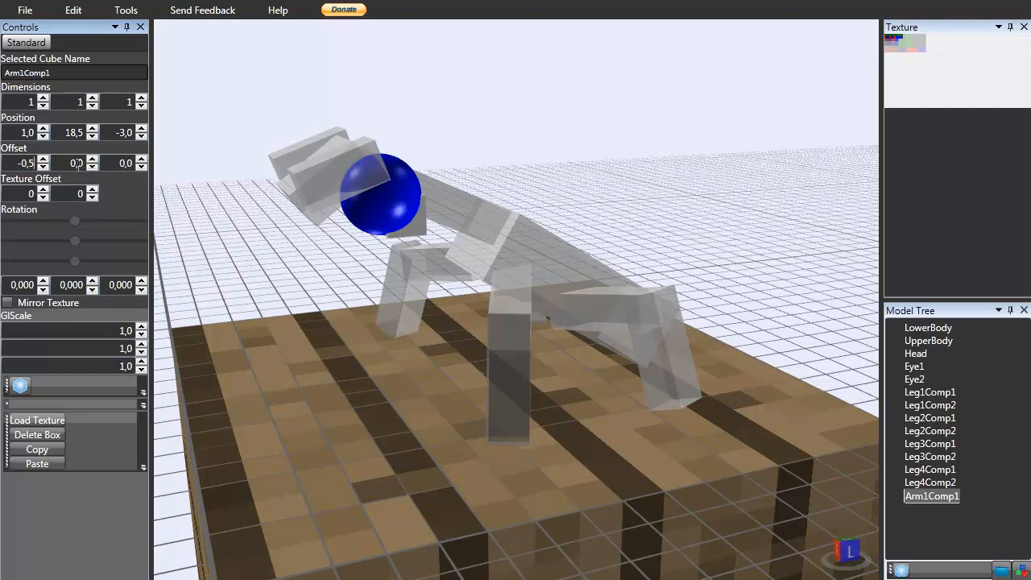
click(43, 167)
double_click(31, 164)
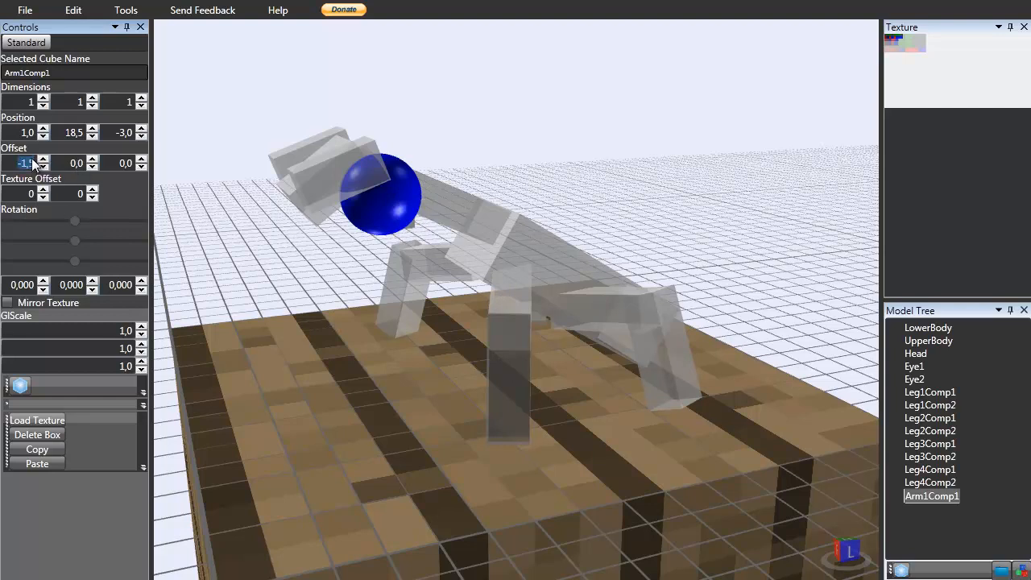
text(0)
key(Return)
double_click(60, 163)
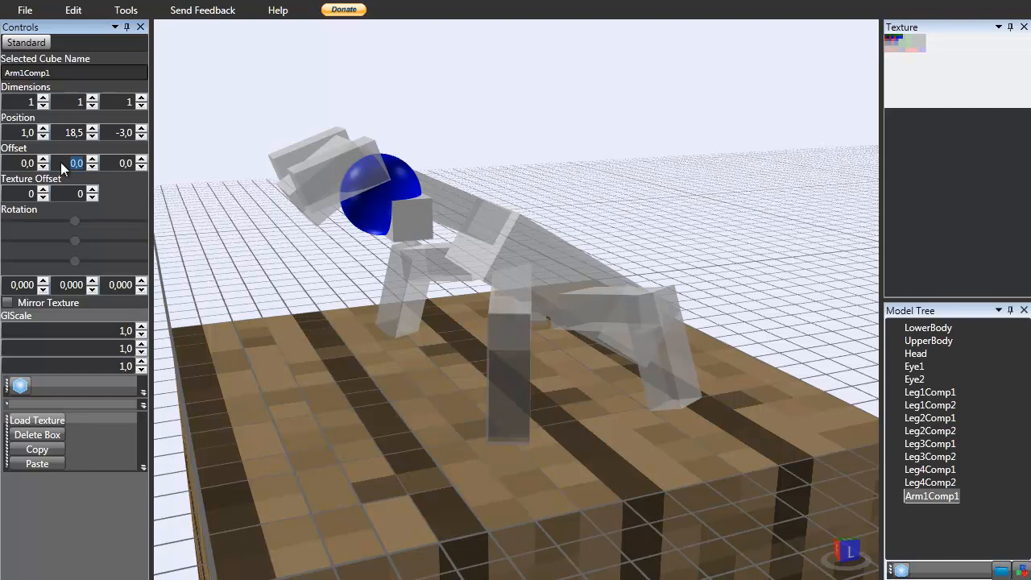
text(-0,5)
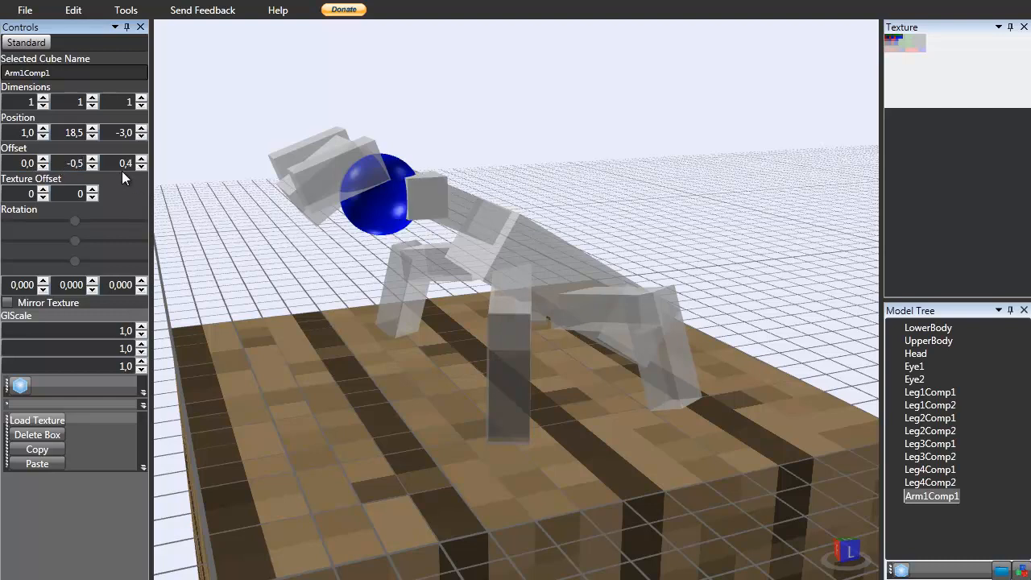
double_click(123, 163)
text(-0,5)
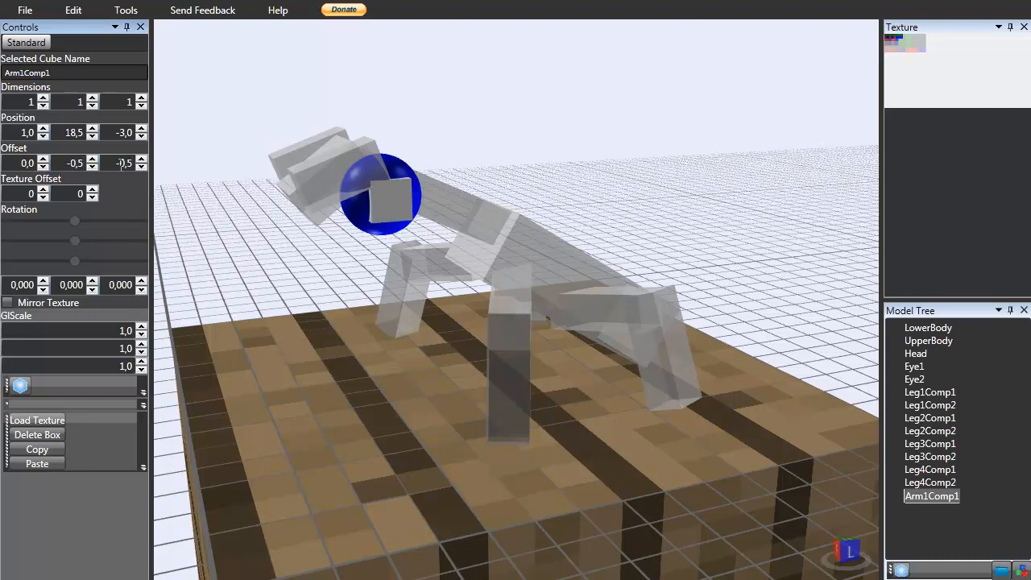
right_drag(226, 266, 135, 298)
click(453, 89)
right_drag(374, 256, 399, 221)
click(398, 208)
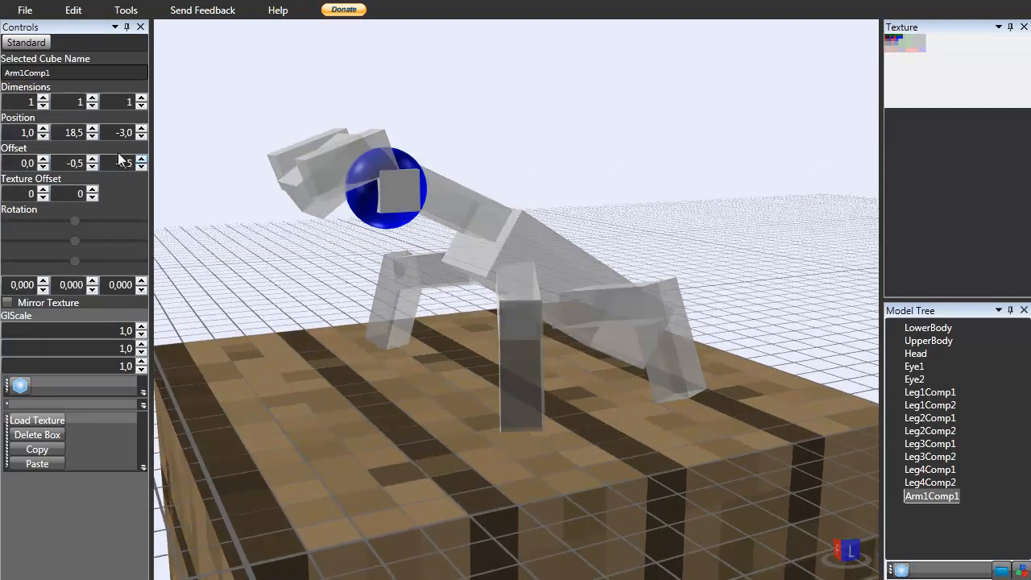
Set Arm1Comp1's Z position to -2,5 and its Y position to 19.
click(94, 129)
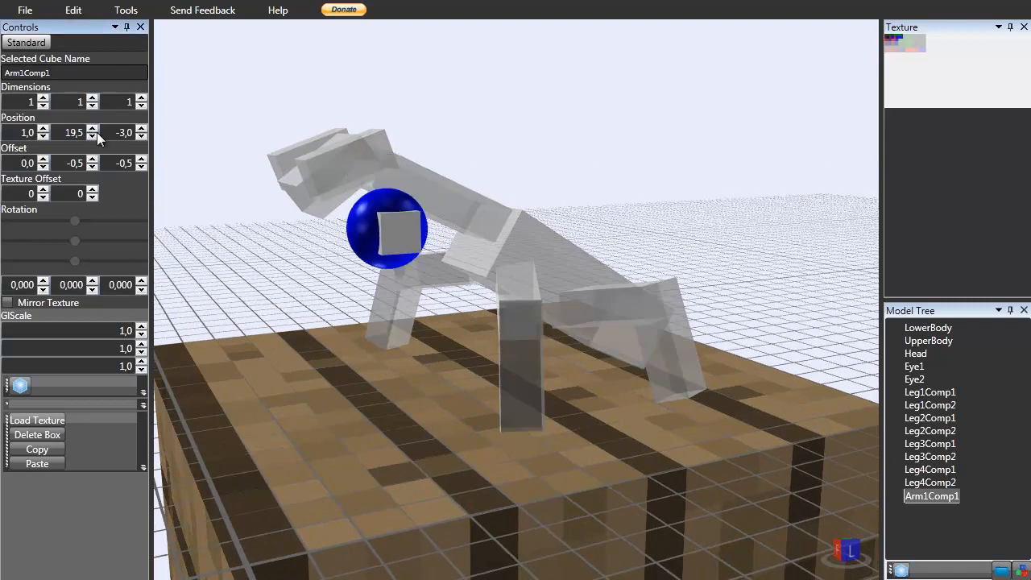
click(93, 136)
click(142, 130)
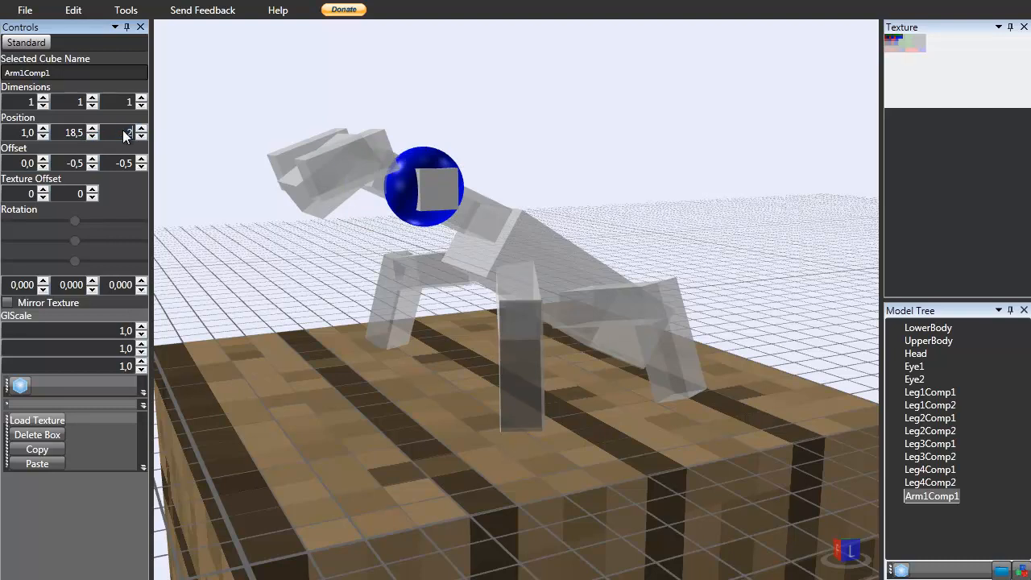
text(,5)
click(93, 129)
double_click(74, 132)
text(19)
key(Return)
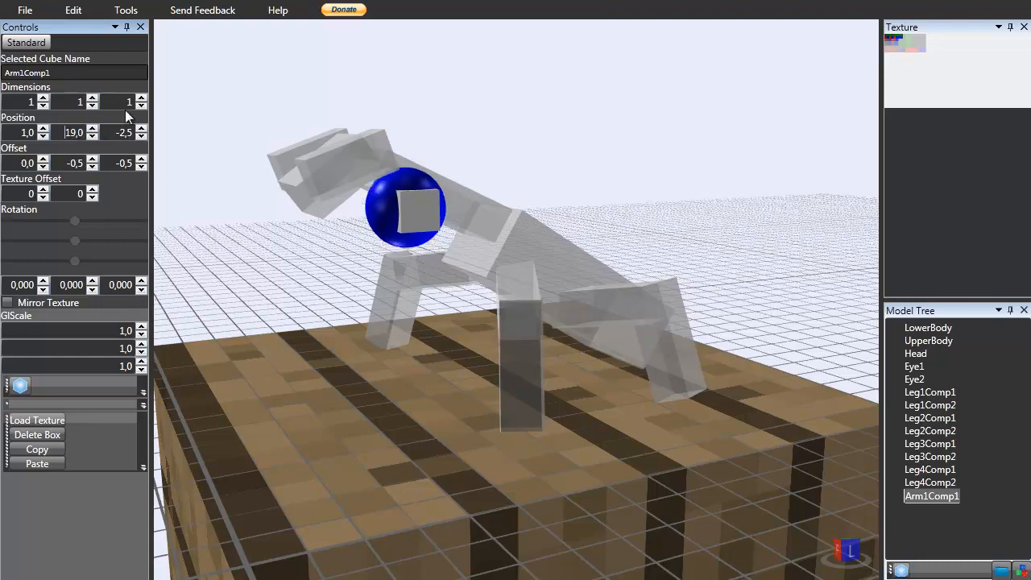
Rotate Arm1Comp1 to 3 on X and set its Y dimension to 3.
drag(488, 92, 782, 93)
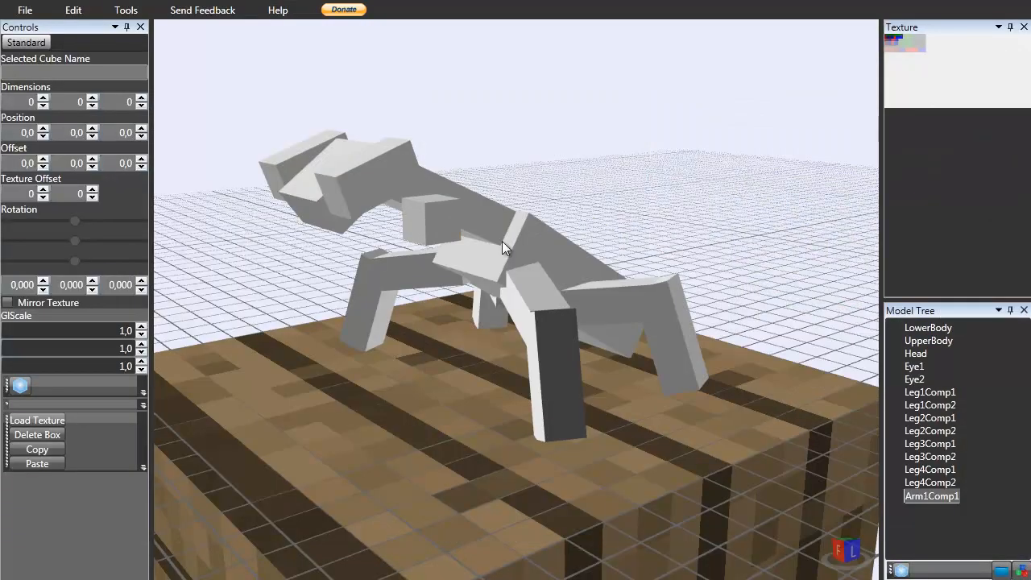
click(445, 227)
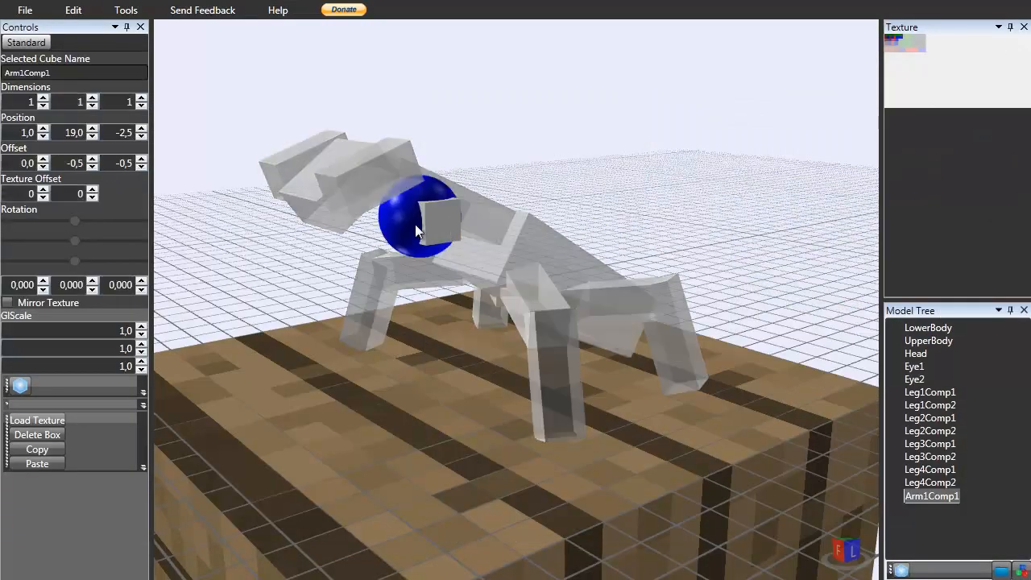
click(44, 281)
click(44, 281)
click(44, 281)
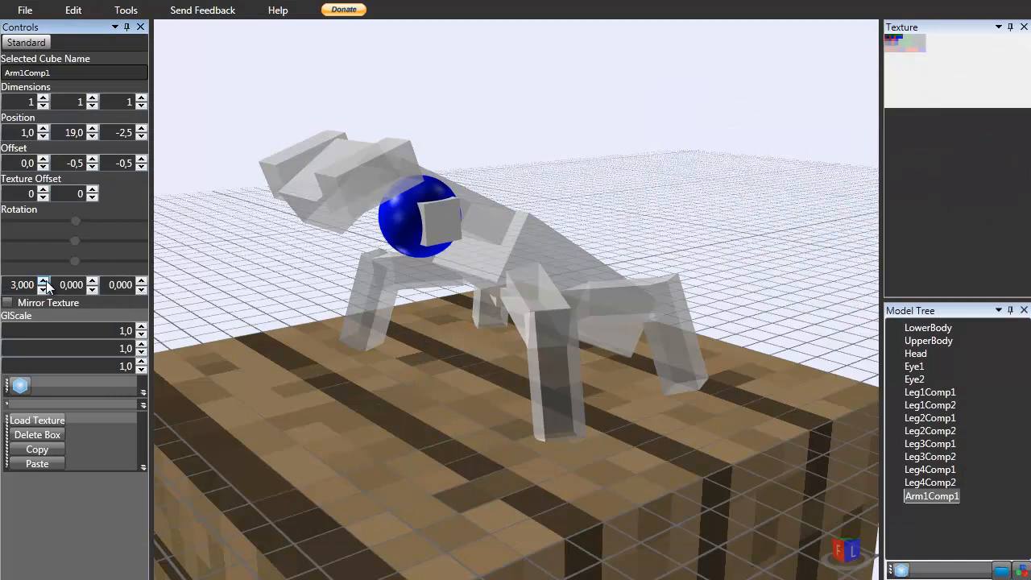
click(93, 98)
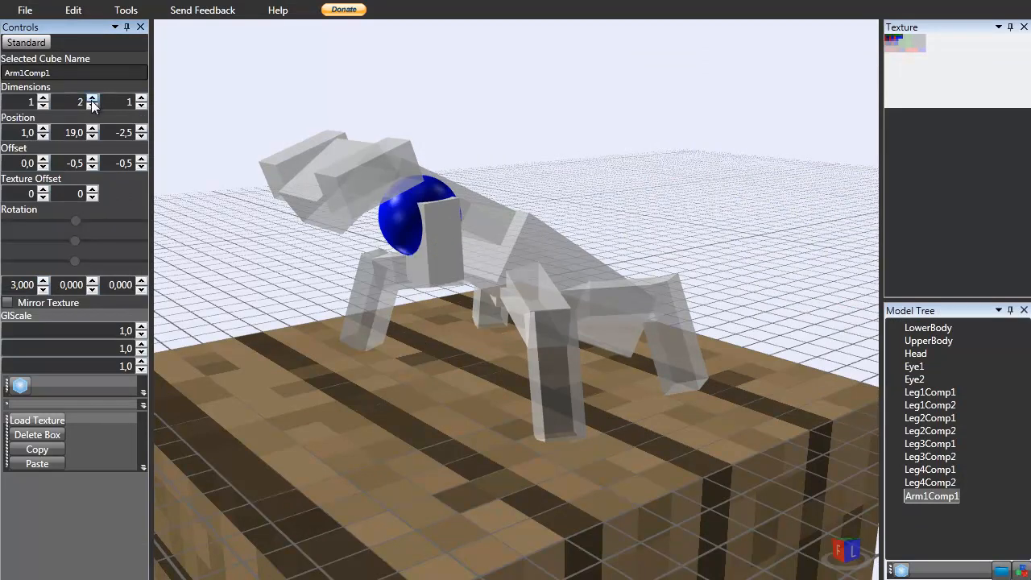
click(93, 98)
right_drag(469, 162, 442, 237)
click(442, 241)
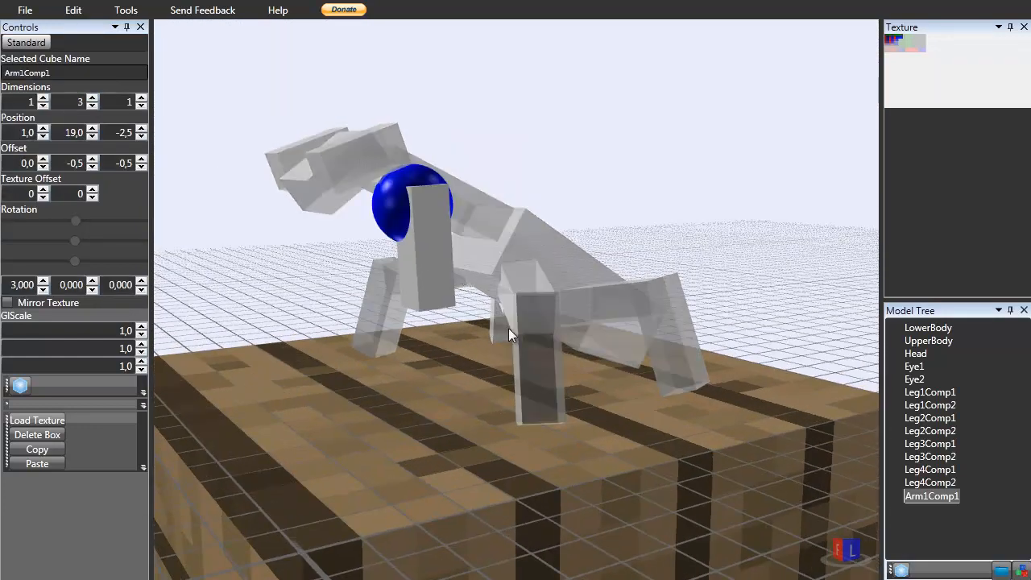
Paste a copy of Arm1Comp1 and rename the copy Arm1Comp2.
right_drag(502, 329, 507, 332)
key(ctrl+v)
click(932, 514)
click(972, 512)
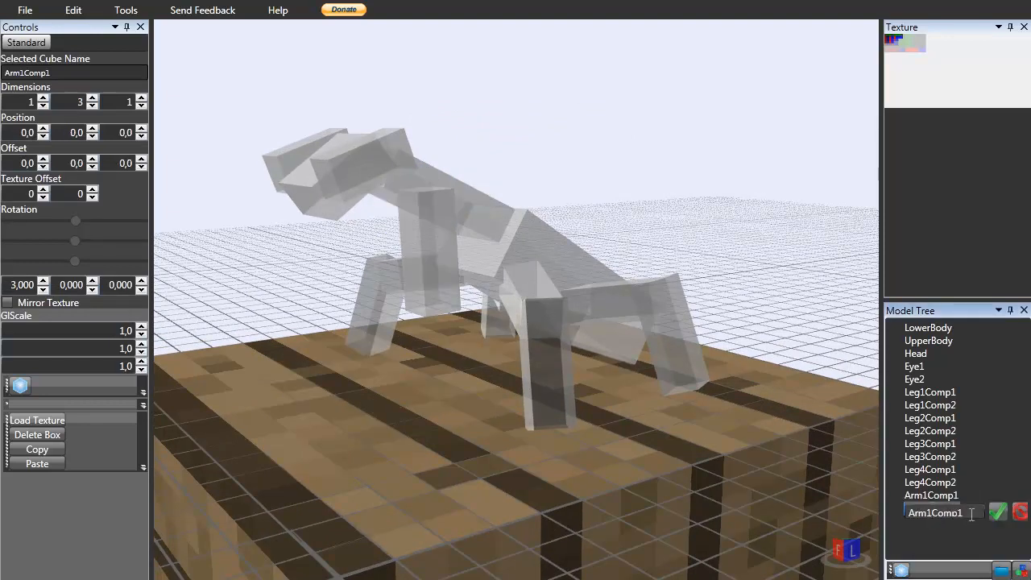
key(BackSpace)
text(2)
key(Return)
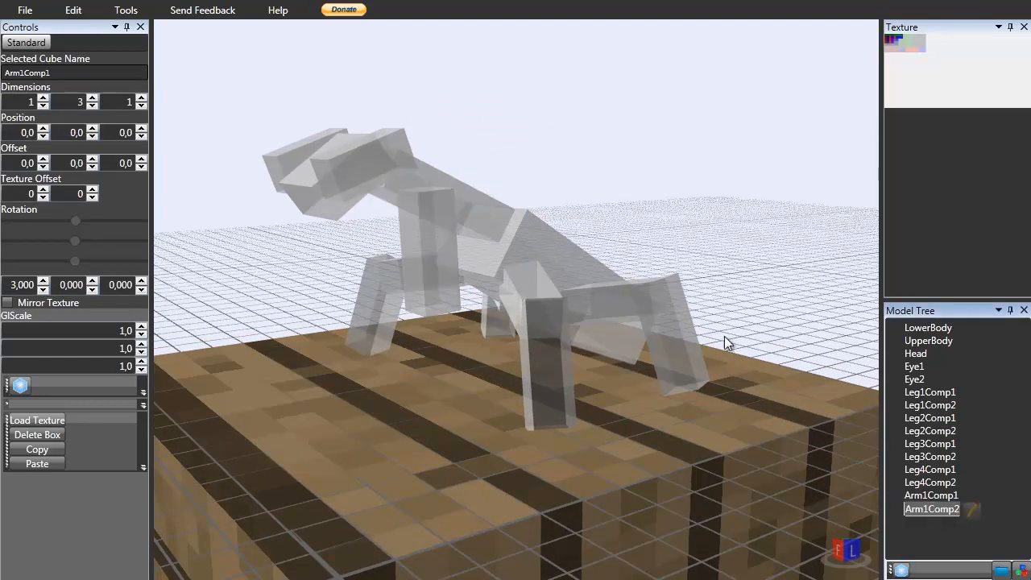
Select Arm1Comp2 and set its position to X -1 and Y 19.
scroll(494, 198, down, 5)
scroll(486, 196, up, 1)
click(492, 300)
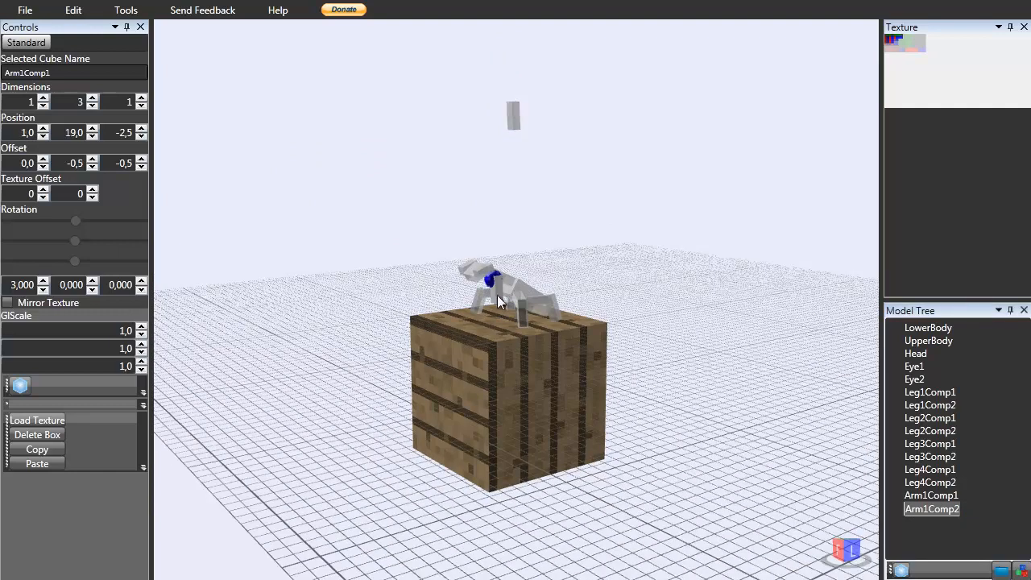
click(514, 118)
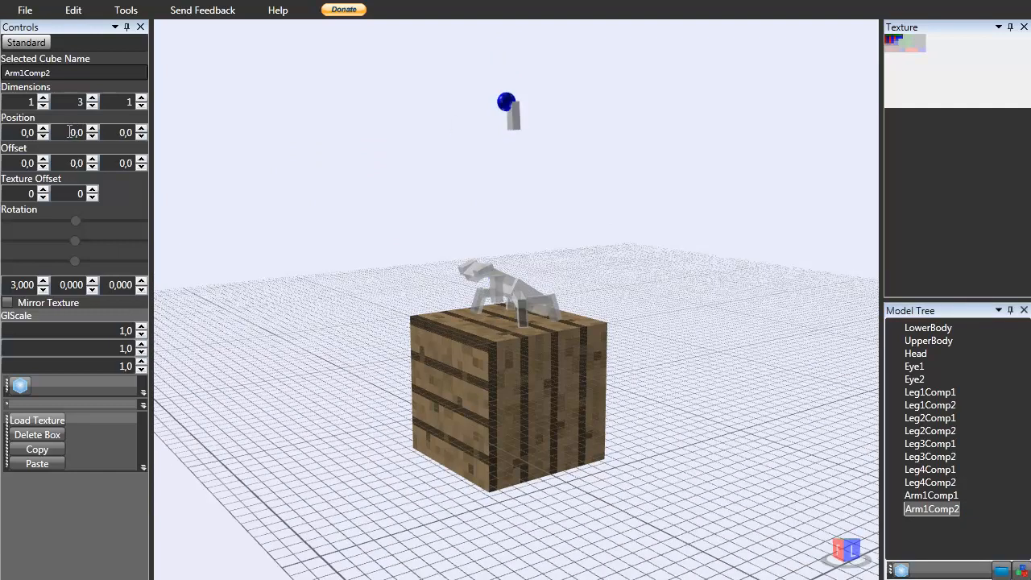
click(70, 129)
text(19)
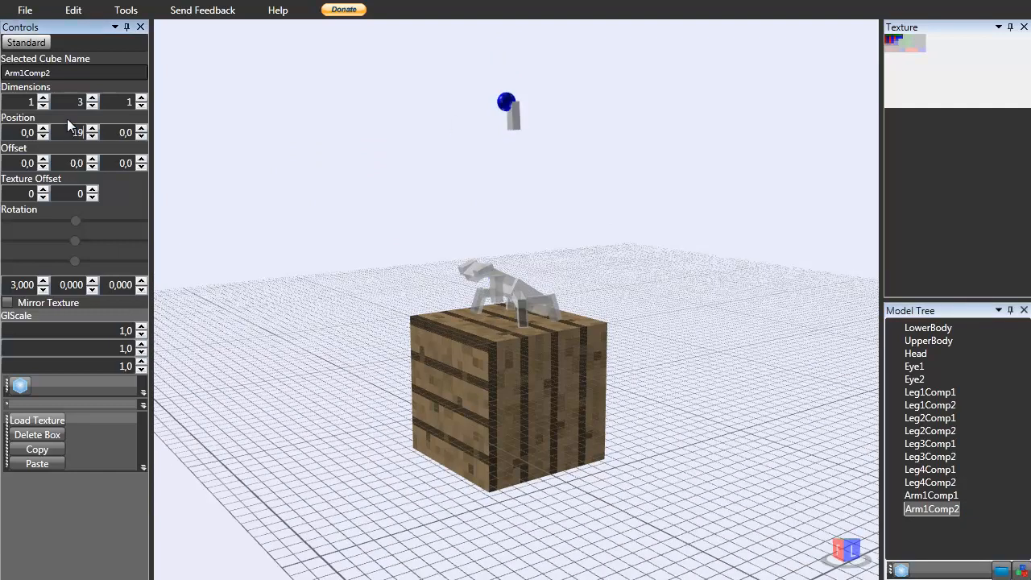
click(24, 133)
text(-1)
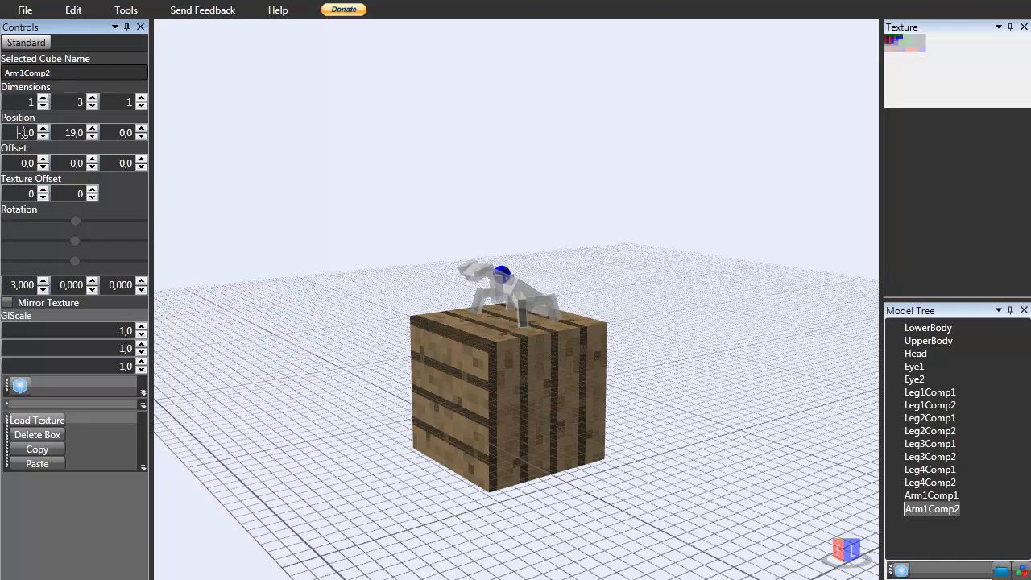
Set Arm1Comp2's X position to 0 and its Z position to -2,5.
scroll(248, 190, up, 3)
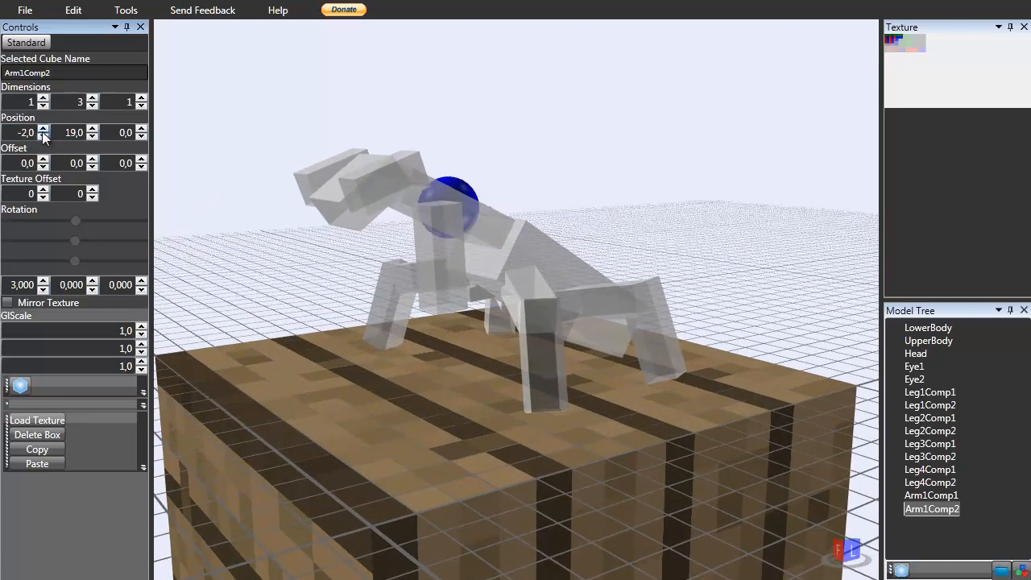
click(43, 129)
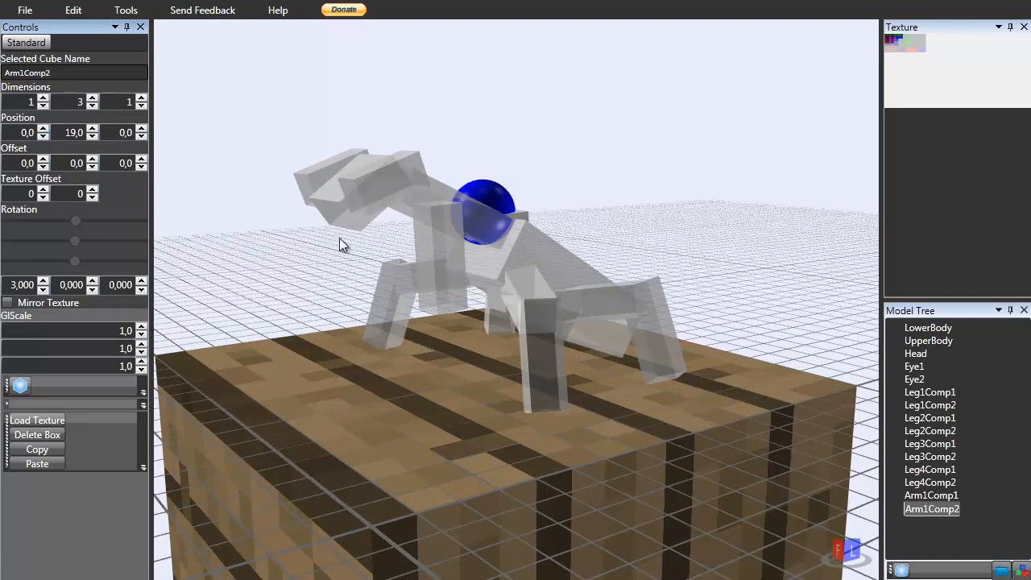
click(424, 254)
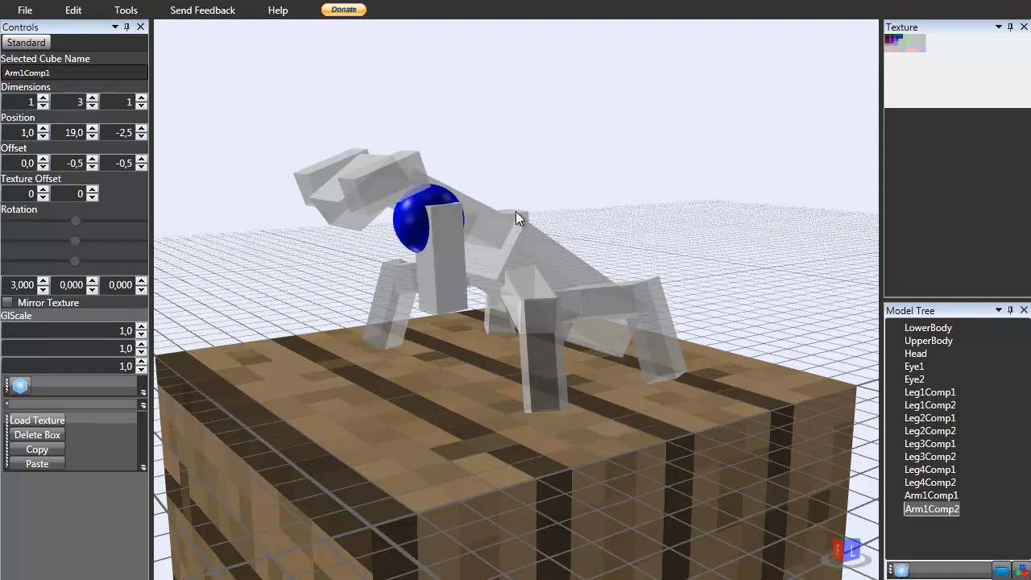
click(516, 211)
click(136, 133)
text(-2,5)
right_drag(348, 195, 372, 191)
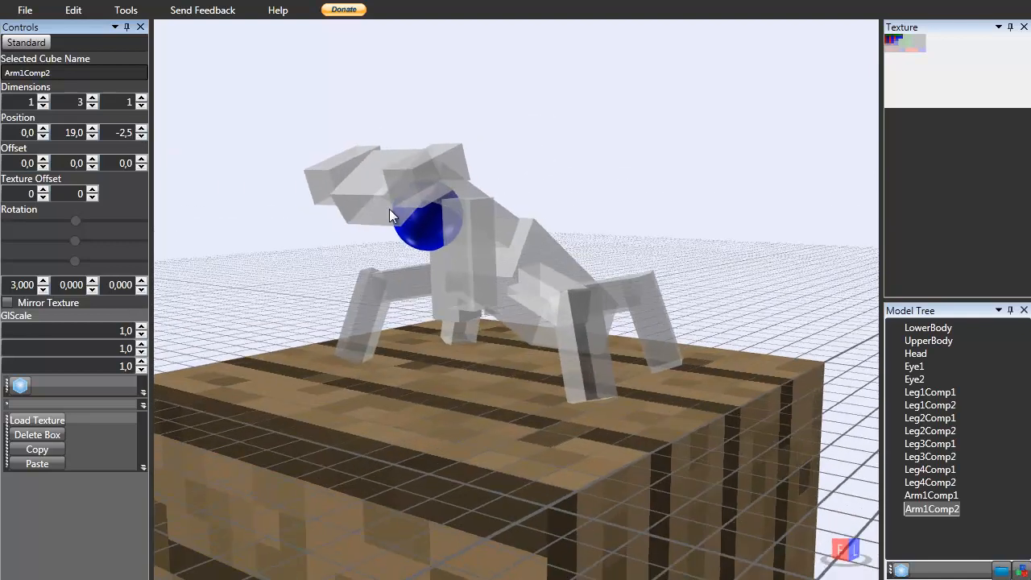
Set Arm1Comp2's Y and Z offsets to -0,5 and its X position to 1.
click(440, 298)
click(441, 298)
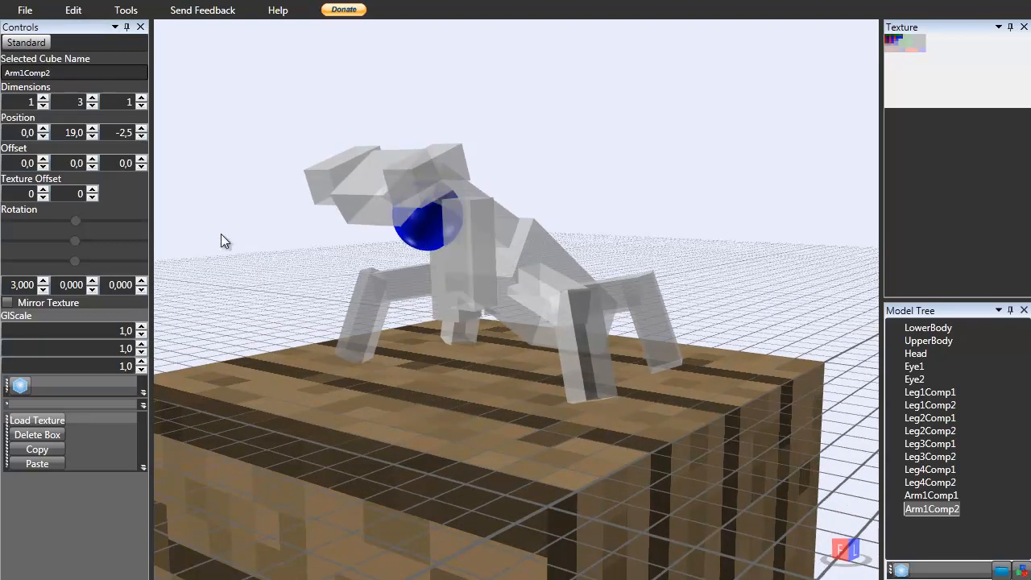
double_click(71, 162)
text(-0,5)
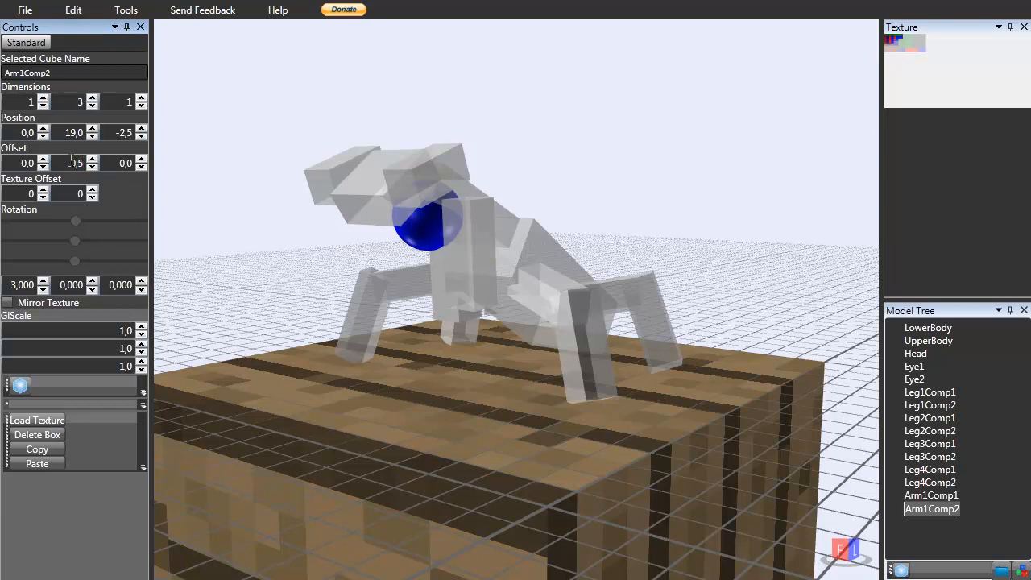
key(Return)
right_drag(205, 205, 155, 198)
double_click(110, 162)
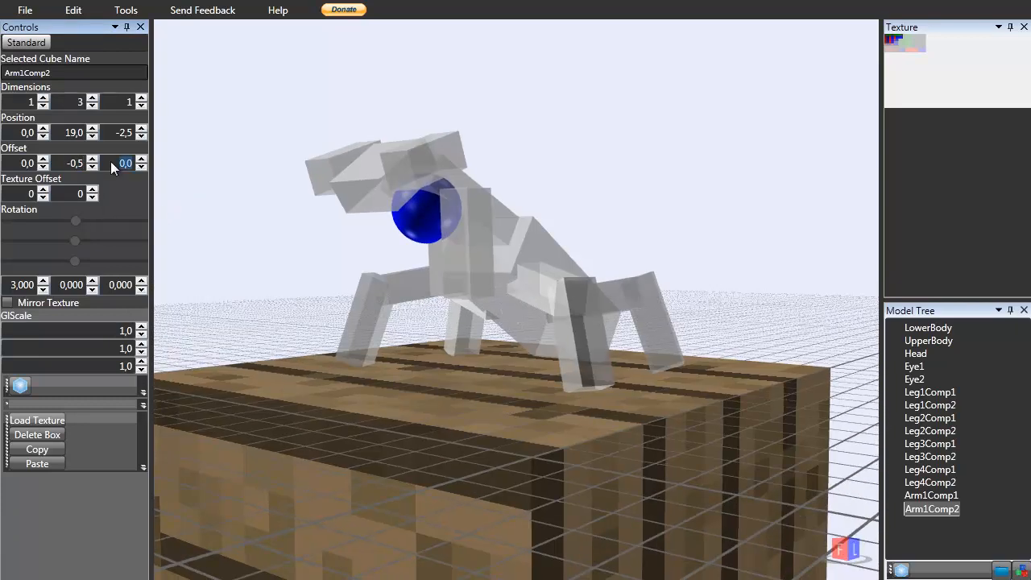
key(Return)
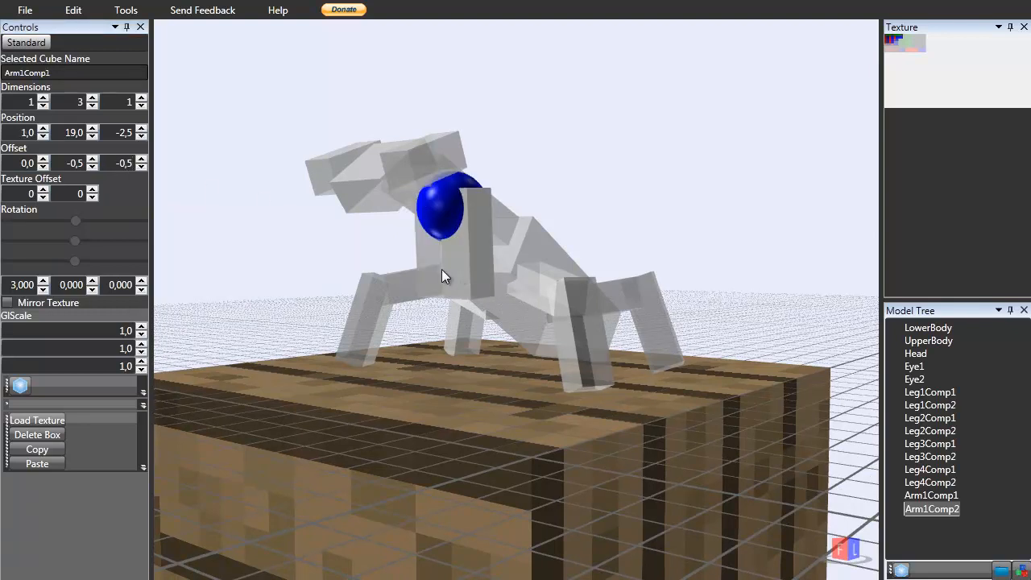
click(43, 128)
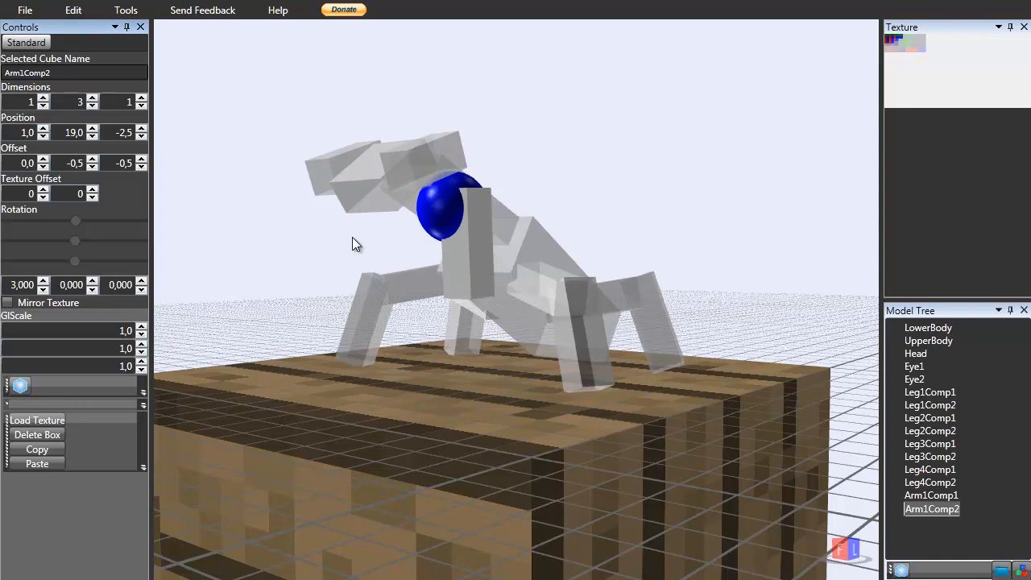
right_drag(352, 242, 349, 260)
Try raising Arm1Comp2's Y offset to 2,5, then return it to -0,5.
click(44, 158)
click(44, 166)
click(93, 158)
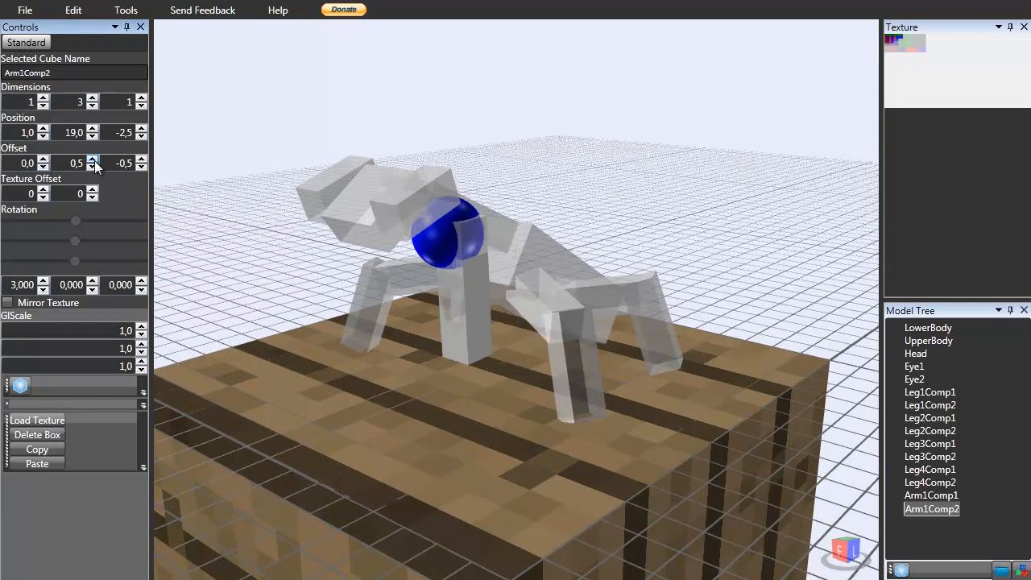
click(93, 158)
click(92, 159)
right_drag(198, 201, 154, 175)
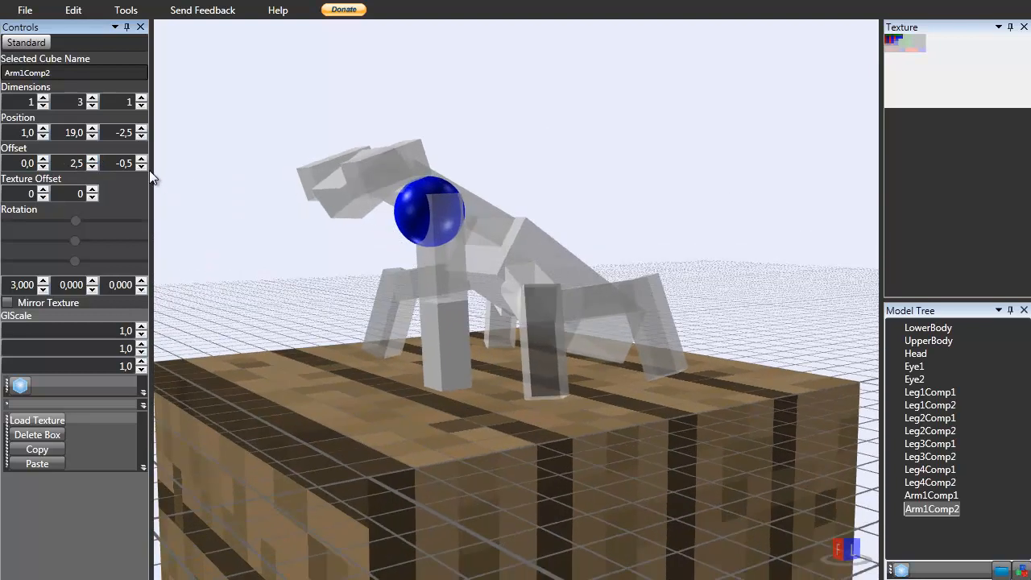
click(43, 281)
click(44, 289)
click(94, 168)
click(94, 168)
click(94, 168)
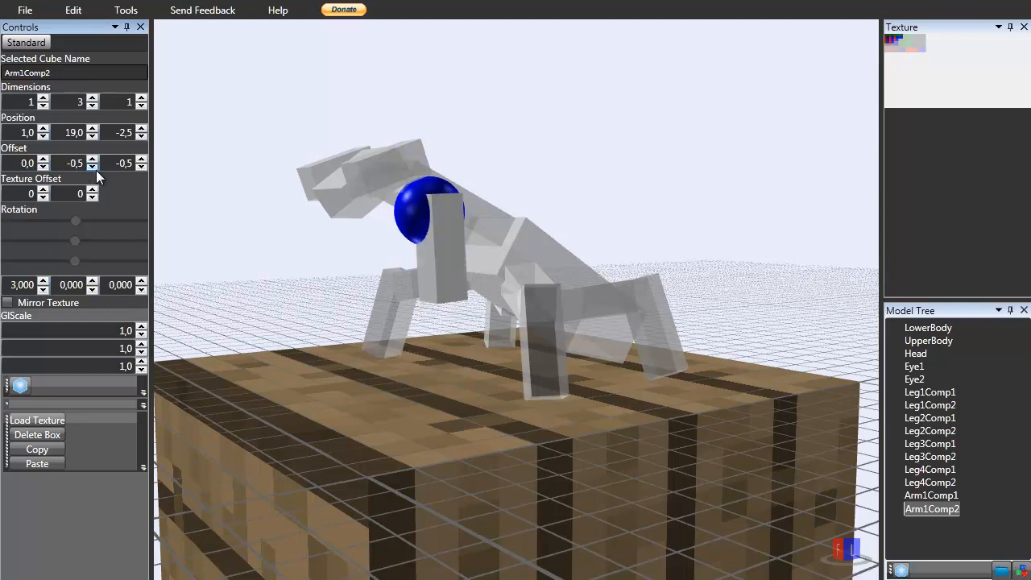
Rotate Arm1Comp2 to -115 on the X axis.
click(44, 281)
click(43, 281)
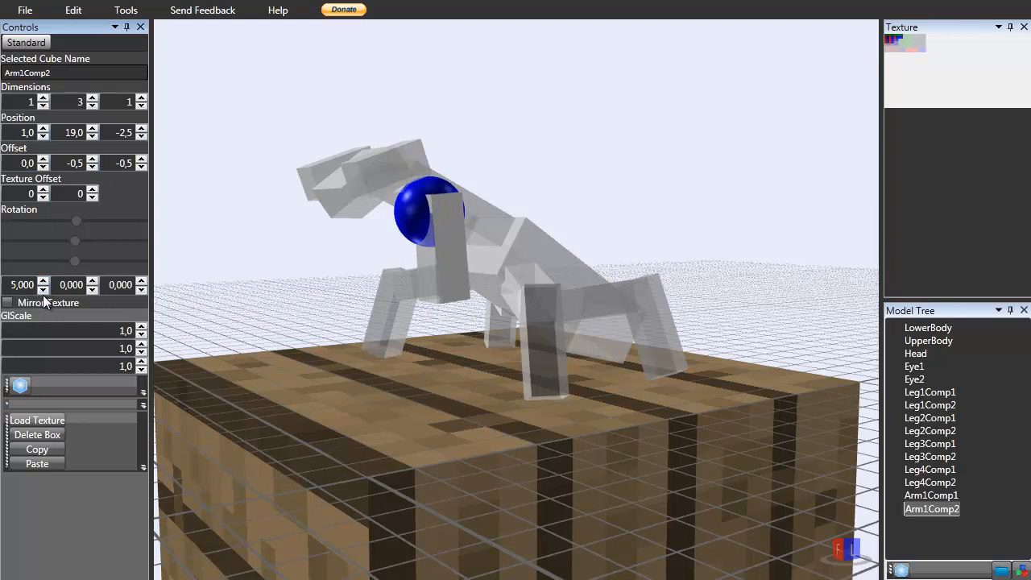
click(43, 289)
drag(43, 288, 43, 289)
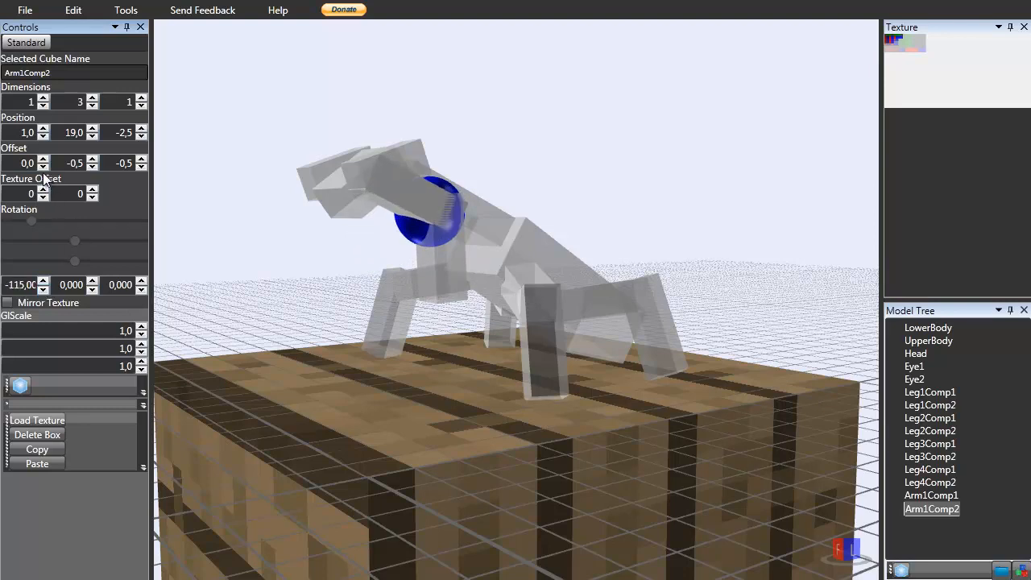
click(42, 128)
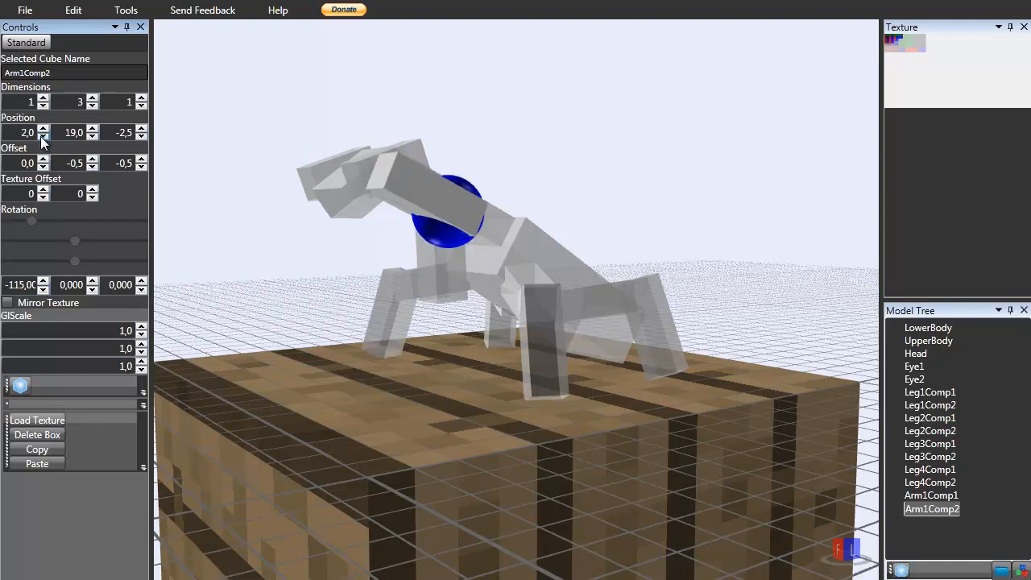
click(42, 136)
click(94, 129)
click(93, 128)
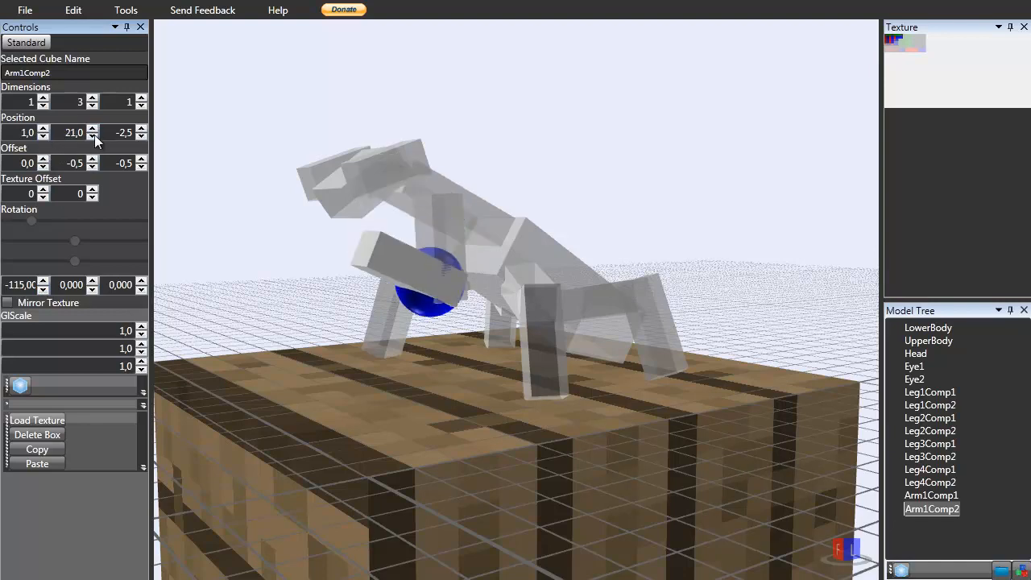
click(93, 137)
click(93, 136)
click(91, 160)
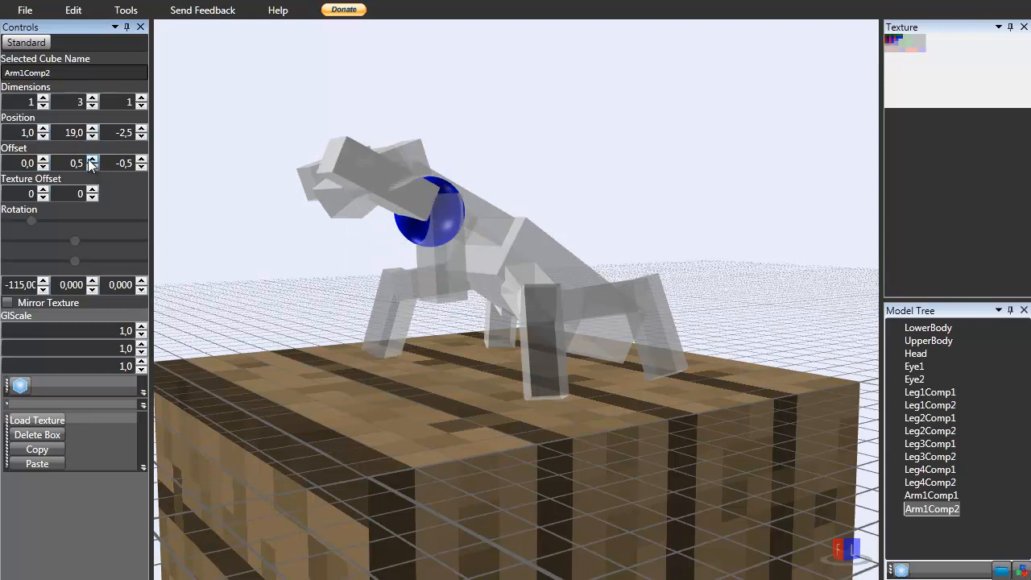
click(91, 167)
click(43, 159)
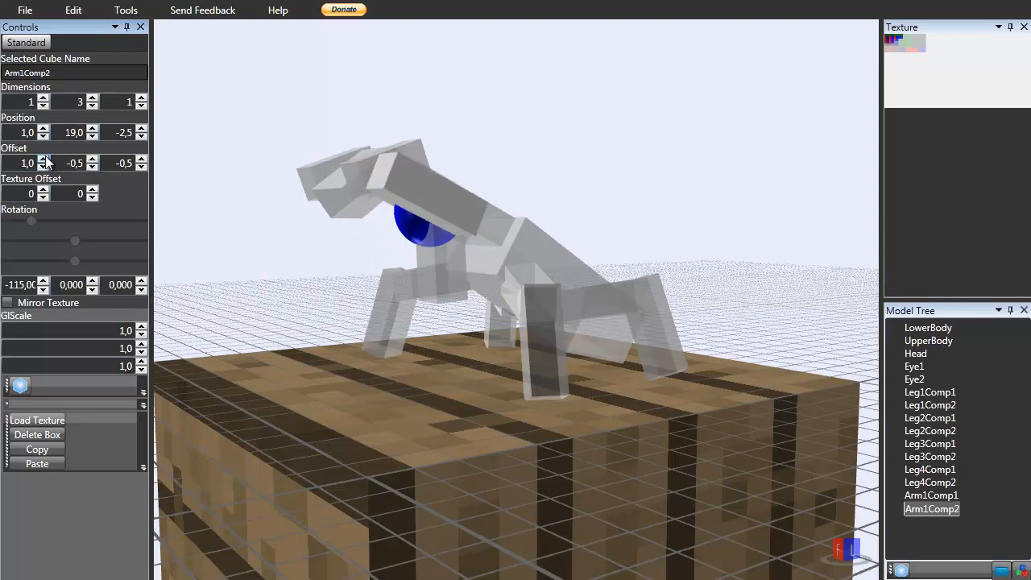
click(44, 167)
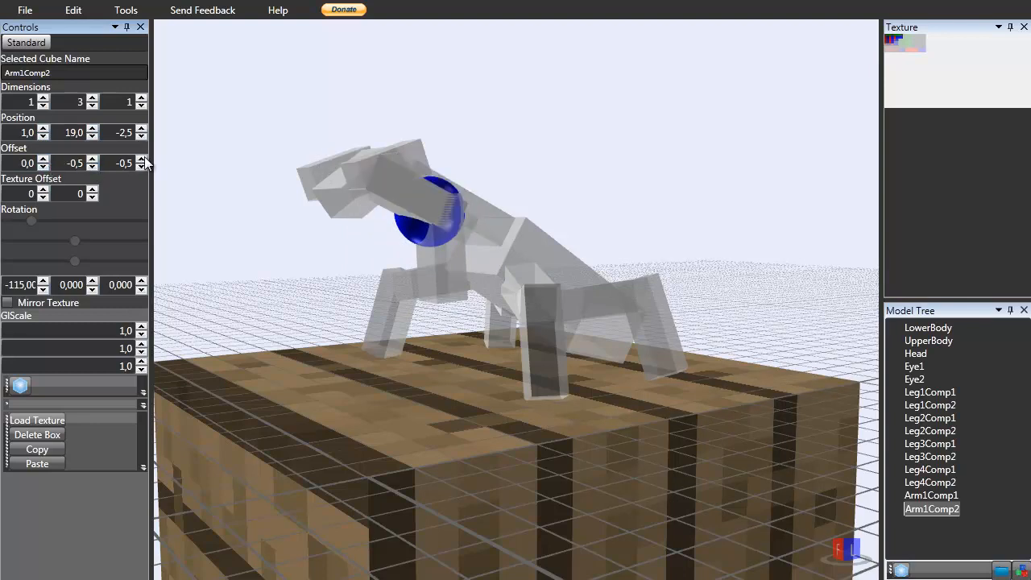
Set Arm1Comp2's Z offset to 1,5.
click(142, 160)
click(142, 160)
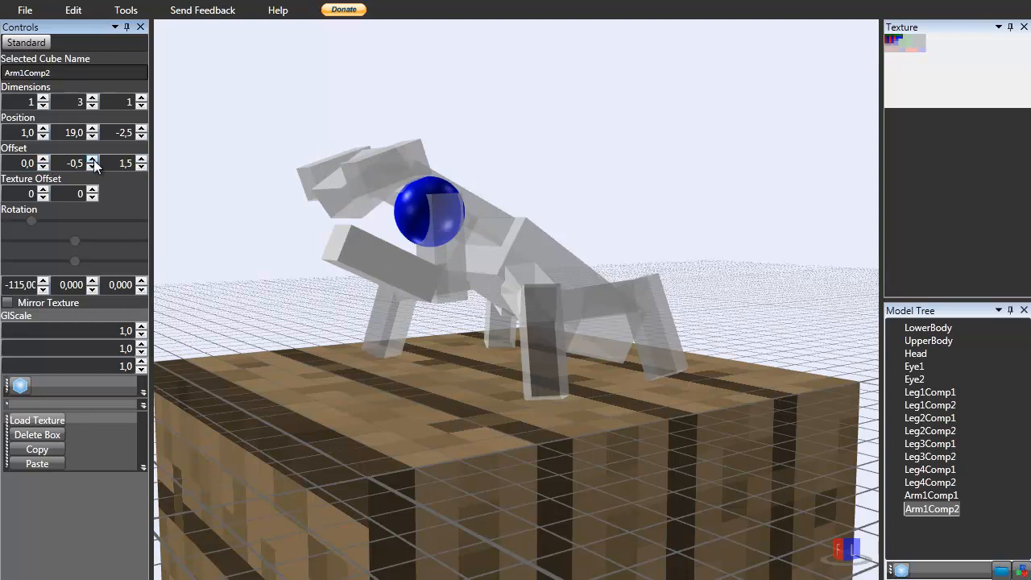
drag(515, 111, 695, 206)
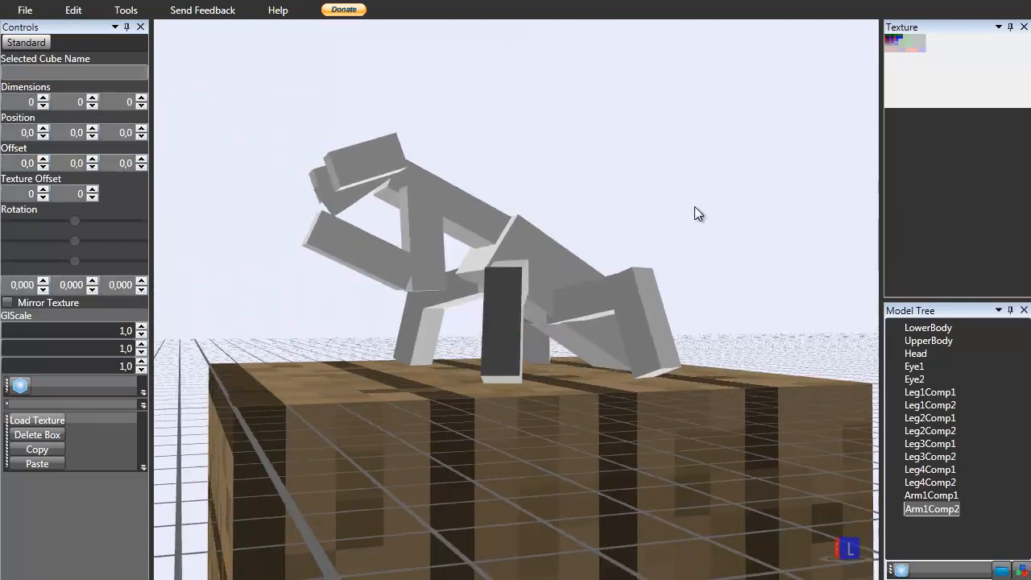
click(349, 263)
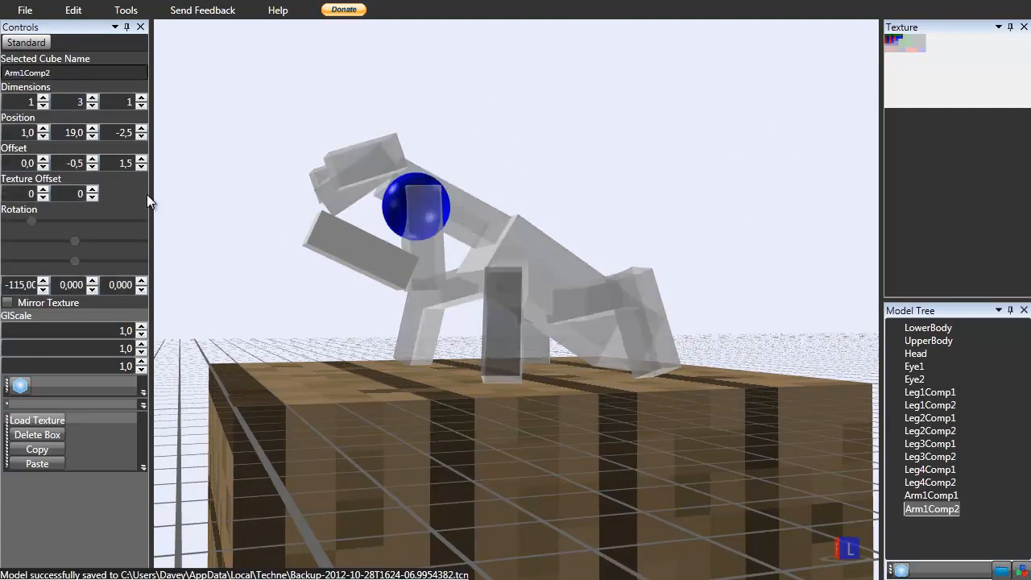
Set Arm1Comp2's Y offset to 0.
click(93, 158)
click(95, 169)
double_click(82, 164)
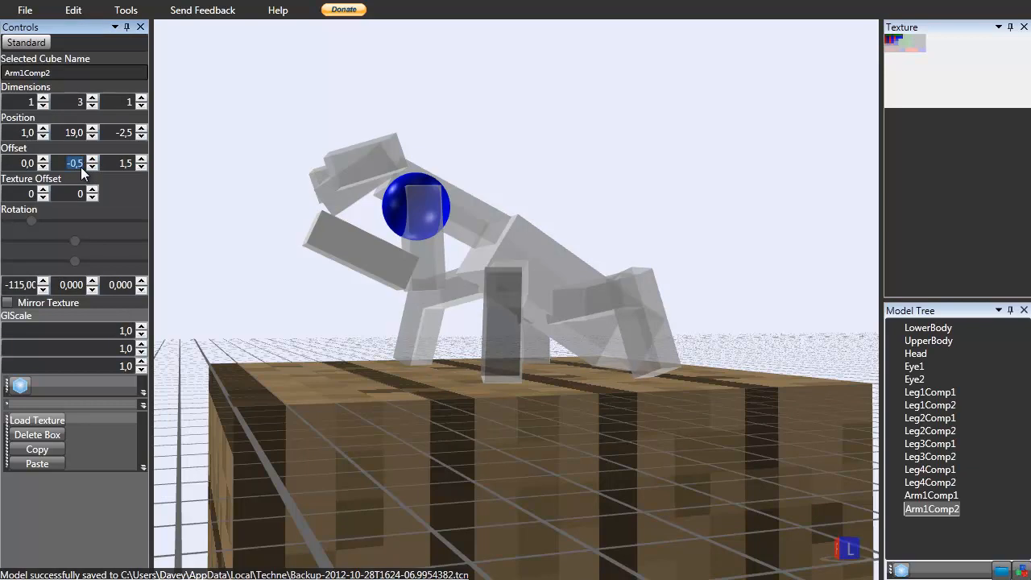
text(0)
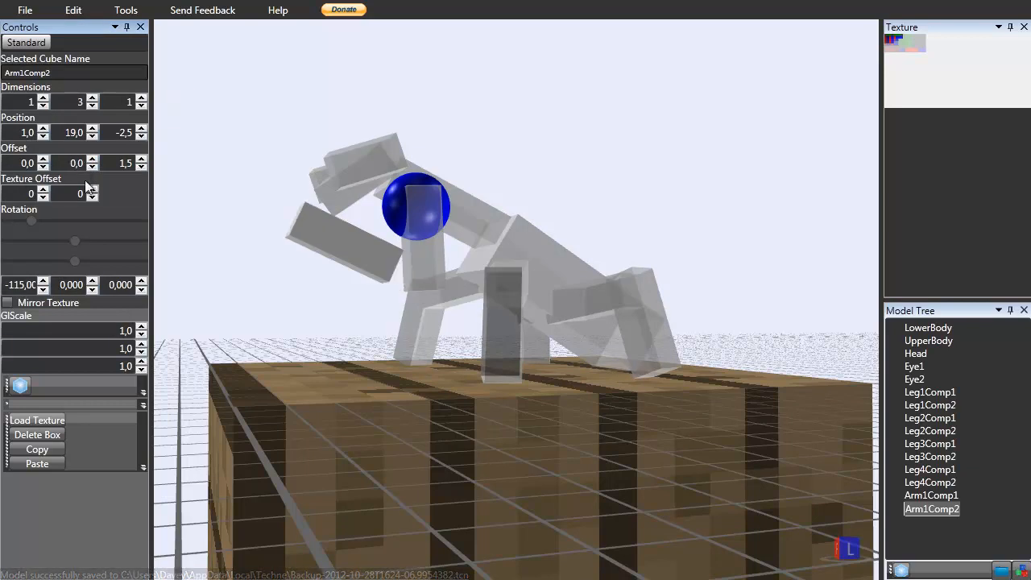
Compare against the praying mantis reference photos and rotate Arm1Comp2 to -125 on the X axis.
drag(499, 96, 556, 148)
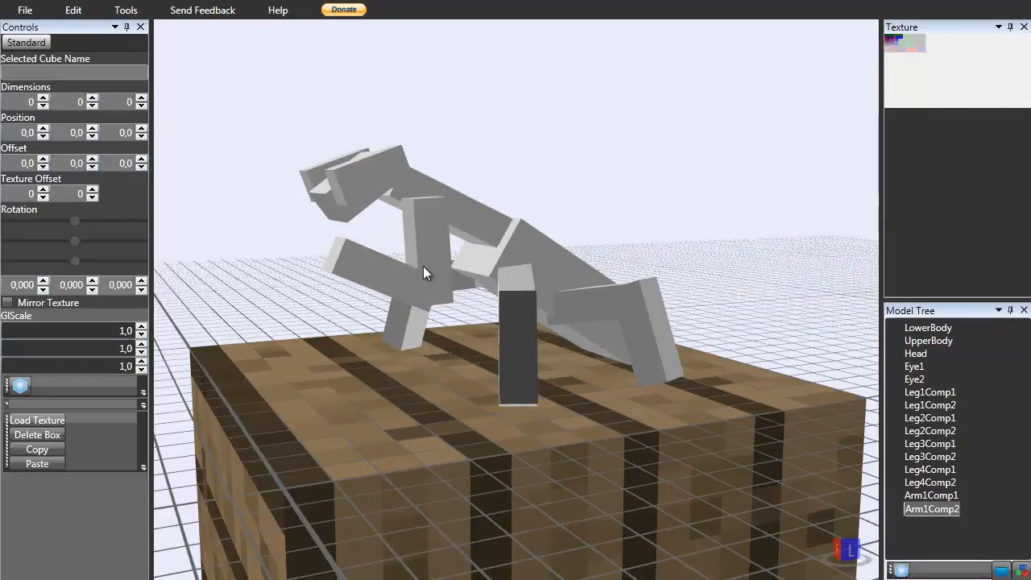
click(423, 268)
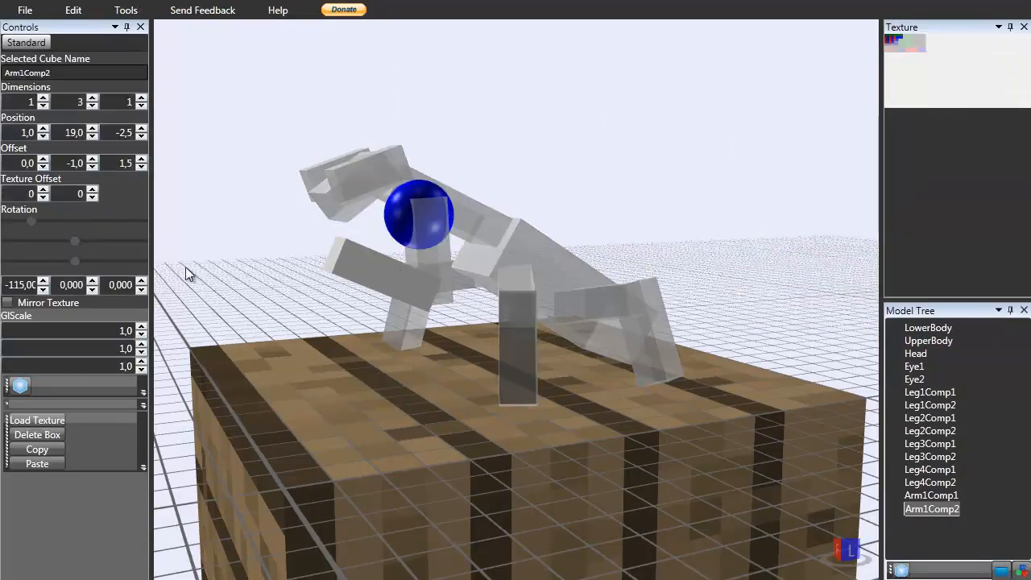
click(42, 291)
click(41, 290)
click(42, 290)
click(42, 290)
click(42, 290)
click(41, 291)
click(45, 281)
click(45, 281)
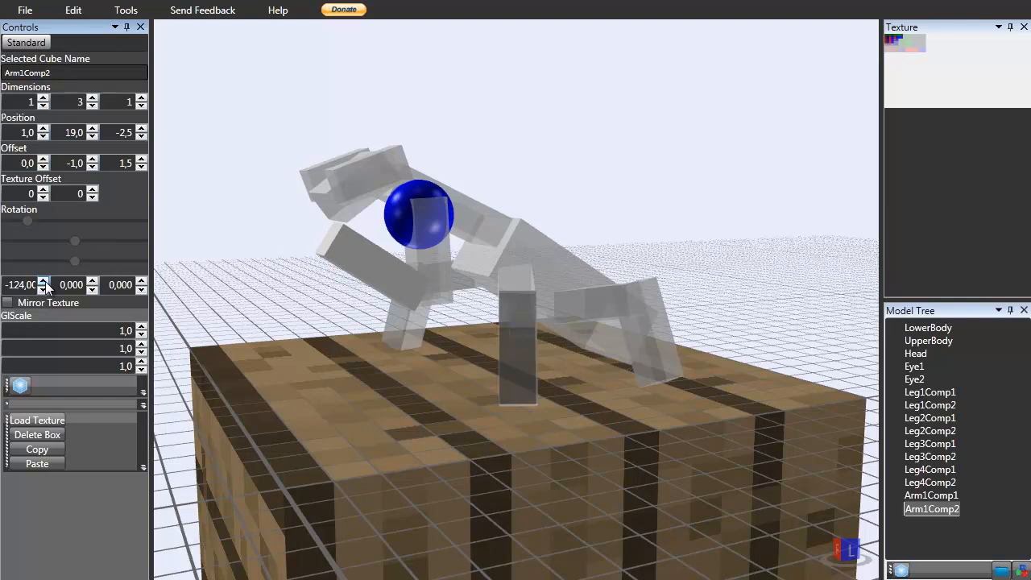
click(45, 288)
right_drag(413, 317, 343, 288)
Set Arm1Comp2's Y offset to -0,5 and its Z offset to 1.
double_click(72, 164)
text(-0)
key(Return)
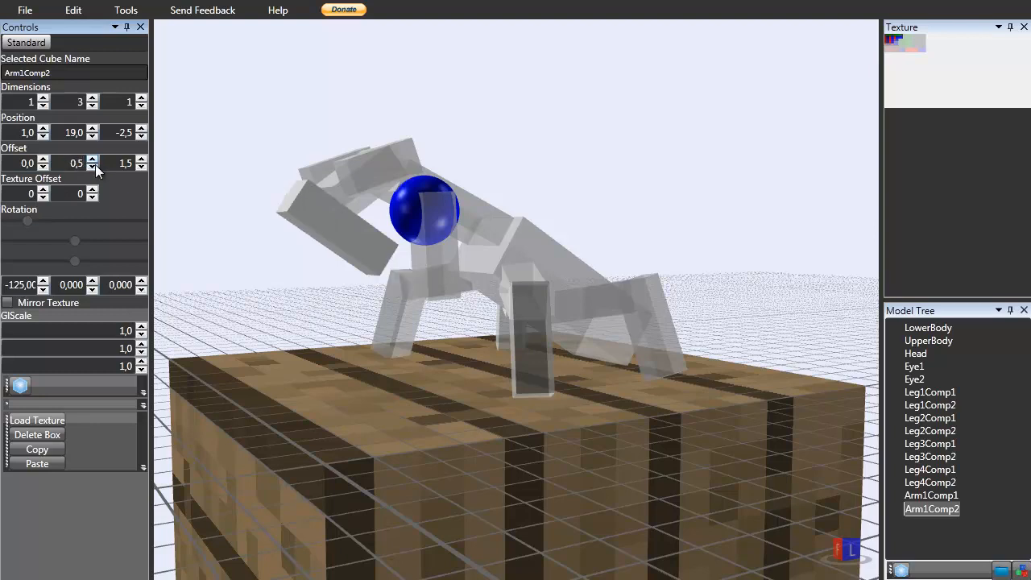
click(95, 167)
click(141, 167)
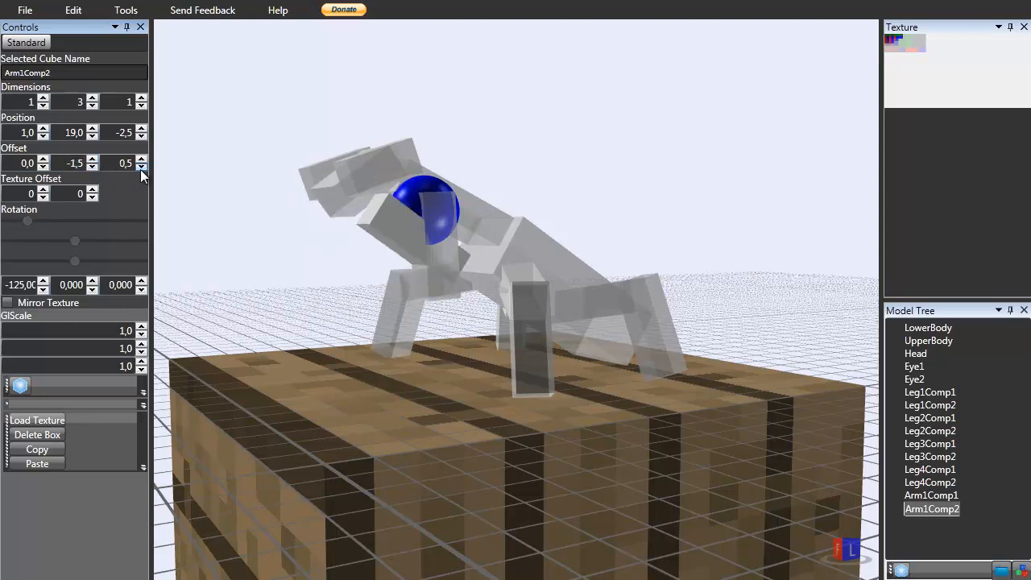
double_click(128, 160)
text(1)
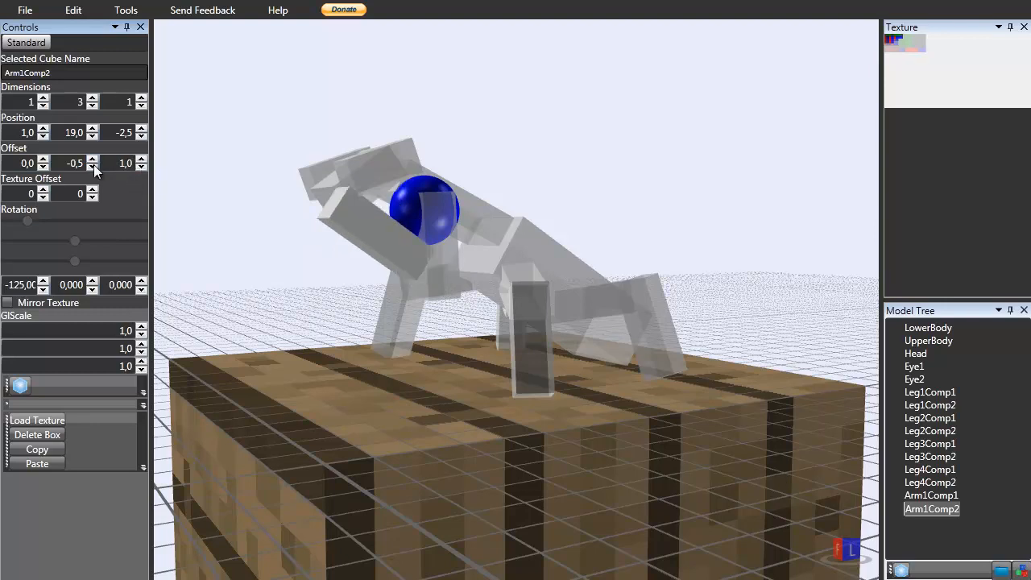
Rotate Arm1Comp2 to -120 on the X axis.
click(598, 159)
mouse_move(598, 160)
right_down()
mouse_move(554, 168)
mouse_move(603, 172)
right_up()
click(437, 227)
click(377, 247)
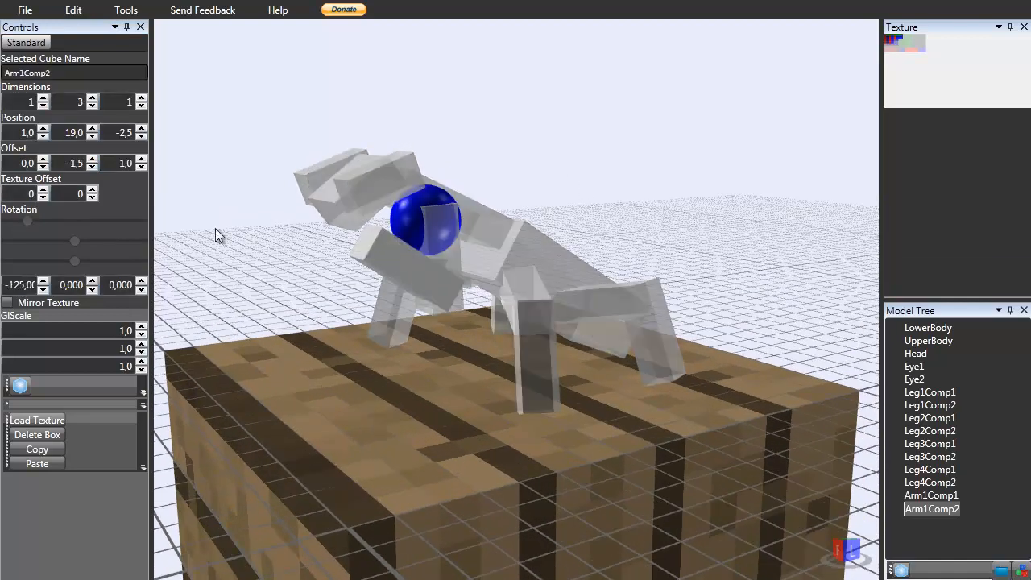
click(46, 290)
click(42, 288)
click(45, 282)
click(45, 282)
click(45, 282)
click(45, 282)
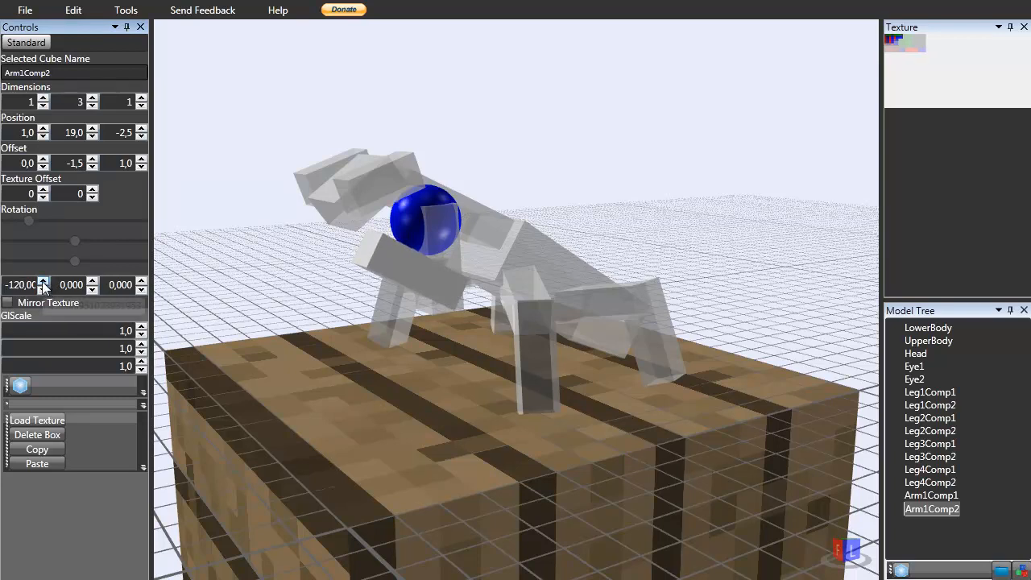
Set Arm1Comp2's Y offset to -1,5 and its Z offset to 1,5.
click(92, 166)
click(93, 160)
click(93, 160)
click(94, 168)
right_drag(285, 214, 307, 215)
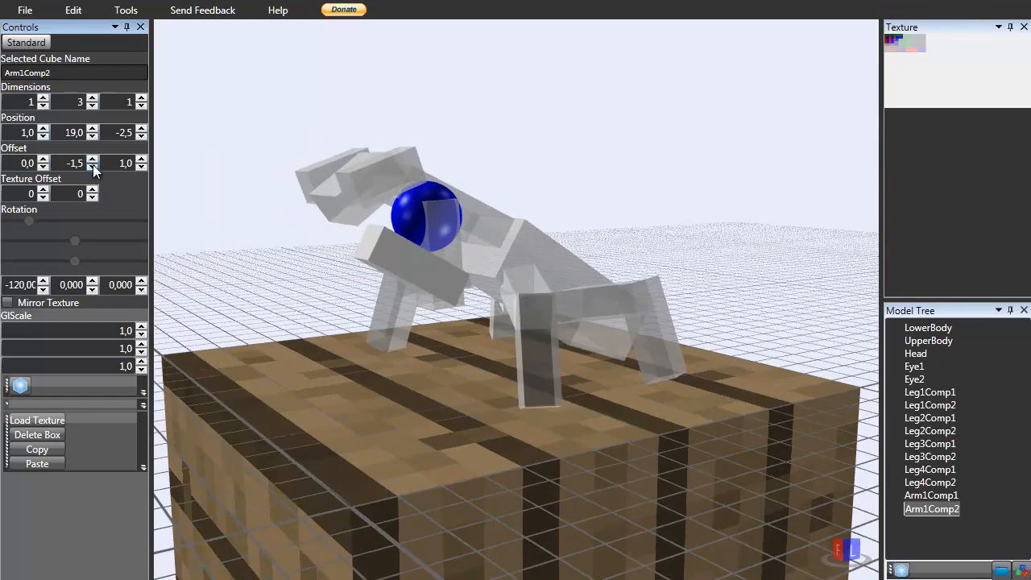
click(142, 160)
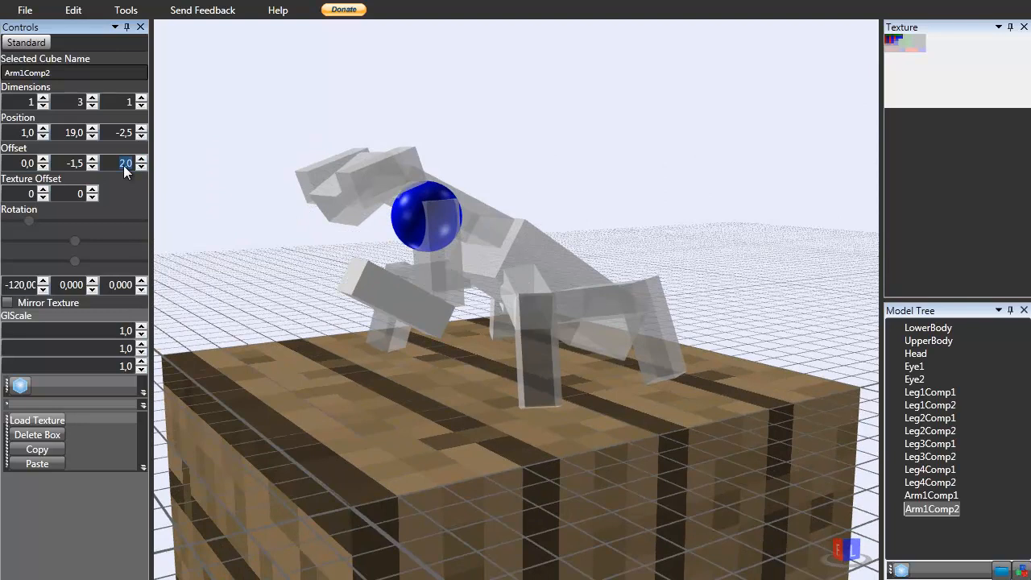
key(Return)
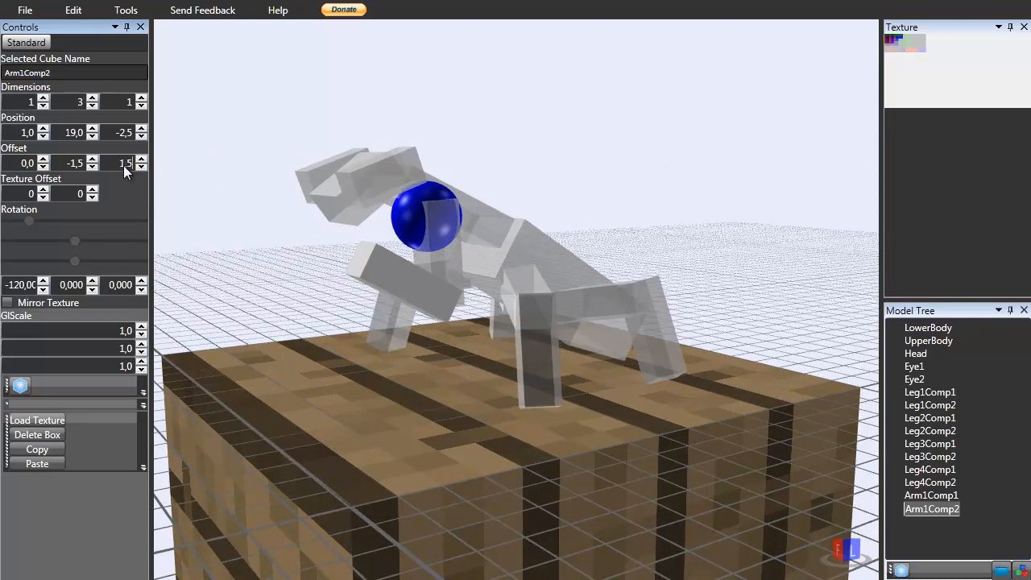
Set Arm1Comp2's Y offset to -1 and rotate it to -114 on the X axis.
right_drag(471, 174, 437, 242)
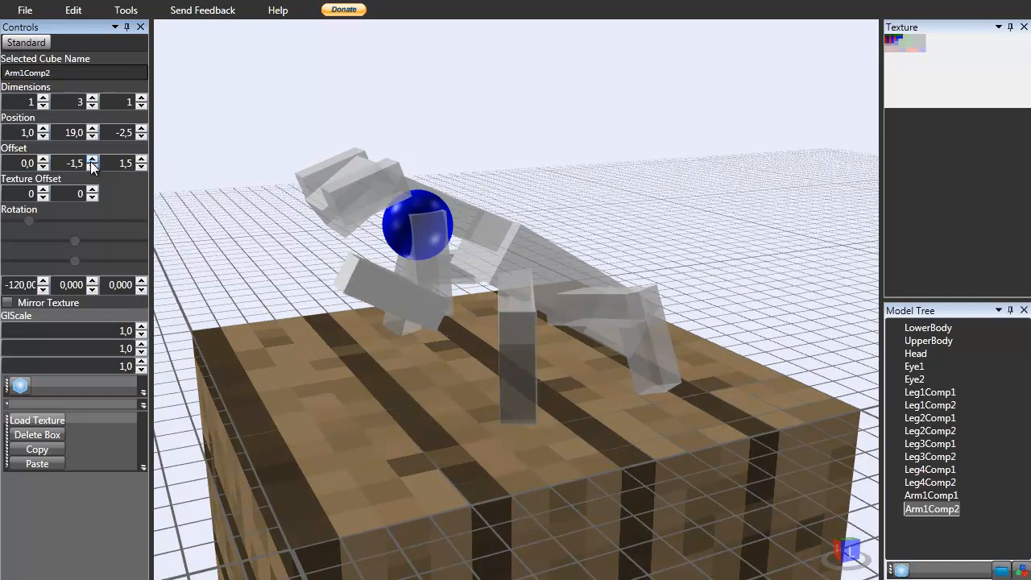
click(470, 167)
right_drag(470, 167, 441, 264)
click(441, 258)
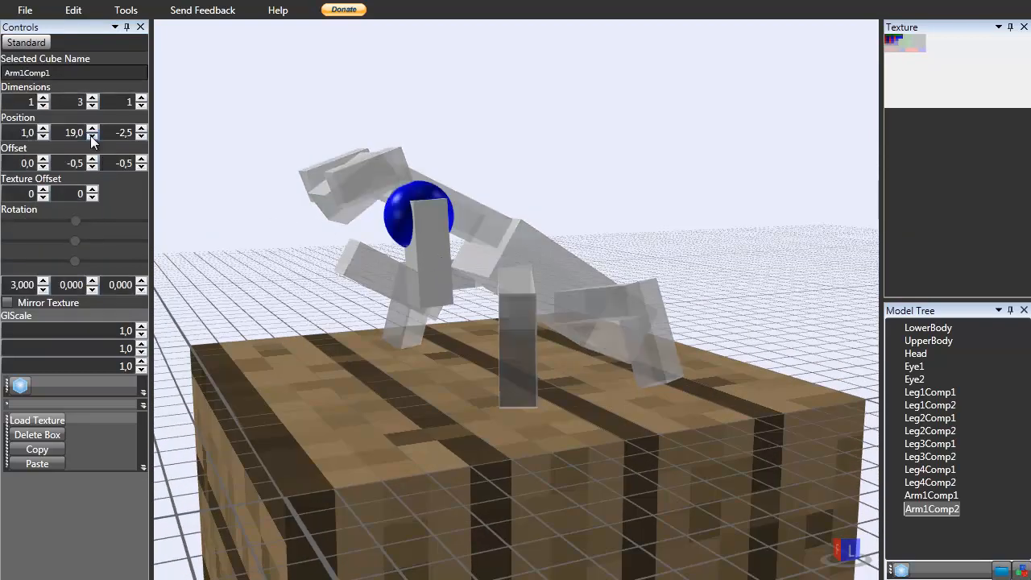
click(391, 123)
click(408, 288)
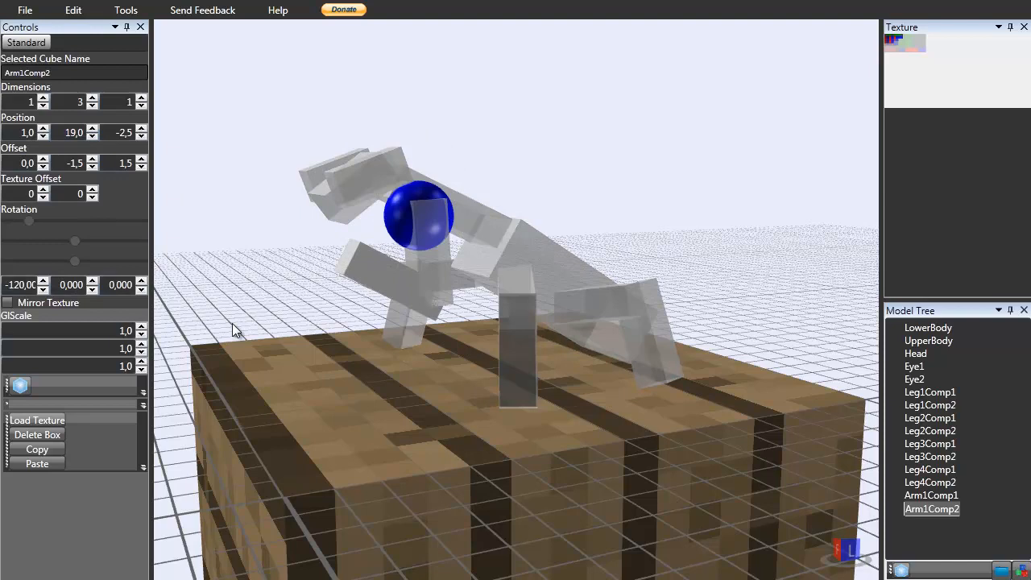
click(42, 280)
click(42, 280)
double_click(80, 163)
text(-1)
key(Return)
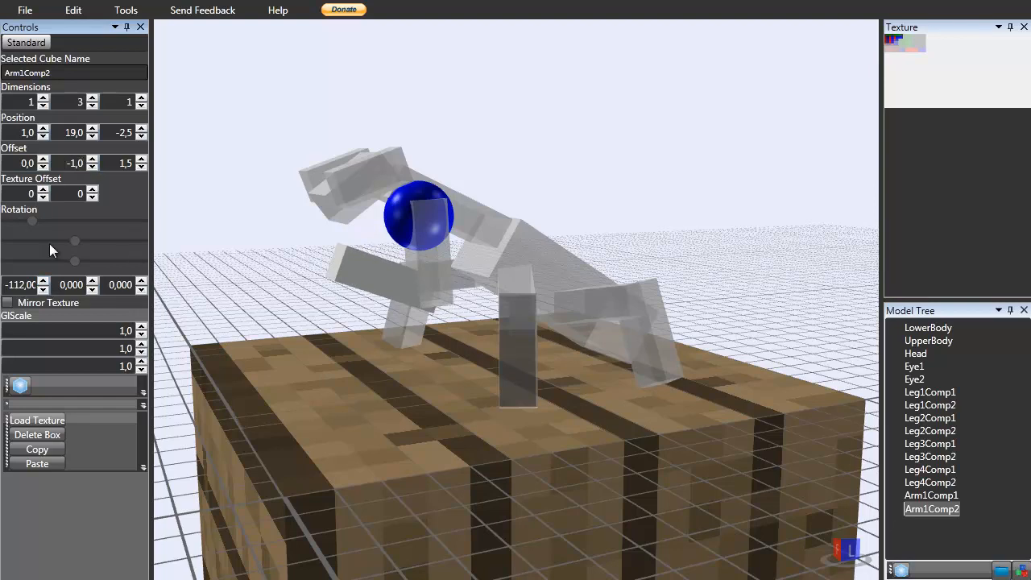
click(43, 288)
click(42, 289)
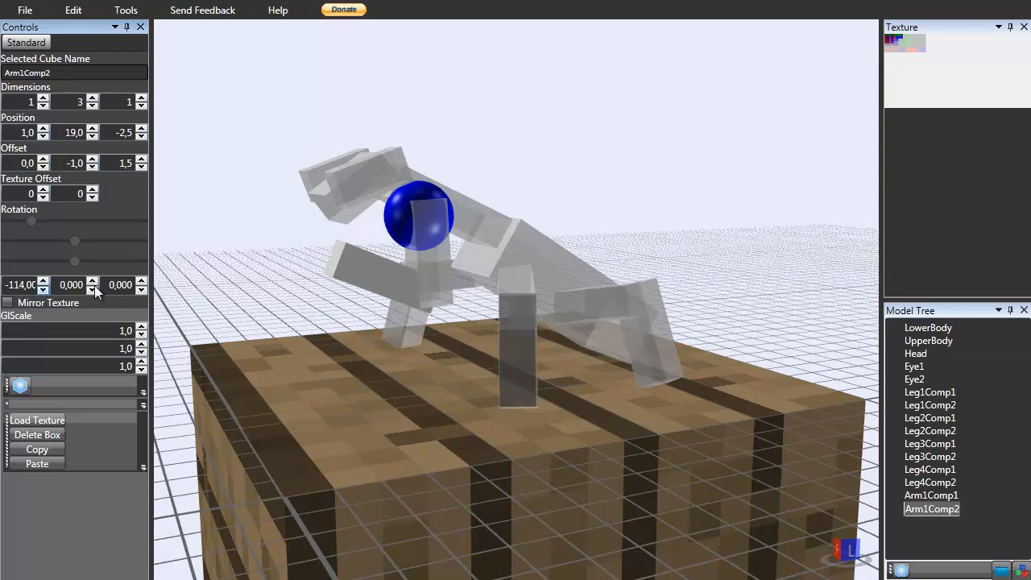
Paste a copy of Arm1Comp2 and rename the copy Arm1Comp3.
drag(670, 187, 470, 244)
click(470, 244)
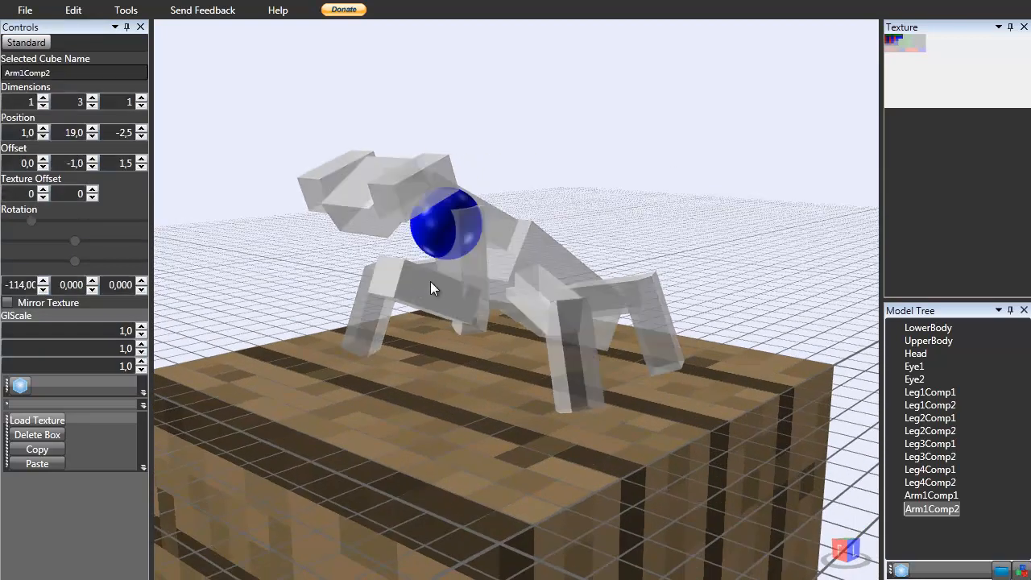
key(ctrl+v)
double_click(955, 524)
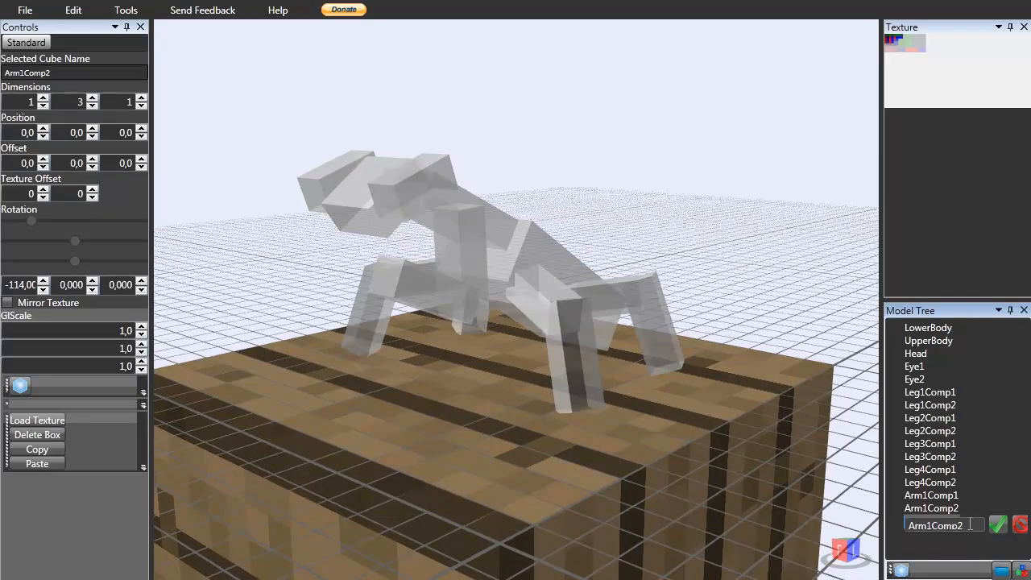
text(3)
key(Return)
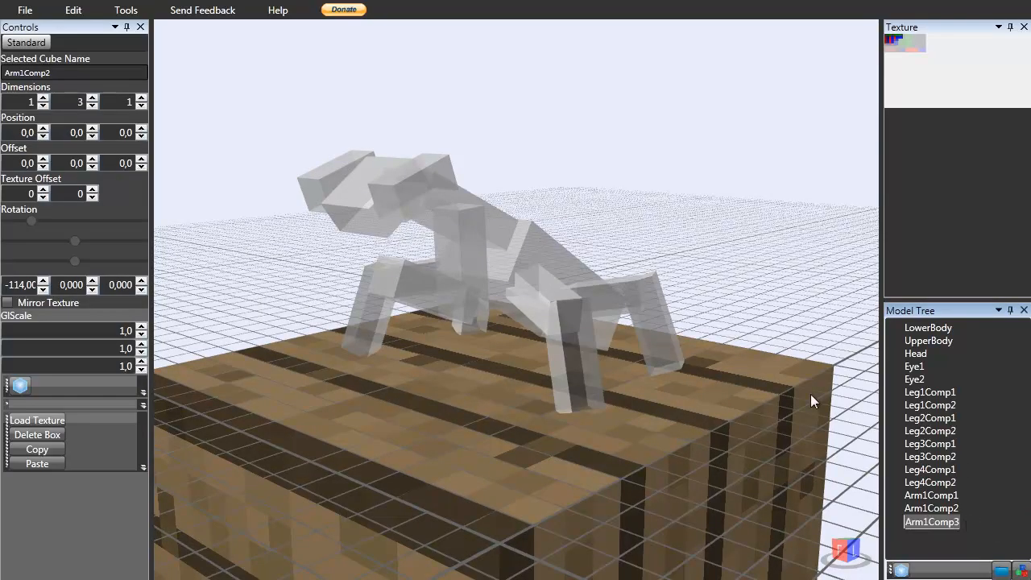
Position Arm1Comp3 at 1, 19, -2,5.
scroll(590, 283, down, 5)
mouse_move(603, 241)
right_down()
mouse_move(433, 257)
mouse_move(557, 242)
mouse_move(698, 256)
mouse_move(735, 247)
mouse_move(563, 243)
mouse_move(586, 244)
right_up()
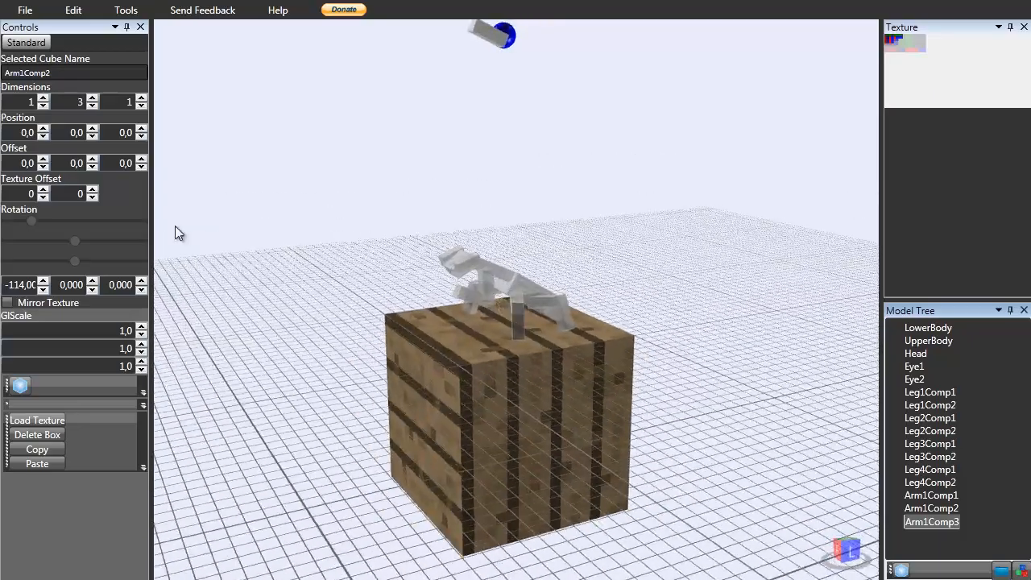
drag(94, 130, 94, 131)
scroll(271, 231, up, 5)
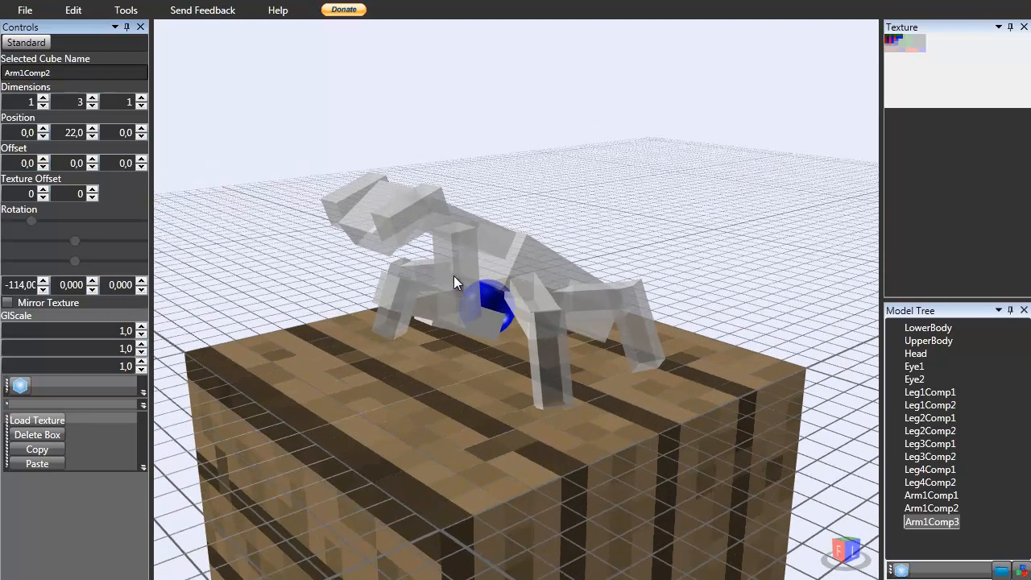
click(497, 320)
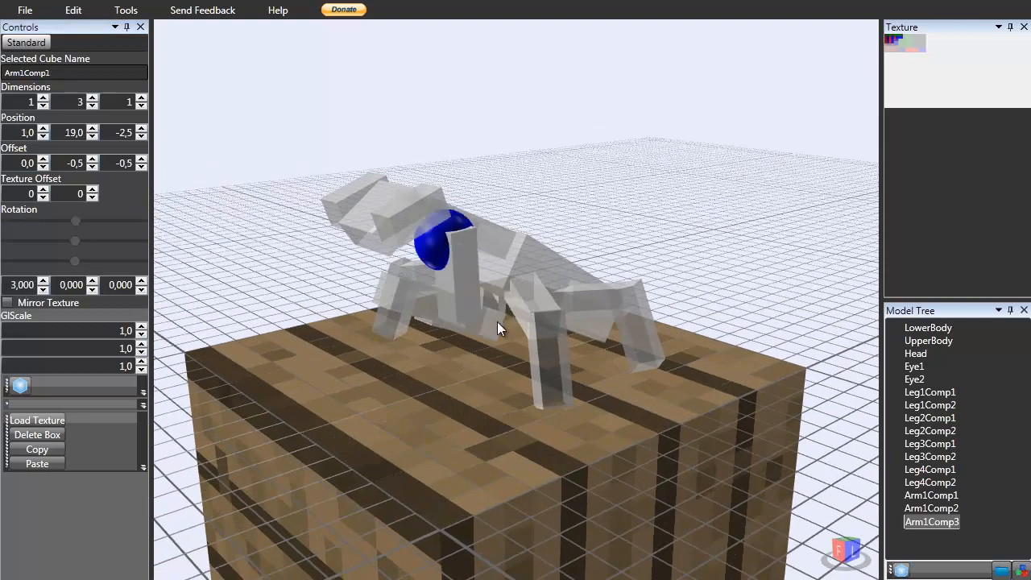
click(497, 322)
double_click(68, 135)
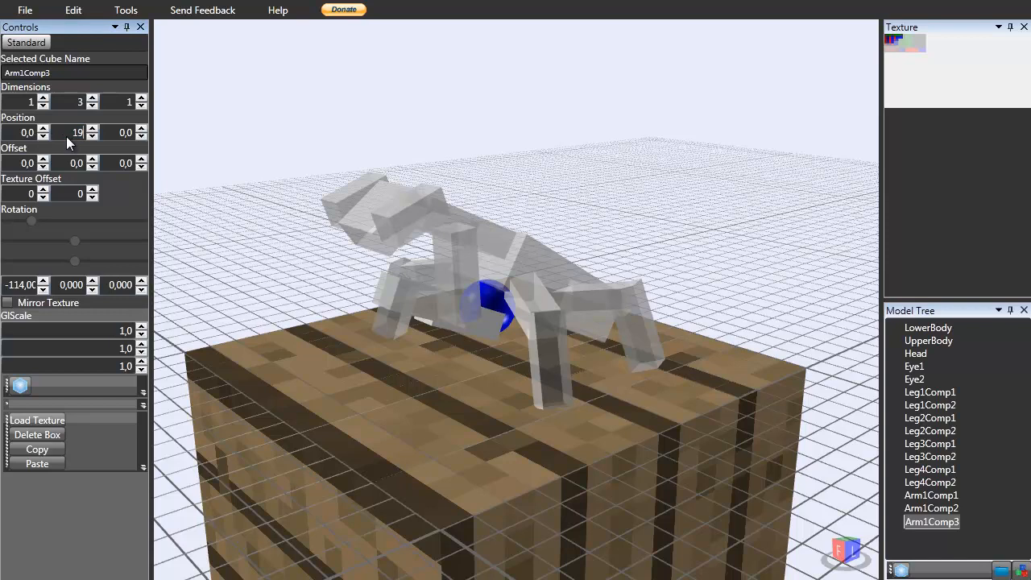
double_click(30, 135)
text(1)
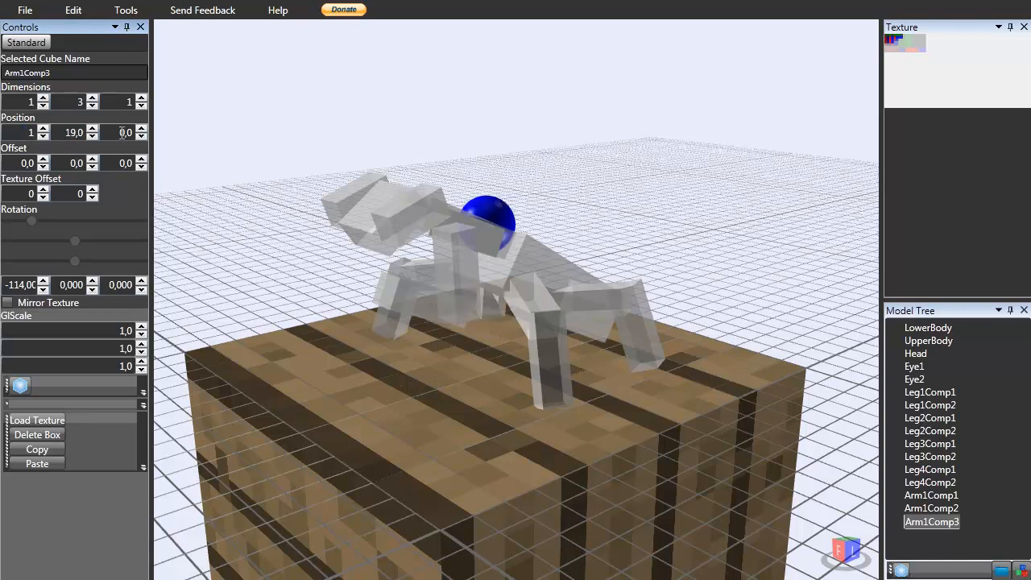
double_click(124, 133)
text(-2,5)
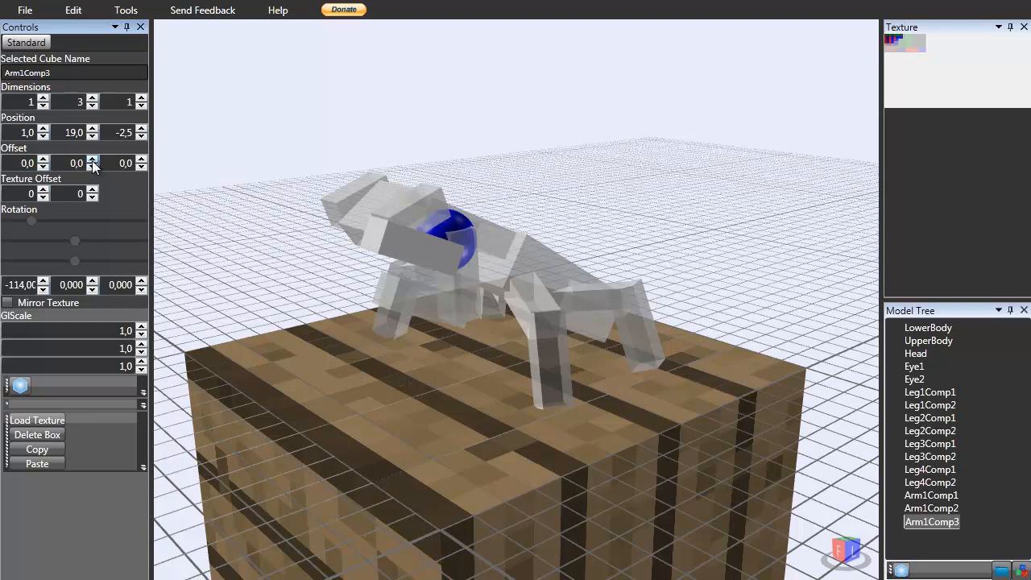
Rotate Arm1Comp3 to -17 on the X axis and set its Y offset to 1 and Z offset to -3.
click(142, 159)
click(142, 159)
mouse_move(353, 243)
right_down()
mouse_move(363, 256)
mouse_move(356, 228)
mouse_move(350, 234)
right_up()
click(42, 281)
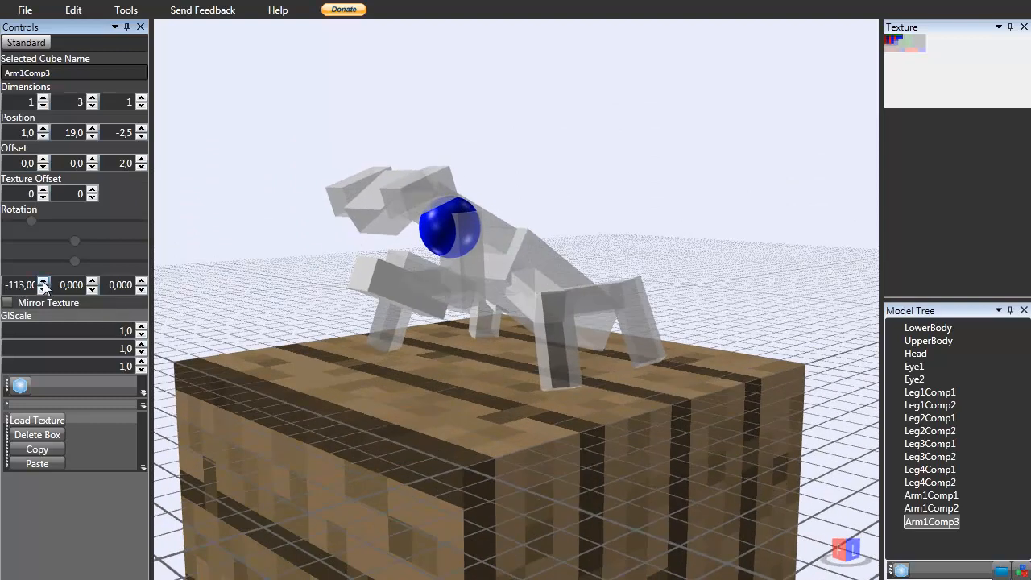
double_click(126, 165)
text(0)
key(Return)
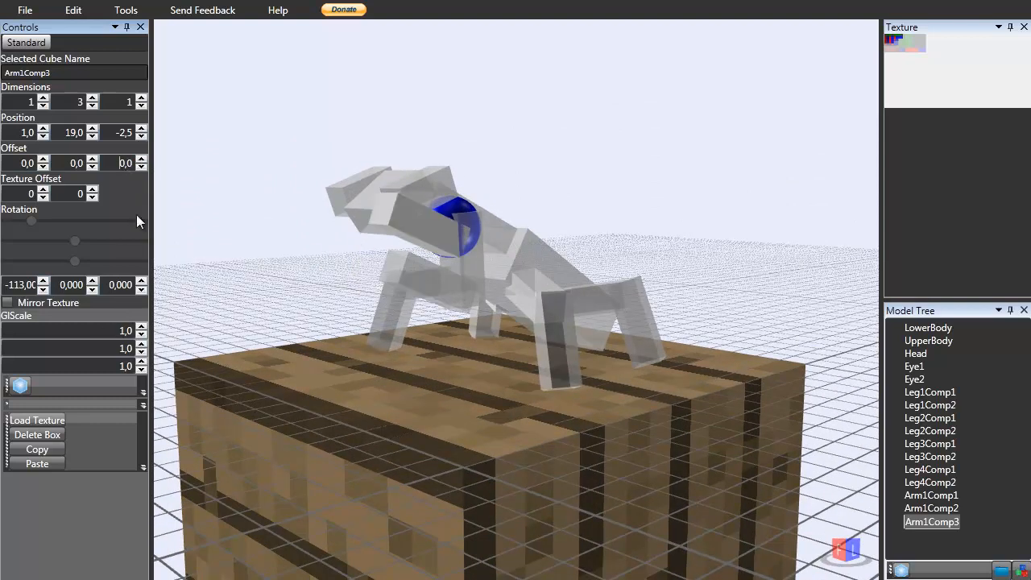
drag(42, 281, 43, 279)
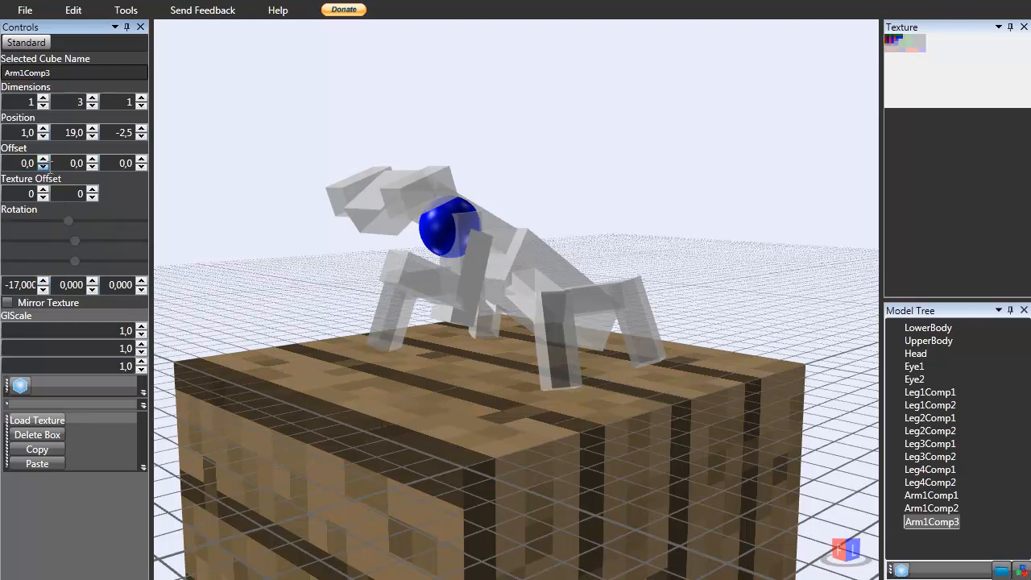
click(92, 159)
click(141, 159)
click(141, 168)
click(141, 168)
click(141, 168)
click(141, 167)
drag(539, 158, 437, 206)
Compare against the praying mantis reference photos and set Arm1Comp3's Y offset to 1,5.
key(super+Tab)
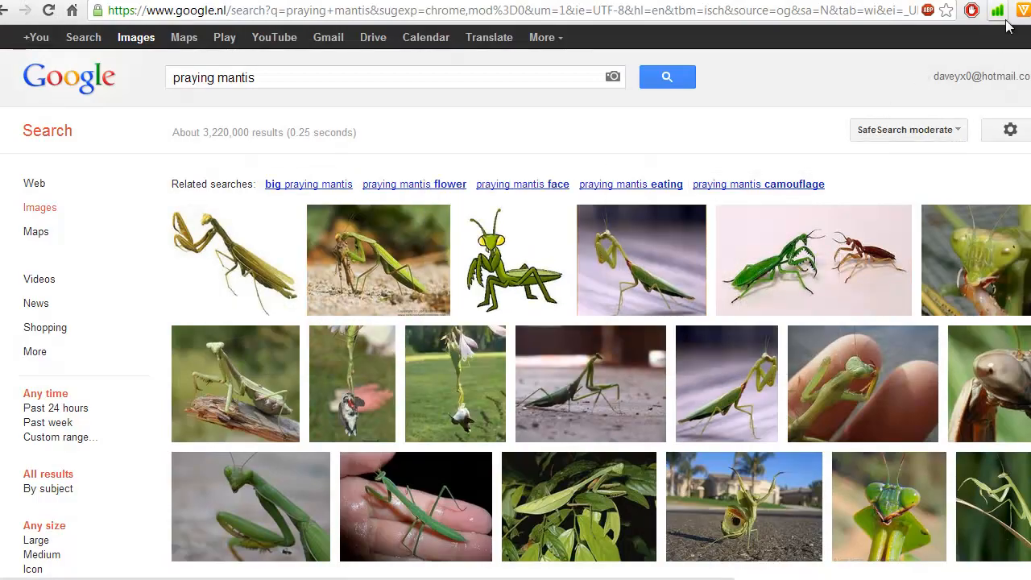
click(1029, 2)
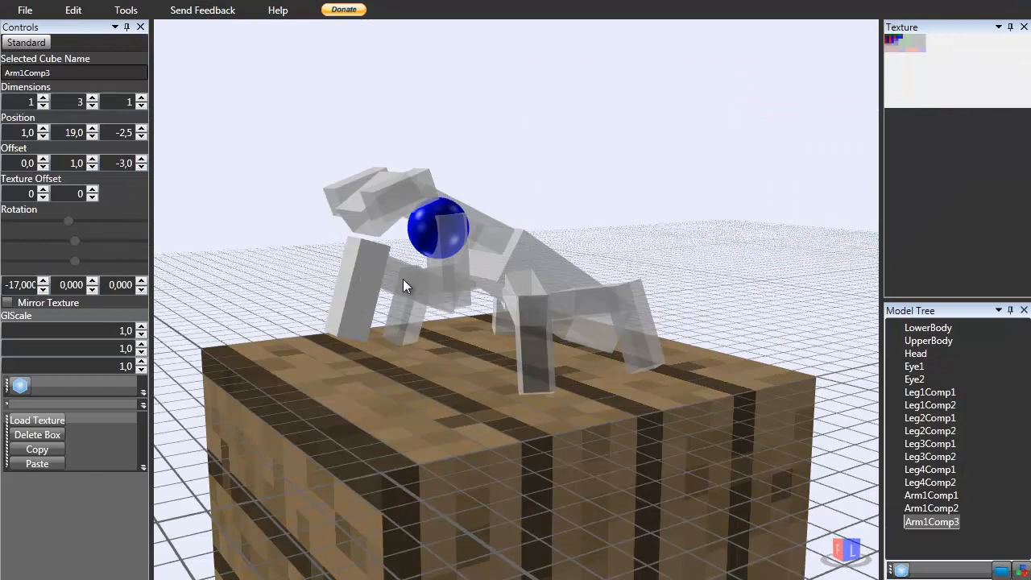
double_click(77, 163)
text(1,5)
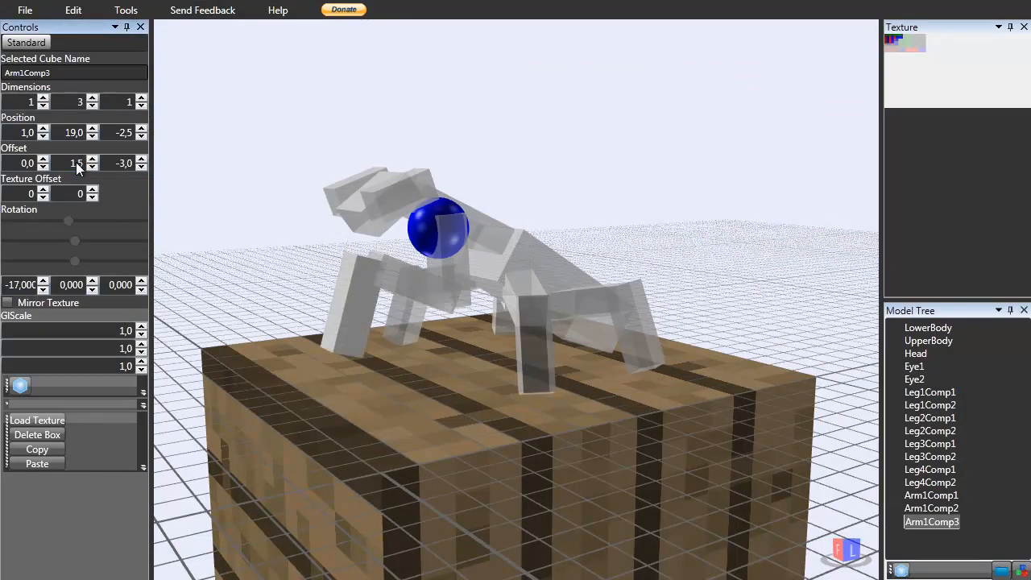
Rotate Arm1Comp3 to -15 on the X axis and adjust its Y offset.
right_drag(562, 256, 145, 234)
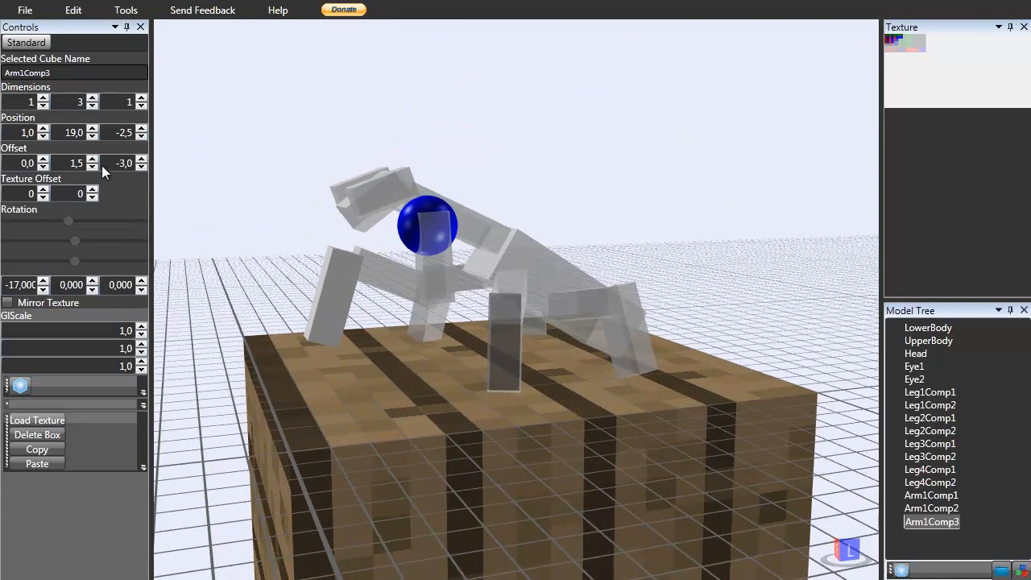
click(144, 160)
click(144, 167)
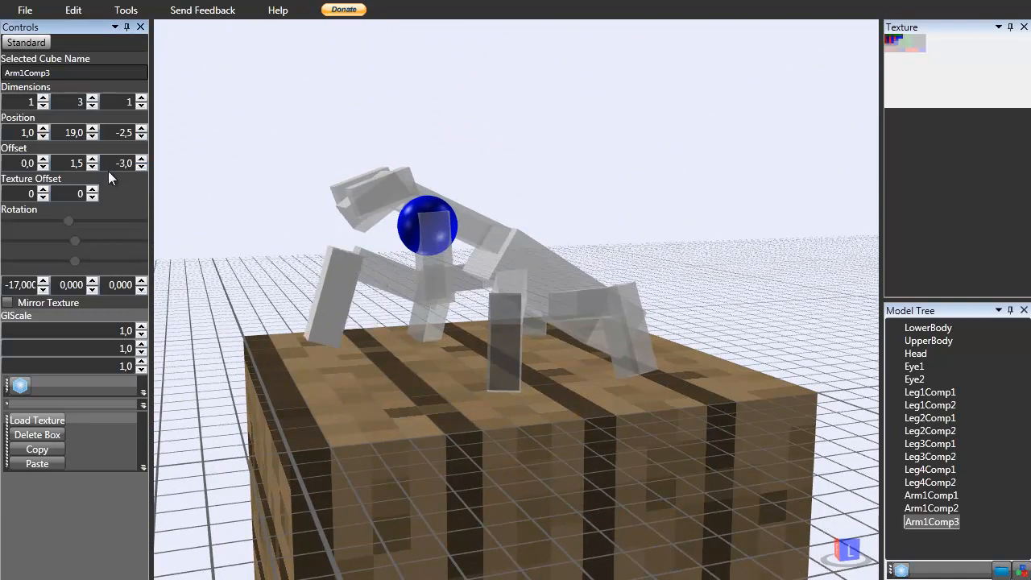
click(43, 282)
click(43, 281)
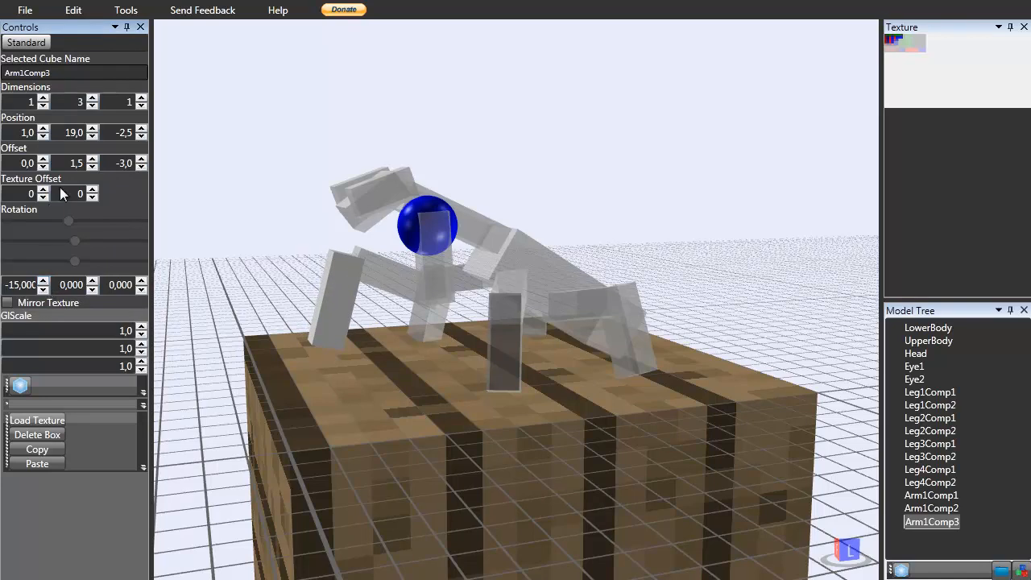
drag(88, 166, 79, 162)
text(2)
double_click(79, 162)
Select Arm1Comp1 and set its Y offset to -0,4.
drag(251, 104, 387, 247)
click(429, 246)
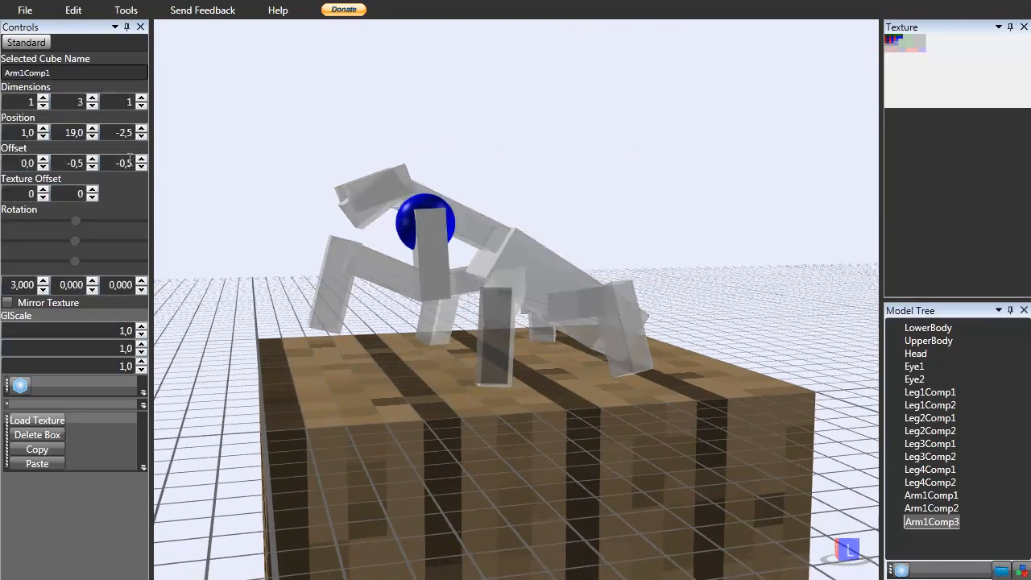
double_click(83, 165)
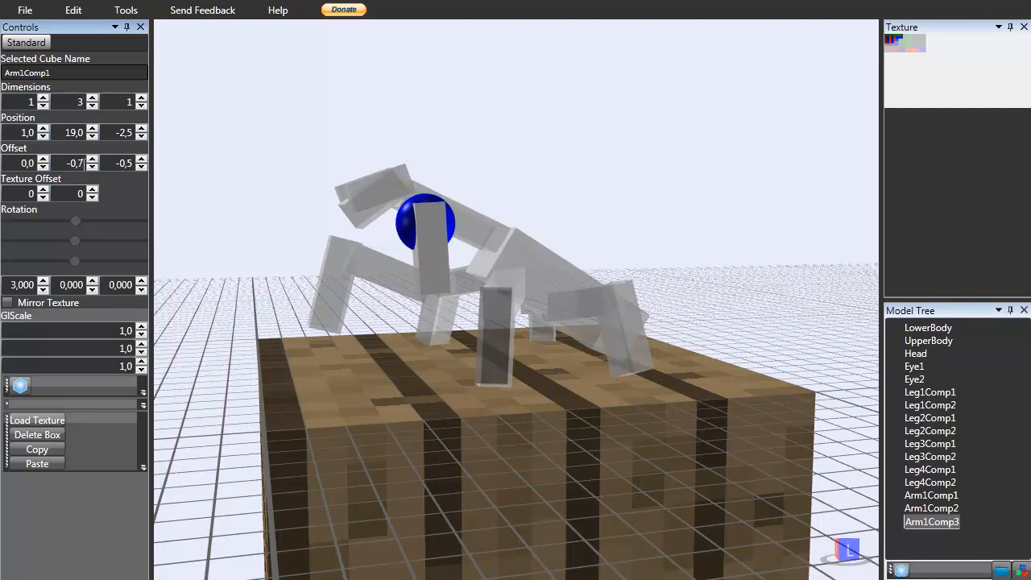
click(95, 160)
double_click(77, 164)
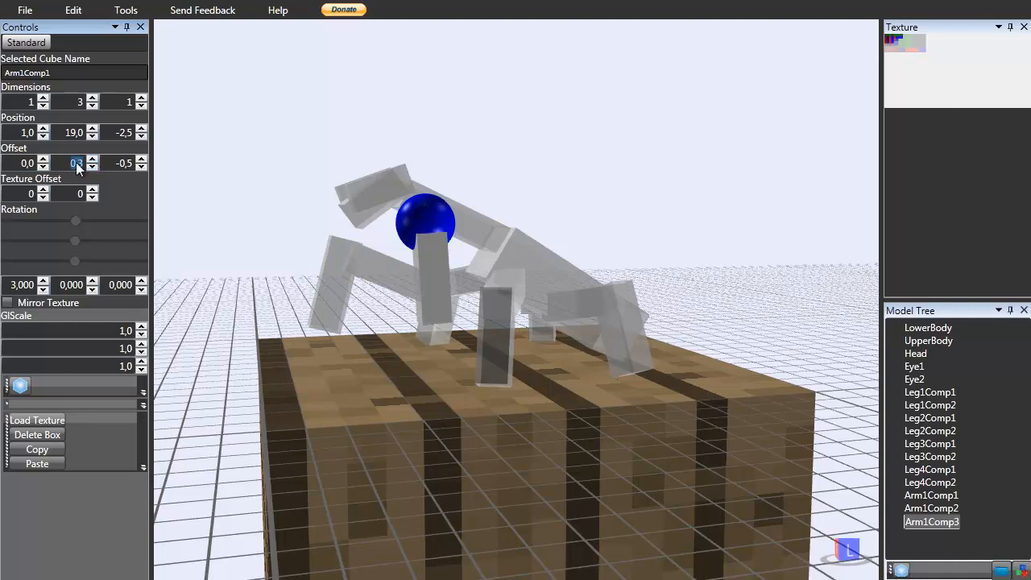
key(BackSpace)
text(-0)
text(,2)
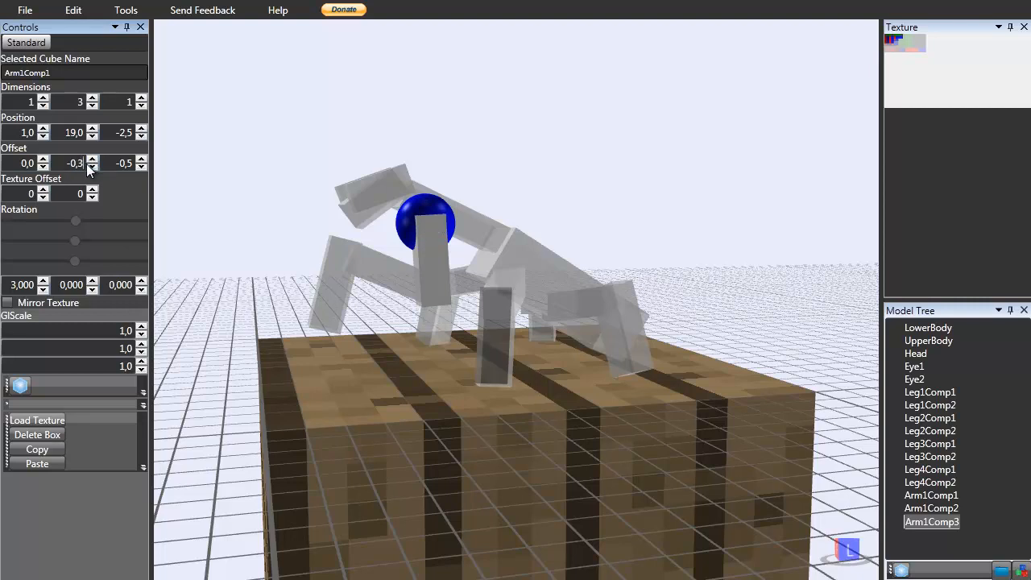
text(4,)
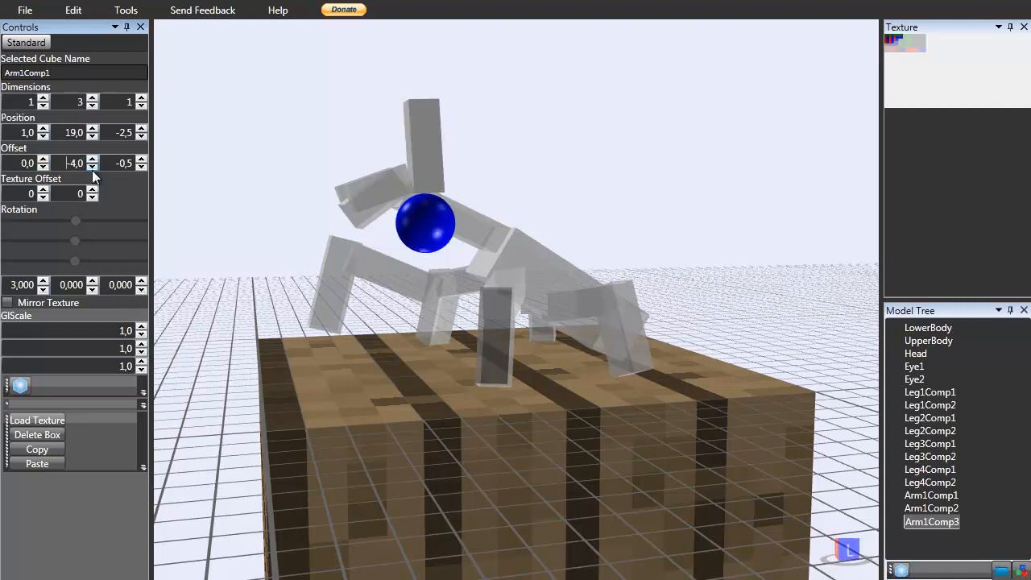
click(92, 167)
double_click(67, 161)
text(-0,)
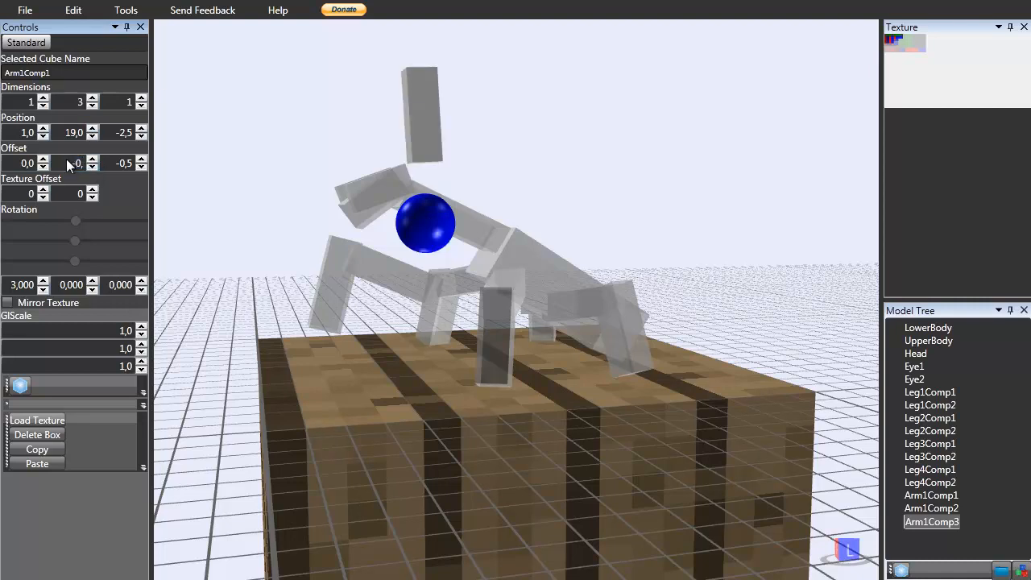
text(4)
key(Return)
Deselect everything and orbit and zoom around the mantis to inspect the front arms.
click(418, 121)
right_drag(418, 121, 500, 210)
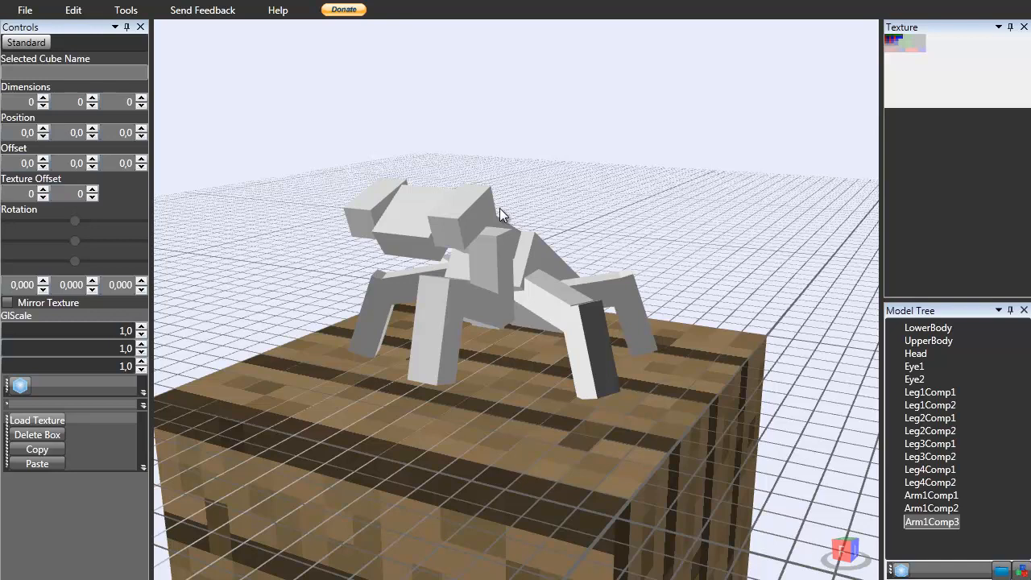
right_drag(500, 208, 470, 210)
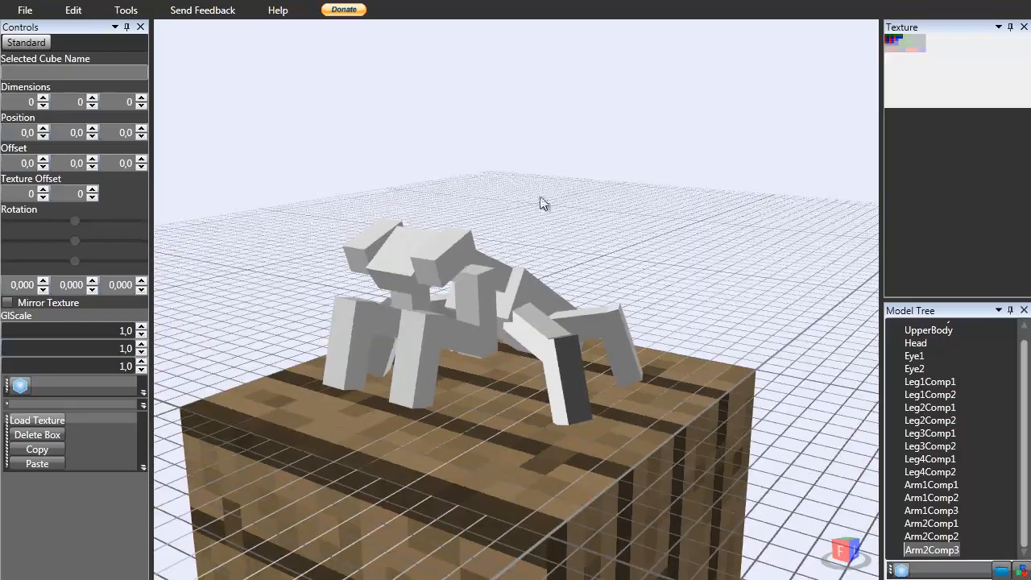
right_drag(543, 203, 710, 340)
scroll(435, 272, up, 3)
scroll(1004, 431, up, 1)
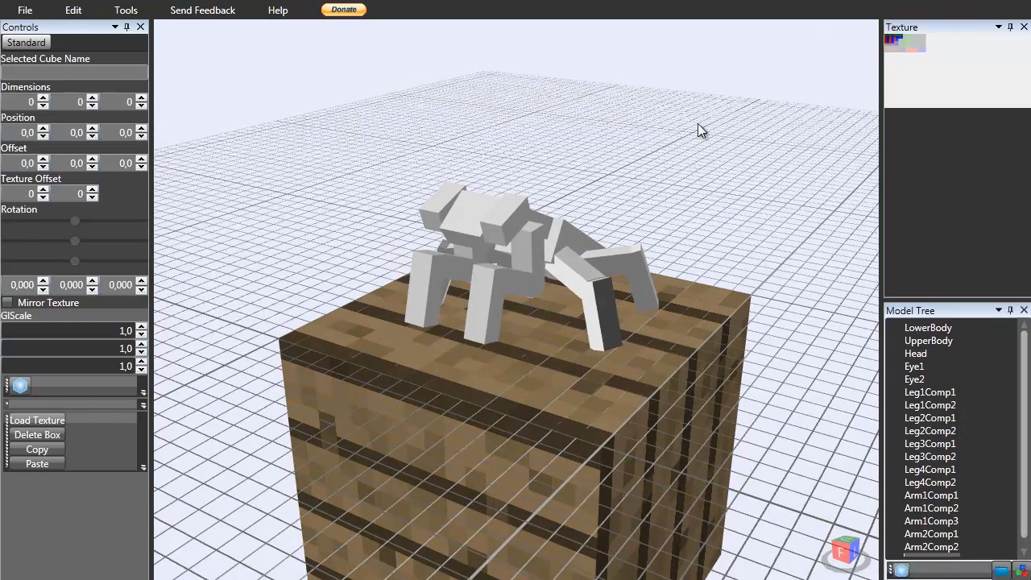
right_drag(478, 298, 495, 277)
scroll(550, 259, up, 4)
right_drag(550, 259, 594, 241)
scroll(617, 256, down, 2)
right_drag(581, 193, 562, 219)
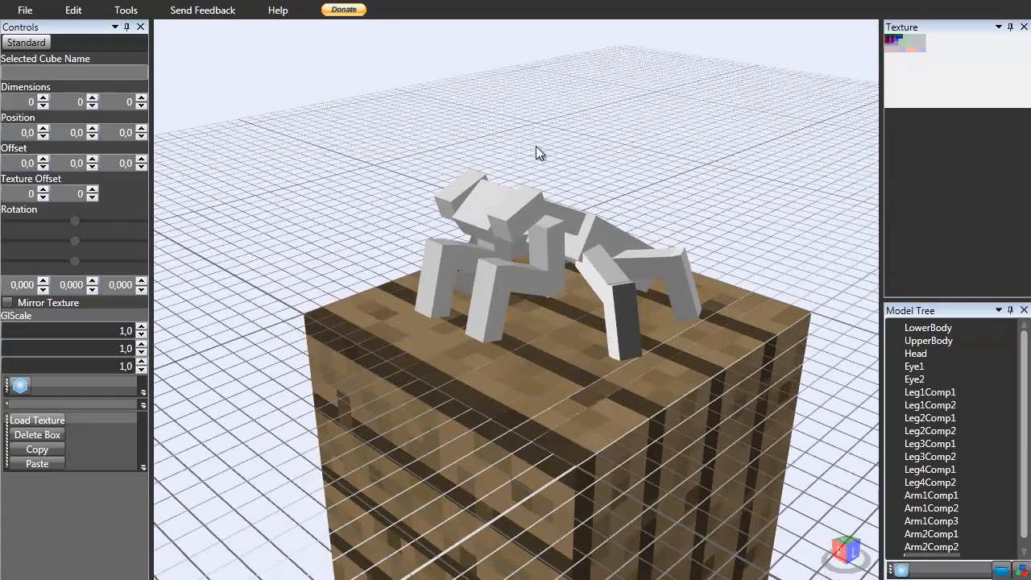
click(491, 195)
click(604, 152)
right_drag(678, 307, 527, 216)
scroll(498, 352, up, 3)
scroll(499, 349, down, 4)
scroll(501, 343, down, 1)
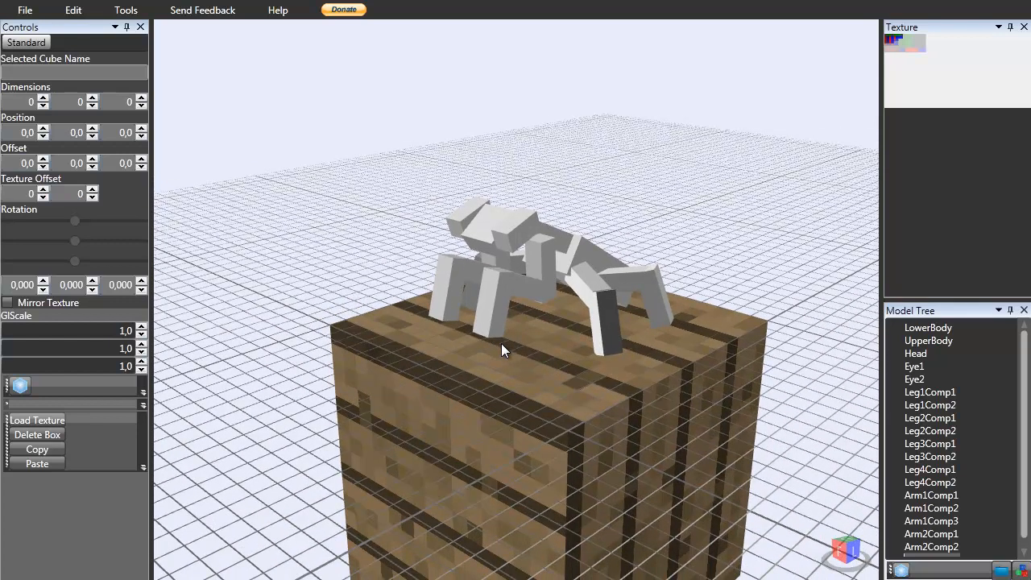
scroll(501, 343, up, 3)
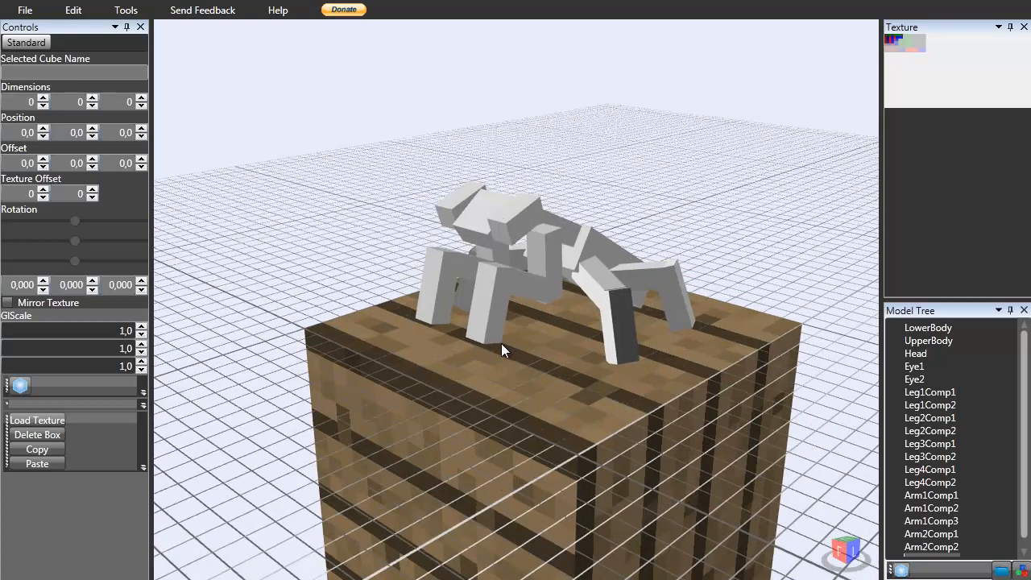
Widen the texture panel so the texture map is larger.
scroll(522, 319, down, 3)
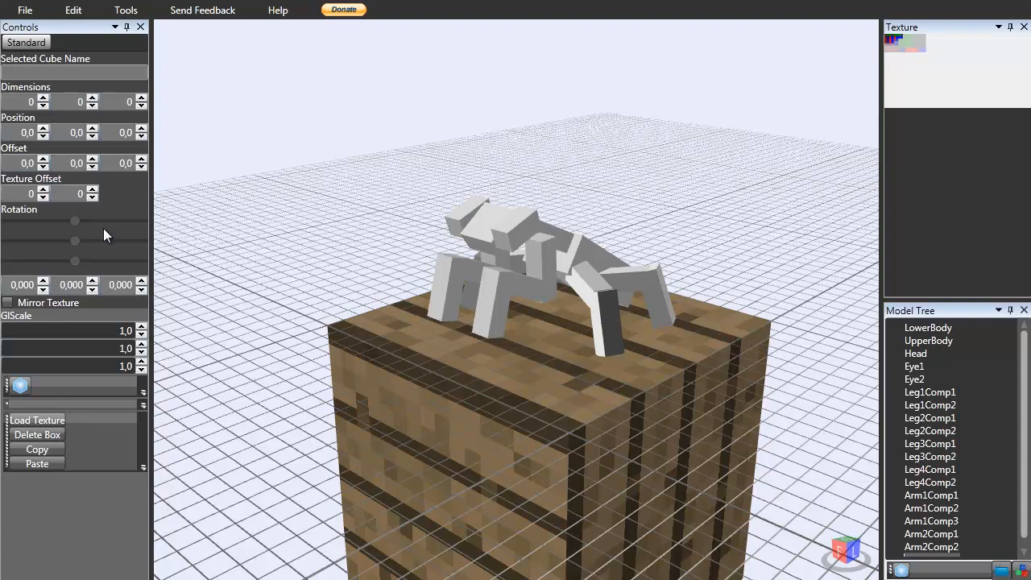
click(505, 258)
click(496, 212)
click(530, 170)
drag(880, 88, 799, 78)
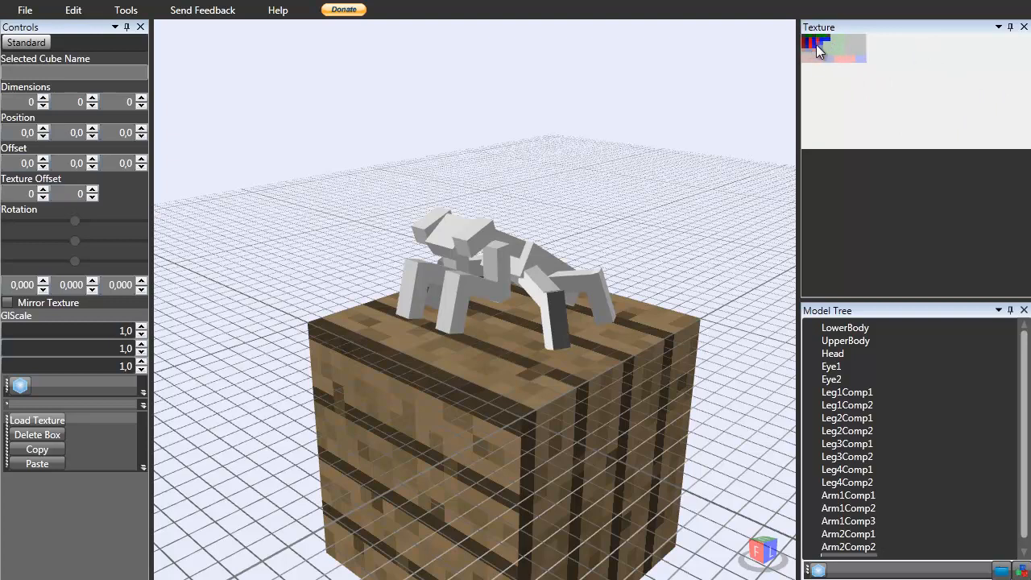
scroll(594, 180, up, 5)
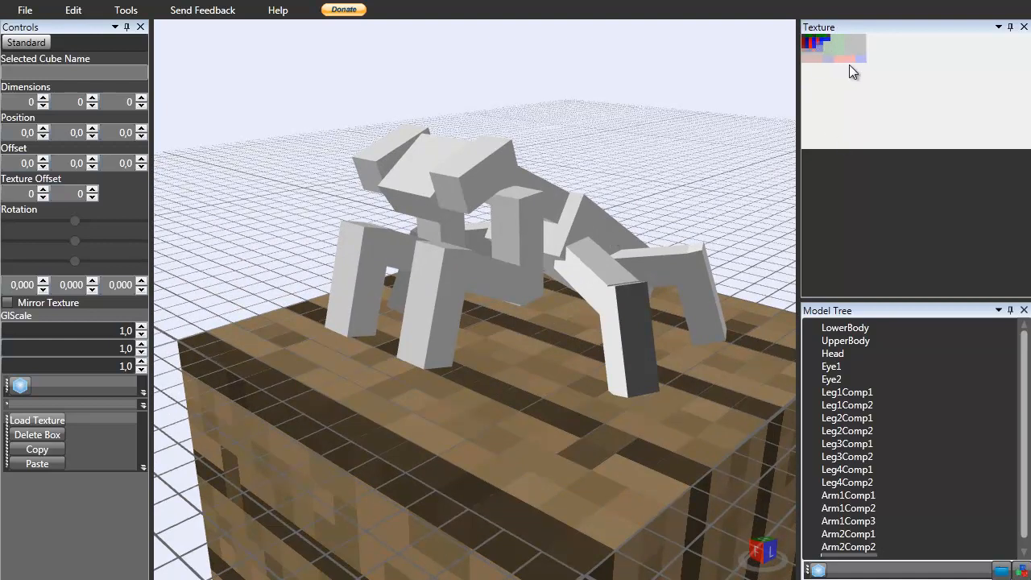
Select LowerBody and try shifting its texture offsets and its X offset.
click(589, 211)
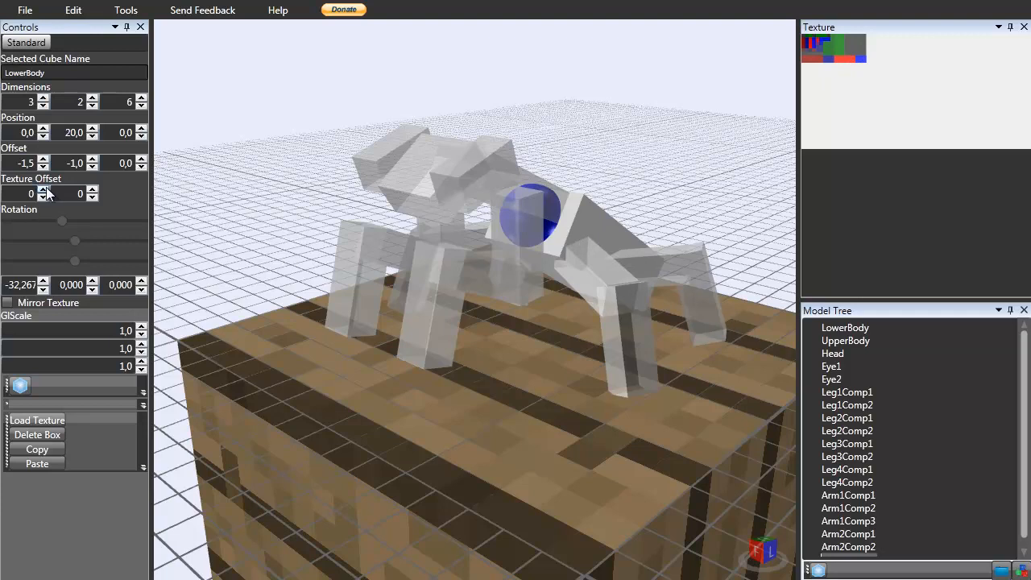
click(43, 190)
click(43, 190)
click(43, 190)
click(43, 191)
click(43, 190)
click(44, 190)
click(44, 190)
click(42, 198)
click(42, 197)
click(43, 198)
click(42, 198)
click(43, 197)
click(43, 198)
click(43, 198)
click(43, 198)
click(44, 190)
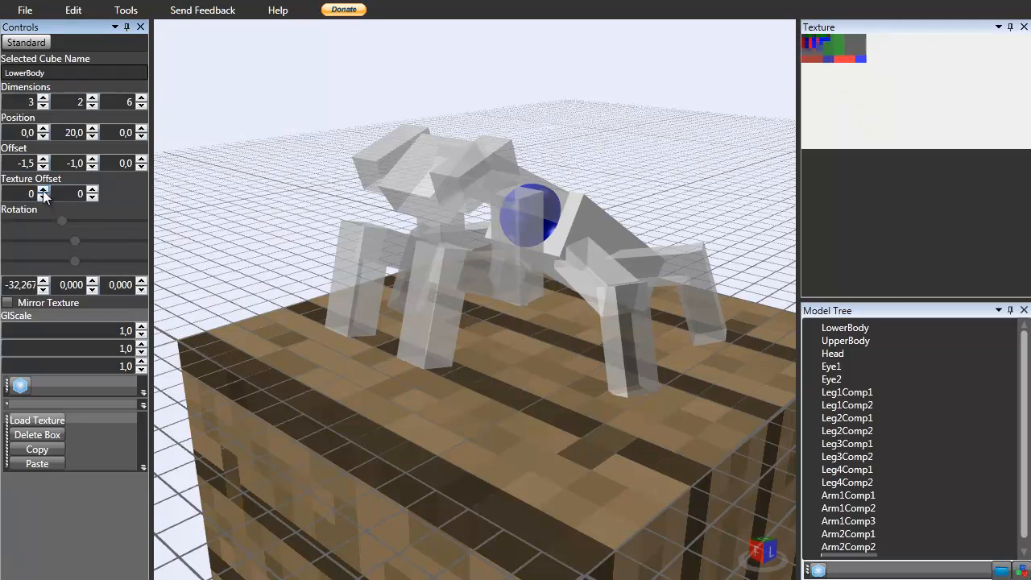
click(91, 190)
click(92, 190)
click(92, 190)
click(92, 190)
click(91, 190)
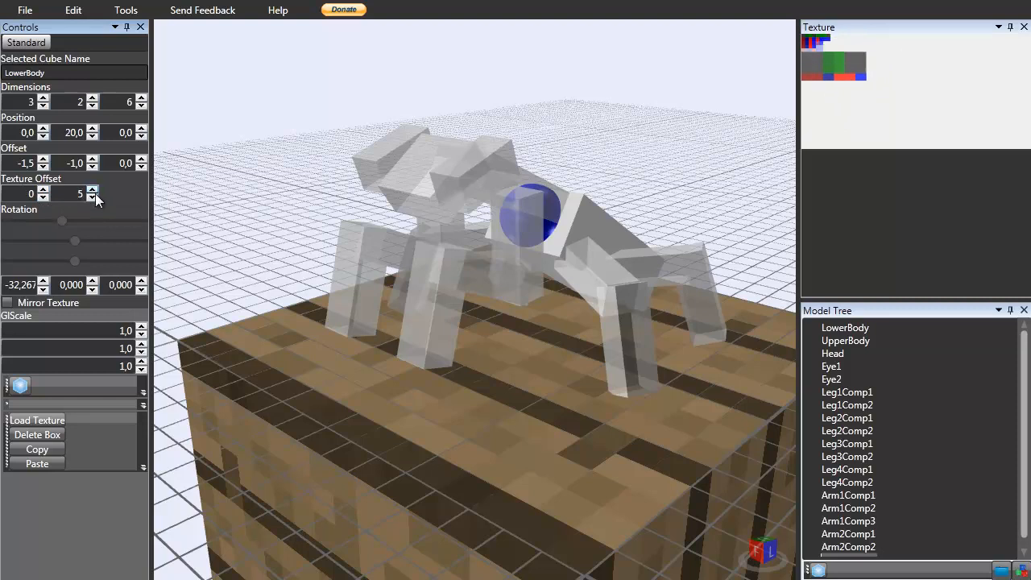
mouse_move(647, 299)
right_down()
mouse_move(516, 290)
mouse_move(607, 302)
mouse_move(676, 261)
right_up()
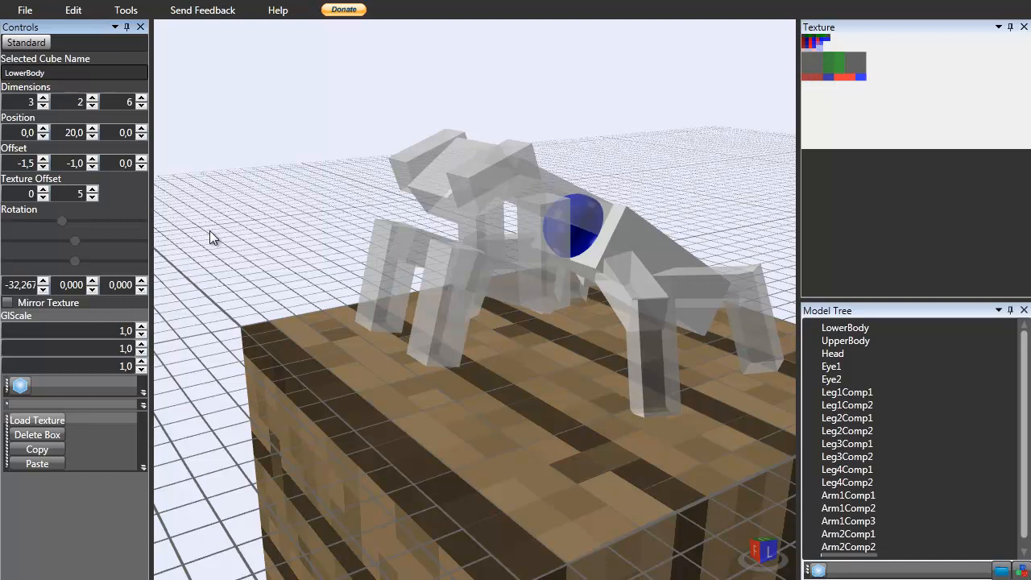
click(92, 197)
click(92, 197)
click(92, 197)
click(91, 197)
click(92, 197)
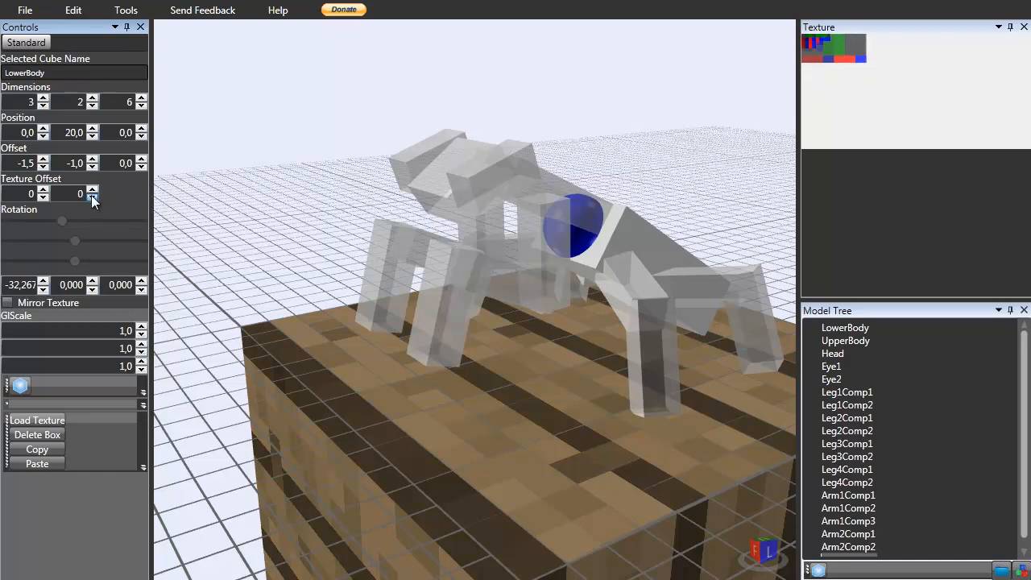
click(44, 166)
click(43, 167)
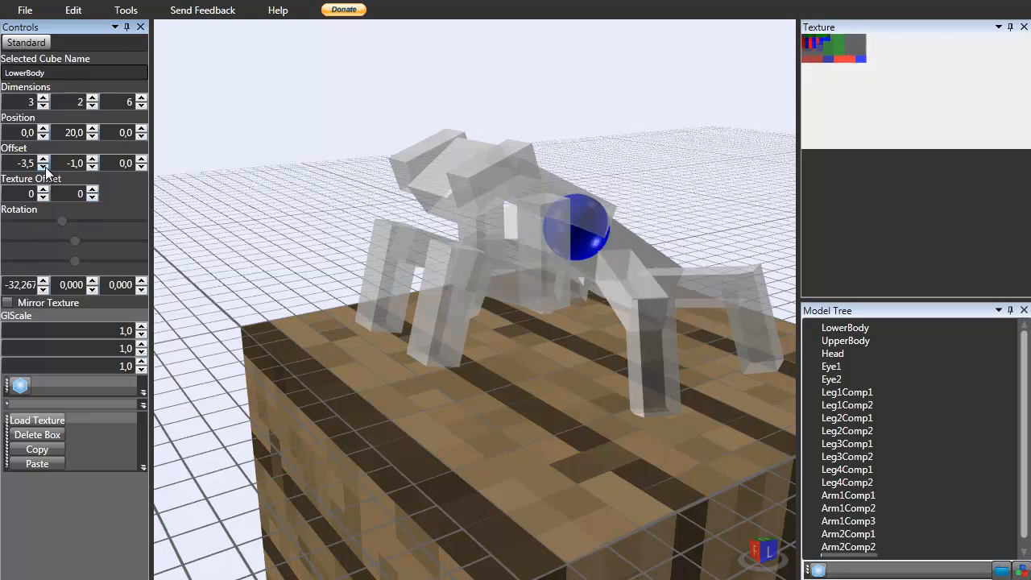
click(43, 160)
click(43, 160)
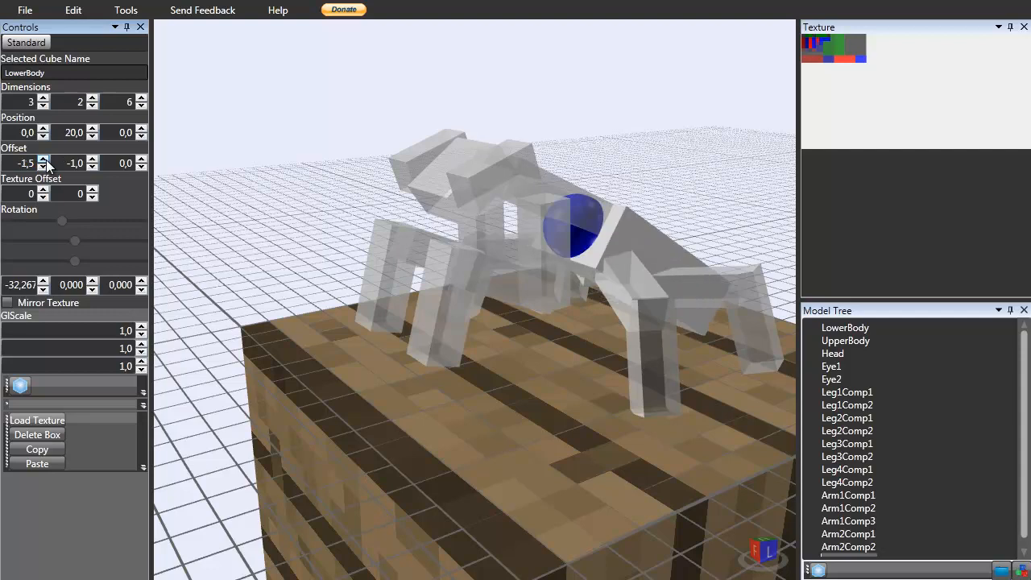
Set LowerBody's texture offset to 0 and 11.
click(45, 198)
click(44, 198)
click(44, 198)
click(44, 198)
click(44, 198)
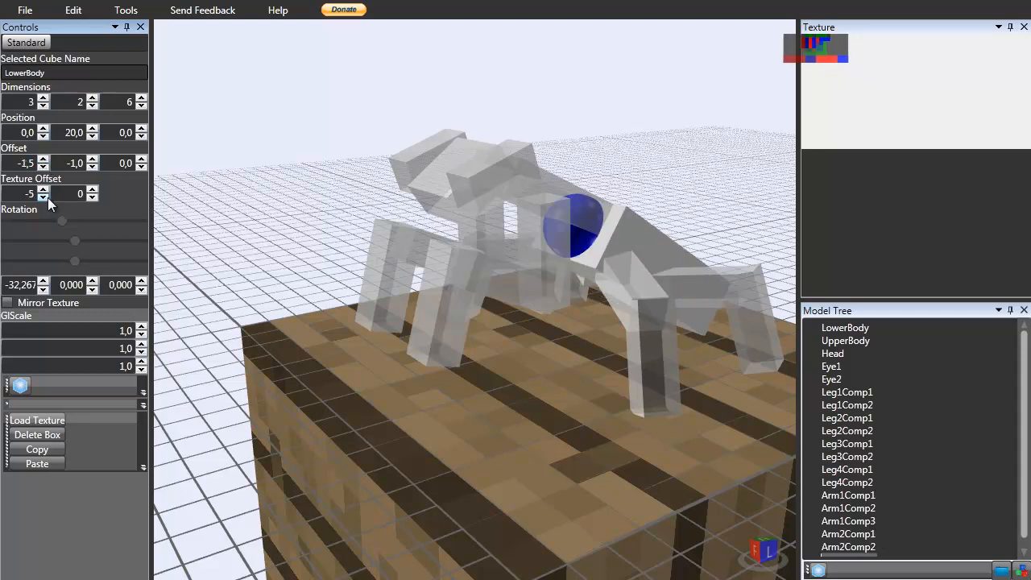
click(44, 190)
click(44, 190)
click(44, 190)
click(44, 191)
click(44, 190)
click(93, 190)
click(93, 190)
click(93, 190)
click(92, 190)
click(93, 190)
mouse_move(458, 233)
right_down()
mouse_move(299, 254)
mouse_move(415, 233)
mouse_move(593, 243)
mouse_move(444, 234)
mouse_move(564, 209)
right_up()
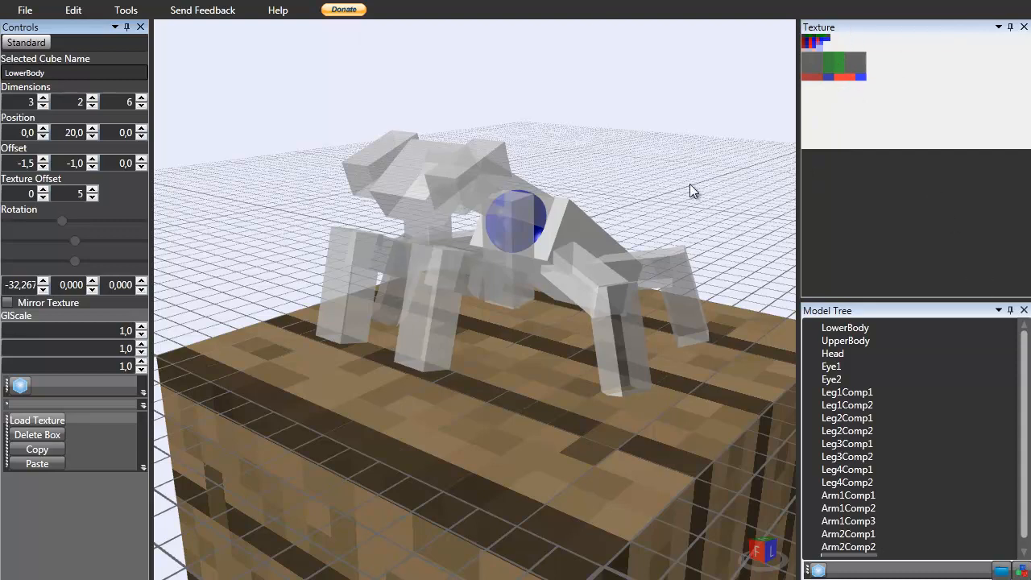
click(89, 189)
click(89, 189)
click(91, 189)
click(91, 189)
click(91, 189)
click(91, 189)
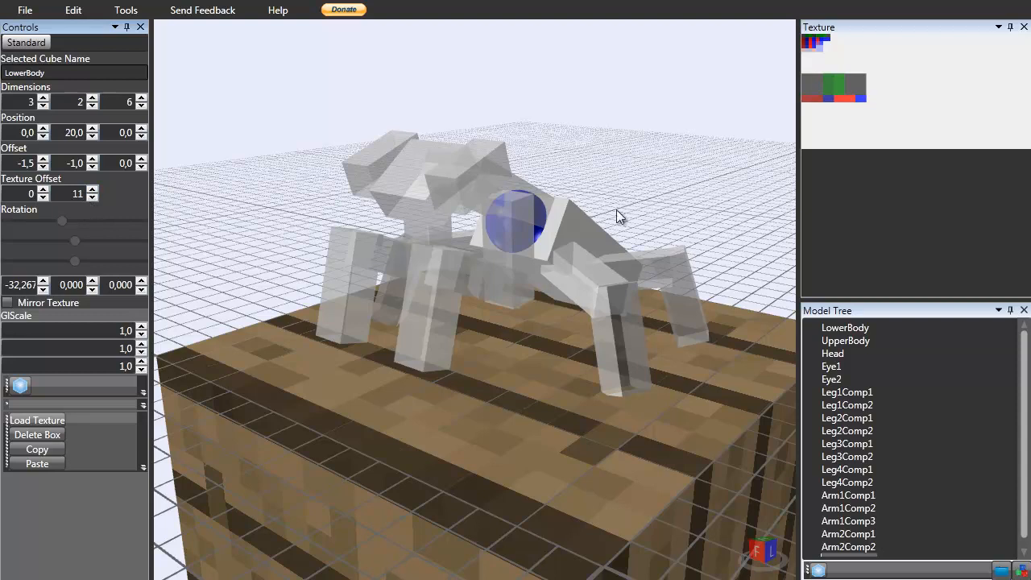
Select UpperBody and set its texture Y offset to 5.
click(541, 196)
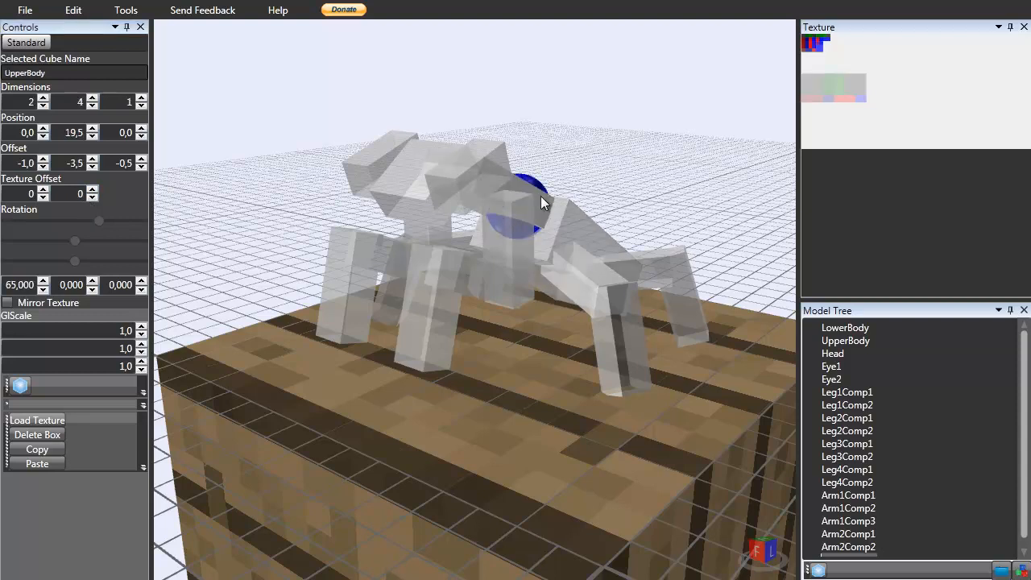
click(92, 195)
click(93, 195)
click(92, 195)
click(93, 195)
mouse_move(516, 177)
right_down()
mouse_move(483, 190)
mouse_move(617, 267)
right_up()
Select the leg parts in turn and orbit around the mantis to inspect them.
click(637, 263)
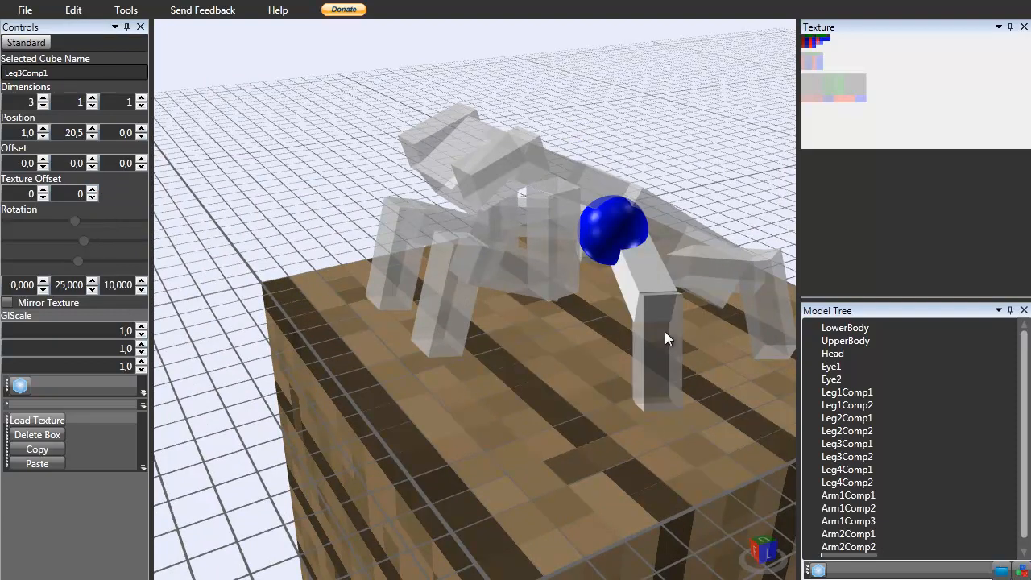
click(725, 269)
click(715, 265)
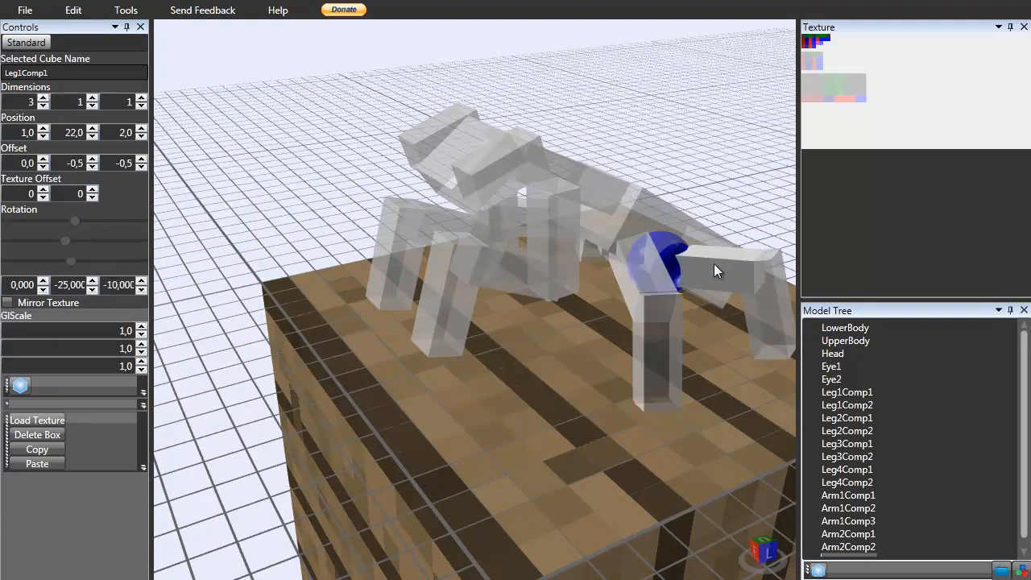
click(757, 300)
click(632, 266)
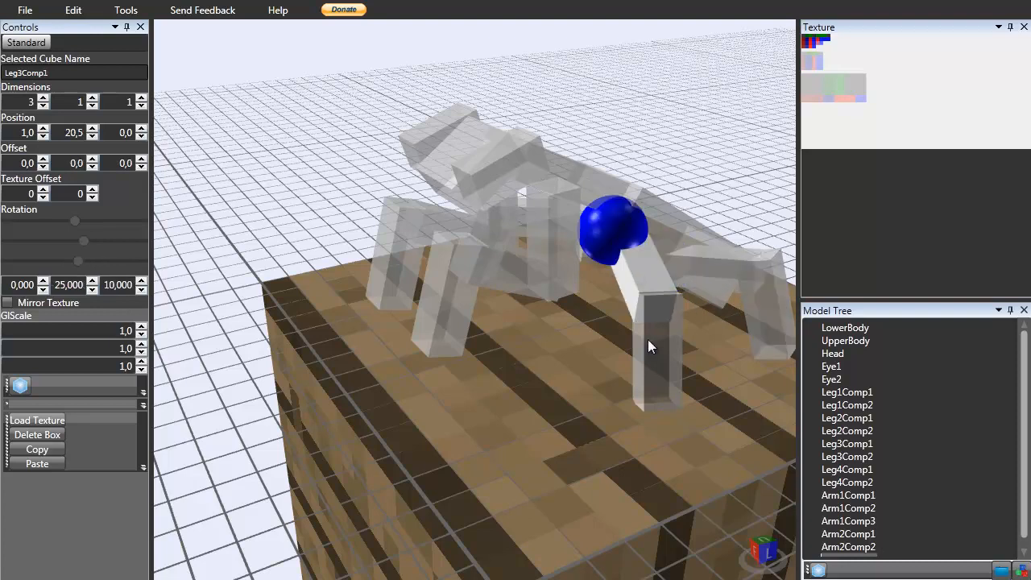
click(648, 363)
click(674, 117)
mouse_move(681, 129)
right_down()
mouse_move(712, 134)
mouse_move(698, 128)
right_up()
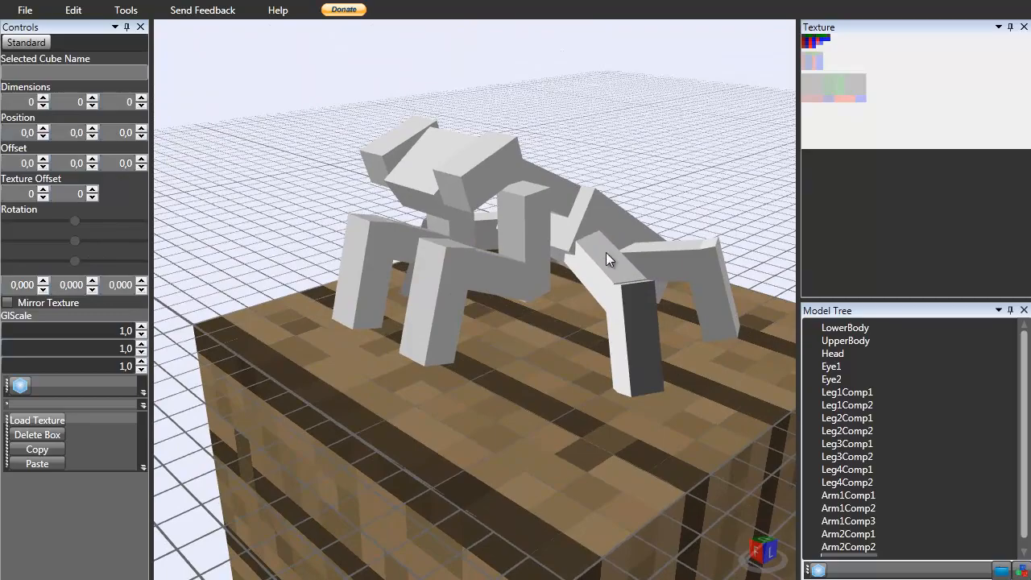
click(605, 248)
click(636, 322)
click(683, 269)
click(715, 285)
right_drag(711, 165, 701, 98)
click(678, 143)
right_drag(741, 145, 822, 73)
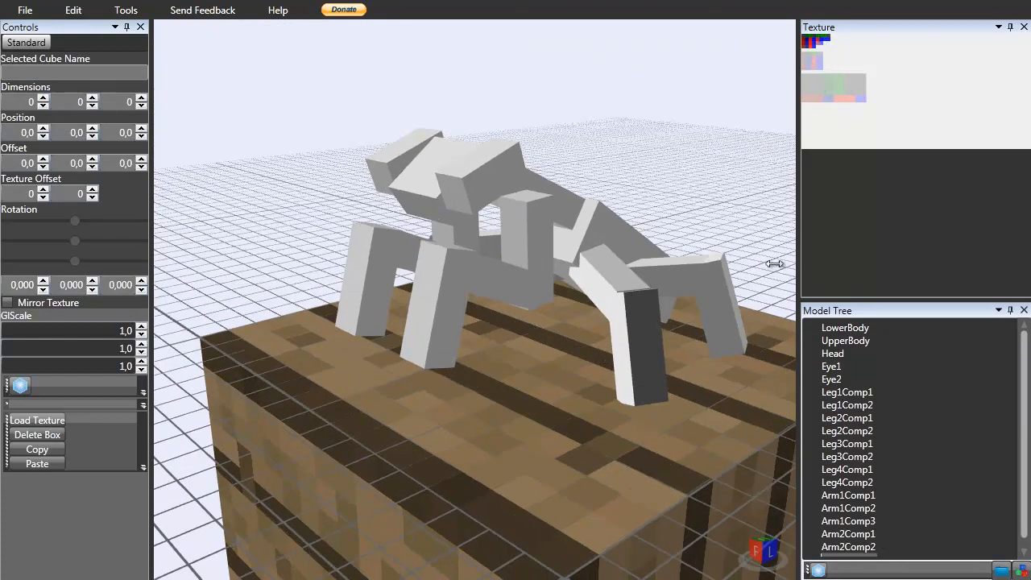
Select UpperBody and set its texture Y offset to 4.
click(567, 202)
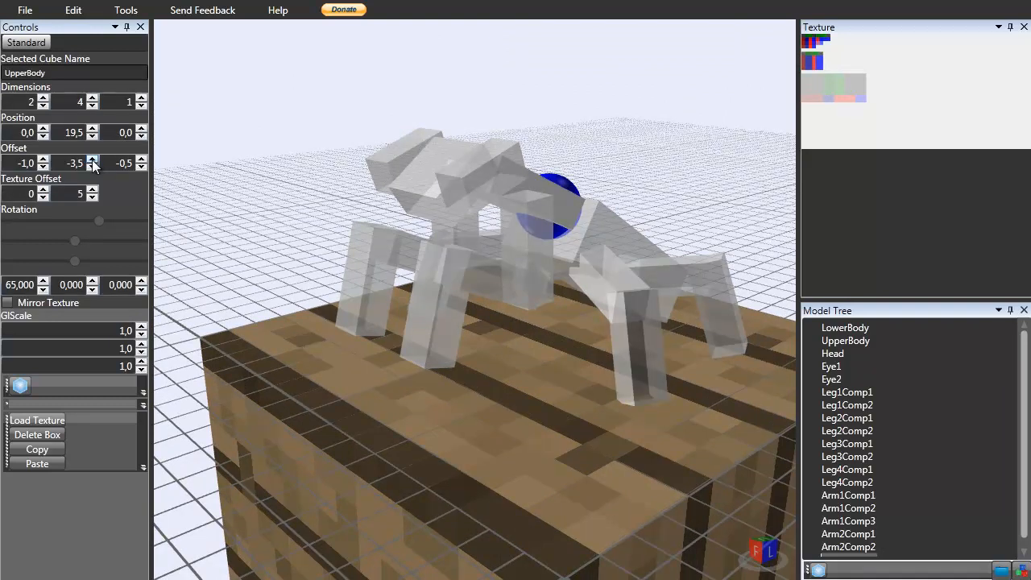
click(92, 198)
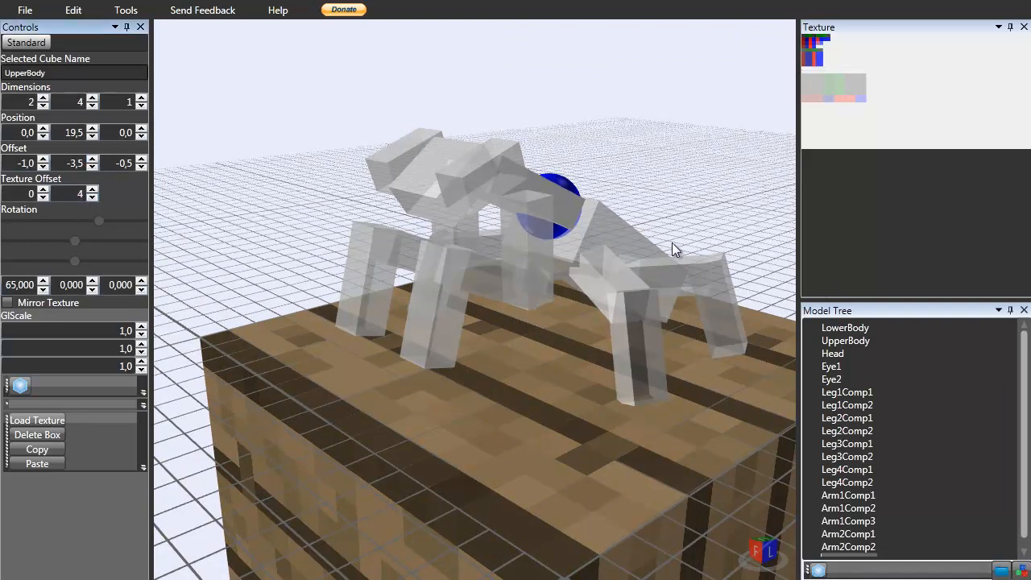
Select LowerBody and set its texture offset to 8 and 0.
click(609, 235)
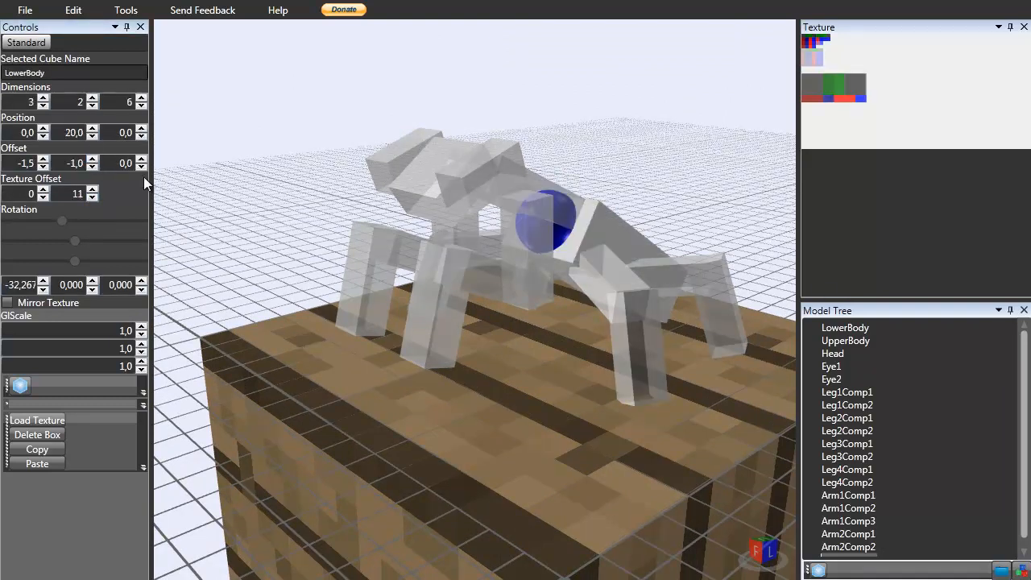
click(93, 197)
click(93, 197)
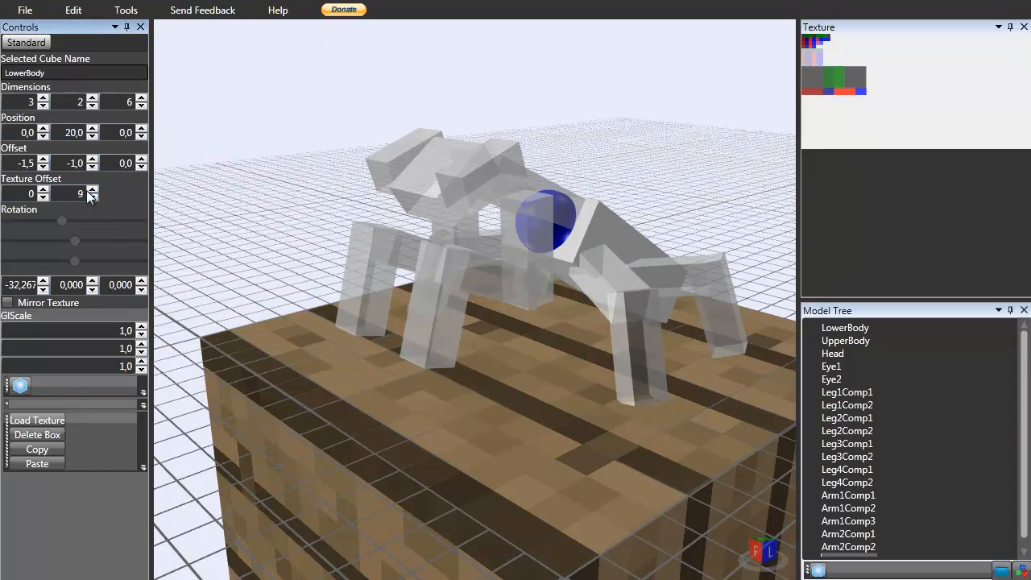
click(42, 185)
click(41, 185)
click(42, 185)
click(42, 185)
click(42, 185)
click(42, 185)
click(42, 185)
click(42, 185)
click(93, 198)
click(92, 197)
click(93, 197)
click(93, 197)
click(93, 198)
click(93, 197)
click(92, 197)
click(92, 198)
click(93, 197)
Inspect the front arms and compare the model with the praying mantis reference photos.
right_drag(512, 111, 517, 135)
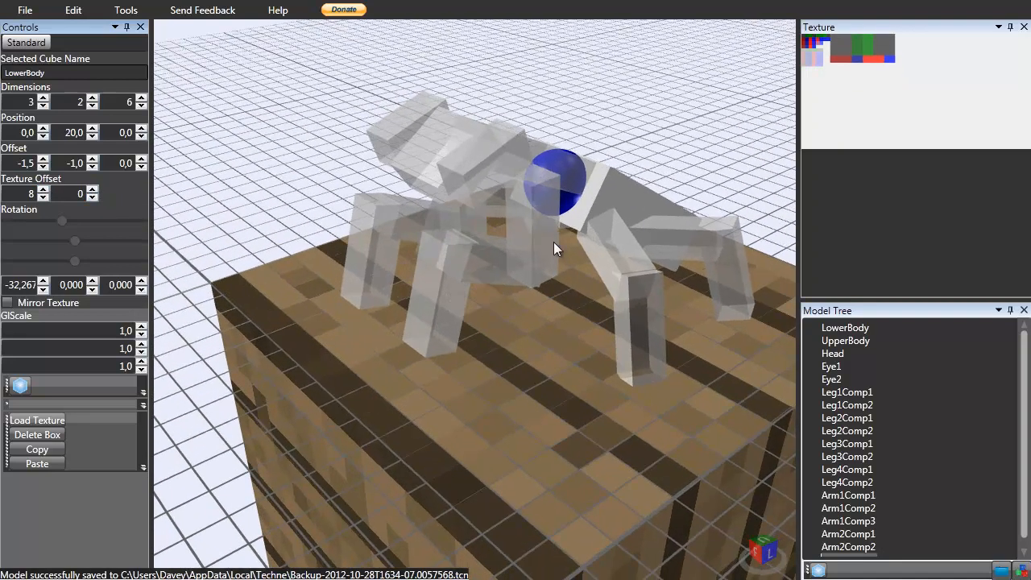
right_drag(534, 240, 523, 203)
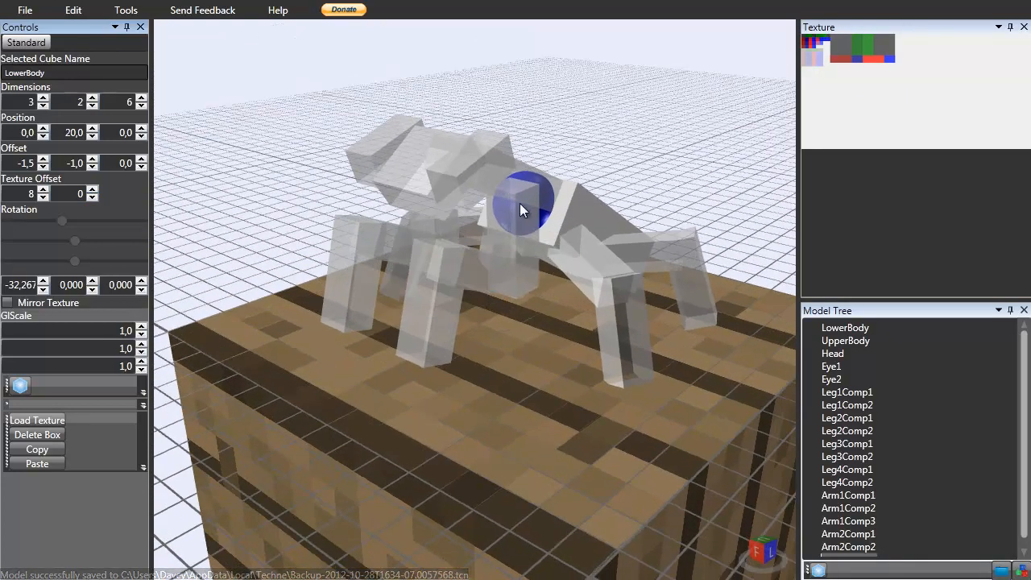
click(446, 269)
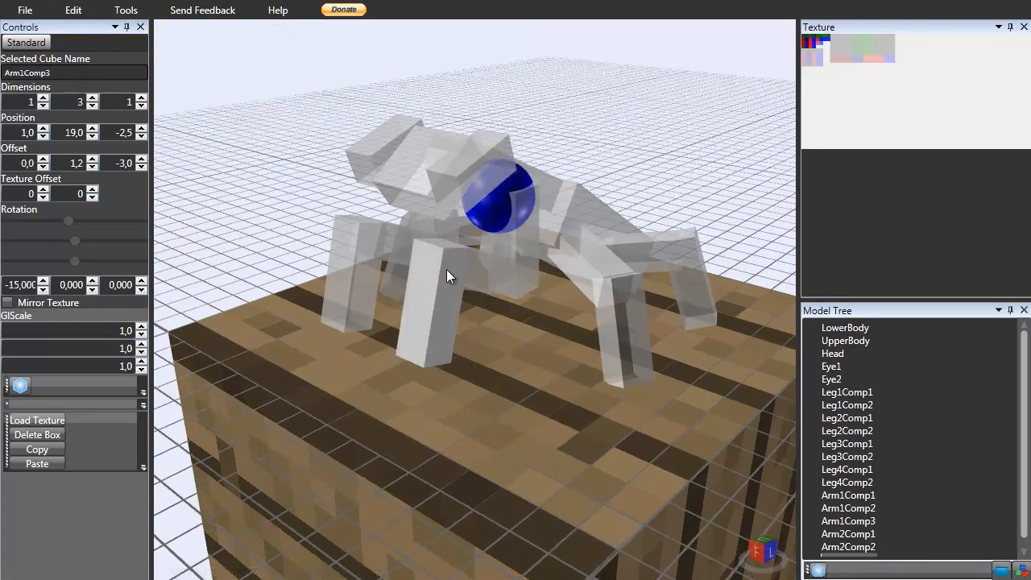
click(495, 275)
click(522, 246)
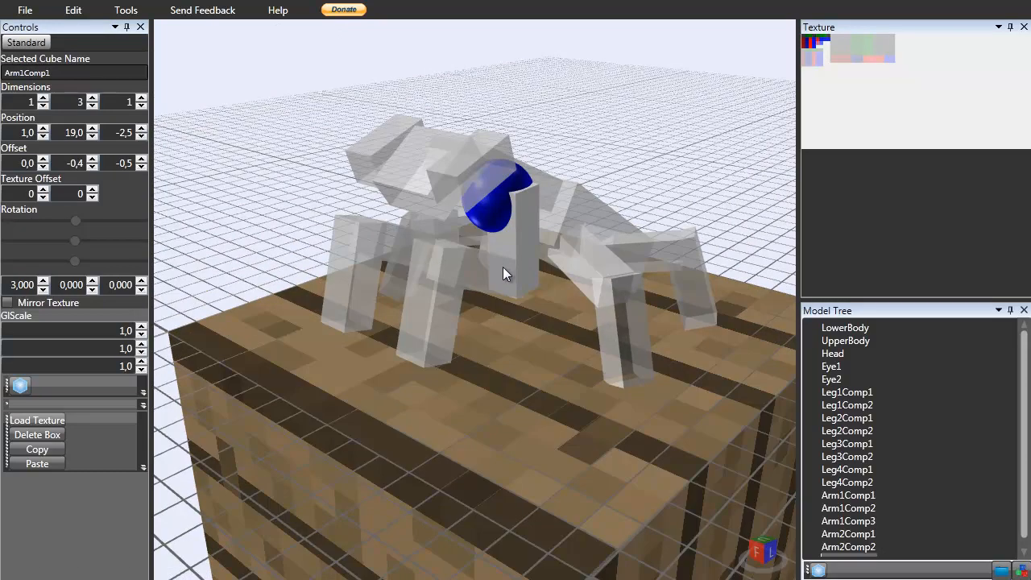
click(469, 271)
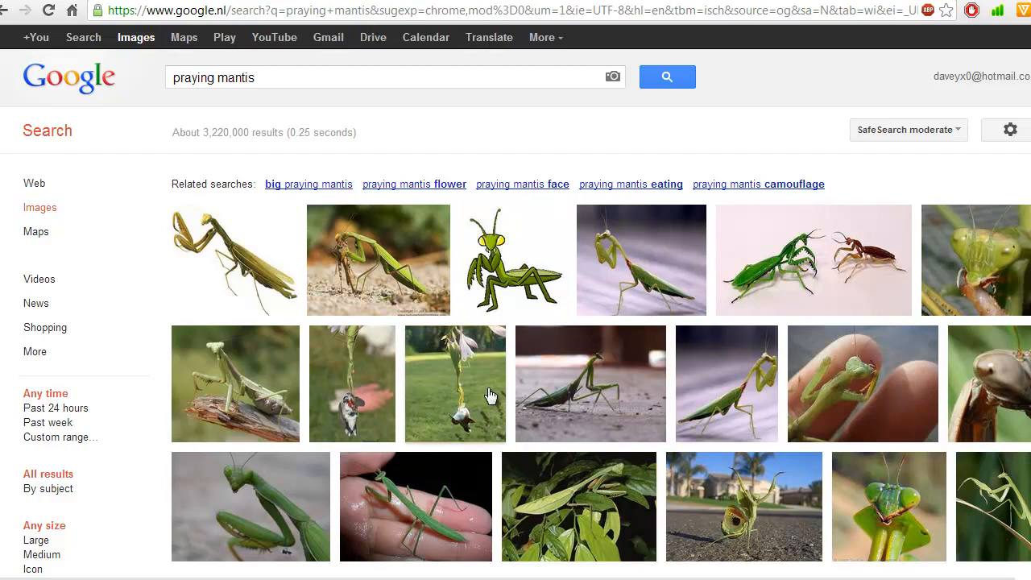
mouse_move(398, 300)
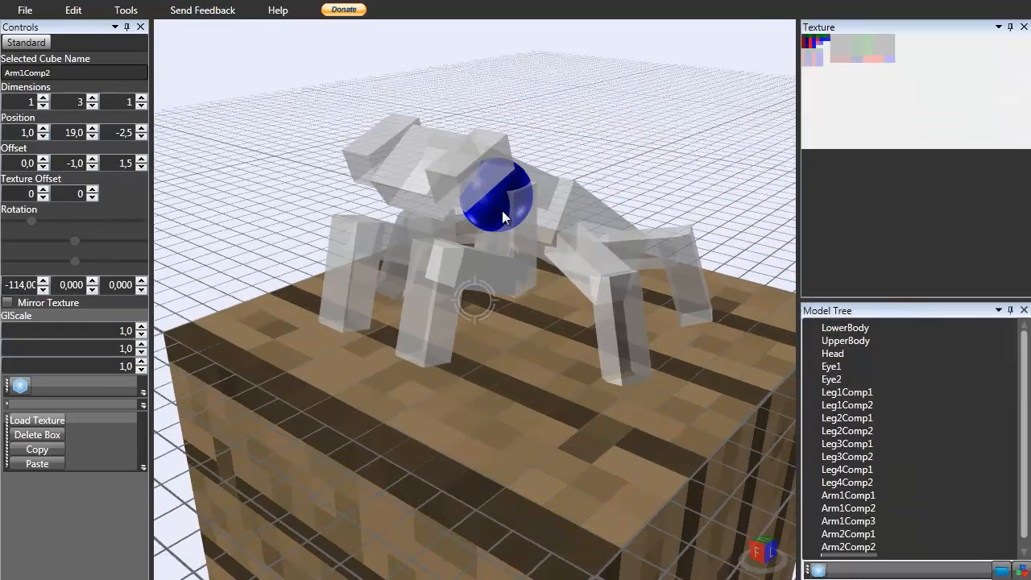
right_drag(502, 210, 473, 100)
click(473, 100)
right_drag(448, 161, 439, 134)
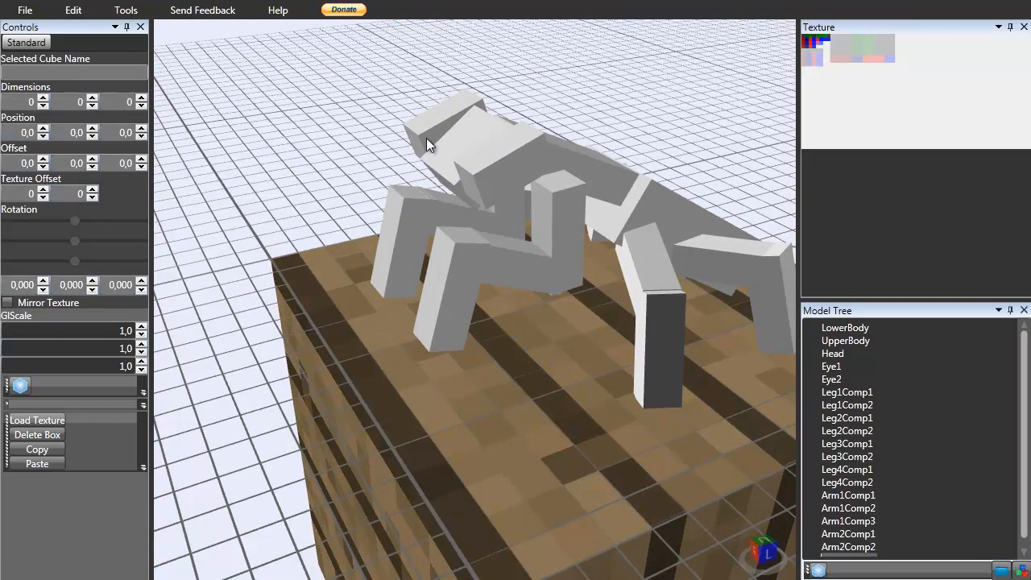
right_drag(422, 183, 408, 278)
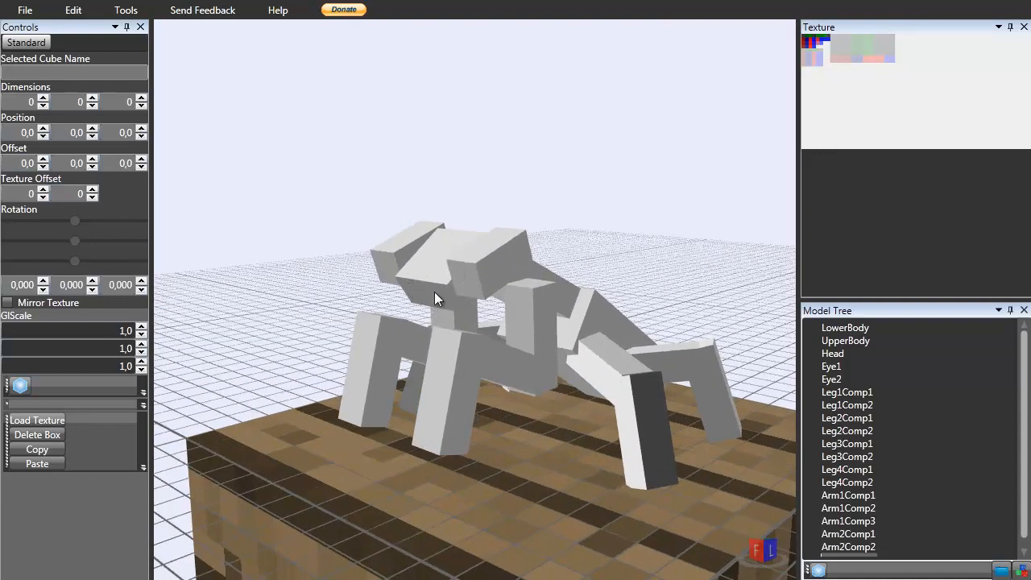
click(474, 341)
right_drag(474, 341, 472, 230)
click(465, 181)
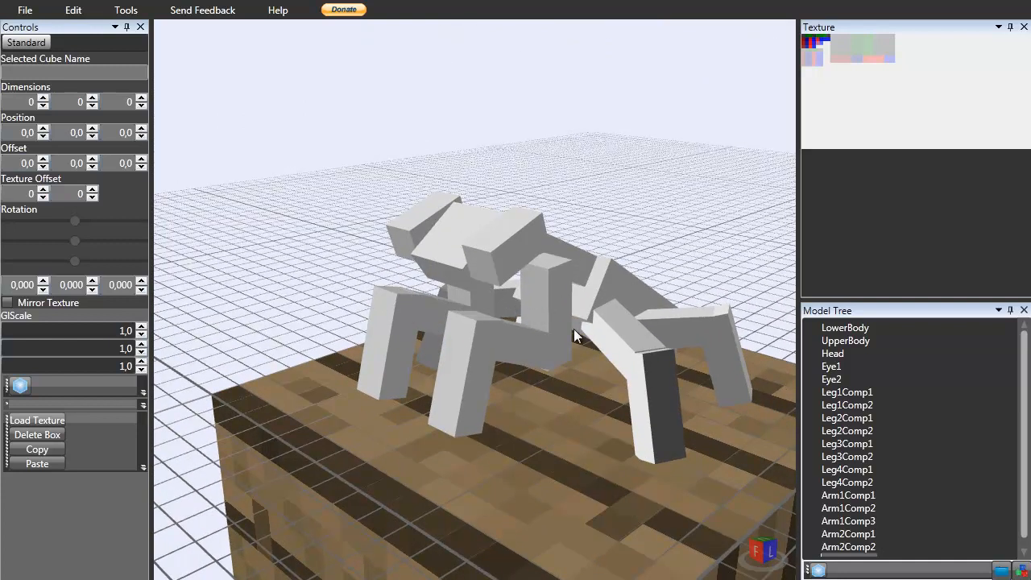
Select the Head and adjust its texture Y offset.
click(464, 237)
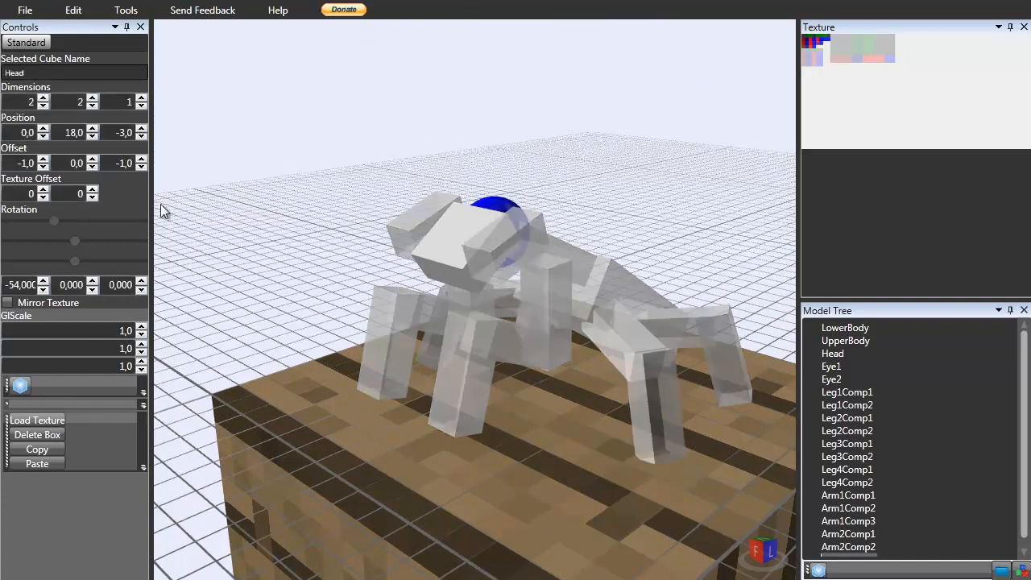
click(95, 190)
click(95, 190)
click(95, 198)
click(95, 198)
click(95, 191)
click(95, 191)
click(95, 191)
click(95, 191)
double_click(95, 191)
click(95, 191)
click(95, 191)
click(95, 191)
Select Eye2 and raise its texture Y offset.
click(419, 228)
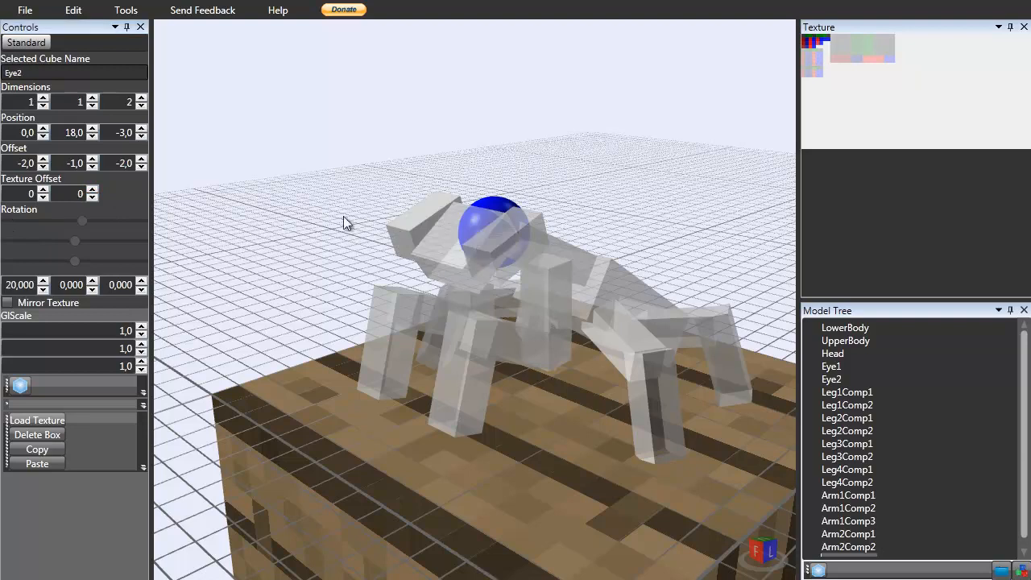
click(93, 190)
click(93, 190)
click(93, 190)
click(93, 190)
click(93, 191)
click(93, 190)
click(94, 191)
click(93, 190)
click(93, 190)
click(93, 191)
click(94, 190)
click(93, 190)
Select Eye1 and set its texture Y offset to 12.
click(486, 252)
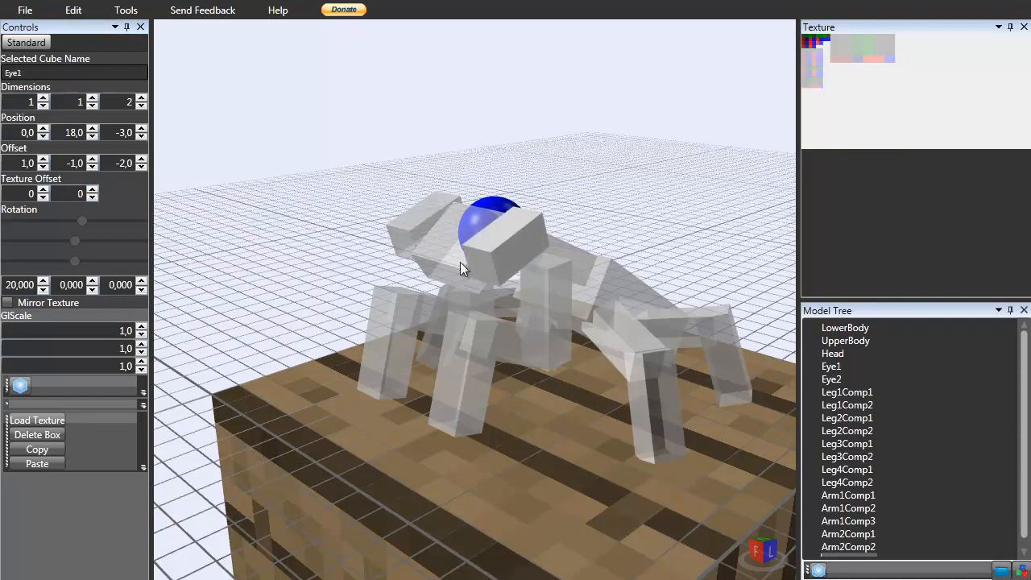
click(92, 191)
click(92, 191)
click(93, 191)
click(92, 191)
click(93, 191)
click(93, 191)
click(93, 191)
click(92, 191)
click(92, 191)
click(93, 190)
click(93, 191)
click(92, 197)
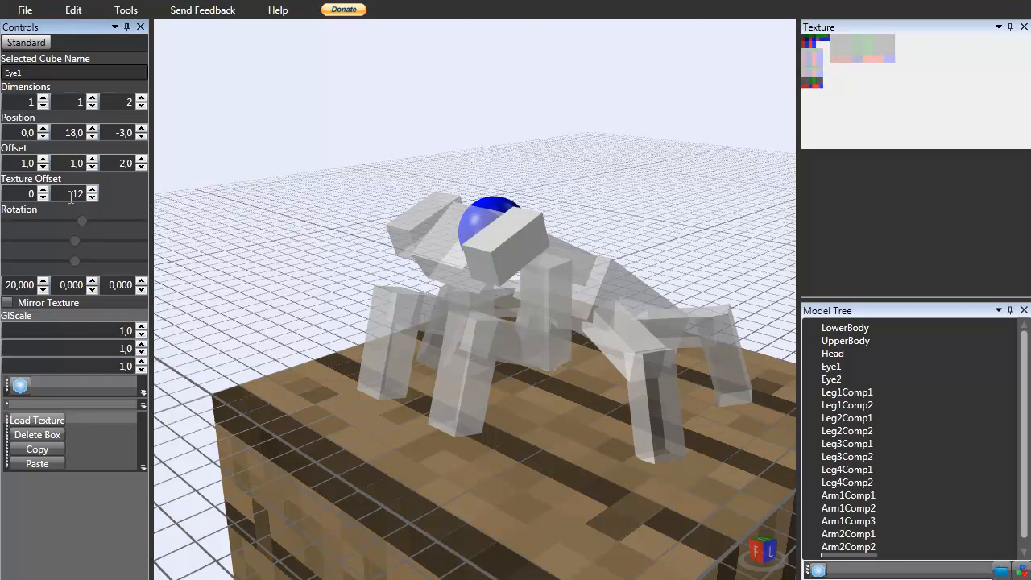
Select Arm1Comp1 on the front arm and set its texture Y offset to 9.
click(422, 167)
right_drag(389, 251, 451, 374)
click(497, 348)
right_drag(507, 316, 552, 316)
click(553, 317)
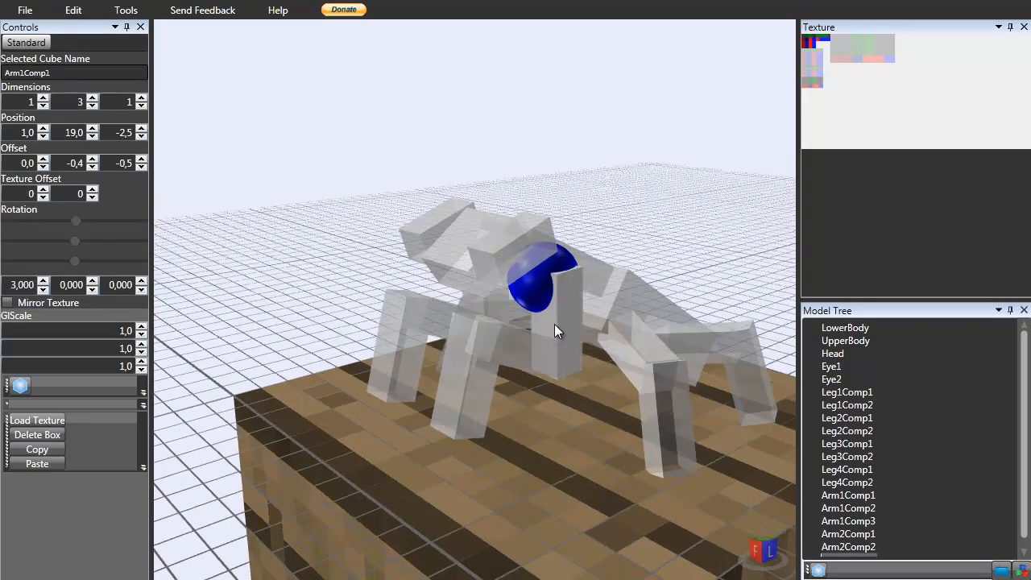
click(93, 191)
click(93, 191)
click(93, 191)
click(95, 196)
click(95, 196)
click(95, 196)
click(94, 190)
click(94, 190)
click(93, 198)
click(92, 198)
Reselect Arm1Comp1, set its texture X offset to 6 and lower its Y offset by one.
click(438, 379)
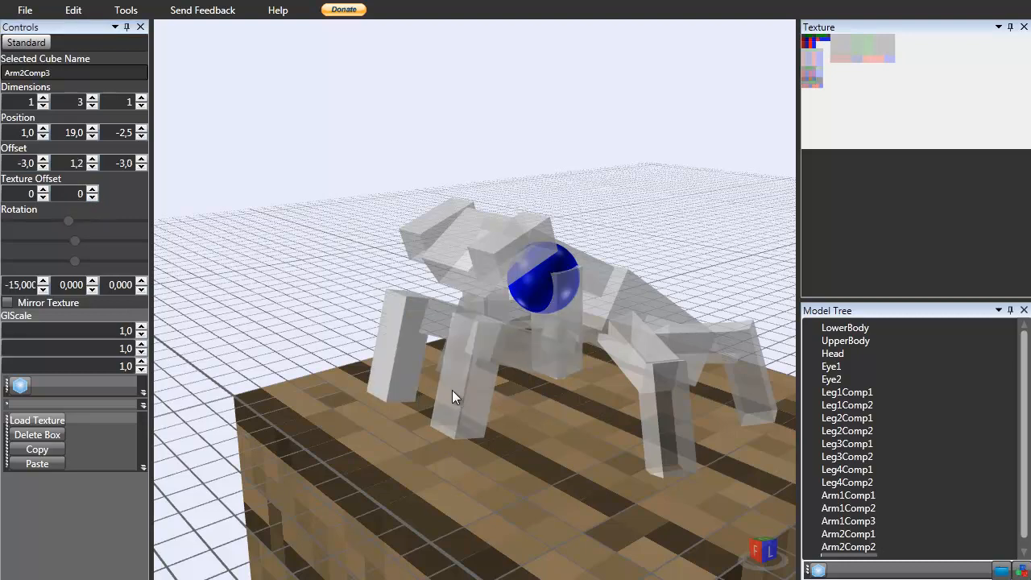
click(538, 355)
click(529, 349)
click(562, 322)
click(565, 320)
click(568, 319)
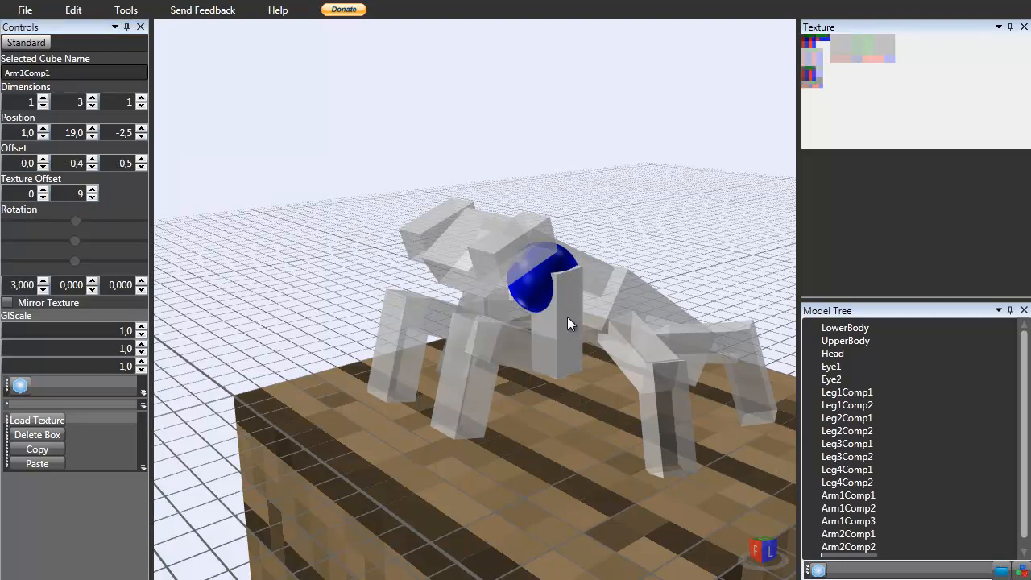
click(44, 190)
click(45, 190)
click(44, 190)
click(44, 190)
click(45, 190)
click(44, 190)
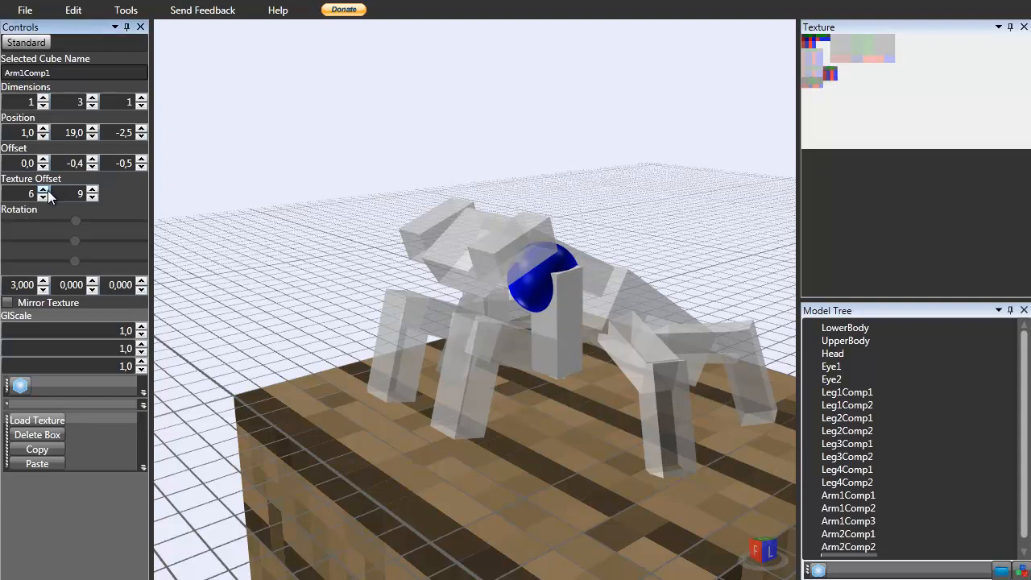
click(92, 198)
Select Arm2Comp1, enter 8 as its texture Y offset and raise its X offset.
click(478, 302)
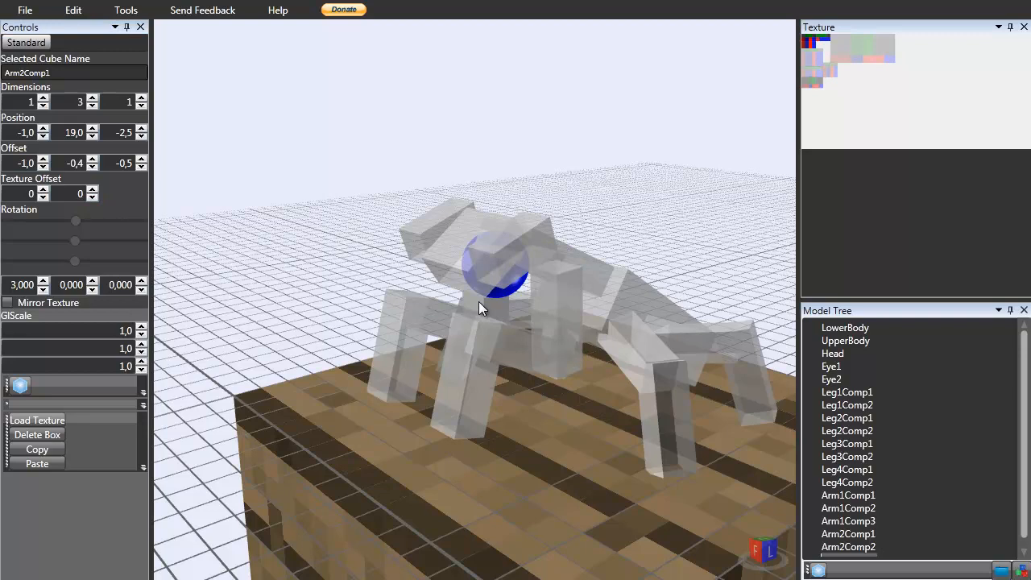
click(93, 191)
click(93, 190)
click(92, 191)
double_click(84, 193)
text(8)
click(43, 190)
click(44, 190)
click(44, 190)
click(43, 190)
click(43, 190)
click(44, 190)
Select Arm2Comp2 and set its texture offset to 6 and 8.
right_drag(313, 118, 394, 297)
click(425, 320)
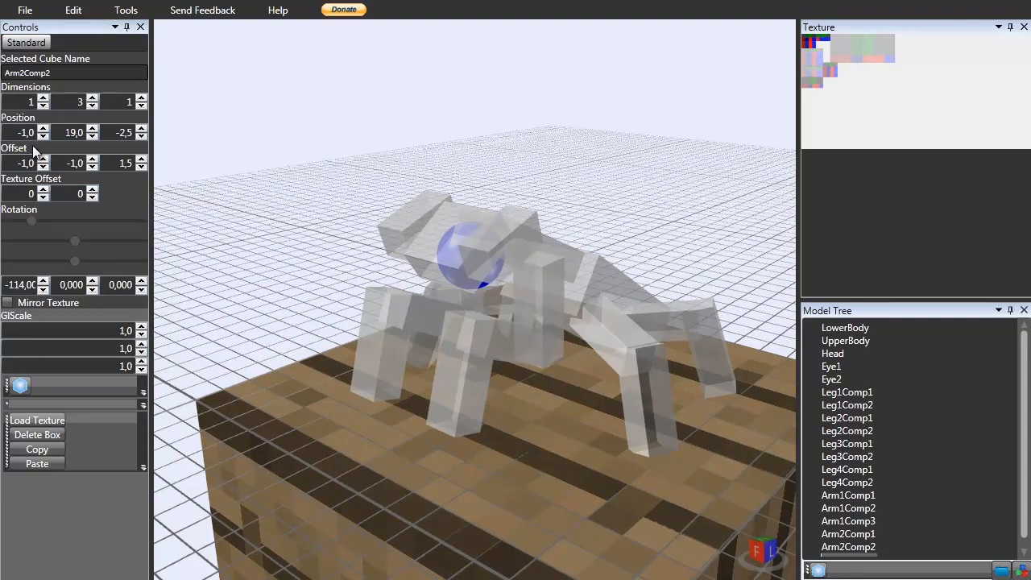
click(92, 190)
click(92, 190)
click(92, 191)
click(93, 191)
click(92, 190)
click(92, 190)
click(93, 190)
click(92, 191)
click(44, 190)
click(44, 190)
Select another front-arm part, raise both of its texture offsets, then deselect it.
click(43, 190)
click(44, 190)
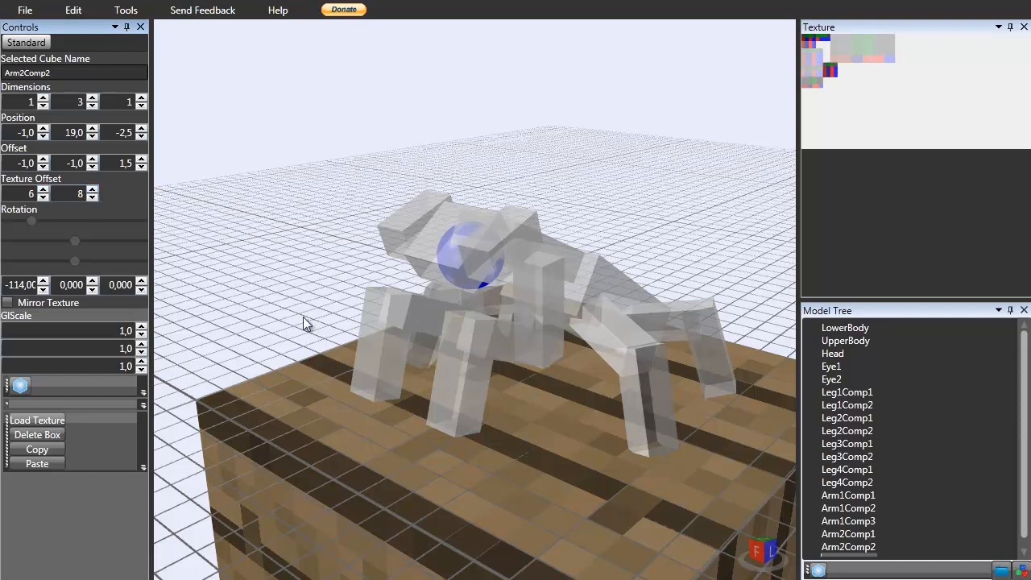
click(470, 327)
click(92, 190)
click(93, 190)
click(92, 190)
click(92, 190)
click(92, 190)
click(92, 190)
click(92, 190)
click(93, 190)
click(44, 190)
click(43, 190)
click(43, 190)
click(44, 190)
click(44, 190)
click(337, 264)
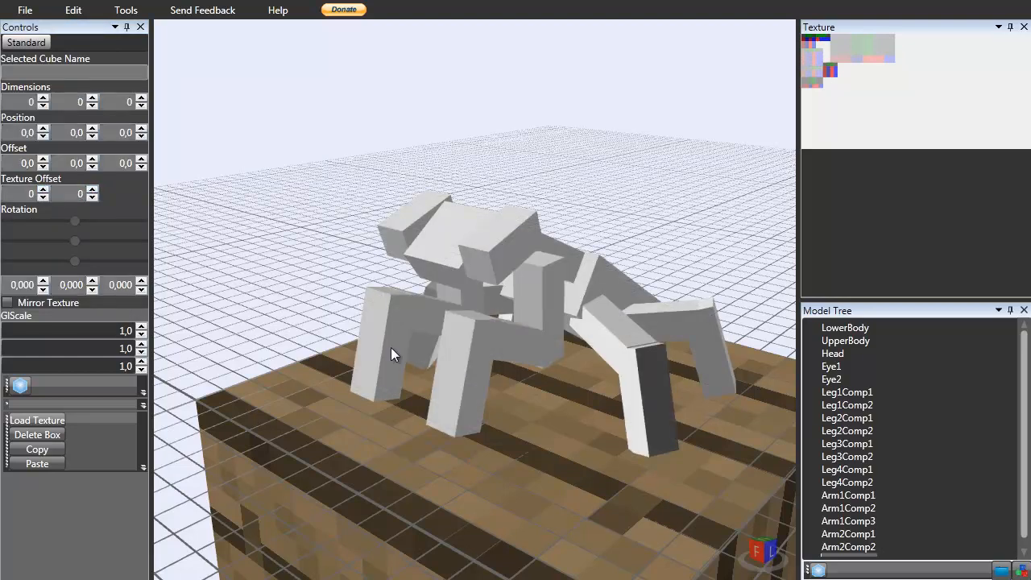
Select Arm2Comp3 and set its texture X offset to 10.
click(373, 333)
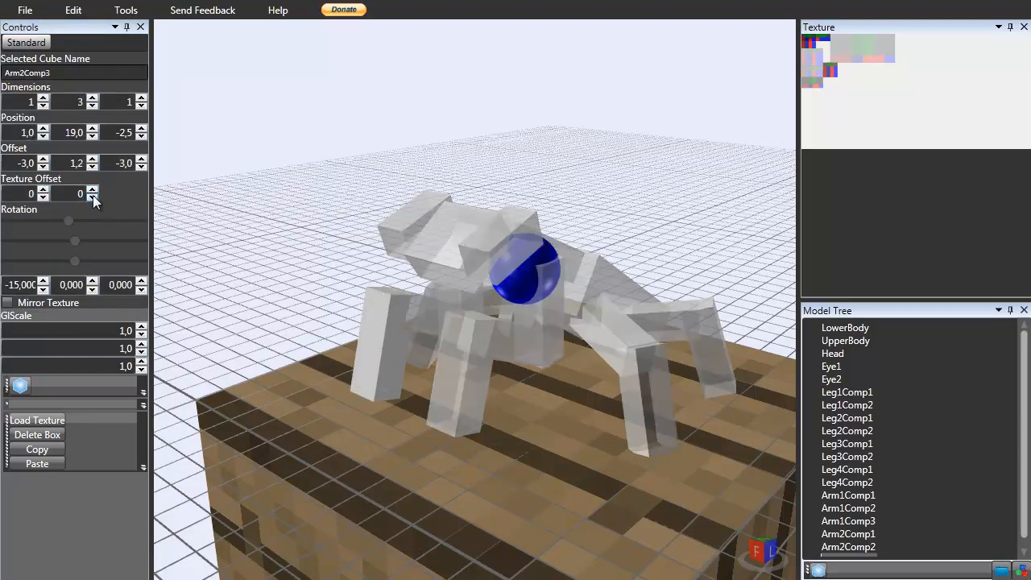
click(44, 189)
click(45, 189)
click(45, 189)
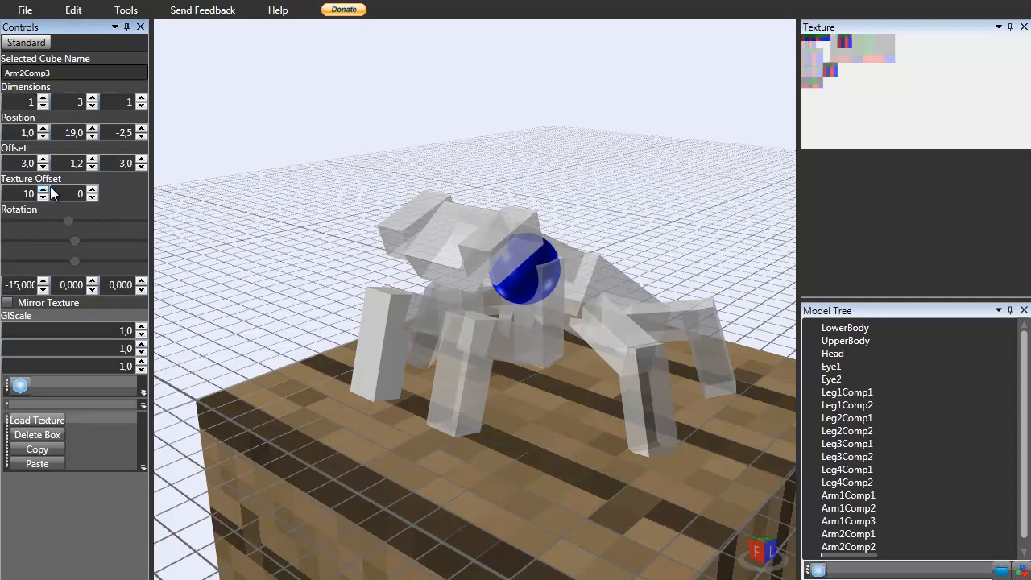
click(93, 190)
click(94, 197)
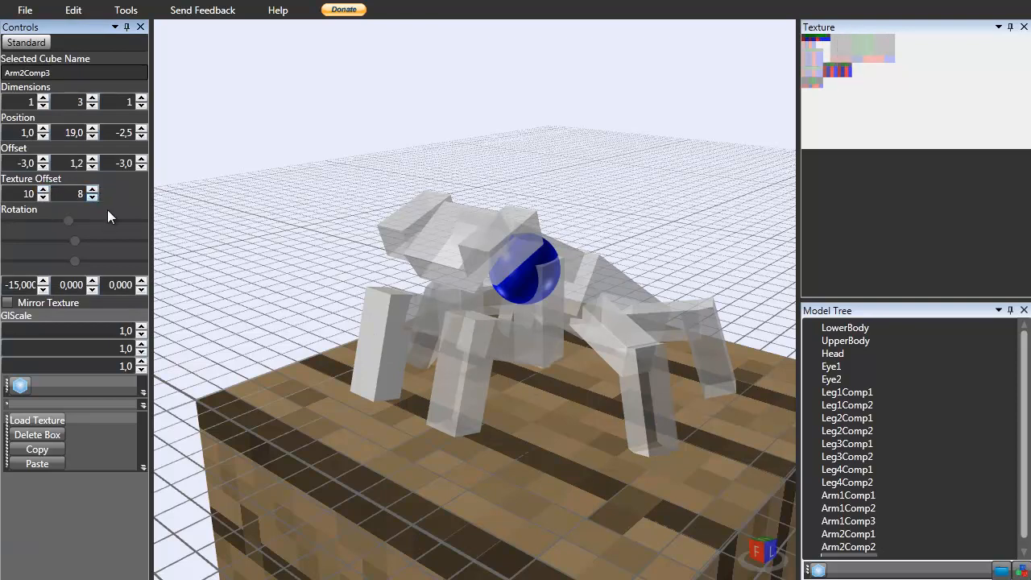
Select Arm1Comp3 and set its texture offset to 10 and 8.
click(477, 360)
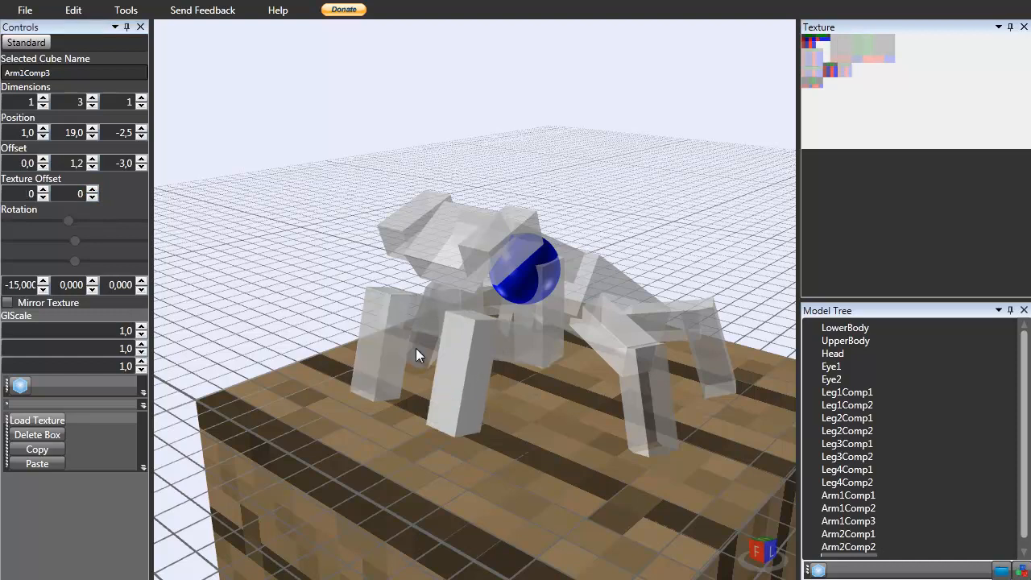
click(44, 190)
click(43, 190)
click(44, 190)
click(44, 190)
click(92, 190)
click(92, 190)
click(92, 190)
click(92, 190)
click(92, 190)
click(92, 191)
click(91, 190)
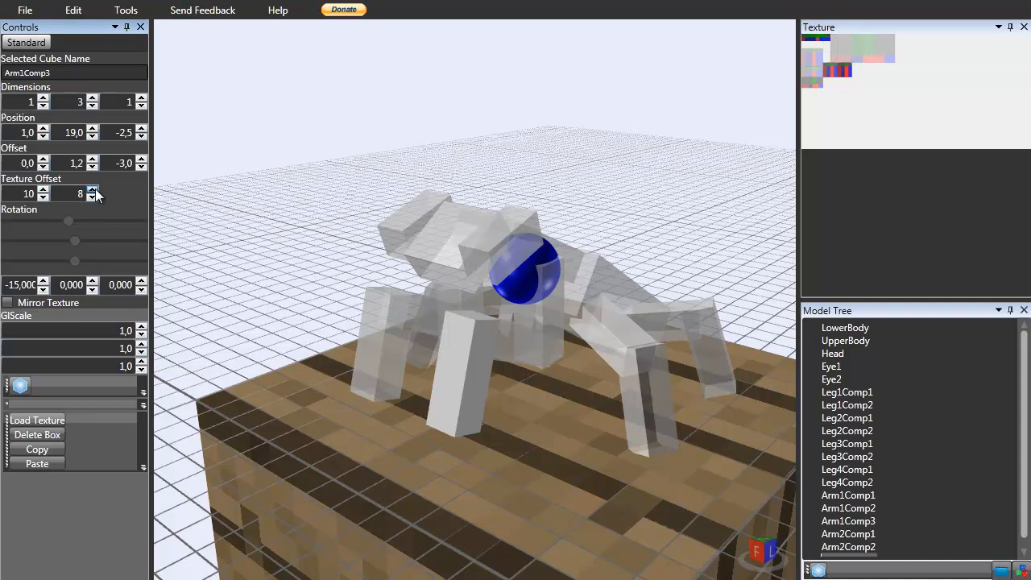
Select the Head and lower its texture Y offset to 7.
click(454, 213)
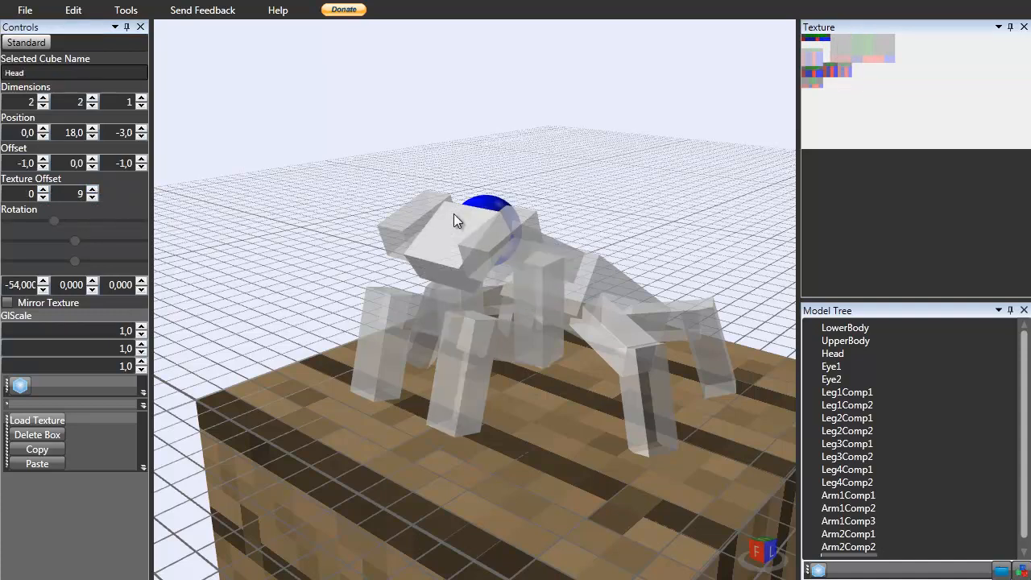
right_drag(555, 251, 540, 258)
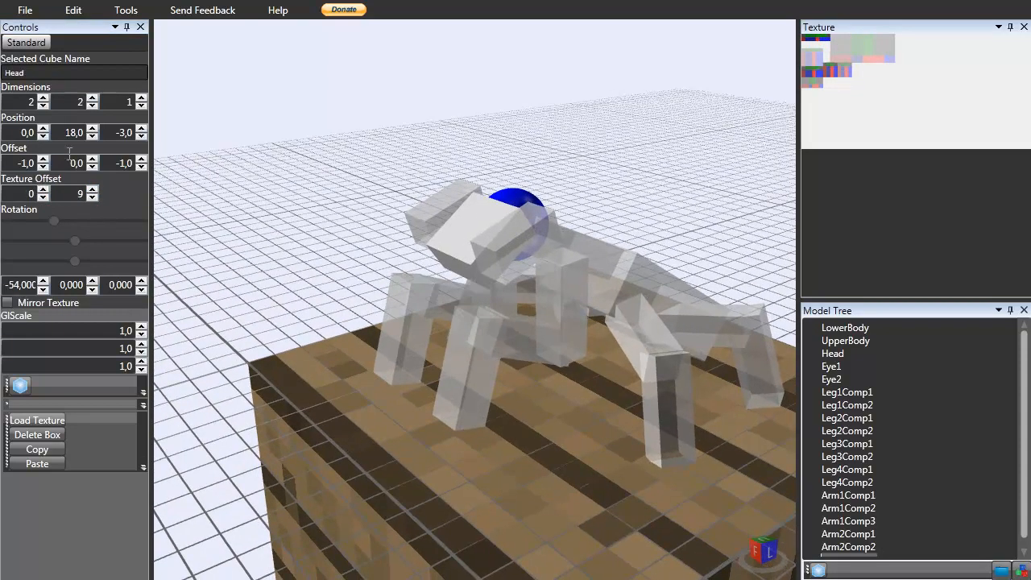
click(95, 201)
click(95, 201)
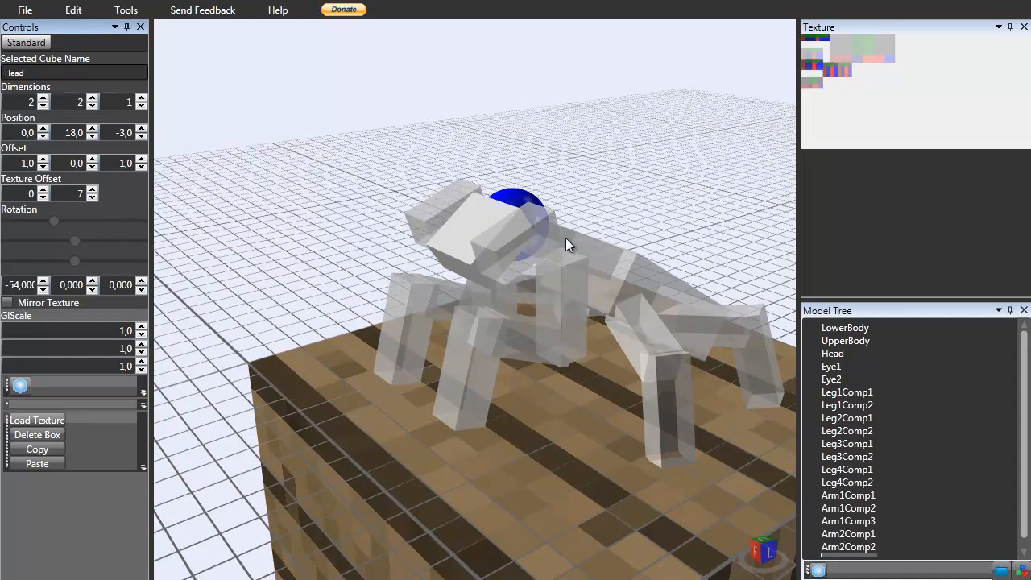
Select UpperBody and lower its texture Y offset to 2.
click(583, 241)
click(91, 198)
click(92, 198)
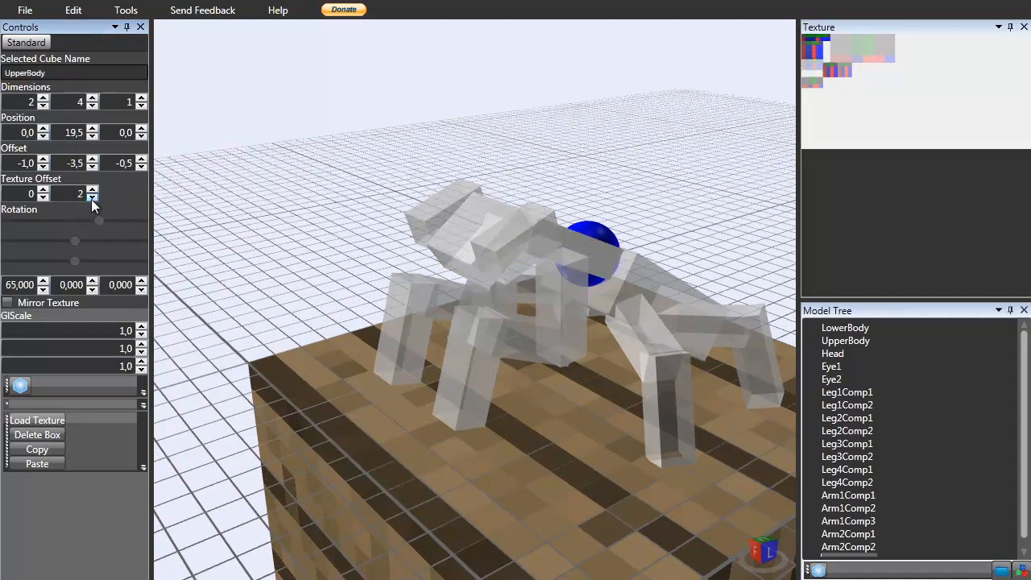
click(344, 119)
Select Eye1 and lower its texture Y offset to 10.
click(522, 337)
mouse_move(564, 324)
right_down()
mouse_move(597, 319)
mouse_move(527, 247)
right_up()
click(489, 229)
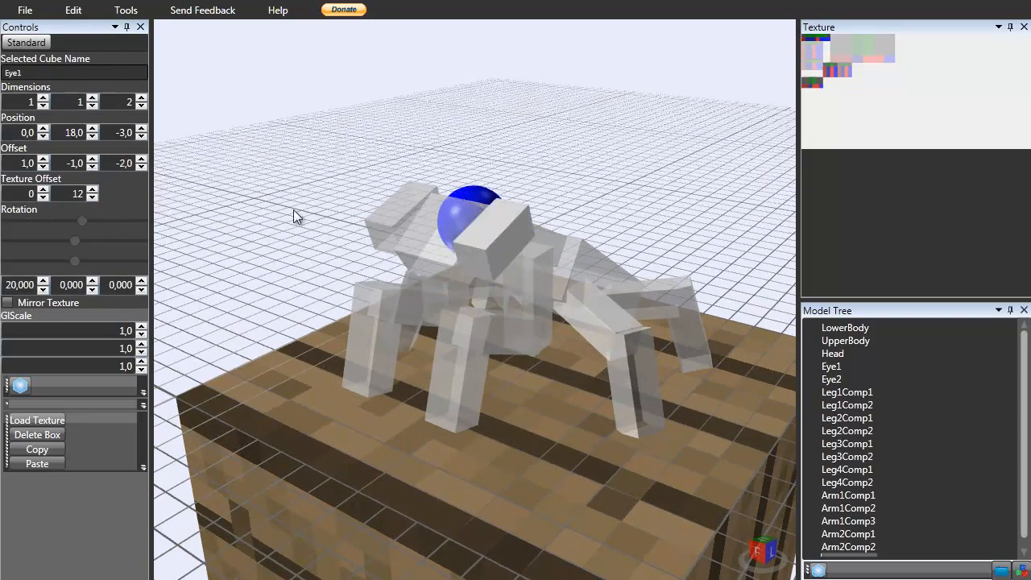
click(92, 199)
click(92, 199)
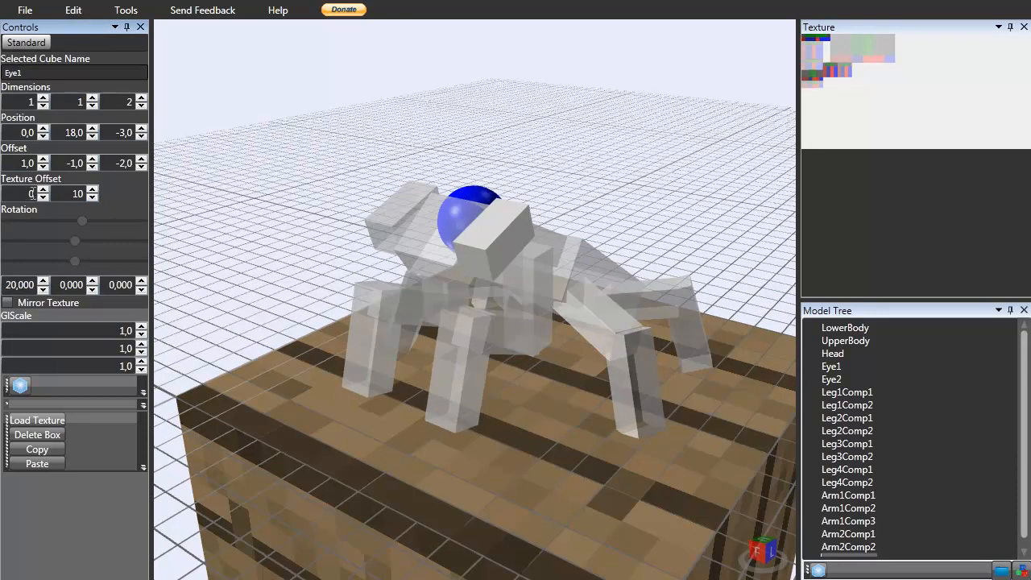
Select Eye2 and lower its texture Y offset by one.
click(387, 222)
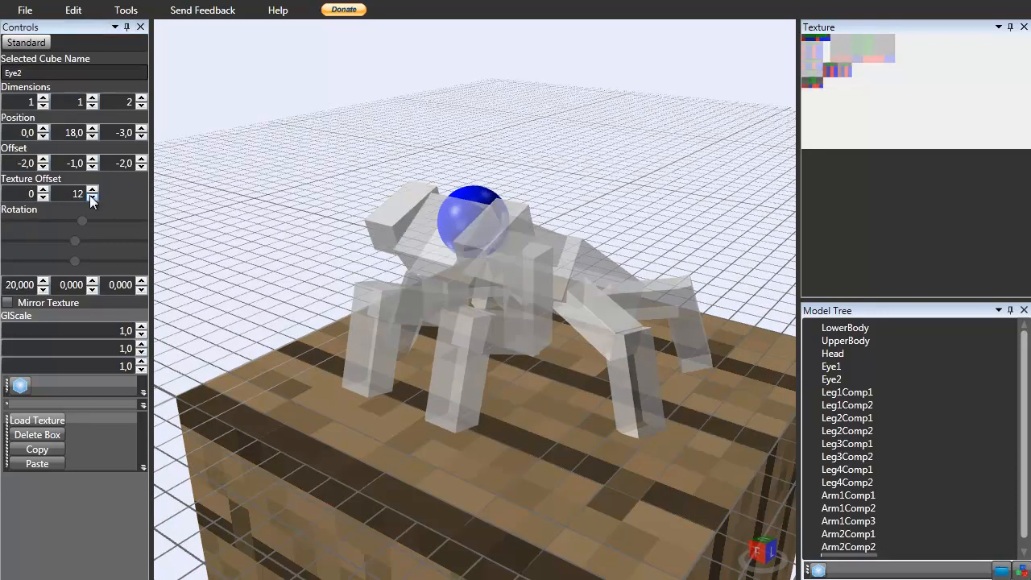
click(91, 198)
click(937, 139)
click(723, 90)
right_drag(722, 90, 588, 141)
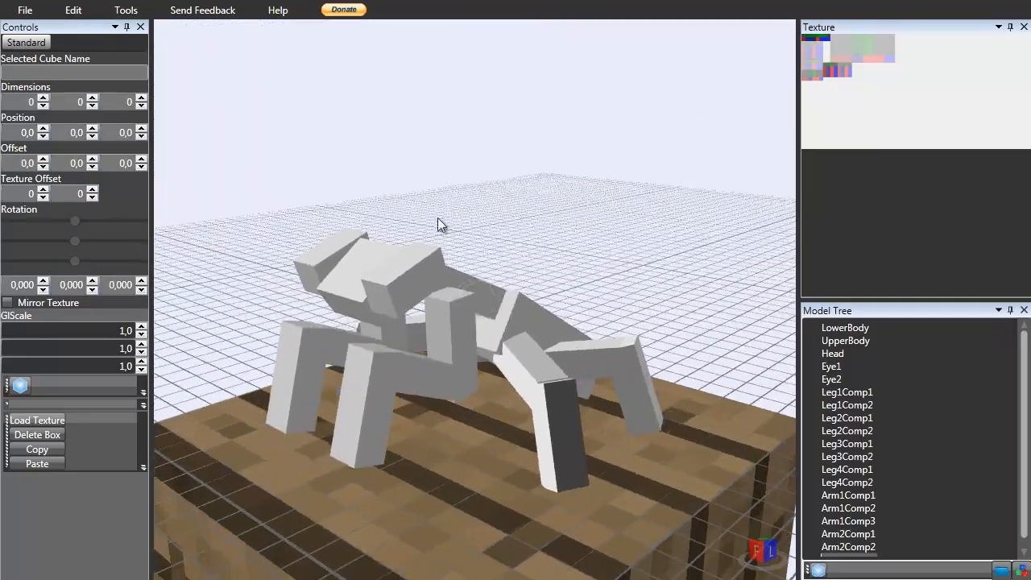
Export the model as Turbo Model Thingy.
click(24, 11)
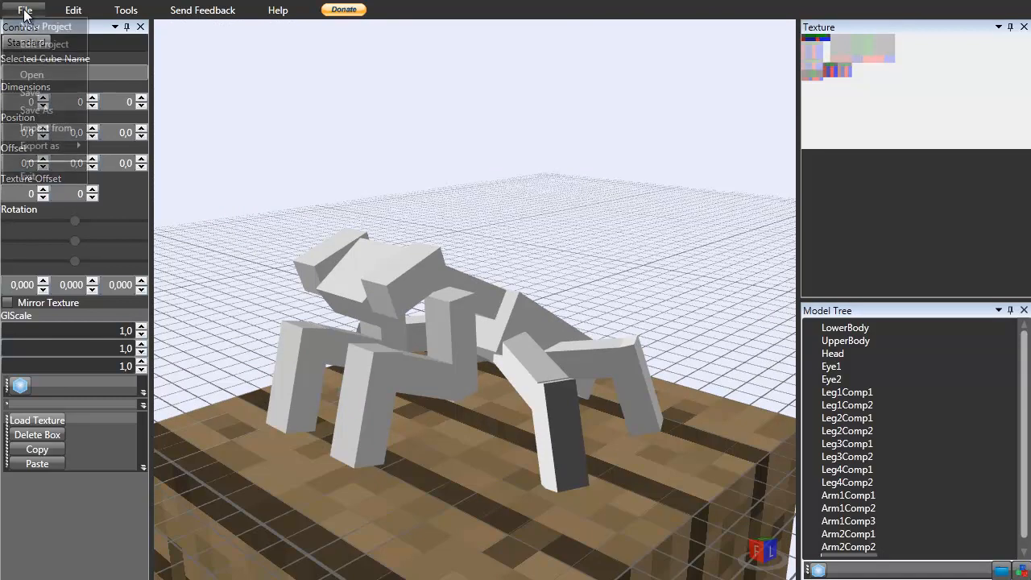
mouse_move(52, 150)
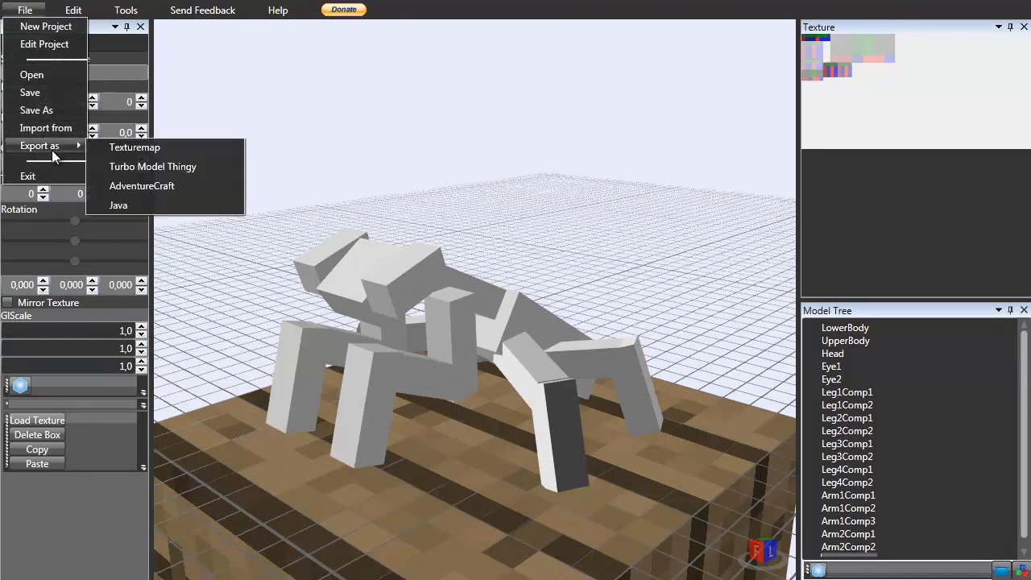
click(139, 166)
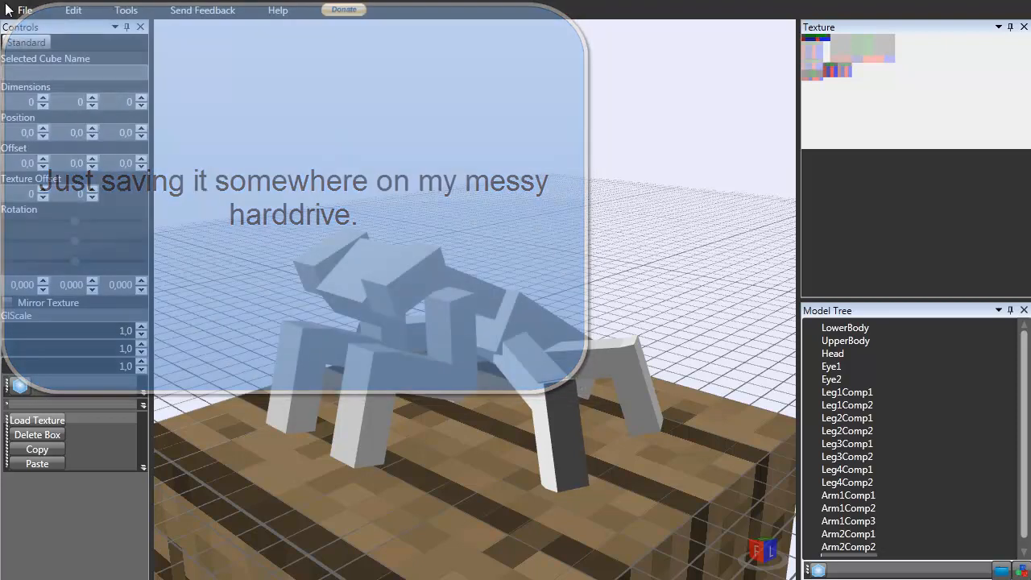
Save the model again as PrayingMantis in the Mantis folder, answering the overwrite prompt.
click(24, 15)
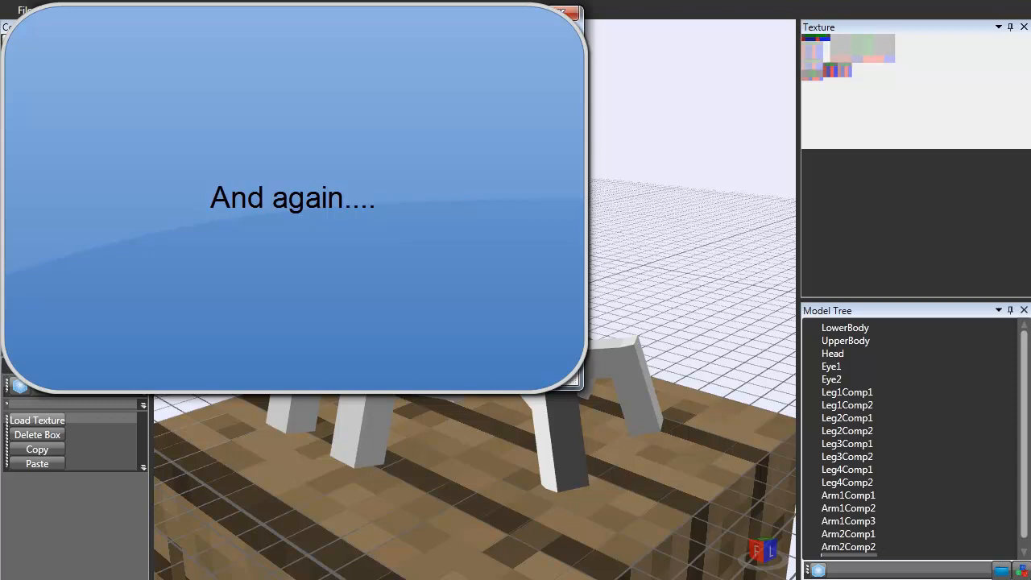
key(Return)
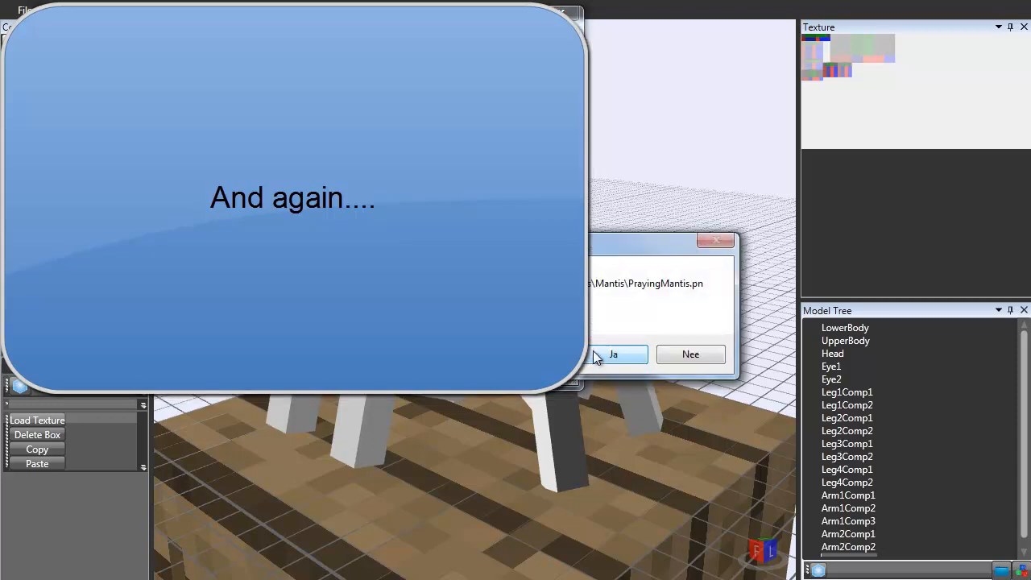
click(677, 358)
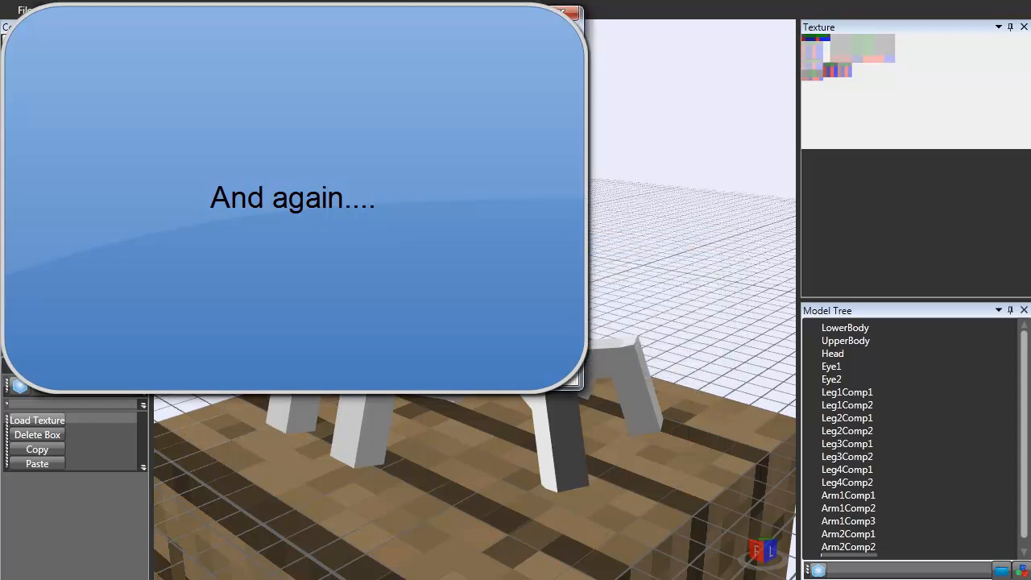
key(Return)
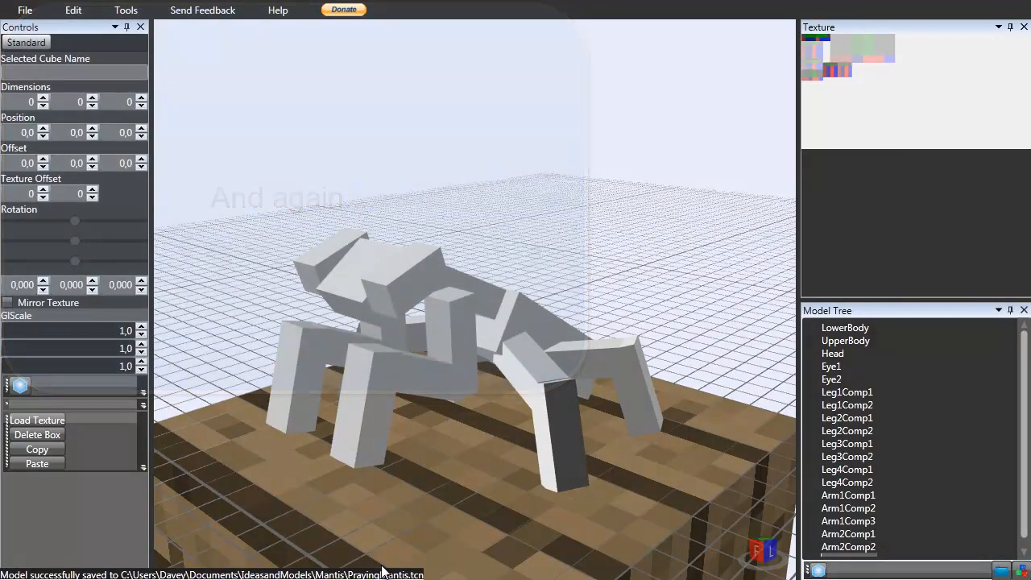
Open the PrayingMantis texture in Paint.NET, zoom to 2400% and reposition the Colors and Layers windows.
right_drag(467, 196, 476, 207)
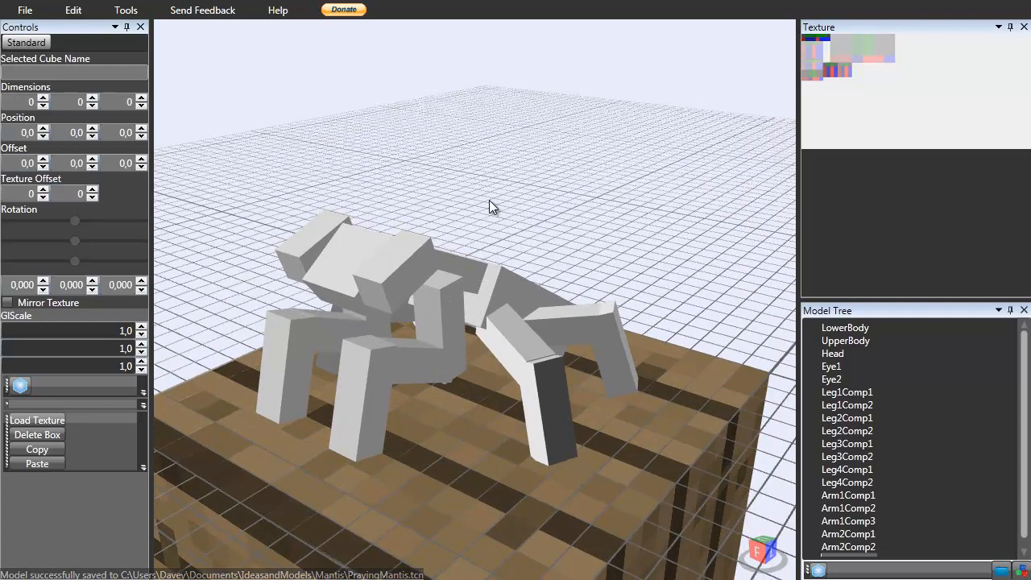
right_drag(488, 200, 732, 352)
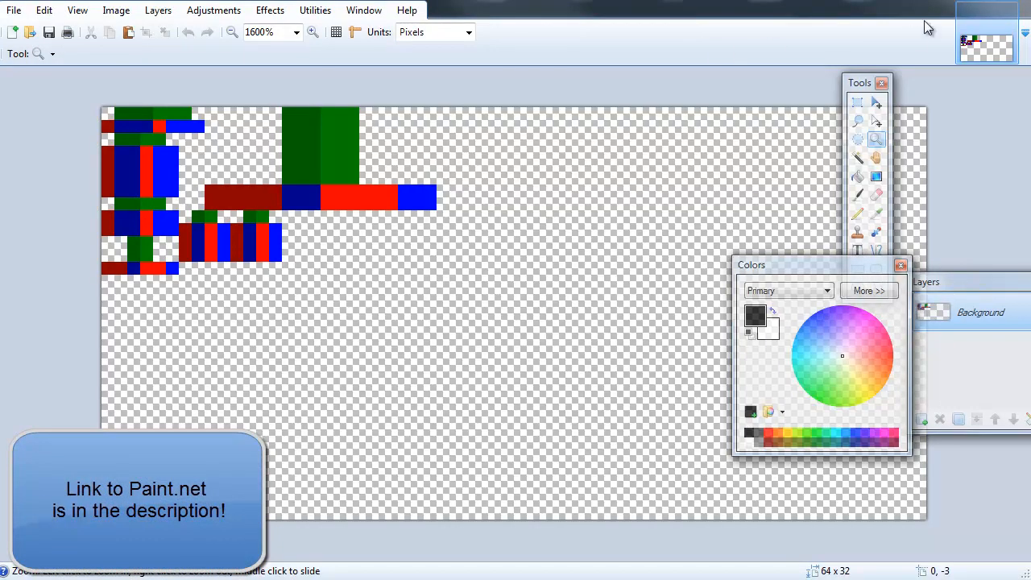
click(172, 246)
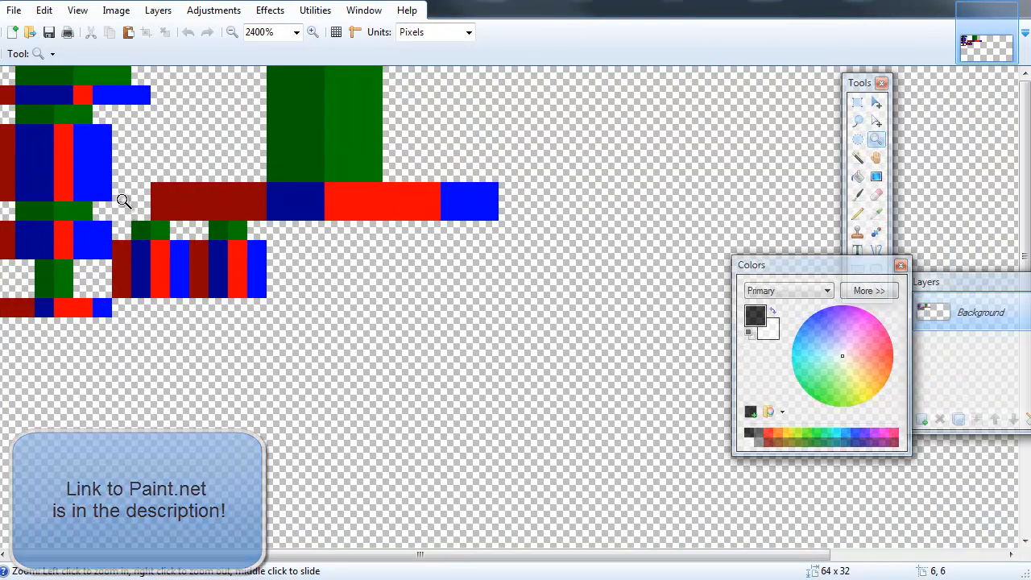
mouse_move(805, 264)
mouse_down()
mouse_move(736, 197)
mouse_move(689, 116)
mouse_up()
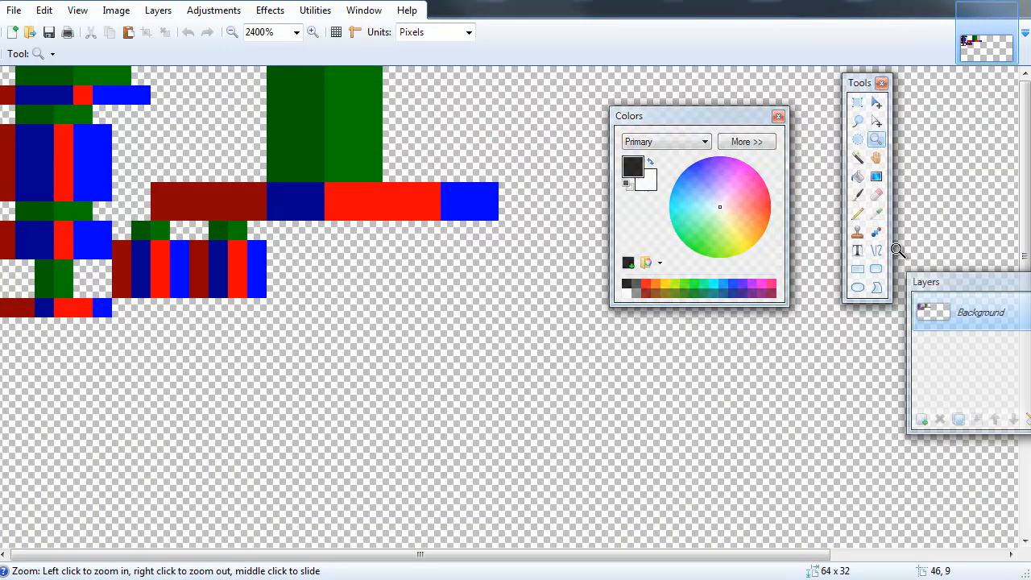
drag(939, 282, 925, 156)
drag(876, 83, 846, 79)
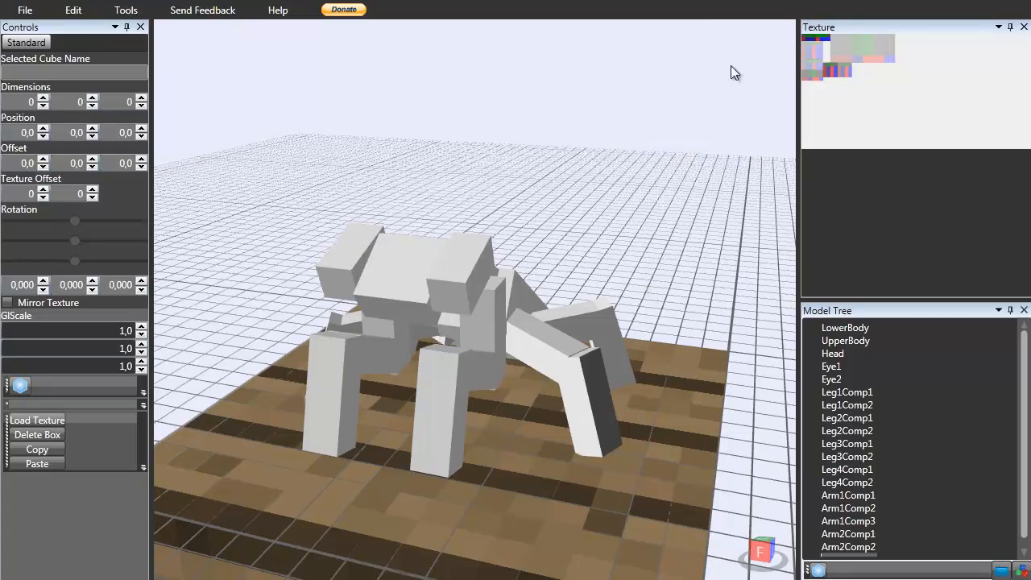
Load the PrayingMantis.png texture onto the model and orbit around to inspect the coloured parts.
mouse_move(484, 340)
right_down()
mouse_move(390, 340)
mouse_move(475, 340)
right_up()
click(29, 421)
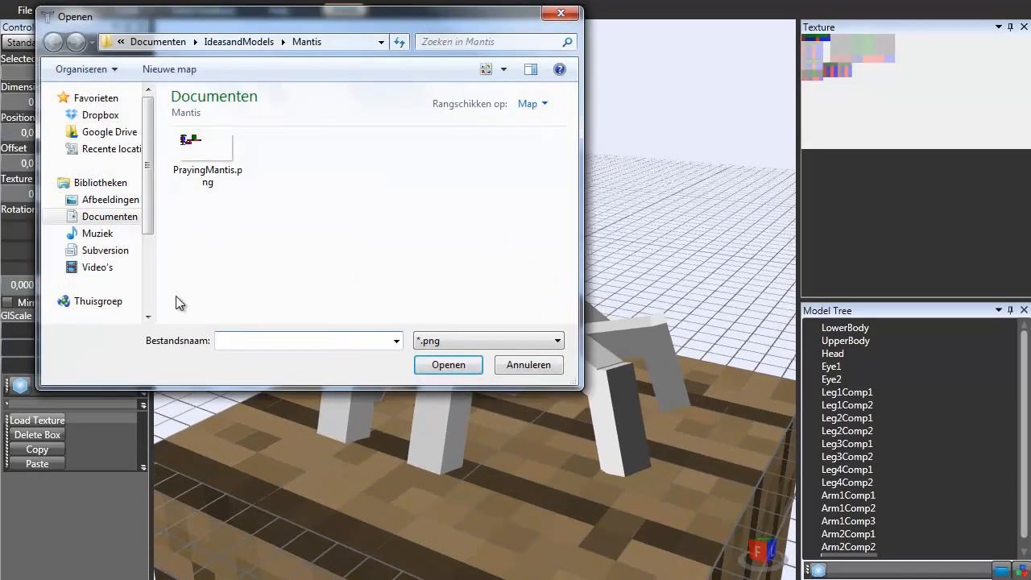
double_click(225, 177)
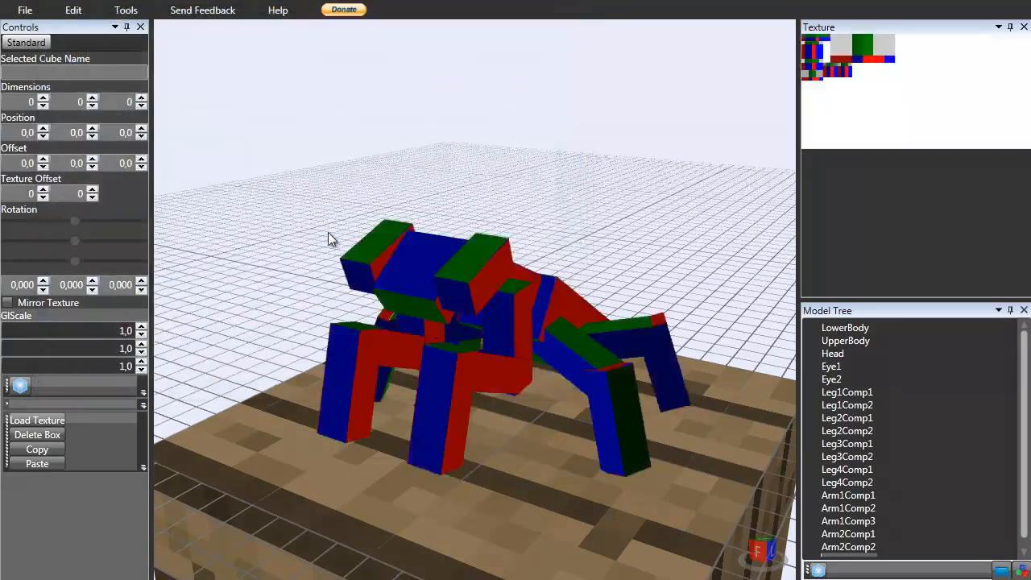
right_drag(528, 341, 316, 307)
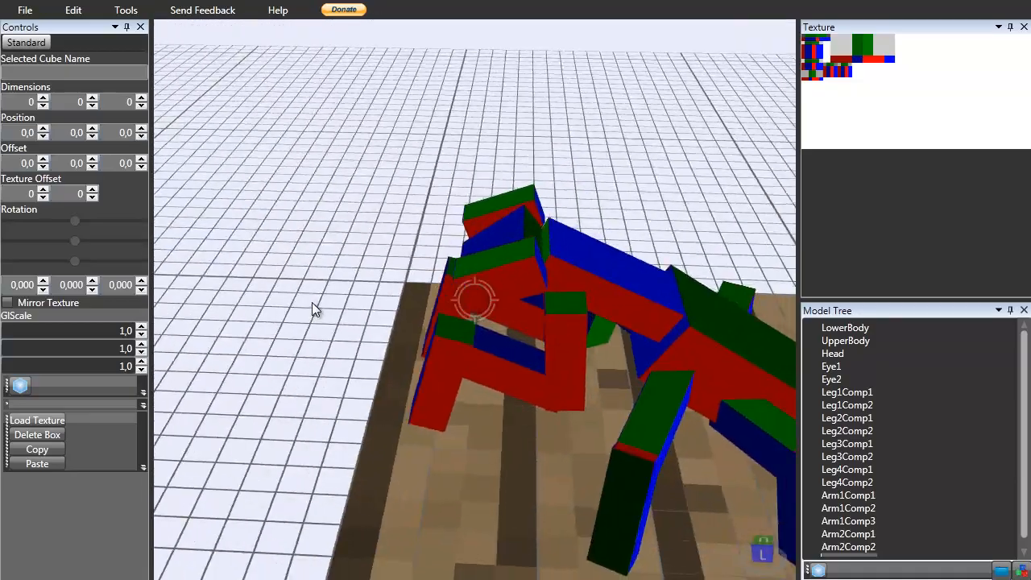
right_drag(441, 320, 588, 270)
right_drag(520, 298, 476, 321)
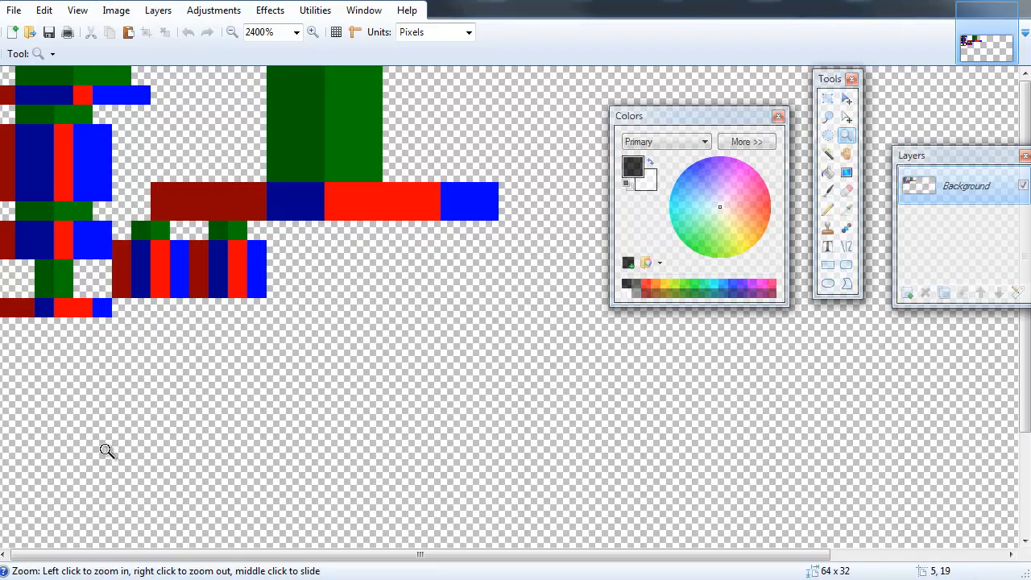
Paint a yellow patch on the head's area of the texture with the Pencil and save the texture.
click(665, 283)
click(827, 209)
mouse_move(24, 250)
mouse_down()
mouse_move(46, 230)
mouse_move(47, 248)
mouse_up()
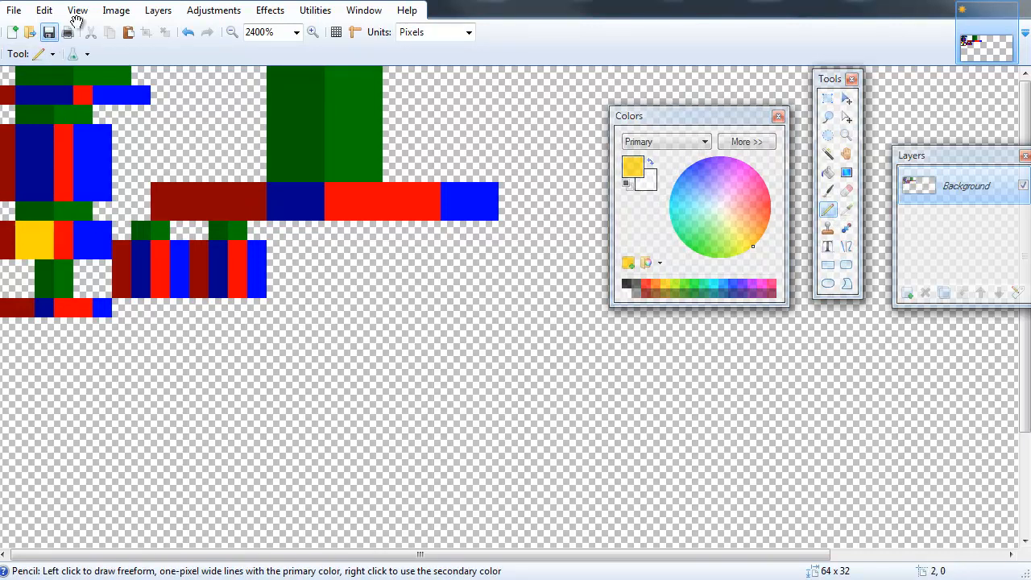
click(50, 33)
click(546, 380)
Switch to Techne and back to check the yellow patch on the model's head.
key(alt+Tab)
mouse_move(346, 360)
right_down()
mouse_move(537, 313)
mouse_move(568, 278)
mouse_move(459, 277)
mouse_move(446, 298)
right_up()
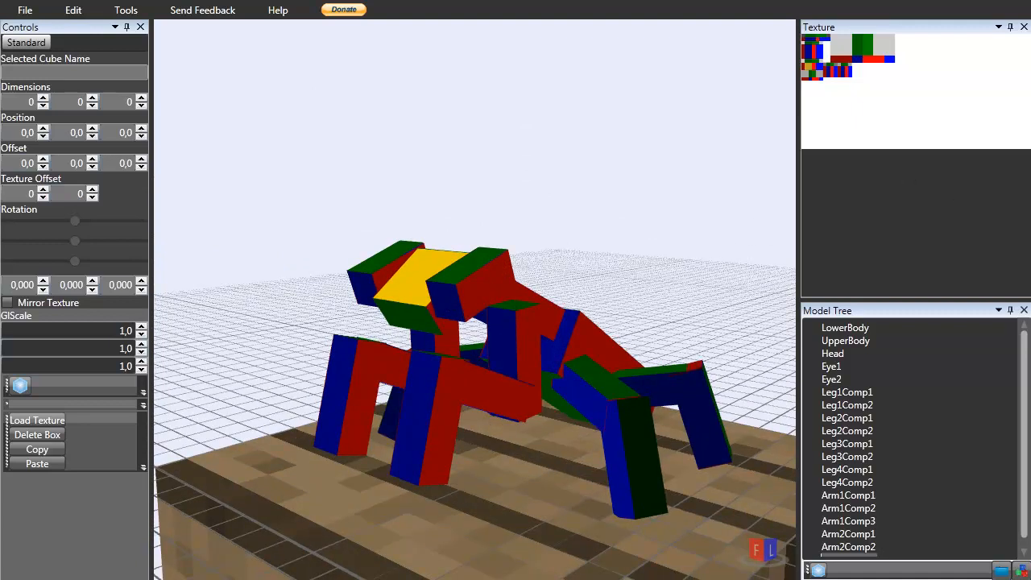
key(alt+Tab)
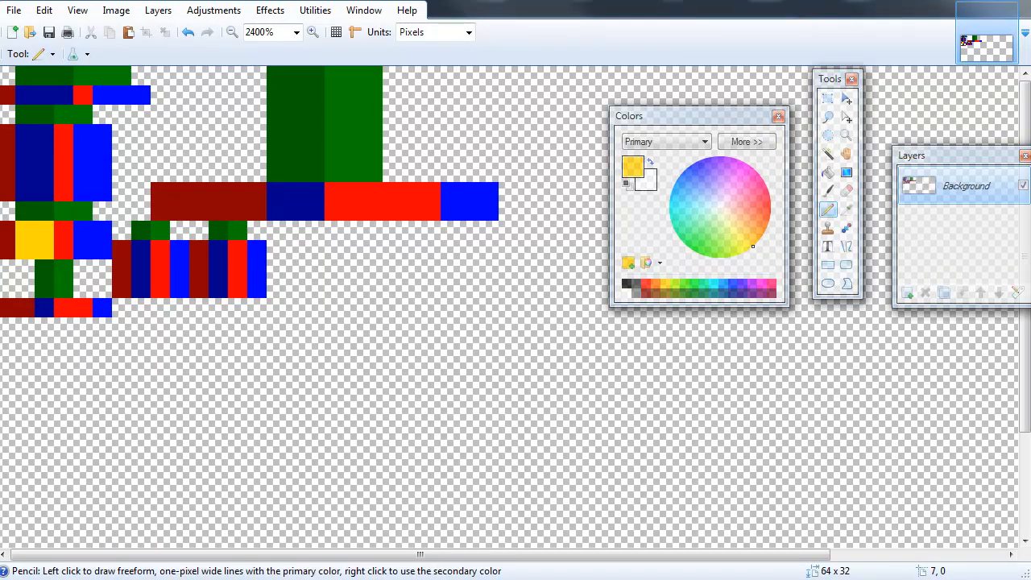
Copy a praying mantis photo from the Google Images results in the browser.
key(alt+Tab)
mouse_move(401, 253)
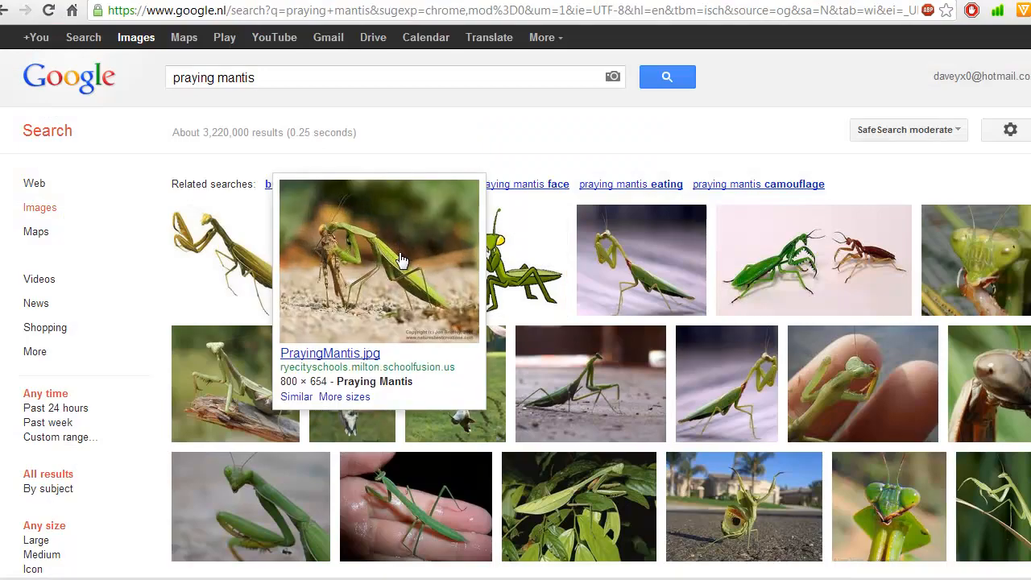
right_click(338, 253)
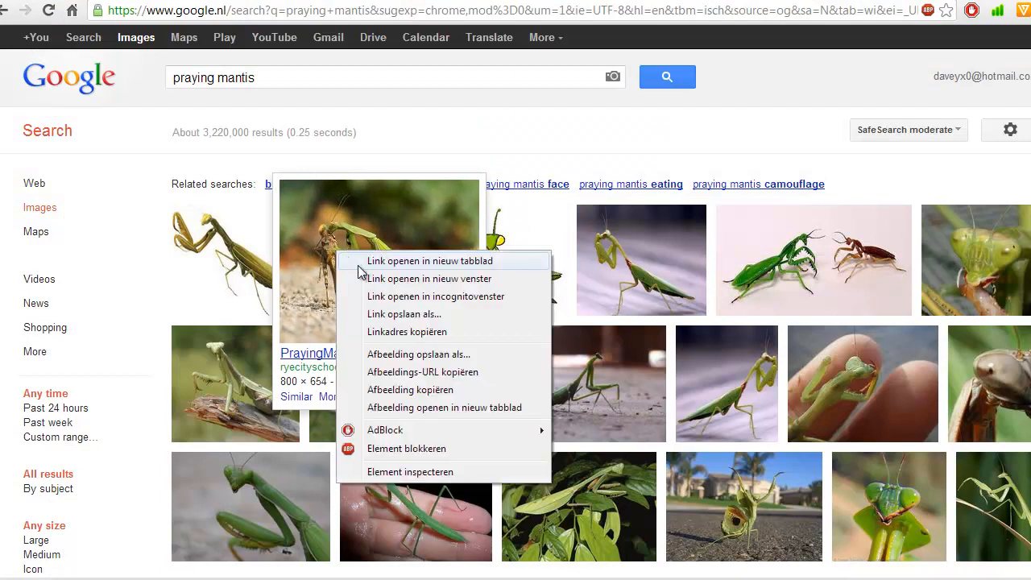
click(413, 390)
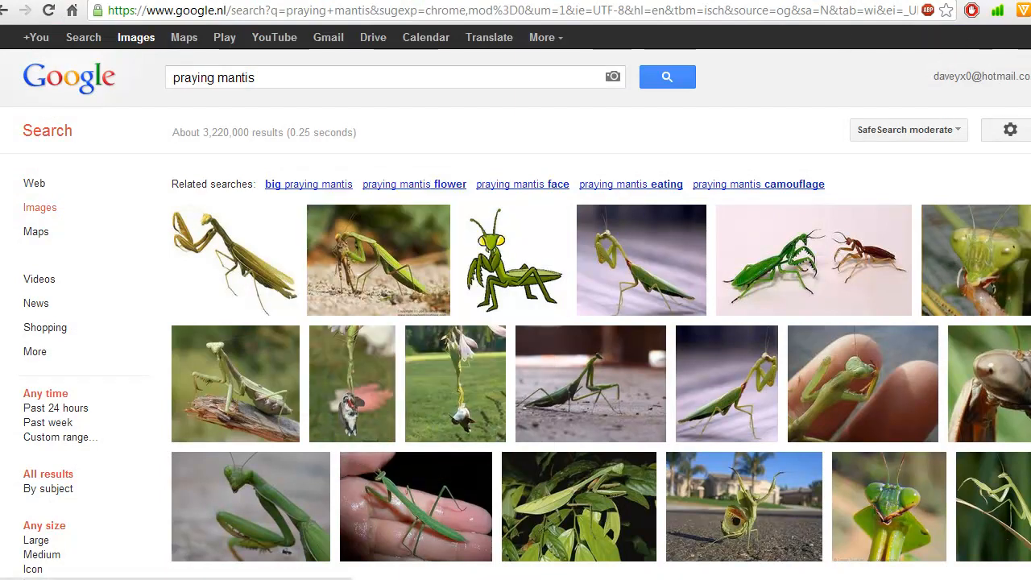
Create a new 248 × 203 pixel image in Paint.NET and paste the mantis photo into it.
key(alt+Tab)
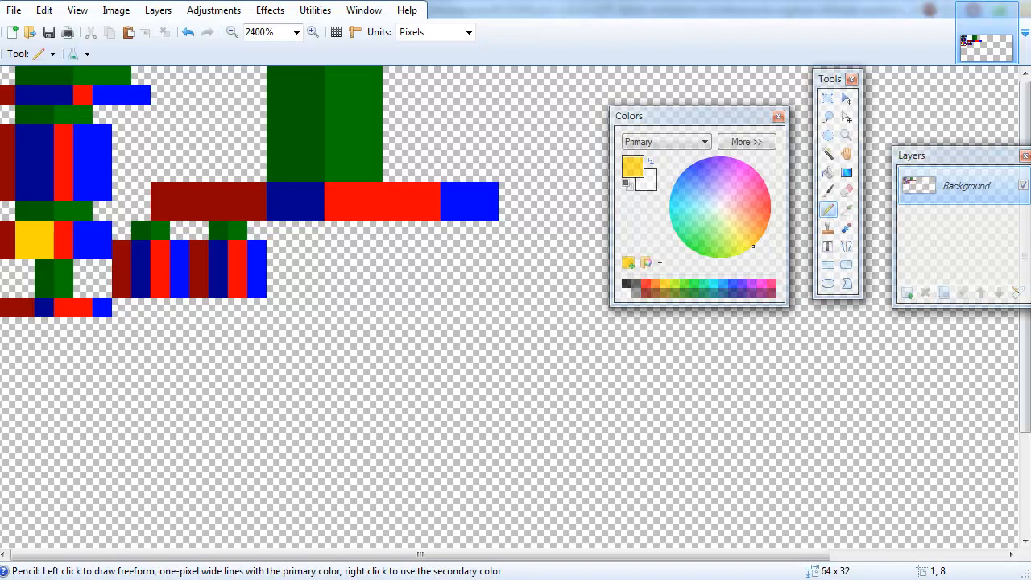
click(12, 32)
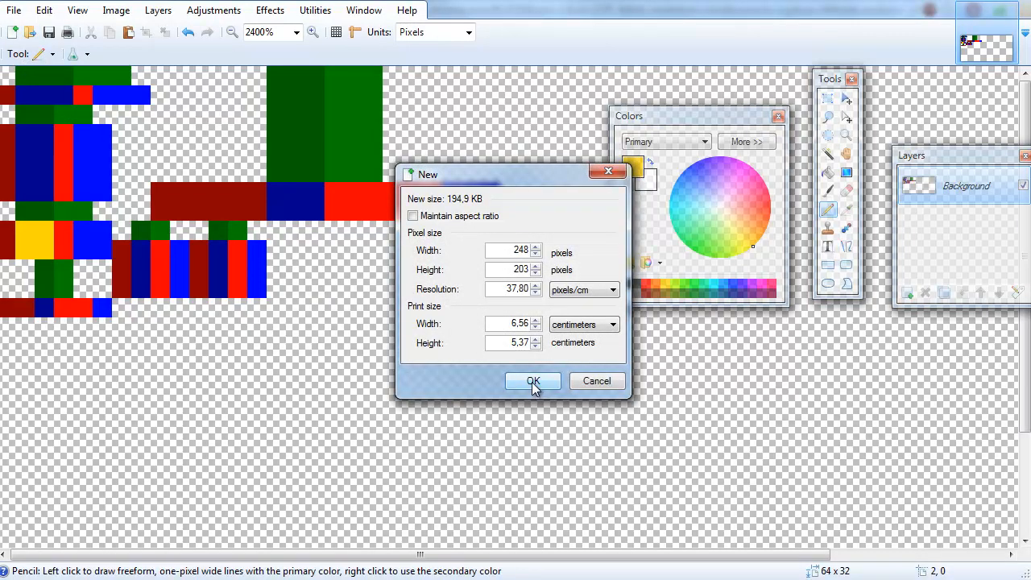
click(533, 382)
key(ctrl+v)
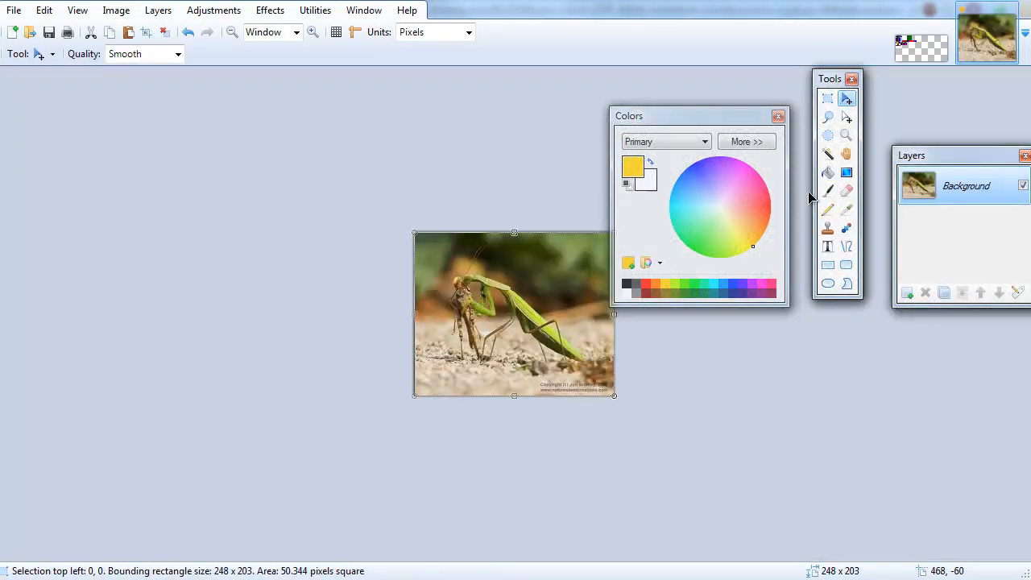
Zoom in on the photo, pick a light green from the mantis's body, and return to the texture image.
click(846, 135)
click(517, 265)
click(518, 265)
click(492, 264)
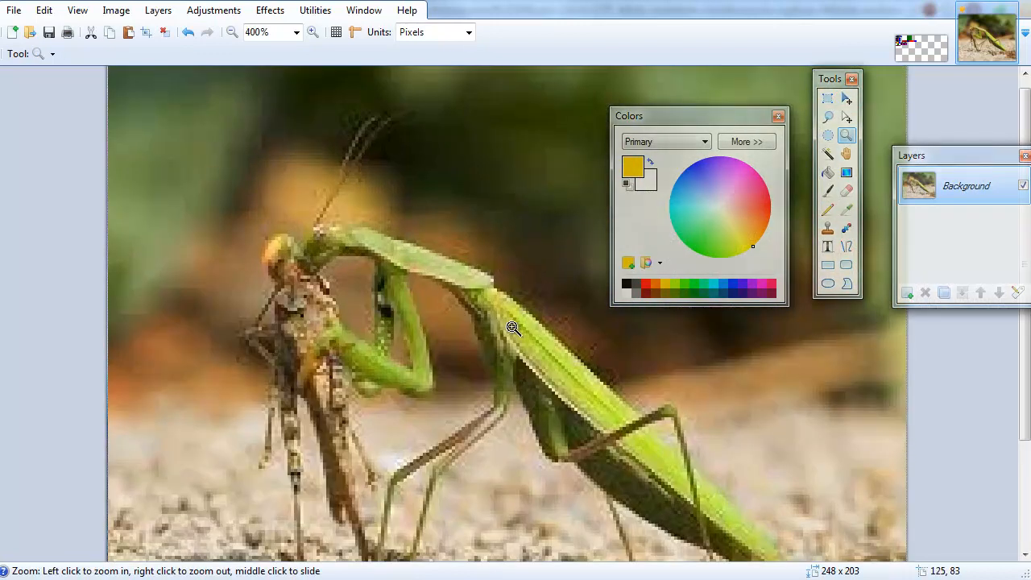
click(516, 330)
scroll(345, 271, down, 5)
scroll(322, 266, up, 5)
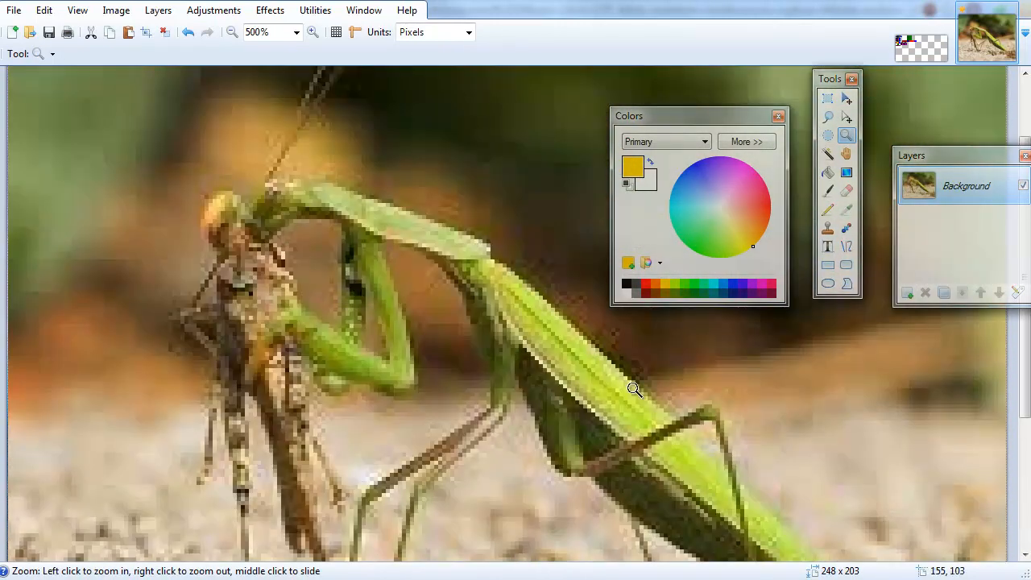
key(k)
scroll(524, 380, down, 2)
scroll(529, 382, down, 2)
scroll(479, 279, up, 4)
scroll(618, 425, down, 3)
scroll(724, 427, up, 3)
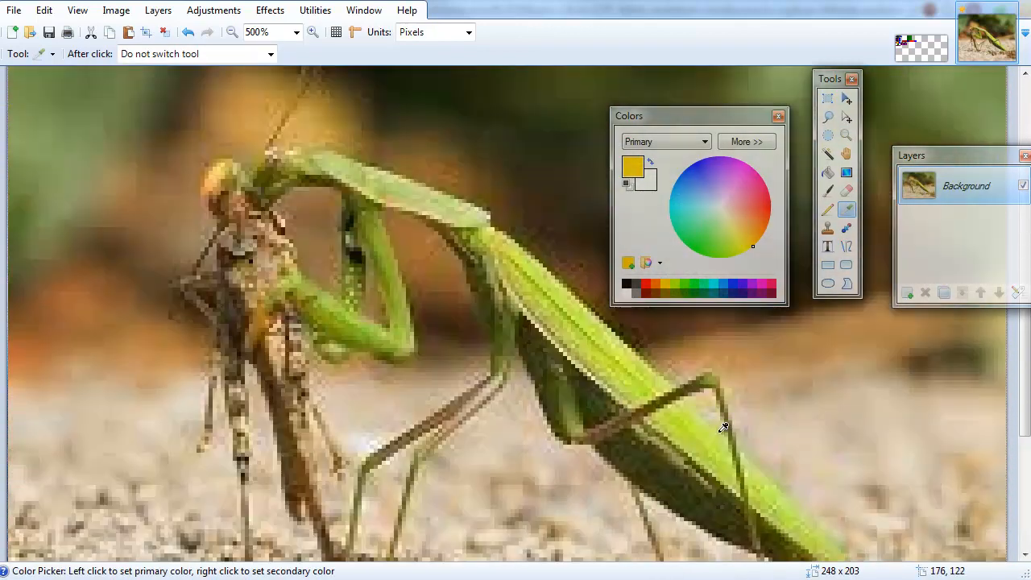
click(538, 291)
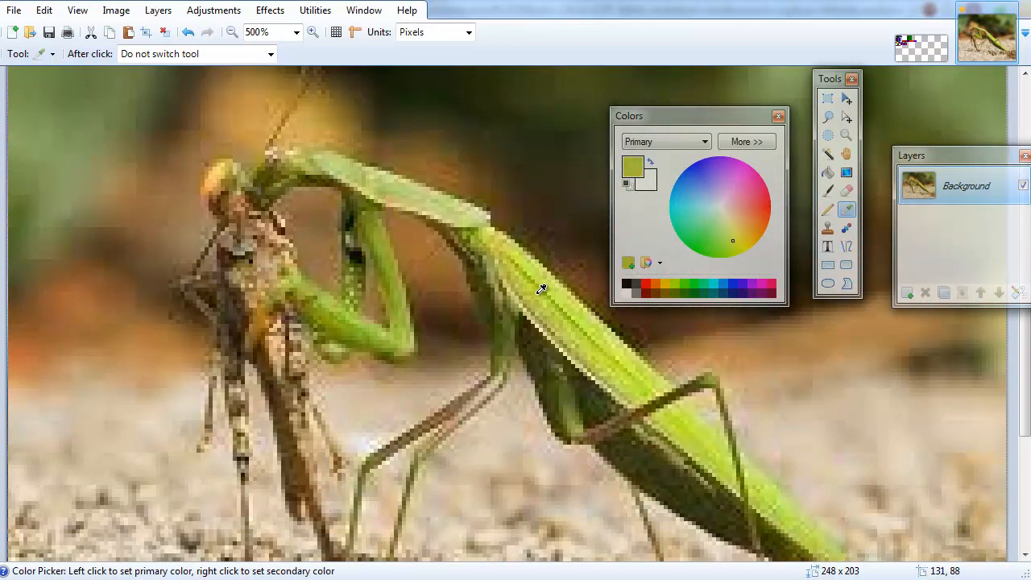
click(921, 48)
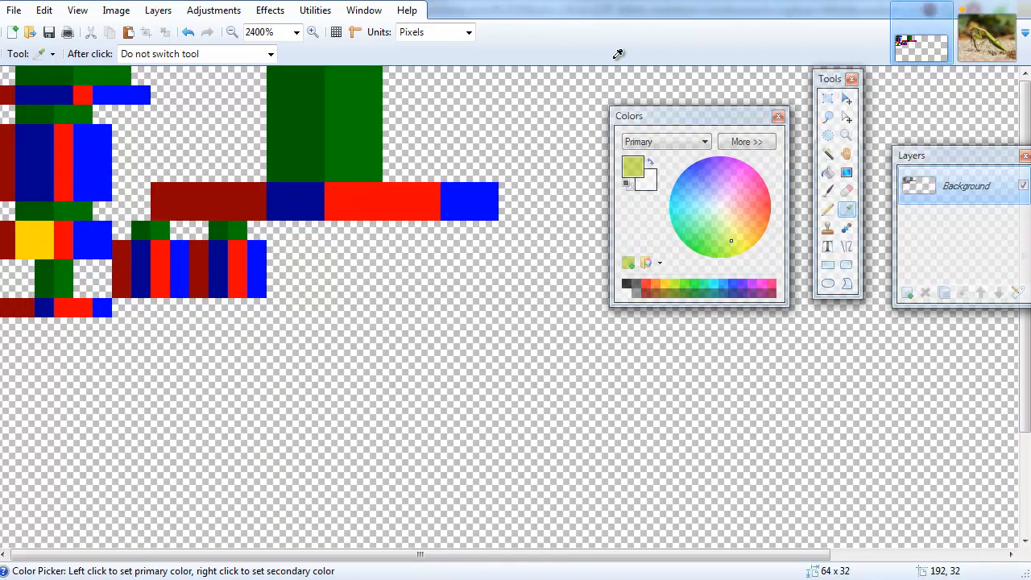
Paint the long horizontal body strip of the texture with the picked green, adjusting its brightness.
key(p)
mouse_move(256, 211)
mouse_down()
mouse_move(259, 190)
mouse_move(171, 187)
mouse_move(180, 202)
mouse_move(242, 211)
mouse_up()
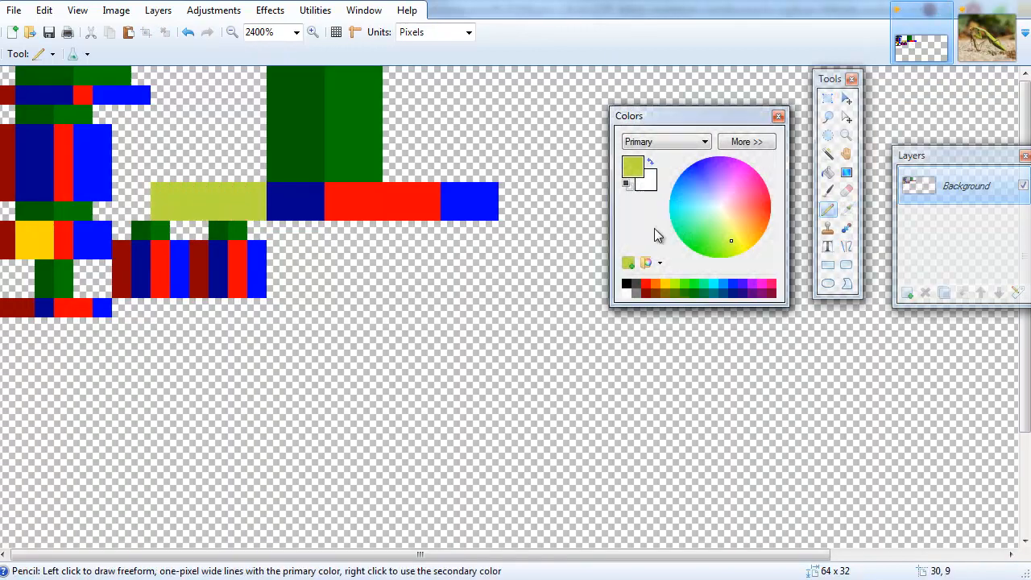
click(756, 143)
drag(858, 292, 855, 284)
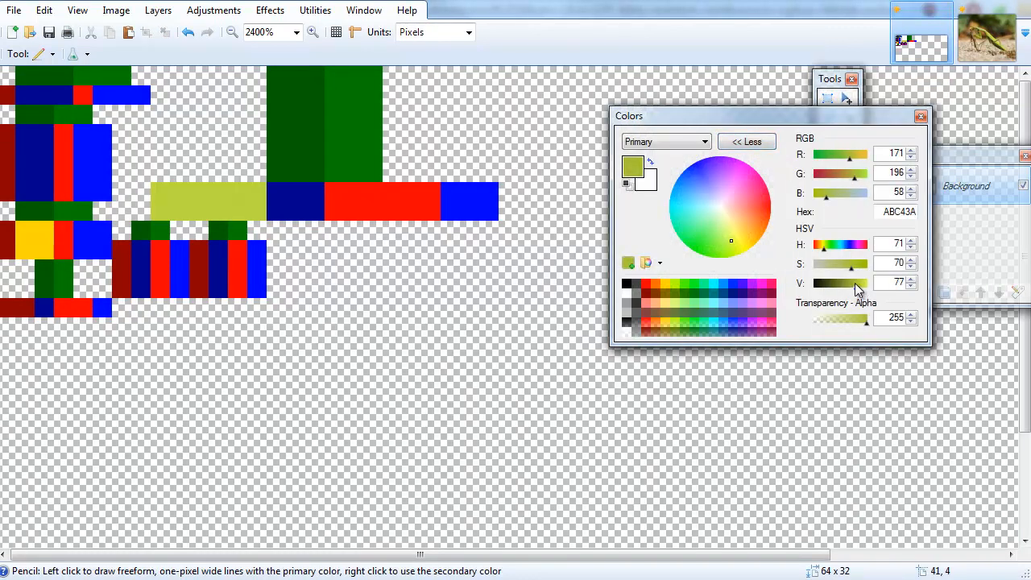
mouse_move(161, 211)
mouse_down()
mouse_move(166, 192)
mouse_move(256, 199)
mouse_move(189, 193)
mouse_move(226, 202)
mouse_move(316, 193)
mouse_move(339, 207)
mouse_move(423, 208)
mouse_move(488, 192)
mouse_move(328, 192)
mouse_up()
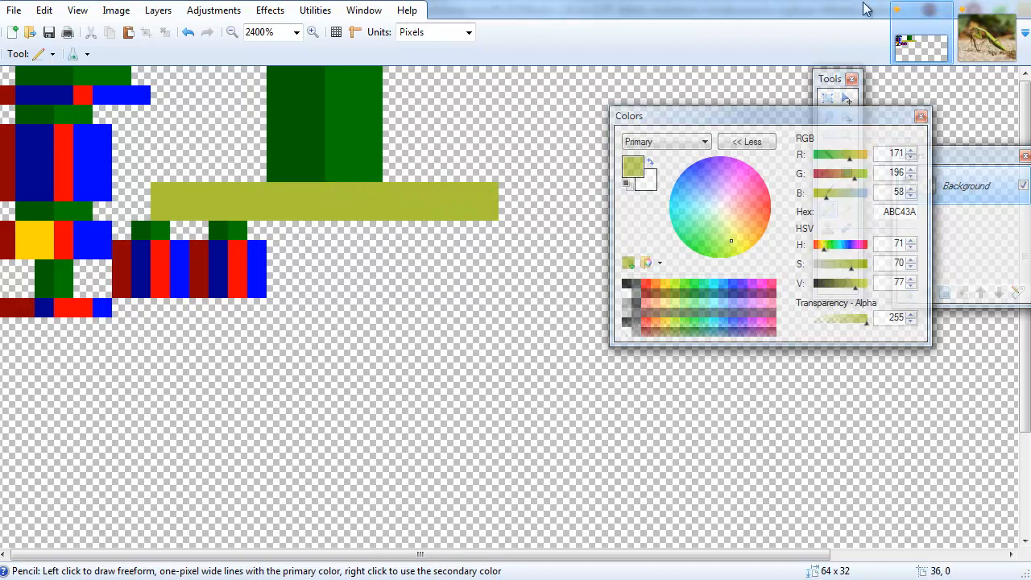
Set the green's red value to 128 and repaint the strip plus a vertical stripe in the upper block.
click(981, 44)
click(921, 46)
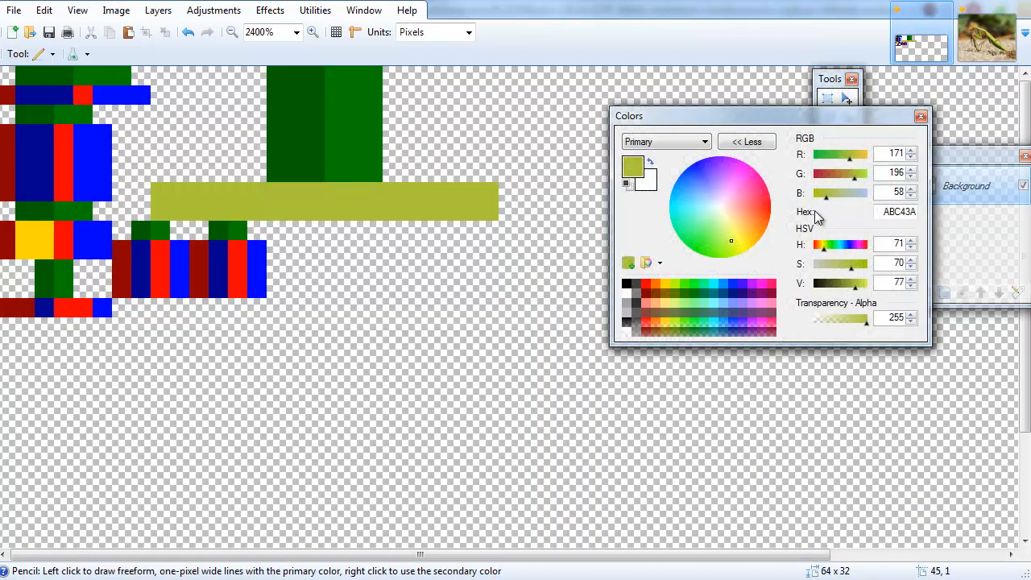
drag(847, 159, 842, 159)
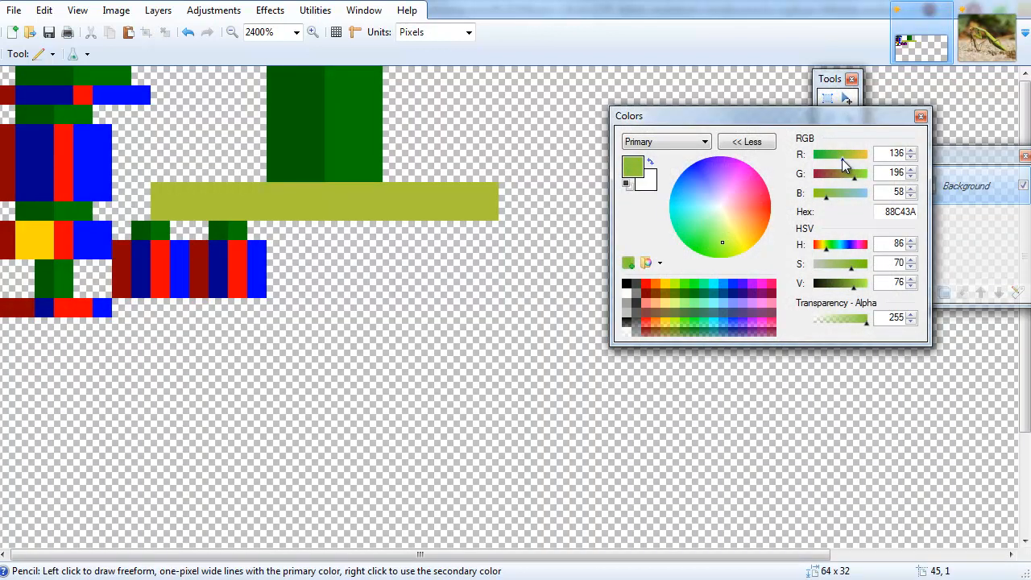
mouse_move(330, 196)
mouse_down()
mouse_move(162, 193)
mouse_move(492, 206)
mouse_move(448, 188)
mouse_move(342, 189)
mouse_up()
mouse_move(279, 165)
mouse_down()
mouse_move(271, 81)
mouse_move(281, 158)
mouse_up()
key(ctrl+z)
drag(316, 81, 318, 144)
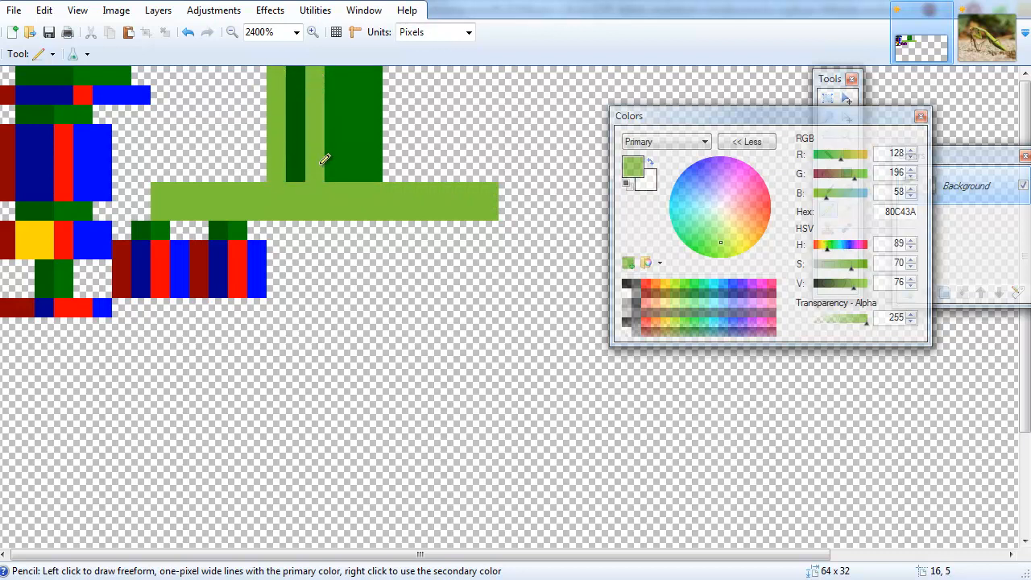
Darken the green and shade the strip's lower row and the right column of the upper block.
click(982, 32)
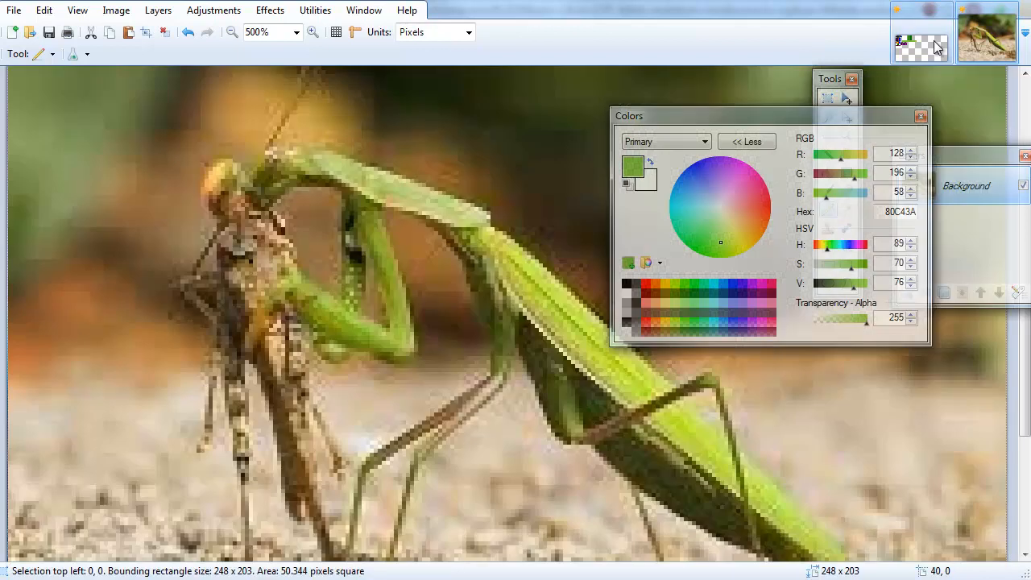
click(937, 47)
drag(334, 166, 339, 128)
key(ctrl+z)
drag(851, 286, 850, 289)
mouse_move(475, 209)
mouse_down()
mouse_move(486, 202)
mouse_move(170, 207)
mouse_up()
mouse_move(346, 155)
mouse_down()
mouse_move(335, 89)
mouse_move(374, 74)
mouse_move(358, 101)
mouse_move(369, 157)
mouse_move(350, 165)
mouse_move(375, 161)
mouse_up()
drag(855, 291, 853, 292)
click(296, 151)
drag(298, 141, 295, 75)
key(l)
key(k)
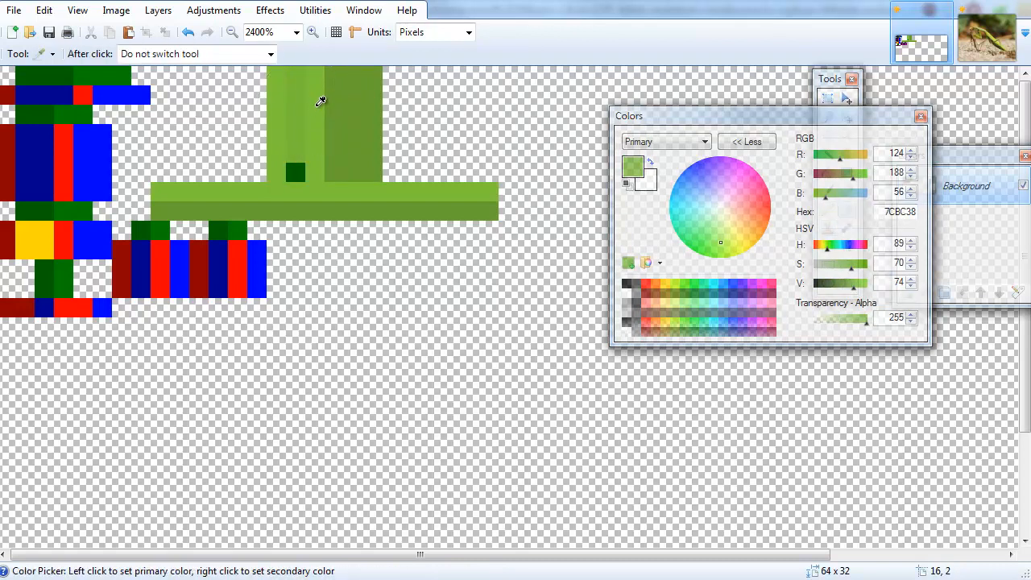
Pick the light green from the texture, darken it slightly and paint a shaded stripe in the upper block.
click(322, 100)
key(p)
key(k)
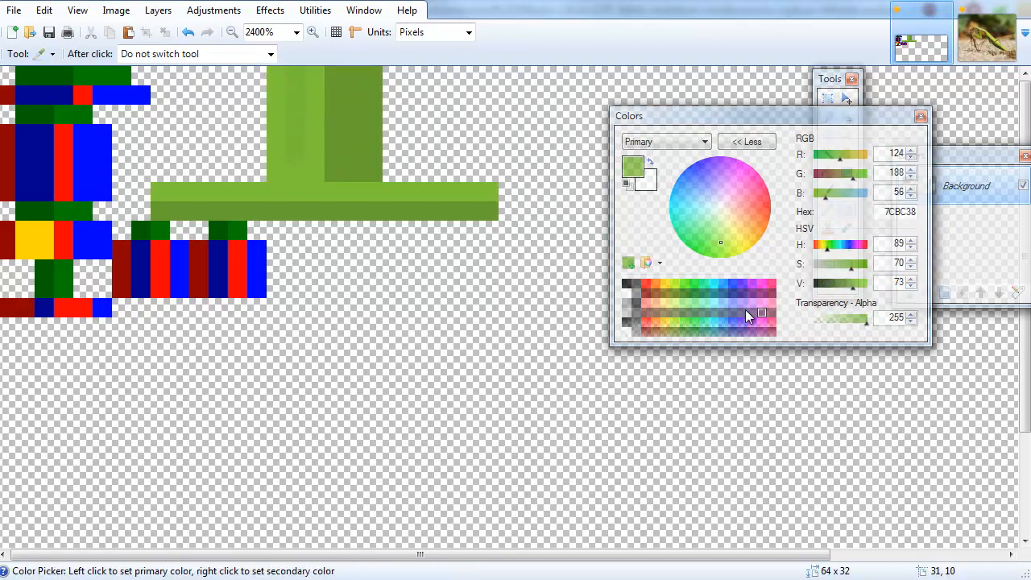
click(853, 285)
click(851, 285)
key(p)
drag(300, 158, 299, 56)
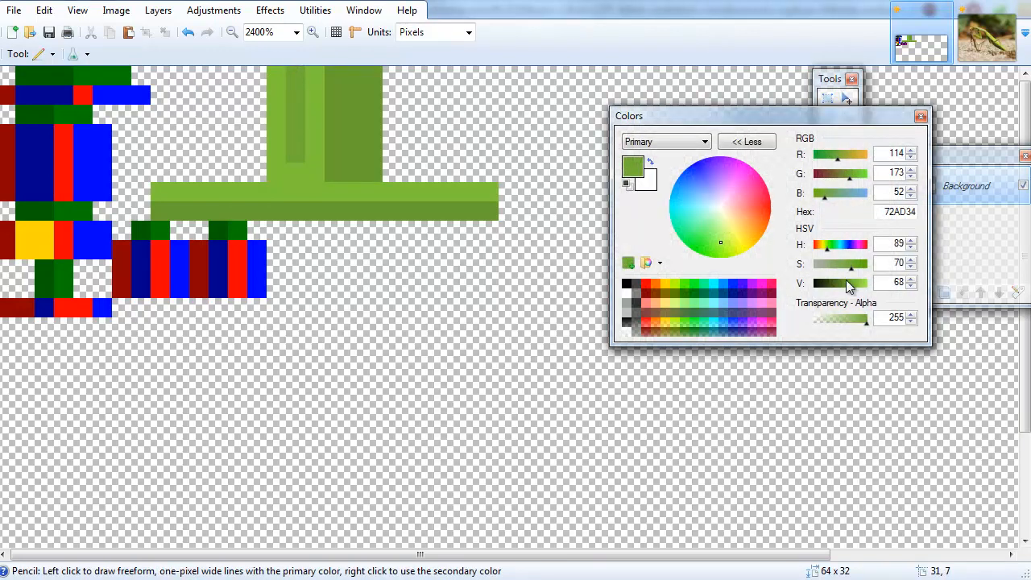
click(910, 279)
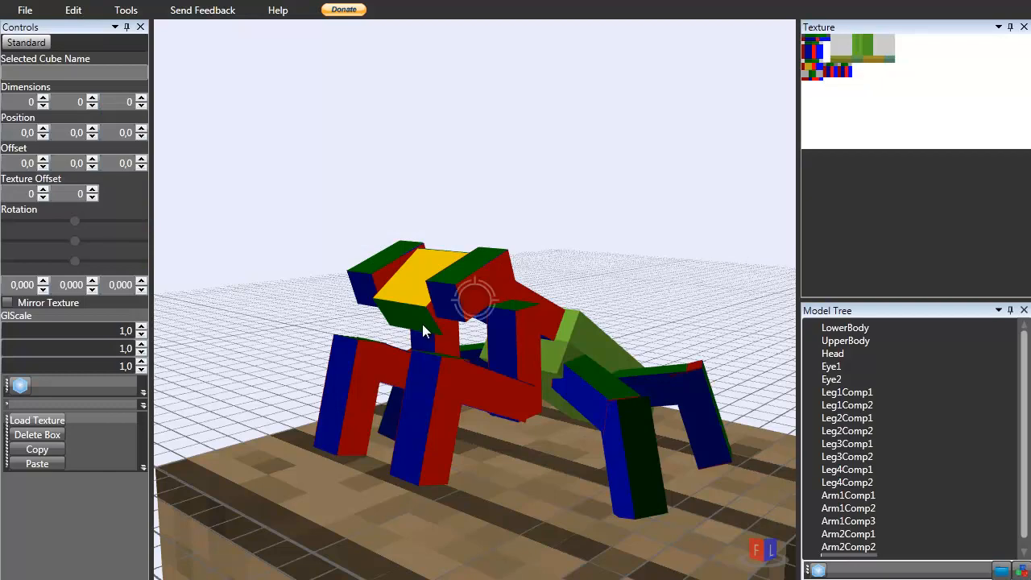
Orbit around the model in Techne to inspect the green body texture.
mouse_move(422, 324)
right_down()
mouse_move(370, 384)
mouse_move(677, 274)
mouse_move(580, 231)
mouse_move(634, 226)
mouse_move(707, 244)
mouse_move(666, 225)
mouse_move(681, 318)
mouse_move(674, 329)
mouse_move(513, 269)
mouse_move(733, 315)
mouse_move(595, 317)
mouse_move(550, 305)
mouse_move(639, 405)
right_up()
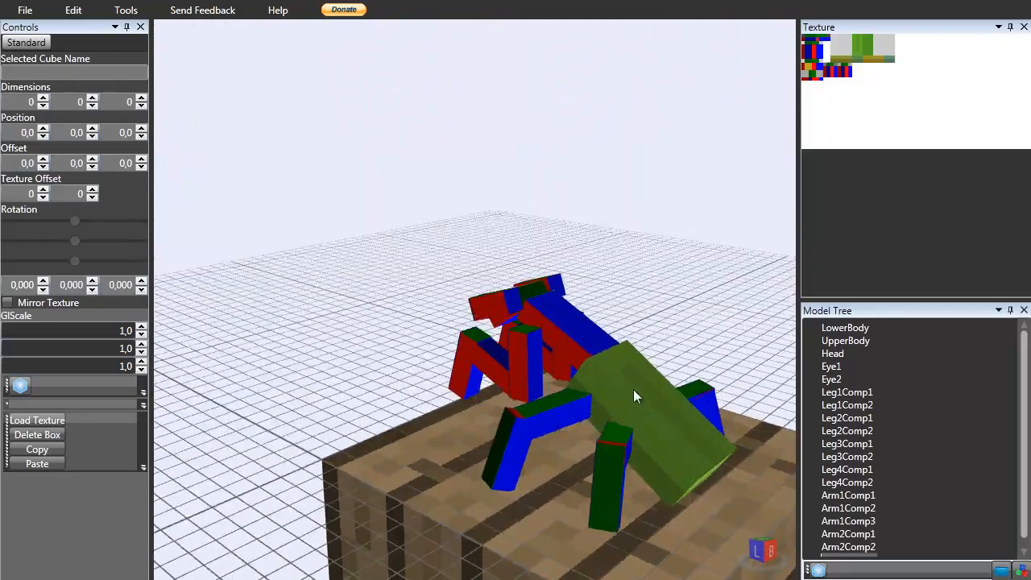
right_drag(637, 386, 717, 358)
right_drag(617, 360, 562, 417)
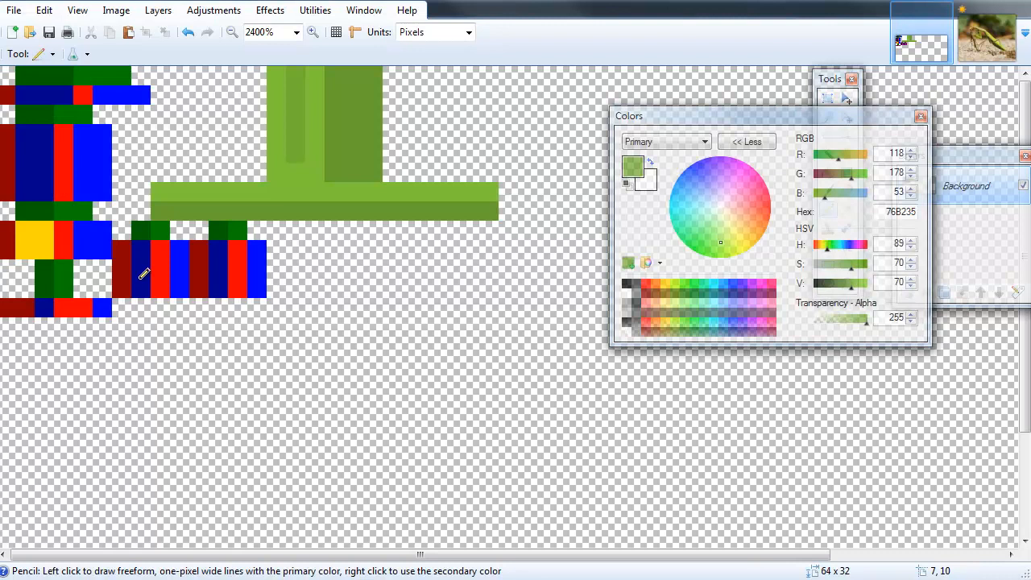
Sample greens from the strip and the reference photo, adjust the brightness to 629E1E, and switch to the Pencil.
key(k)
click(242, 191)
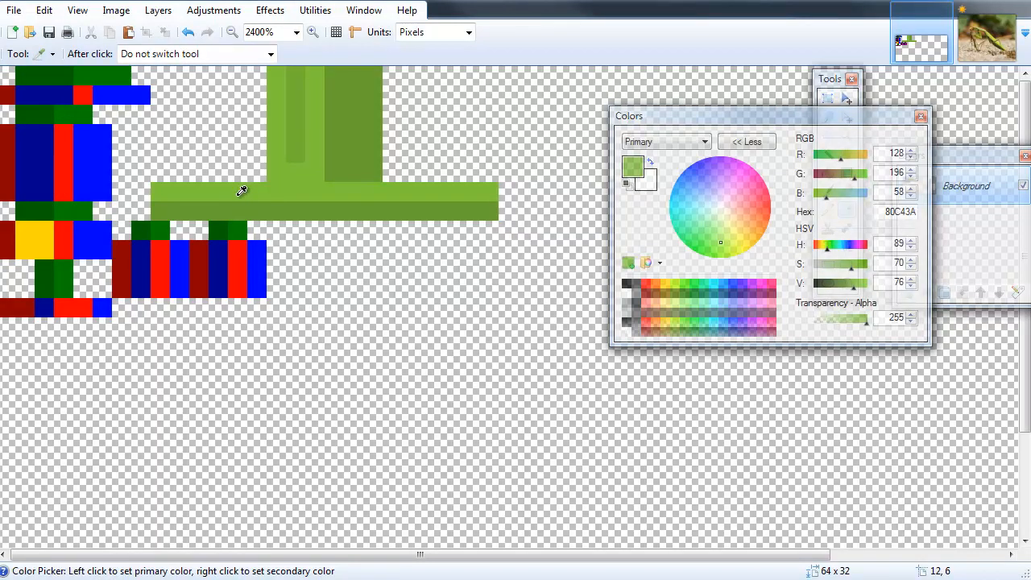
click(987, 38)
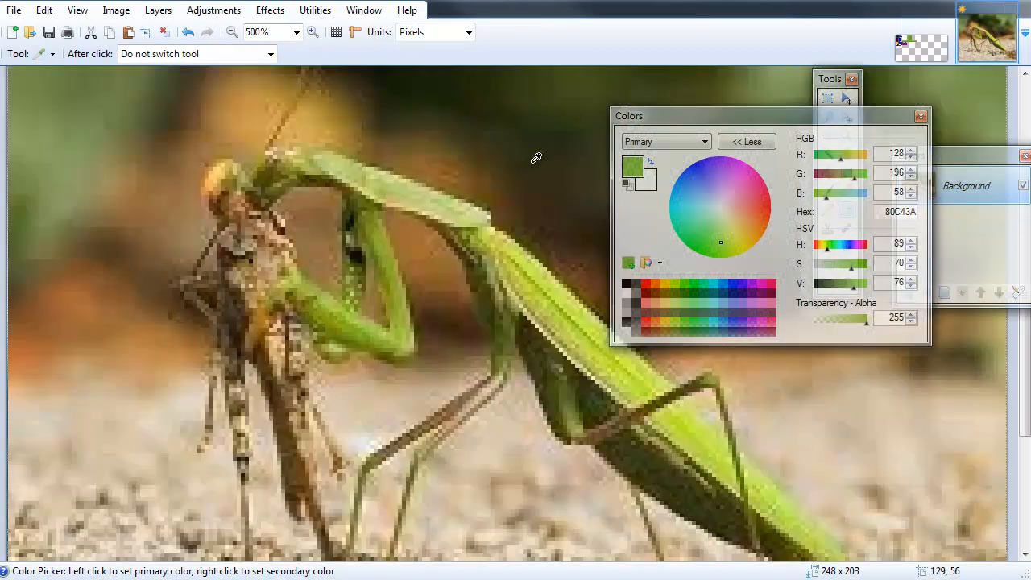
click(294, 163)
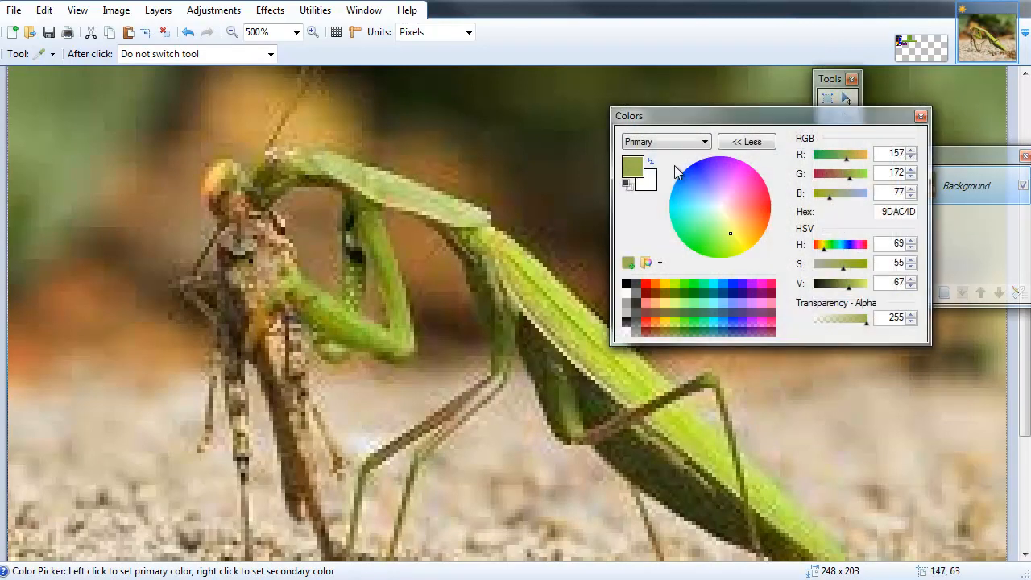
click(928, 57)
click(348, 203)
drag(854, 274, 857, 274)
key(p)
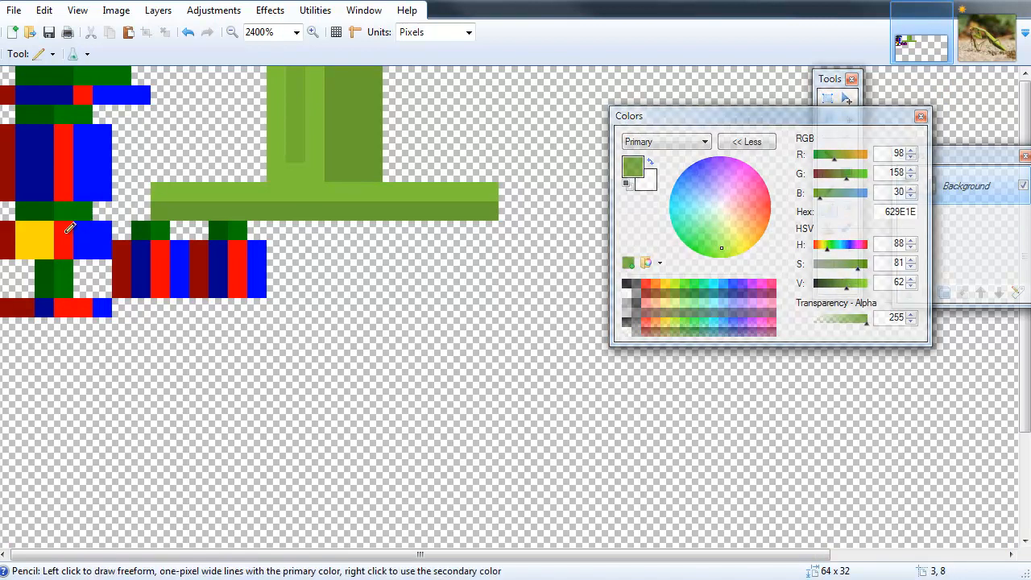
Glance at the reference photo and paint the left block of the texture over with the mid green.
click(996, 41)
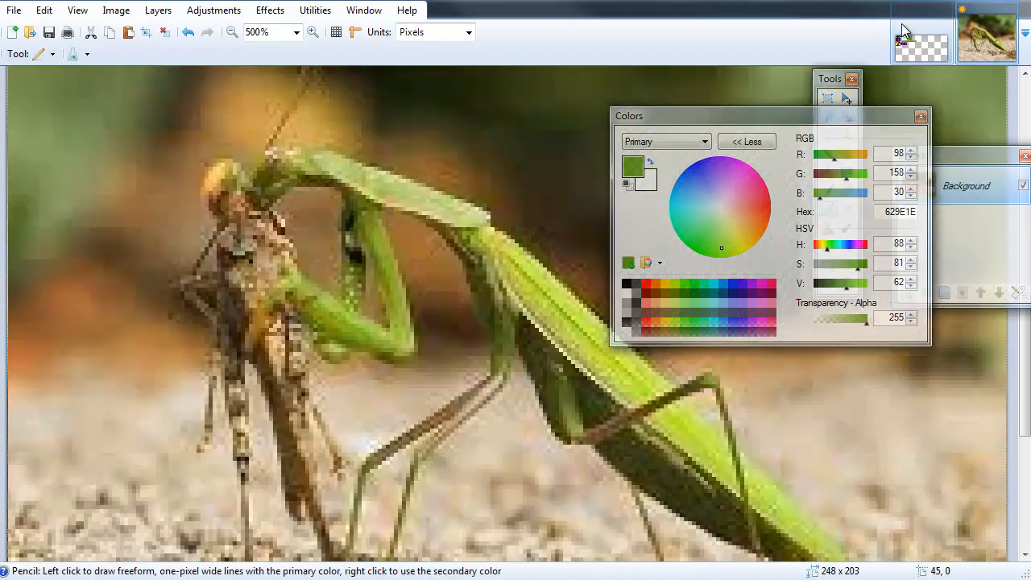
click(904, 34)
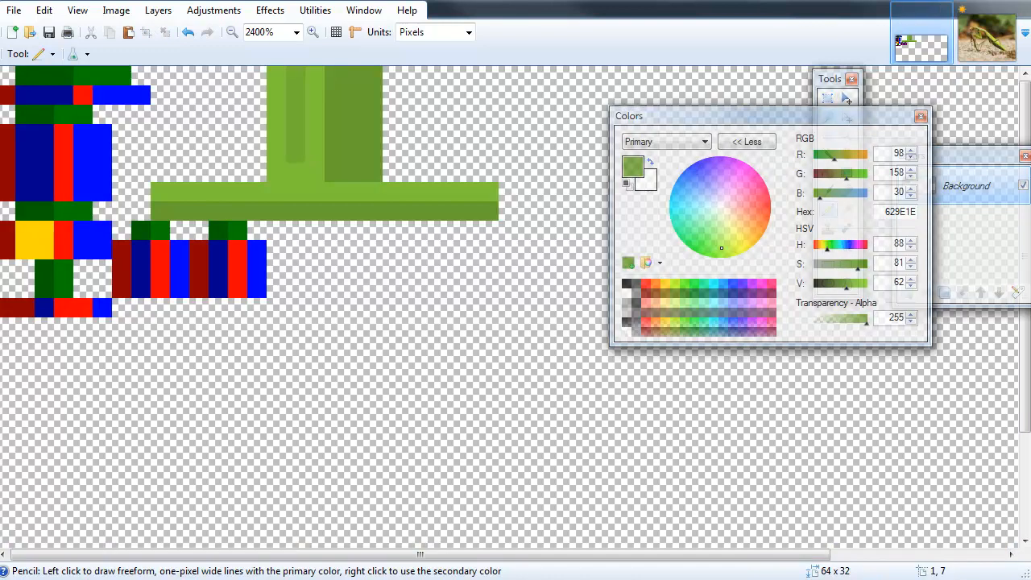
mouse_move(33, 183)
mouse_down()
mouse_move(30, 137)
mouse_move(74, 186)
mouse_move(86, 129)
mouse_move(105, 189)
mouse_move(58, 145)
mouse_move(14, 183)
mouse_up()
mouse_move(40, 129)
mouse_down()
mouse_move(55, 114)
mouse_move(90, 114)
mouse_up()
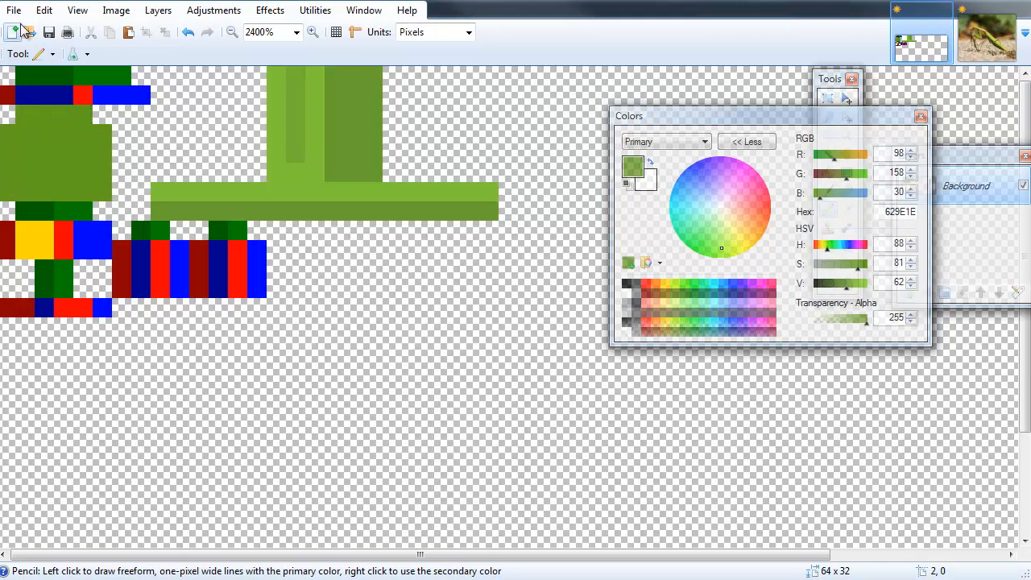
Save the texture and orbit the model in Techne to review the new green areas.
click(49, 32)
key(alt+Tab)
mouse_move(243, 399)
right_down()
mouse_move(365, 374)
mouse_move(696, 402)
mouse_move(387, 273)
mouse_move(530, 313)
mouse_move(219, 185)
mouse_move(477, 330)
mouse_move(587, 226)
mouse_move(633, 240)
mouse_move(470, 262)
mouse_move(350, 259)
mouse_move(598, 275)
mouse_move(302, 530)
right_up()
scroll(556, 338, up, 5)
scroll(532, 319, down, 3)
click(977, 26)
click(923, 48)
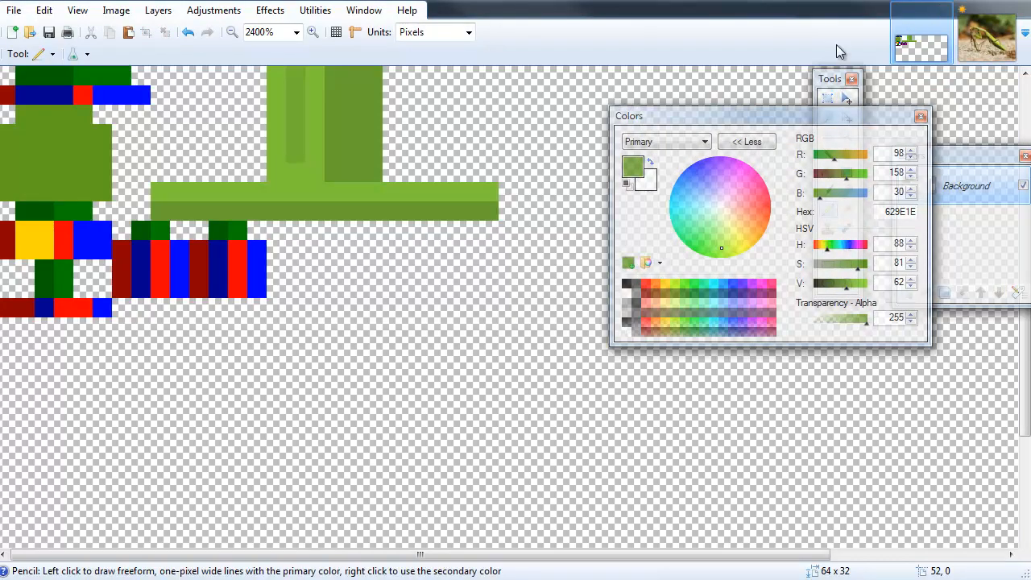
Adjust the green's brightness and repaint the strip's upper row plus a short mark in the upper block.
drag(846, 288, 850, 288)
drag(152, 192, 496, 190)
mouse_move(326, 162)
mouse_down()
mouse_move(321, 93)
mouse_move(290, 66)
mouse_move(274, 121)
mouse_move(295, 161)
mouse_move(326, 172)
mouse_up()
Darken the green to 5D961C and repaint the strip's lower row plus a short mark in the upper block.
drag(851, 283, 845, 284)
drag(496, 211, 155, 211)
mouse_move(357, 144)
mouse_down()
mouse_move(343, 161)
mouse_move(340, 75)
mouse_move(346, 119)
mouse_move(373, 74)
mouse_move(363, 156)
mouse_move(356, 152)
mouse_up()
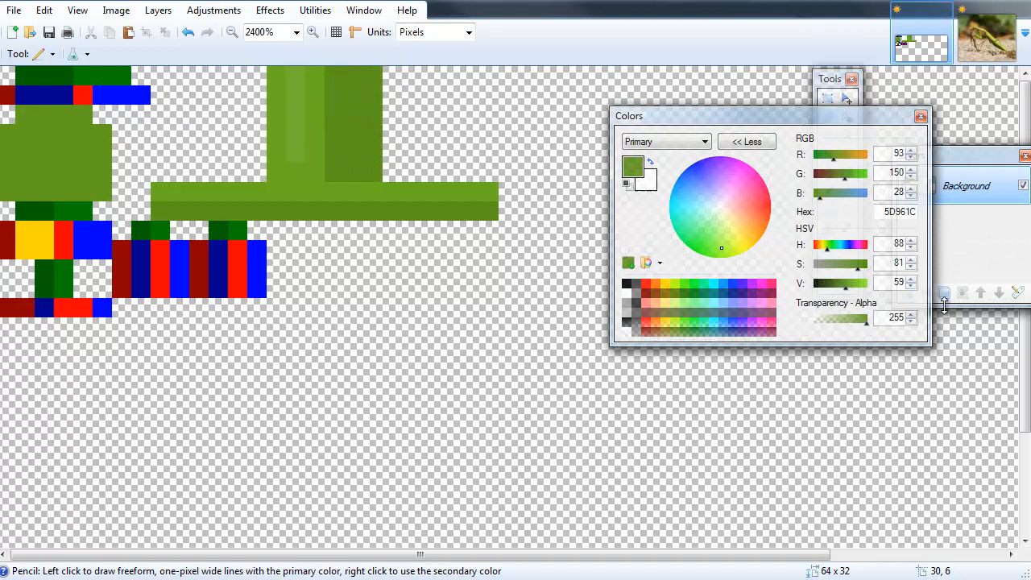
Lighten the green, paint a vertical stripe in the upper block, and sample that stripe's colour with the Color Picker.
click(848, 285)
drag(307, 138, 306, 76)
key(k)
click(289, 183)
key(p)
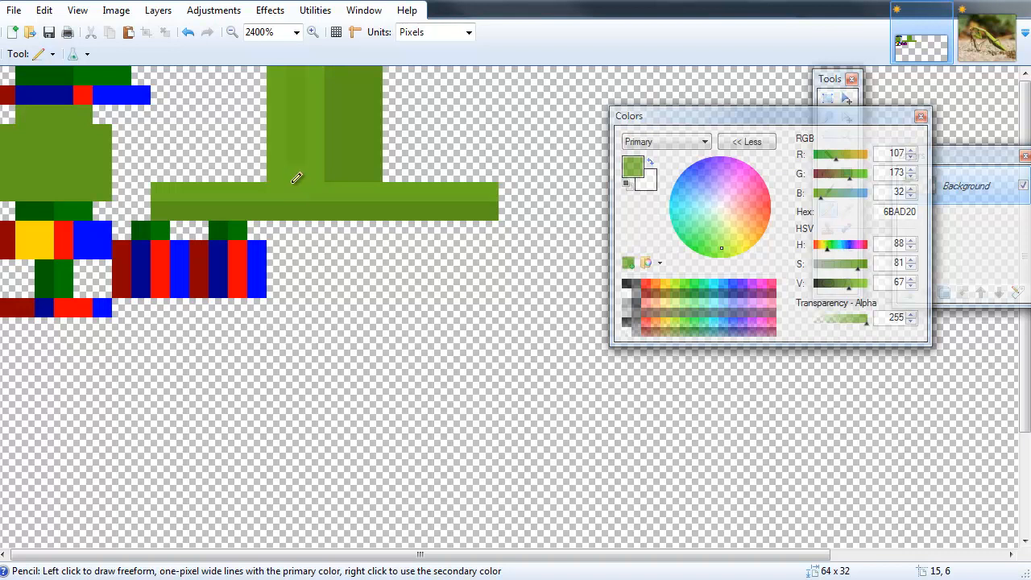
Compare with the reference photo and sample the mid green from the left block of the texture.
key(k)
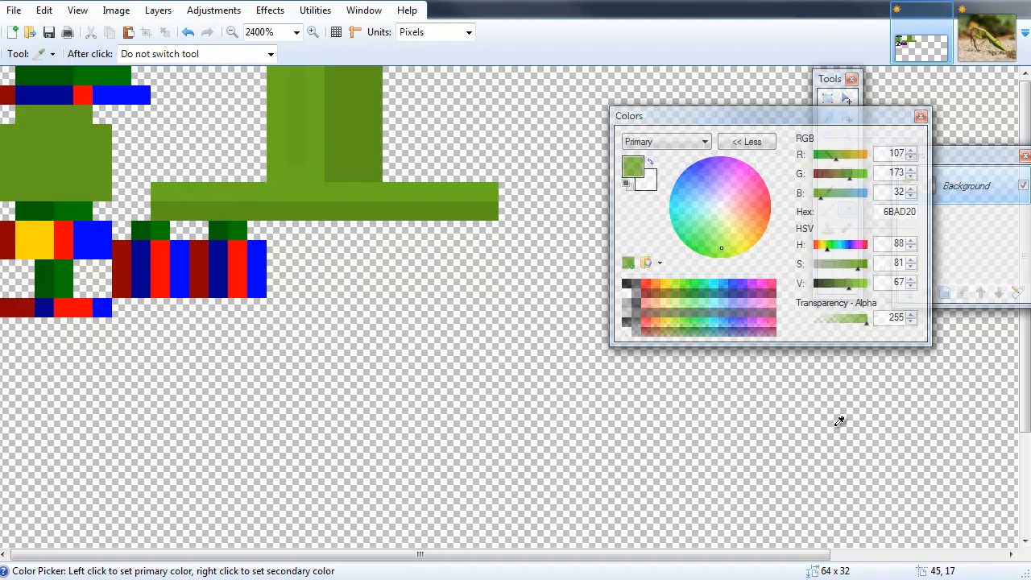
key(ctrl+Tab)
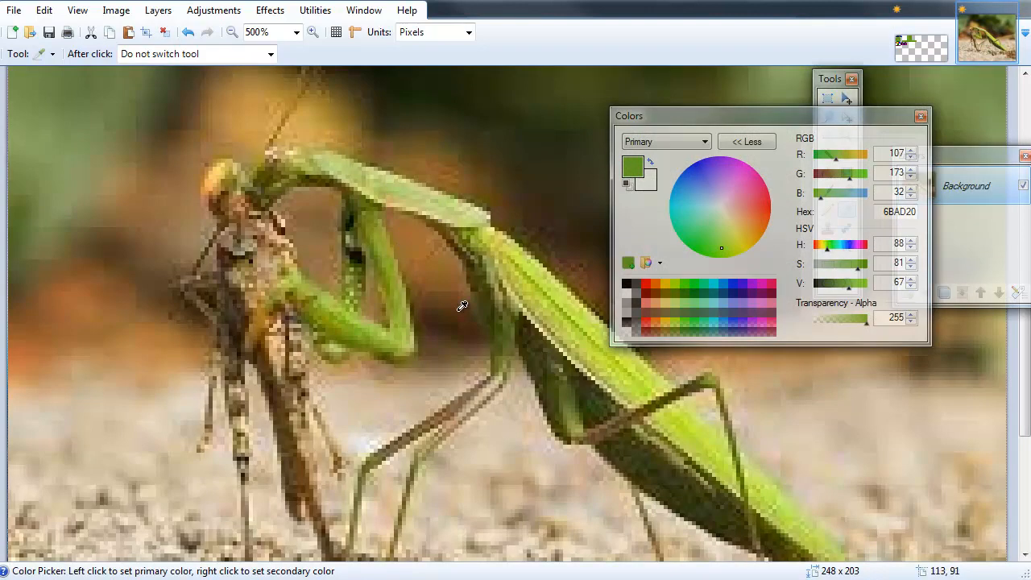
click(929, 34)
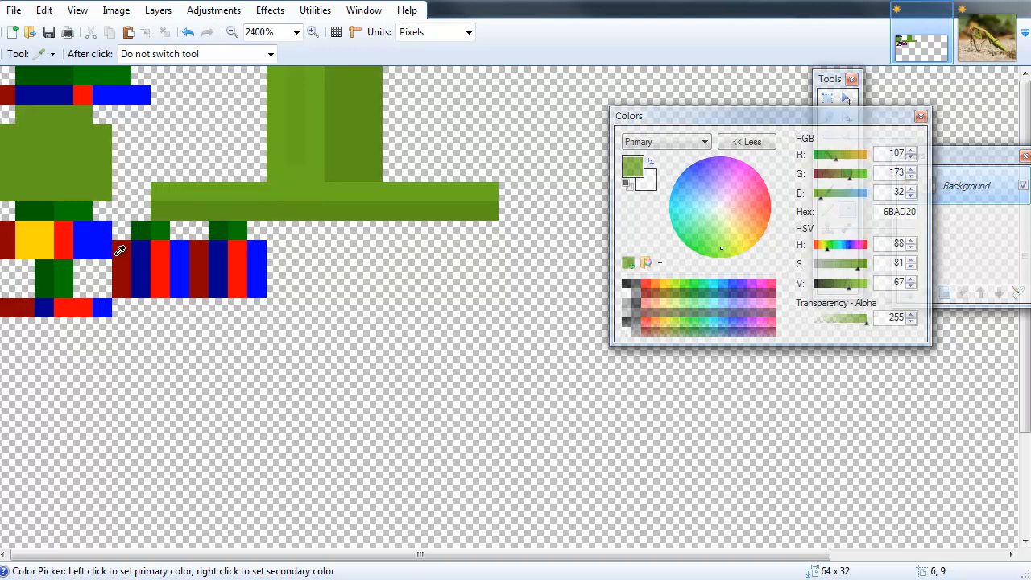
click(55, 184)
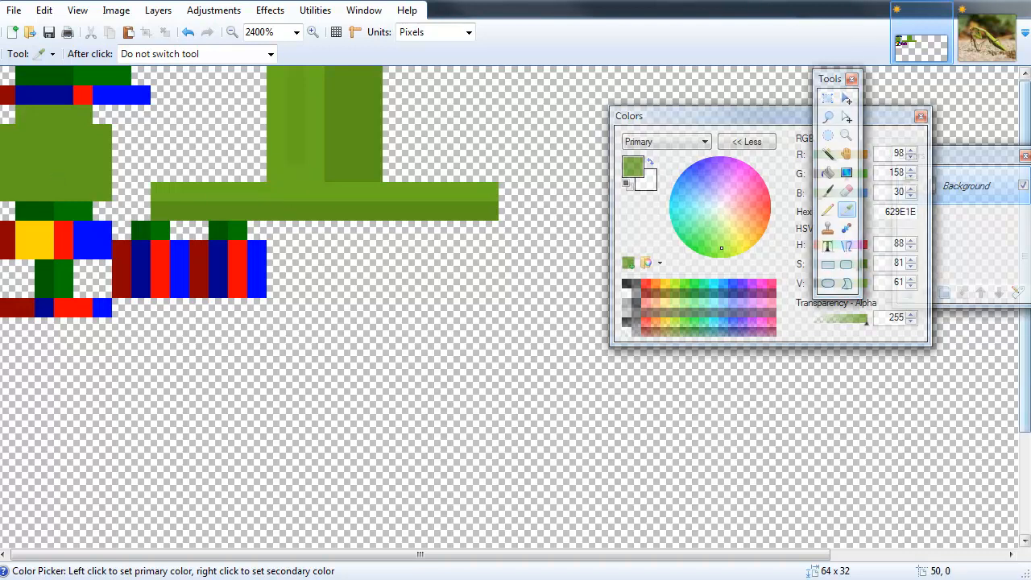
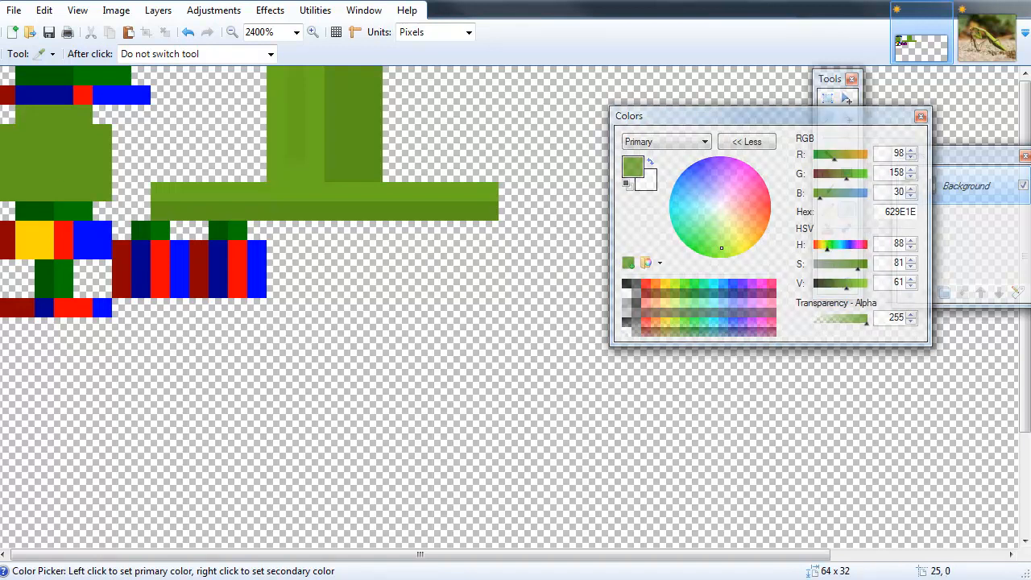
Save the texture and orbit the mantis model in Techne to check the new greens.
click(989, 49)
click(935, 47)
key(alt+Tab)
right_drag(444, 218, 508, 359)
key(alt+Tab)
click(48, 32)
key(alt+Tab)
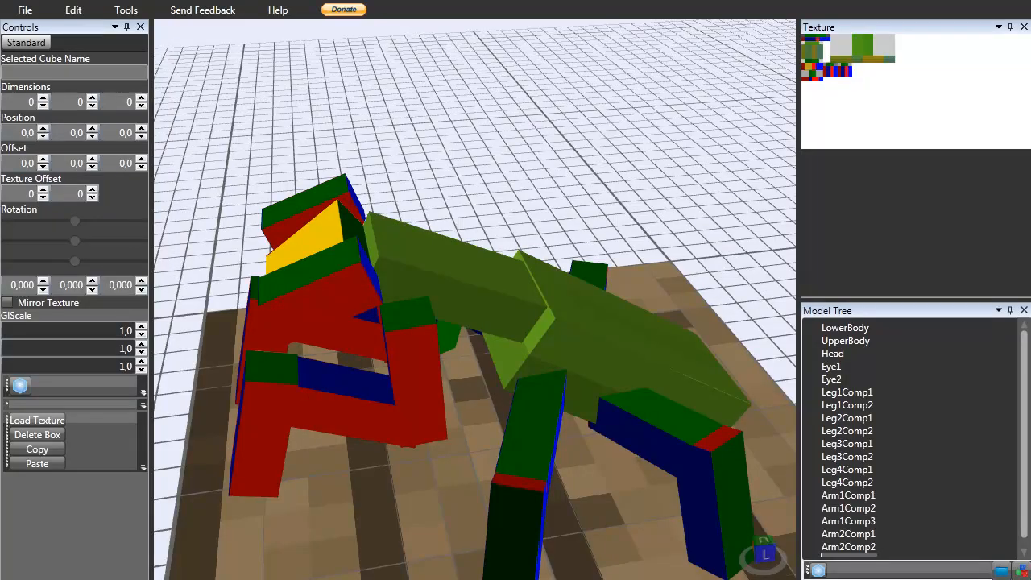
key(alt+Tab)
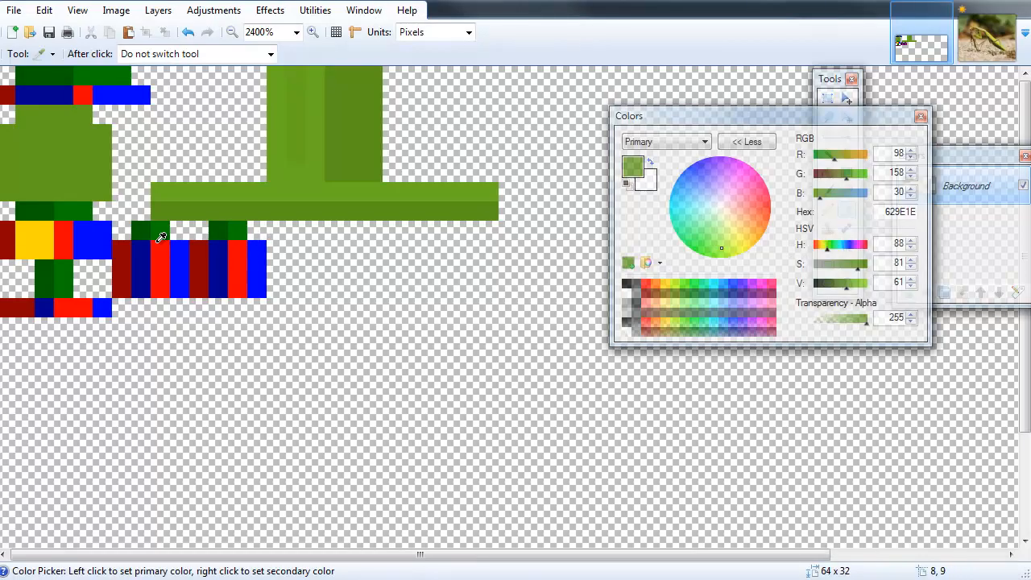
Sample the strip's darker green, compare it with the photo, and lower its saturation to colour 609326.
click(318, 211)
key(p)
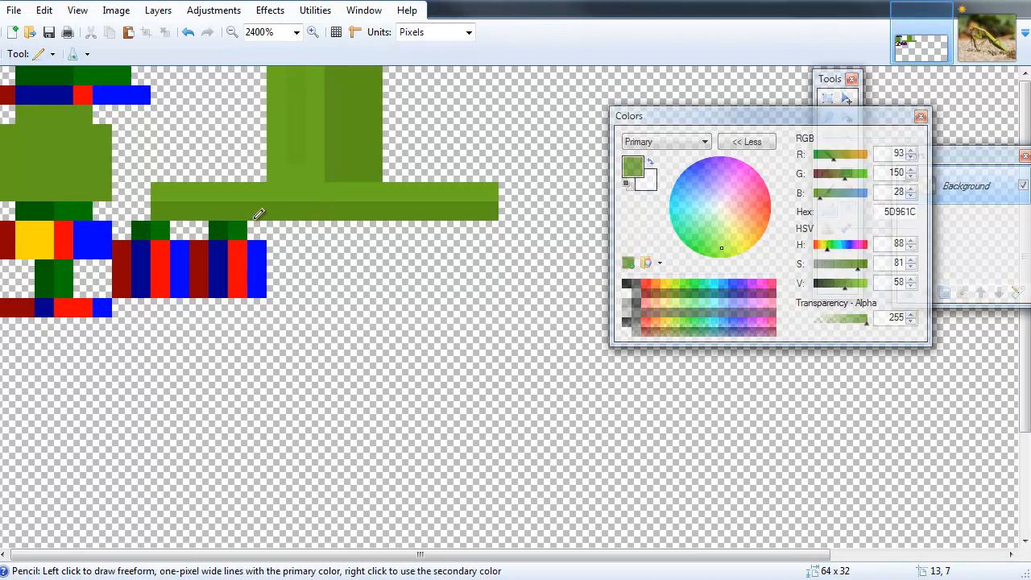
click(999, 24)
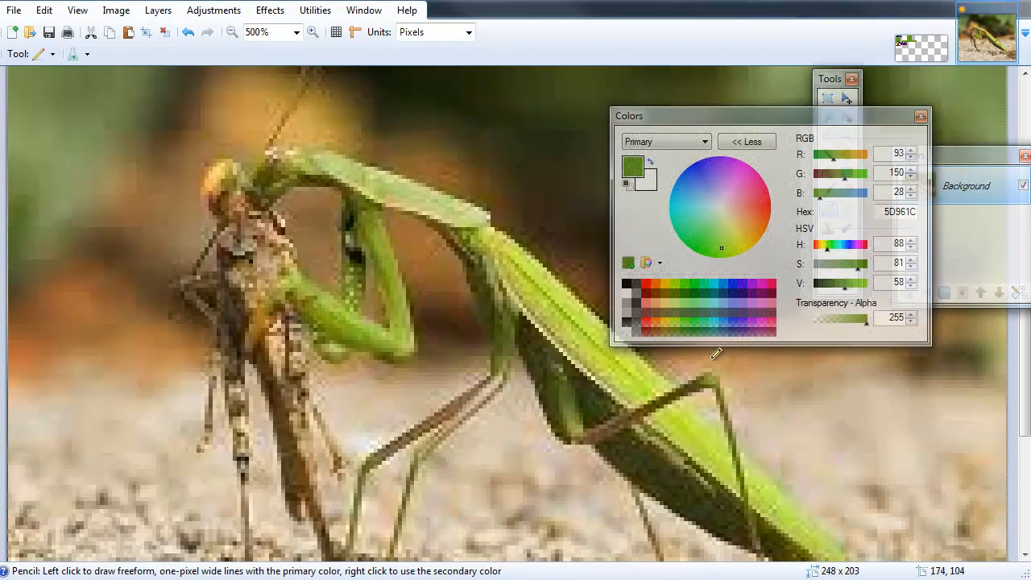
key(k)
click(907, 36)
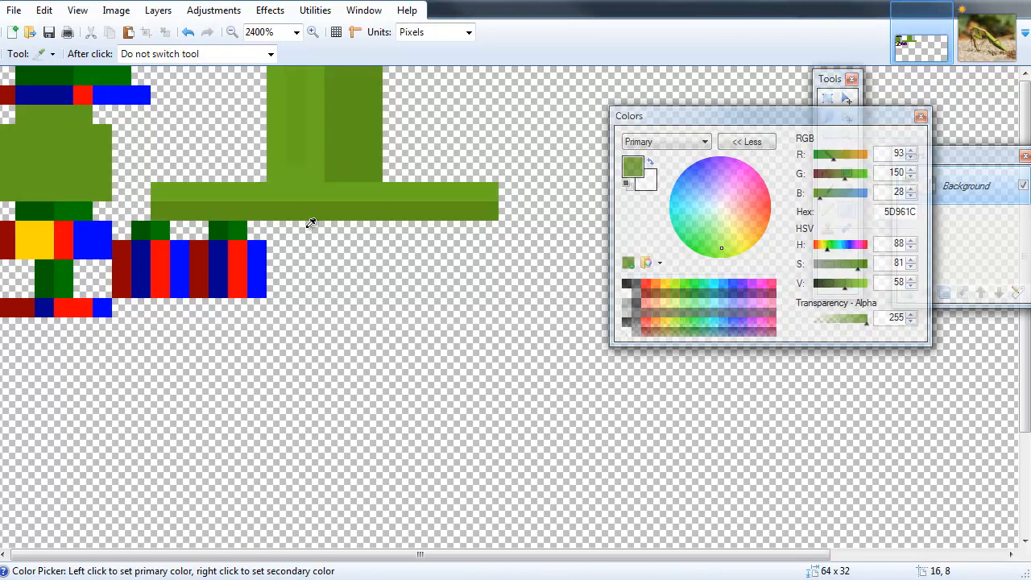
drag(858, 271, 851, 269)
click(854, 274)
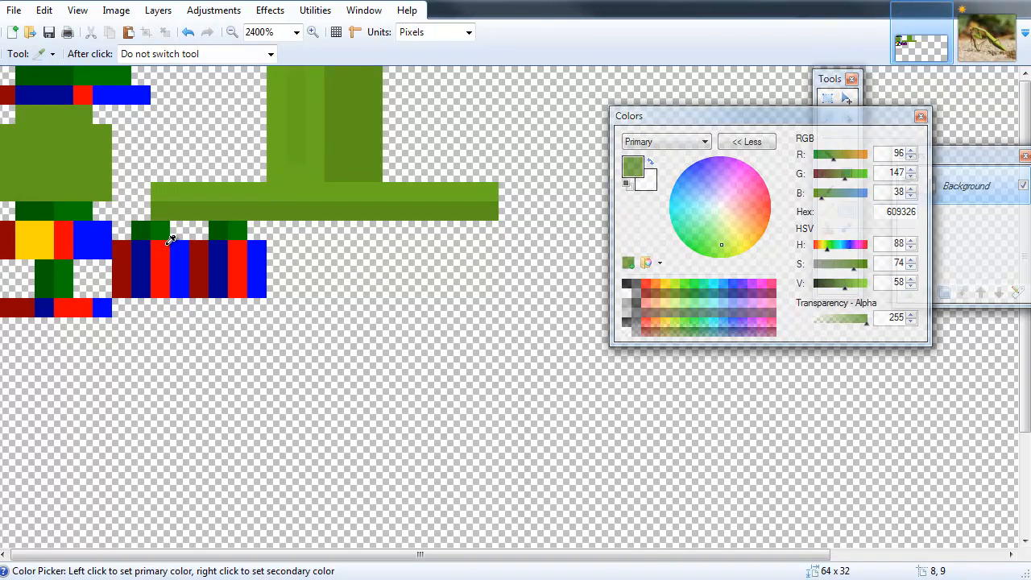
key(p)
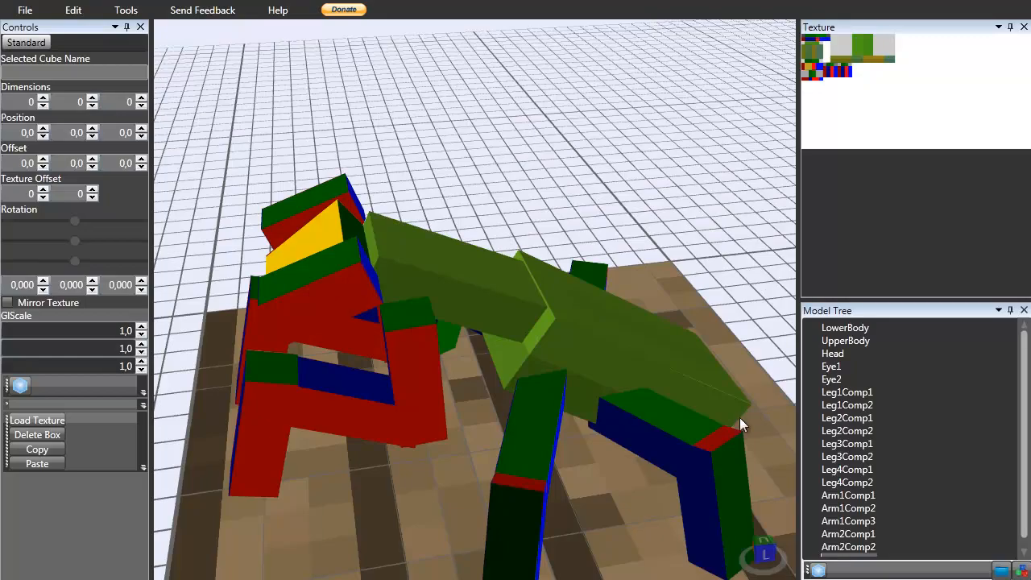
right_drag(739, 417, 407, 419)
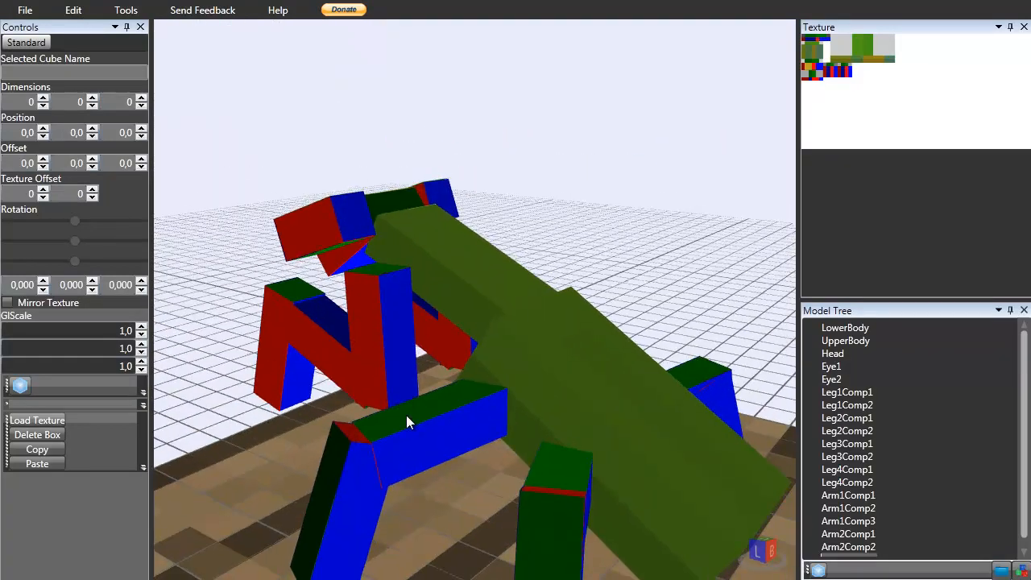
Inspect the mantis's legs and body in Techne from several angles and zoom levels.
scroll(407, 419, down, 5)
click(486, 382)
scroll(489, 403, up, 3)
right_drag(489, 402, 605, 393)
scroll(385, 417, up, 3)
click(351, 372)
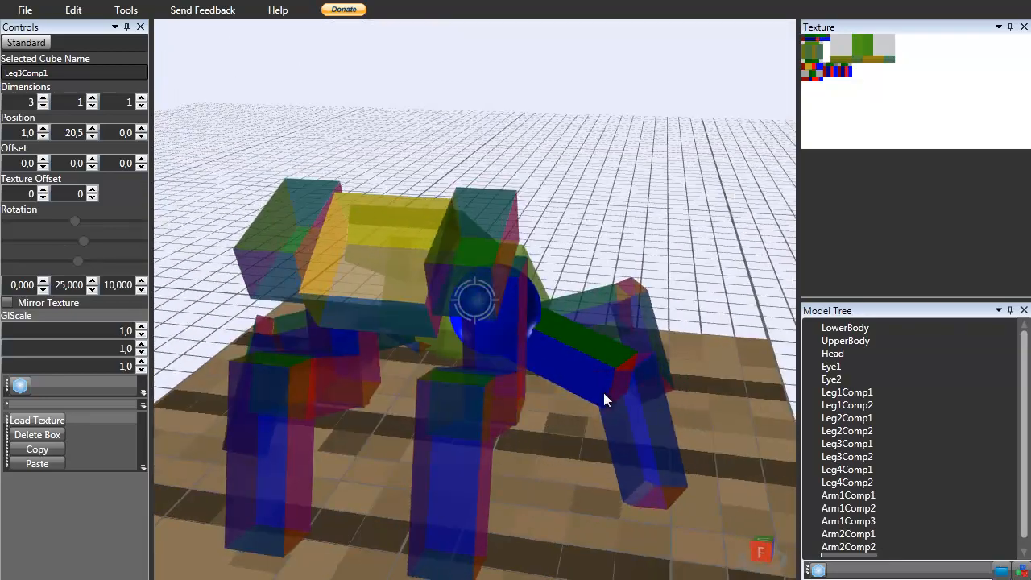
scroll(606, 393, down, 2)
scroll(652, 387, down, 3)
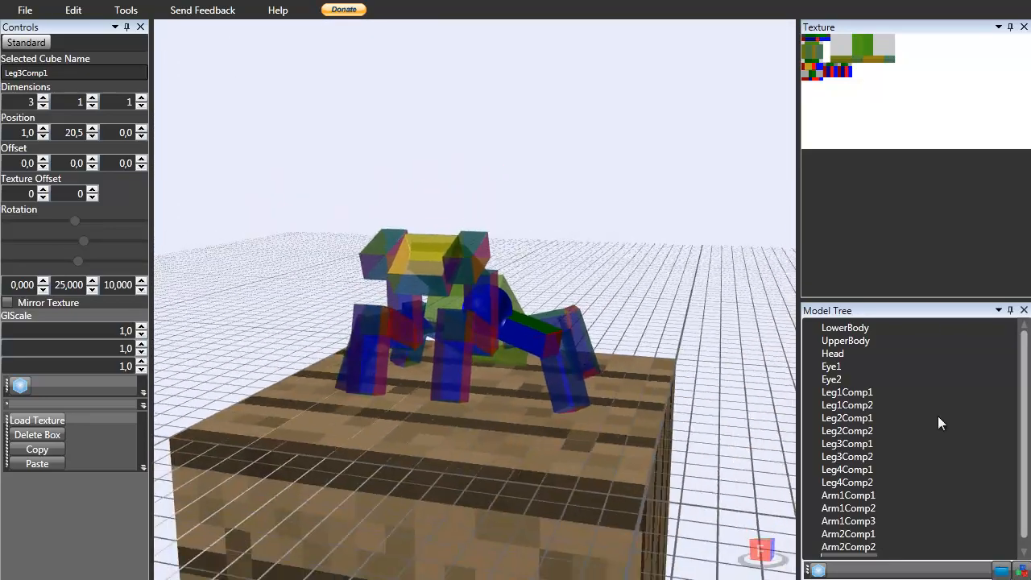
right_drag(593, 373, 584, 372)
scroll(583, 372, up, 3)
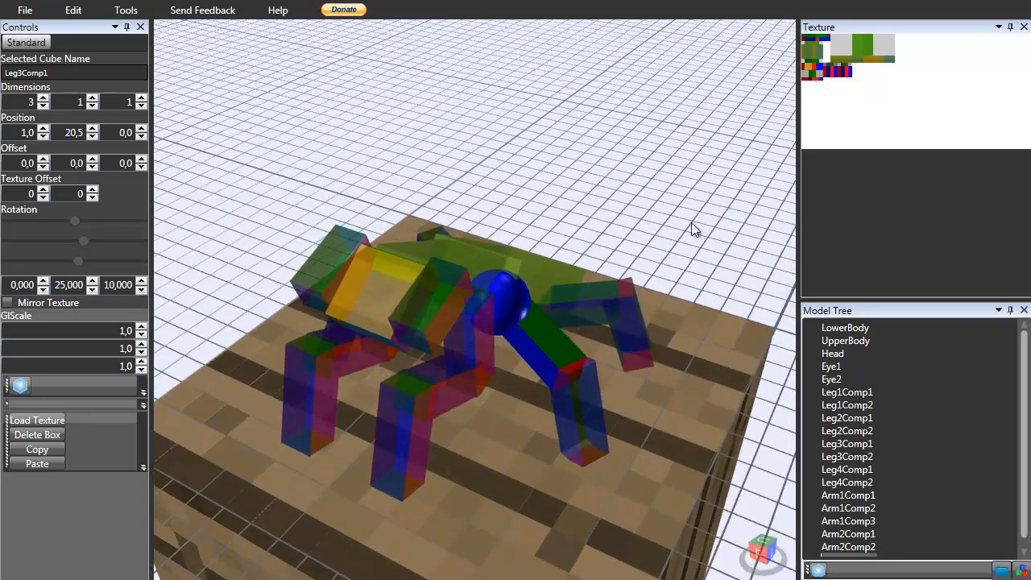
click(694, 182)
right_drag(558, 280, 549, 280)
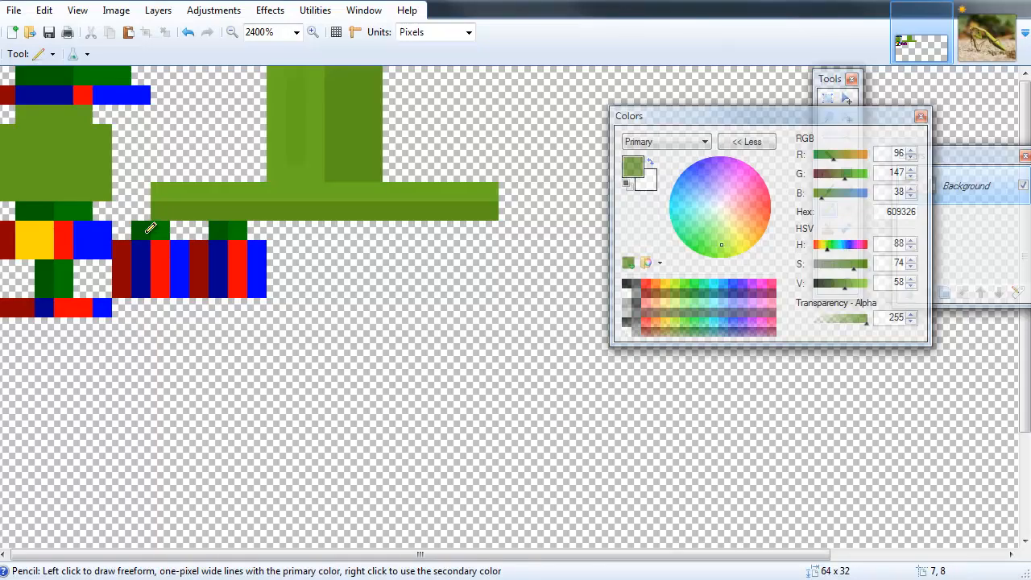
Paint the top-left row with the new green, delete the coloured row beneath it, and save the texture.
drag(24, 76, 66, 75)
click(829, 98)
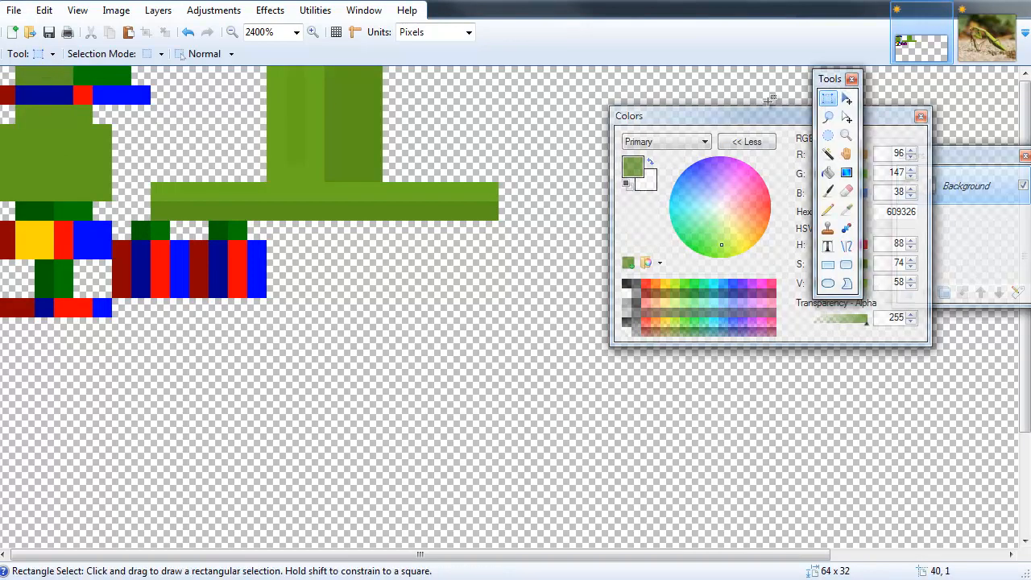
mouse_move(207, 104)
mouse_down()
mouse_move(97, 71)
mouse_move(6, 99)
mouse_up()
key(Delete)
key(Delete)
click(49, 33)
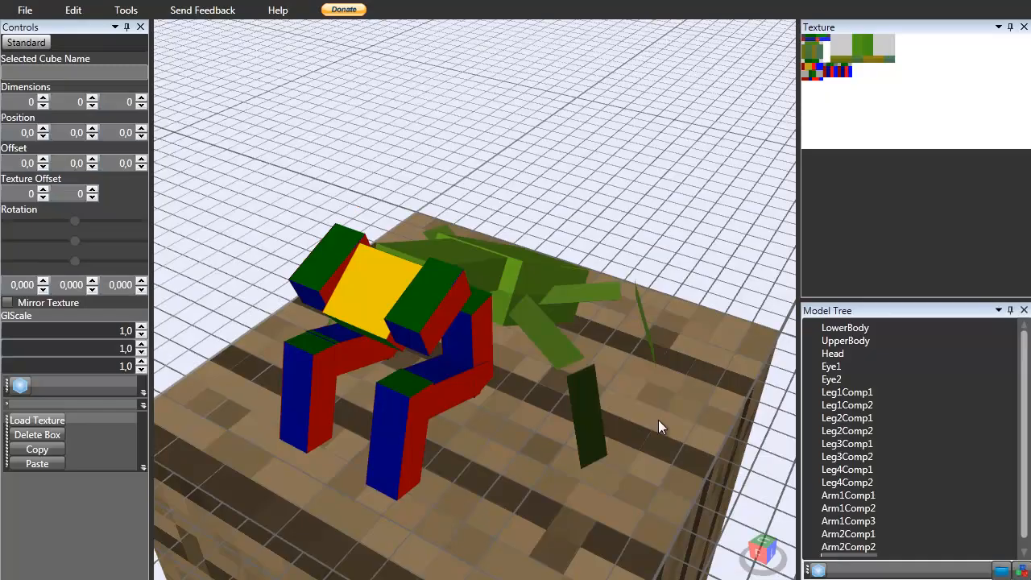
Try several Y offsets for the Leg1Comp2 cube, including -3,8 and -4,2.
mouse_move(658, 420)
mouse_down()
mouse_move(349, 276)
mouse_move(266, 305)
mouse_move(191, 293)
mouse_move(212, 250)
mouse_move(318, 224)
mouse_move(476, 314)
mouse_move(550, 333)
mouse_move(585, 275)
mouse_move(670, 297)
mouse_move(620, 315)
mouse_move(473, 409)
mouse_move(630, 364)
mouse_move(644, 345)
mouse_move(516, 398)
mouse_move(488, 354)
mouse_move(444, 382)
mouse_move(362, 404)
mouse_up()
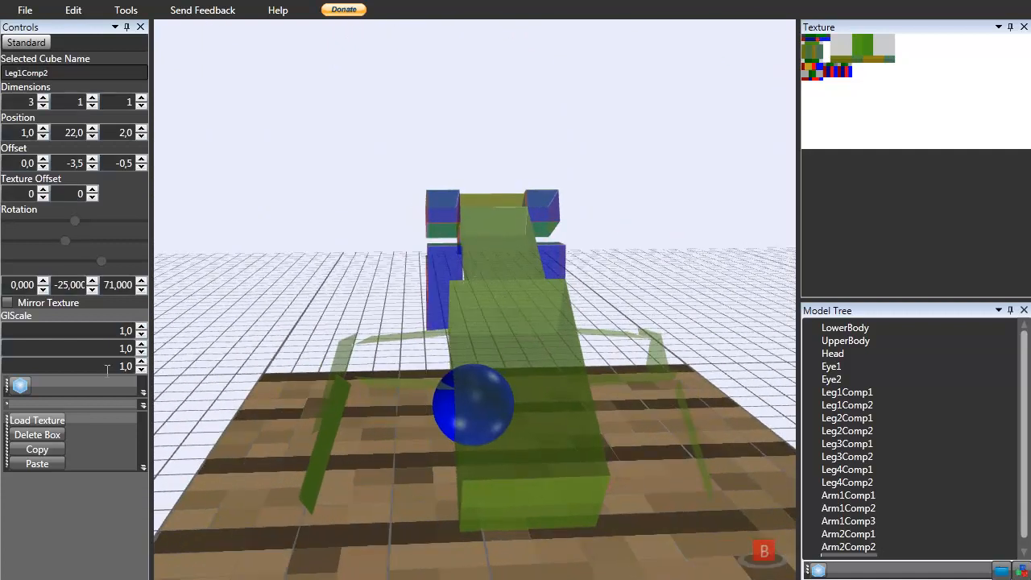
click(93, 167)
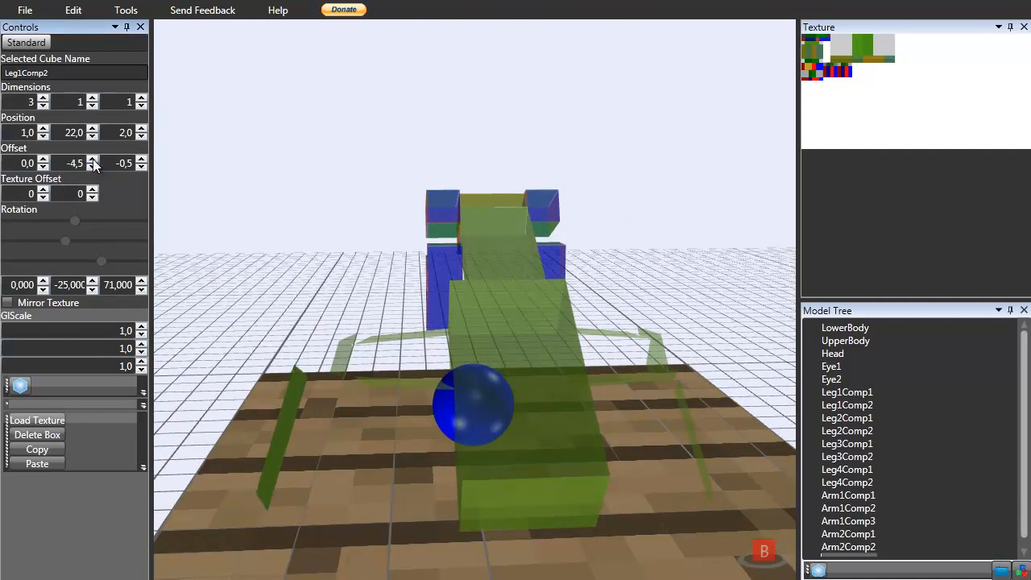
click(92, 159)
click(92, 160)
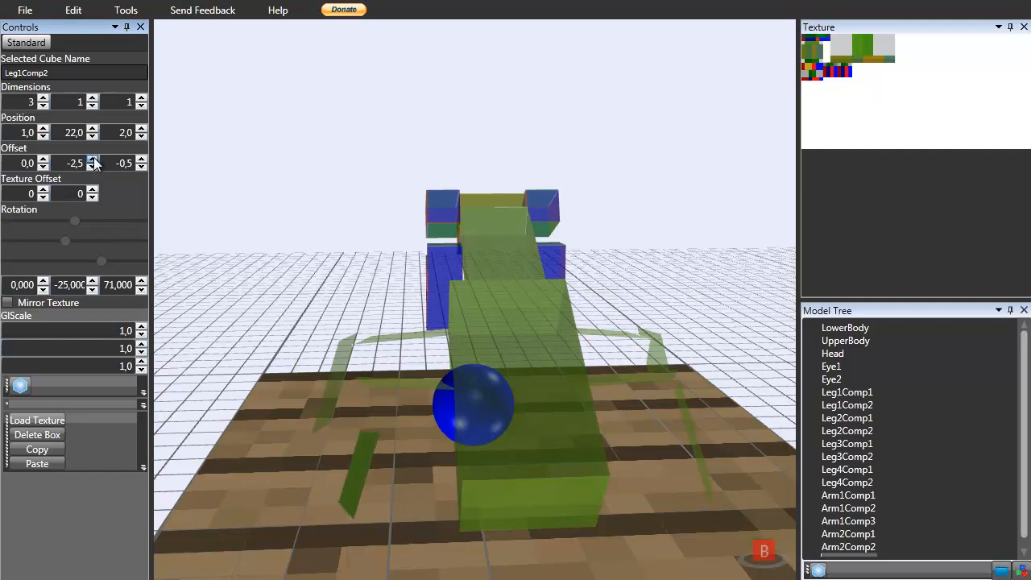
click(94, 167)
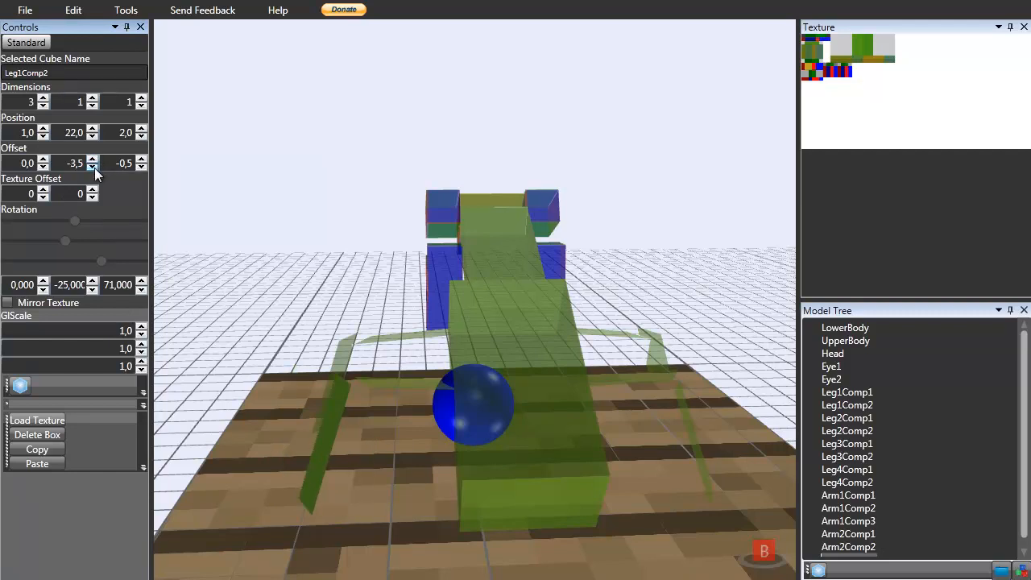
right_drag(235, 239, 147, 199)
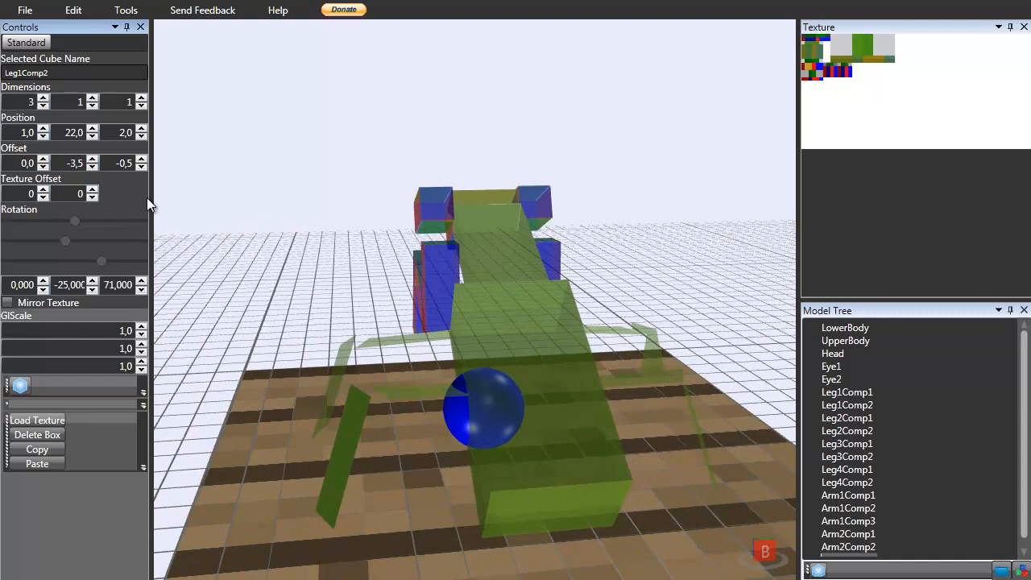
click(93, 162)
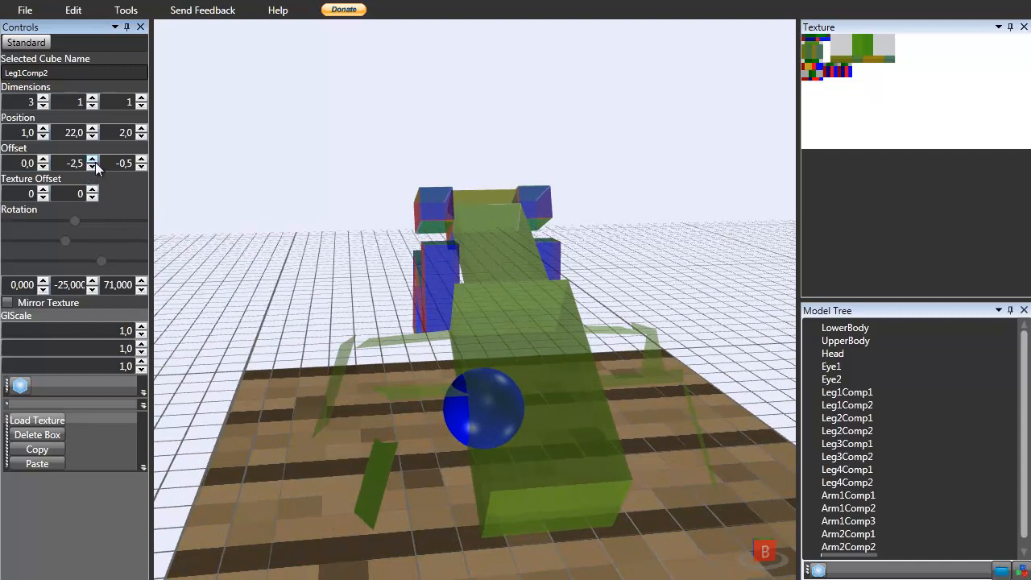
click(94, 161)
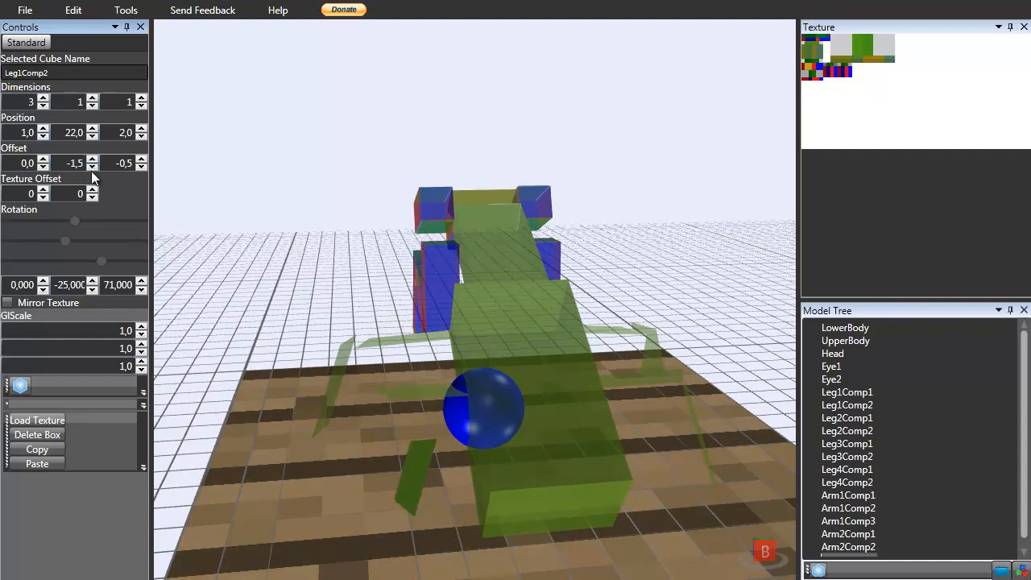
click(93, 168)
click(92, 168)
double_click(86, 164)
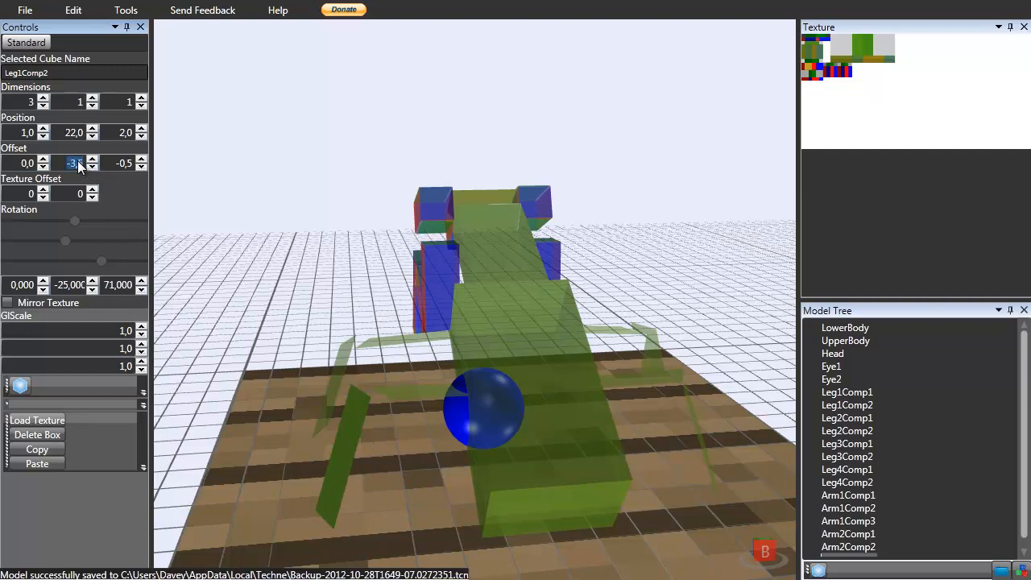
text(-3,8)
double_click(36, 166)
double_click(84, 159)
text(-4,2)
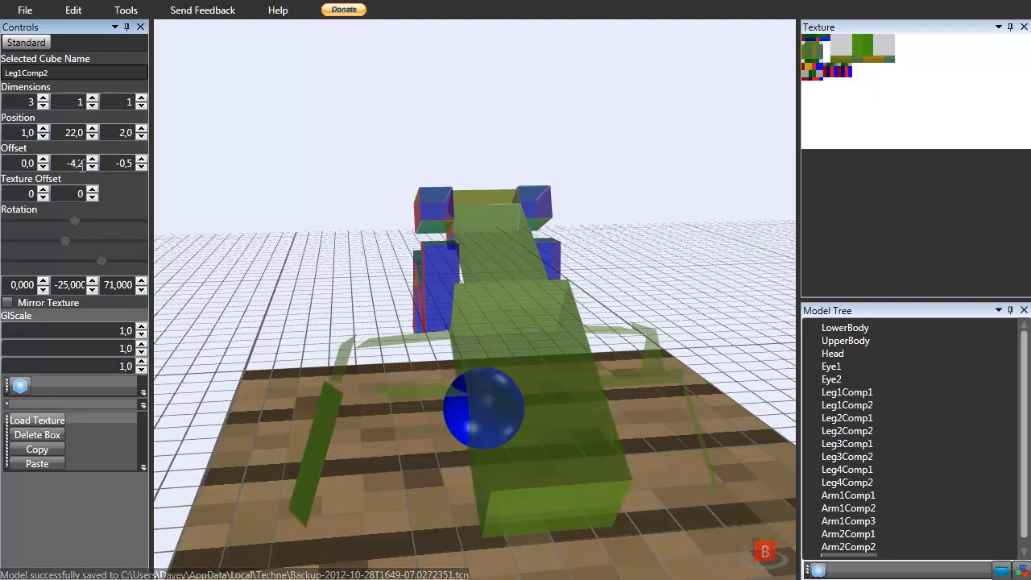
click(92, 167)
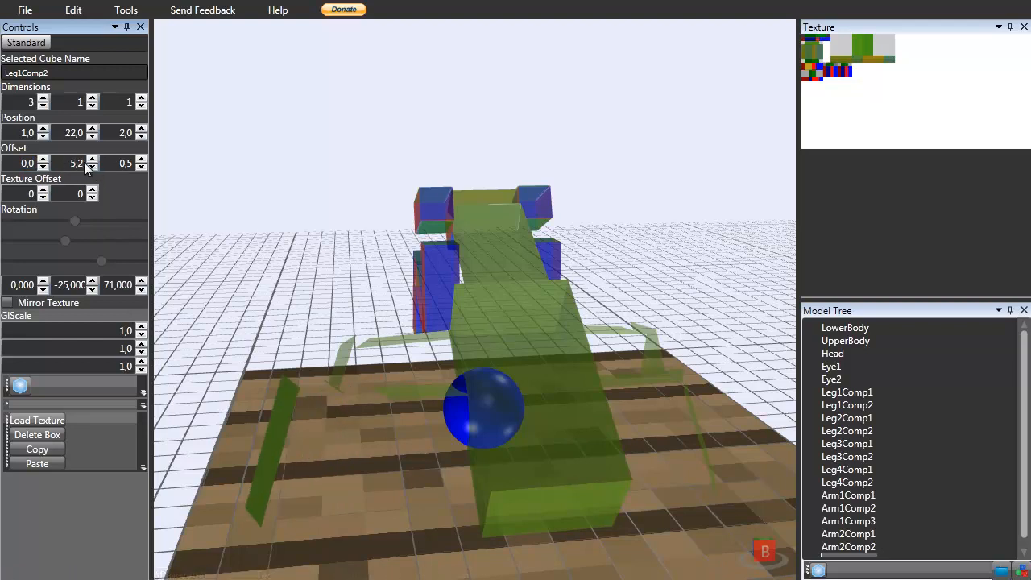
Set the Leg1Comp2 cube's Y offset to -3,1.
double_click(92, 160)
drag(382, 196, 357, 497)
click(335, 459)
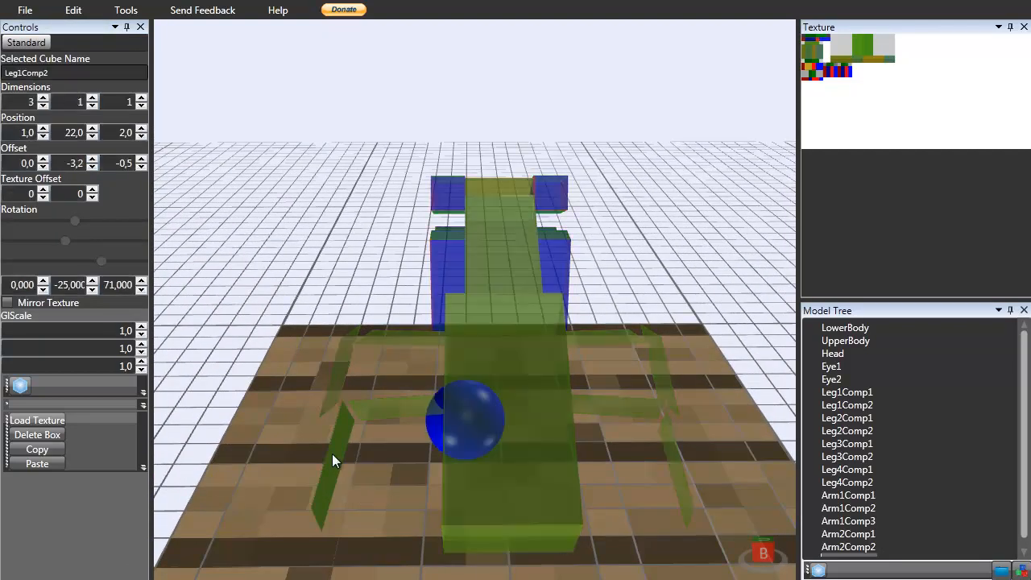
double_click(79, 163)
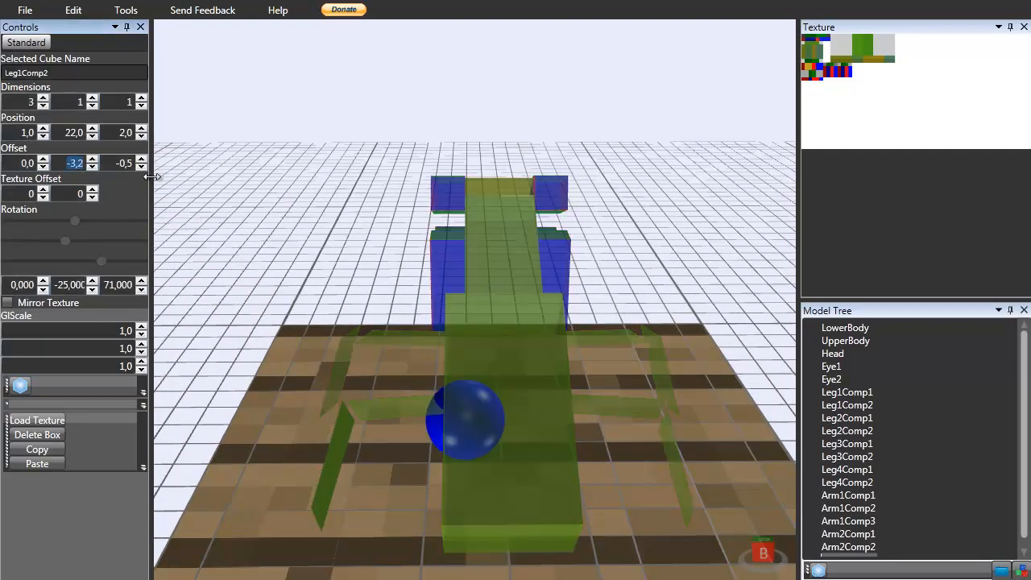
key(Down)
key(Up)
key(Return)
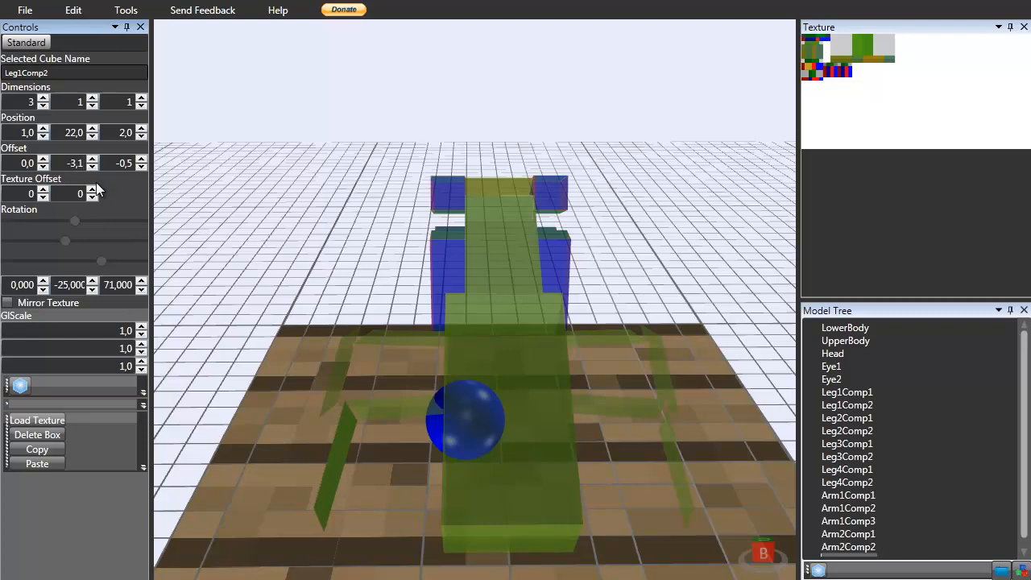
Select the Leg2Comp2 cube and set its Y offset to -3,1.
right_drag(328, 278, 346, 252)
click(692, 437)
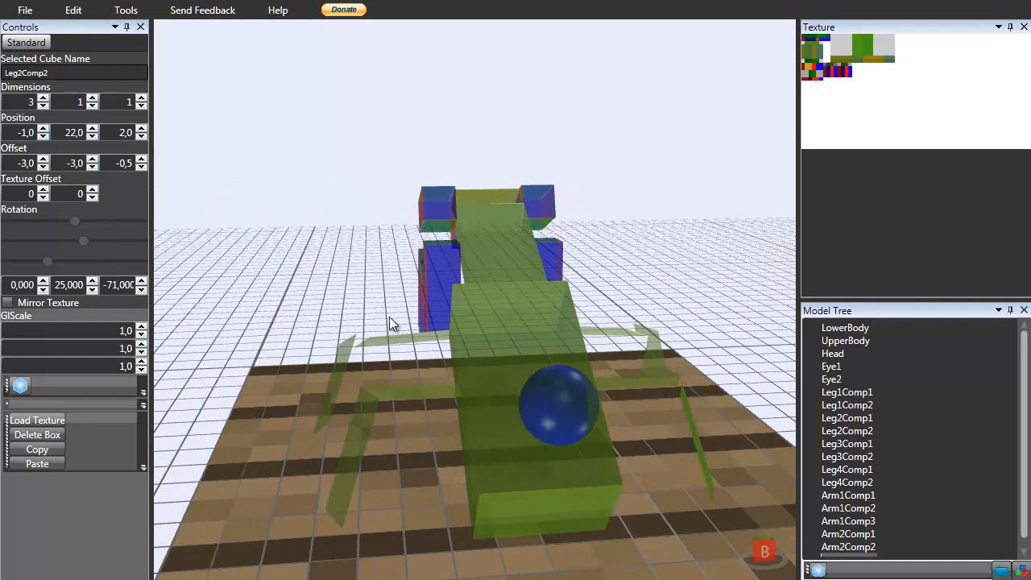
double_click(73, 163)
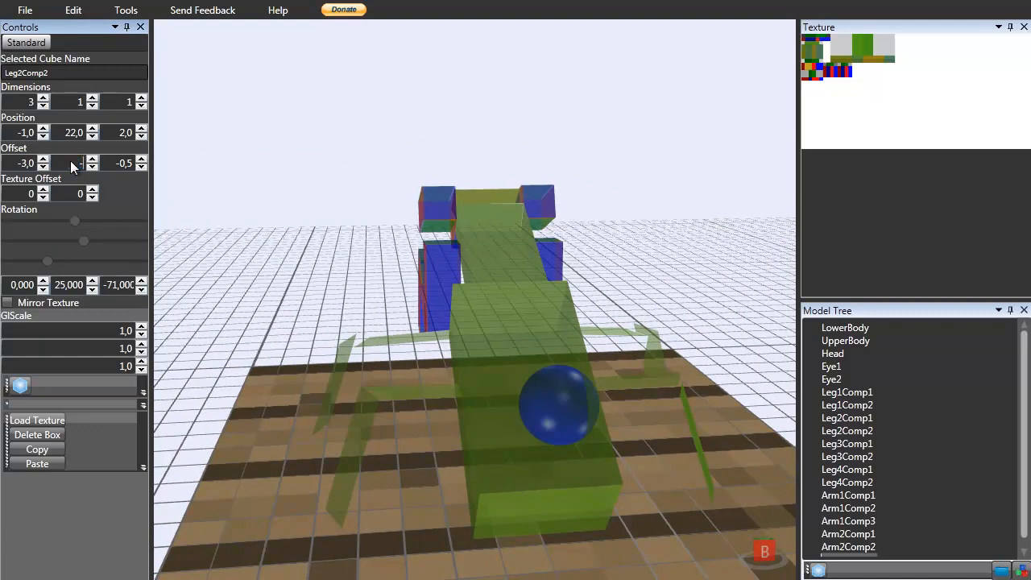
key(Return)
right_drag(295, 243, 232, 300)
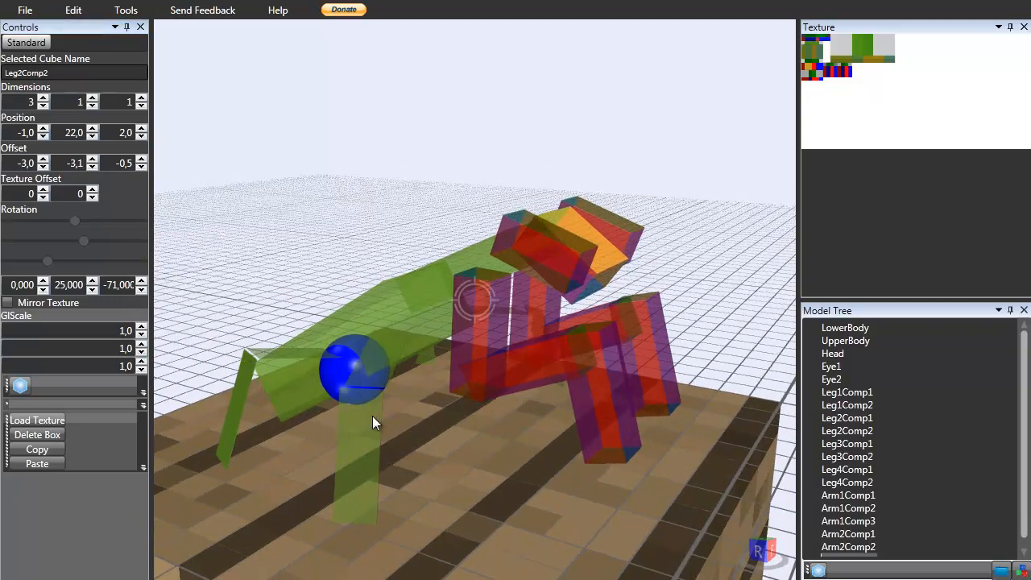
Select the Leg4Comp2 cube and set its Y offset to -2,6.
right_drag(386, 415, 341, 415)
click(308, 408)
scroll(307, 409, up, 3)
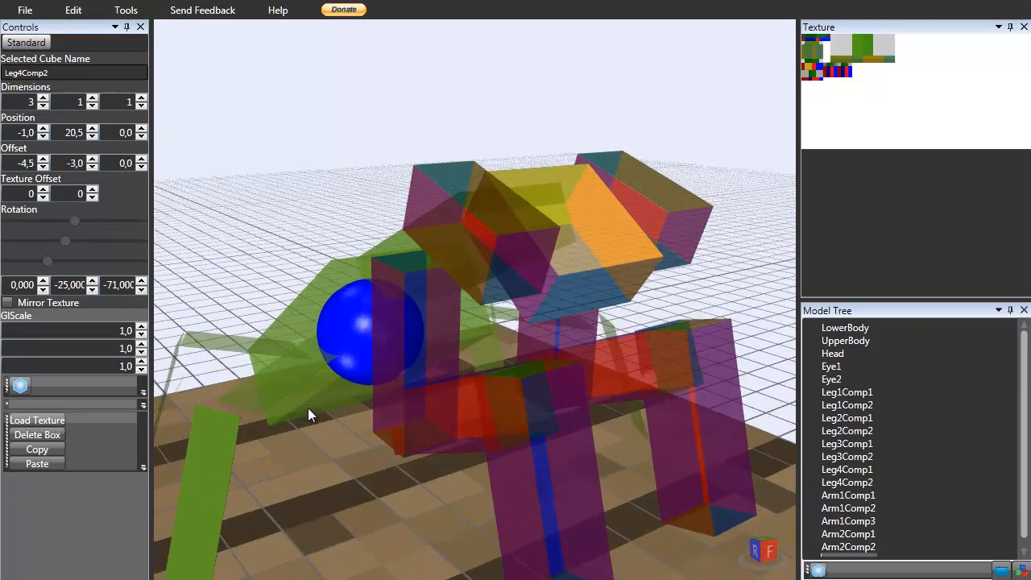
scroll(307, 407, down, 5)
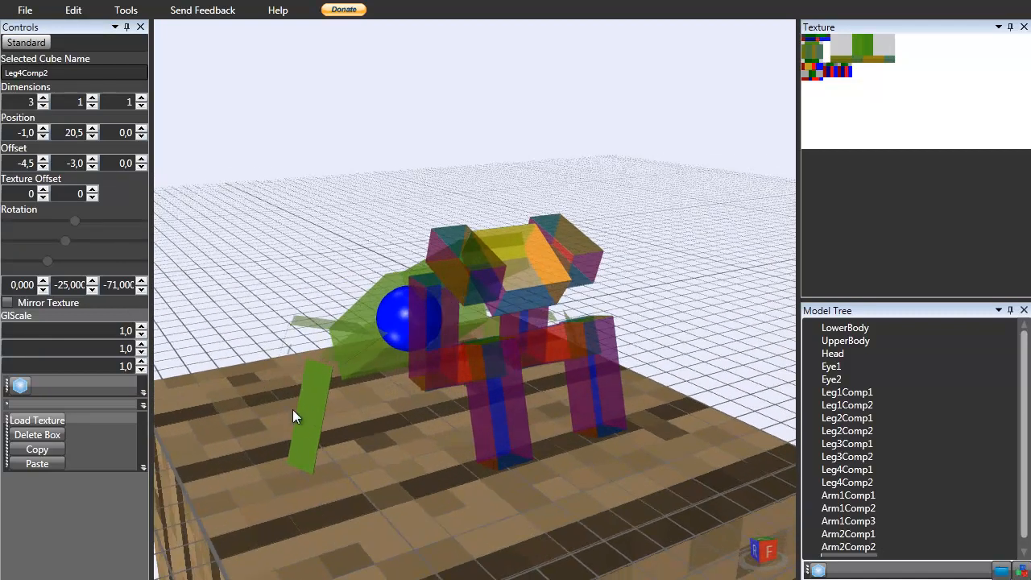
double_click(76, 163)
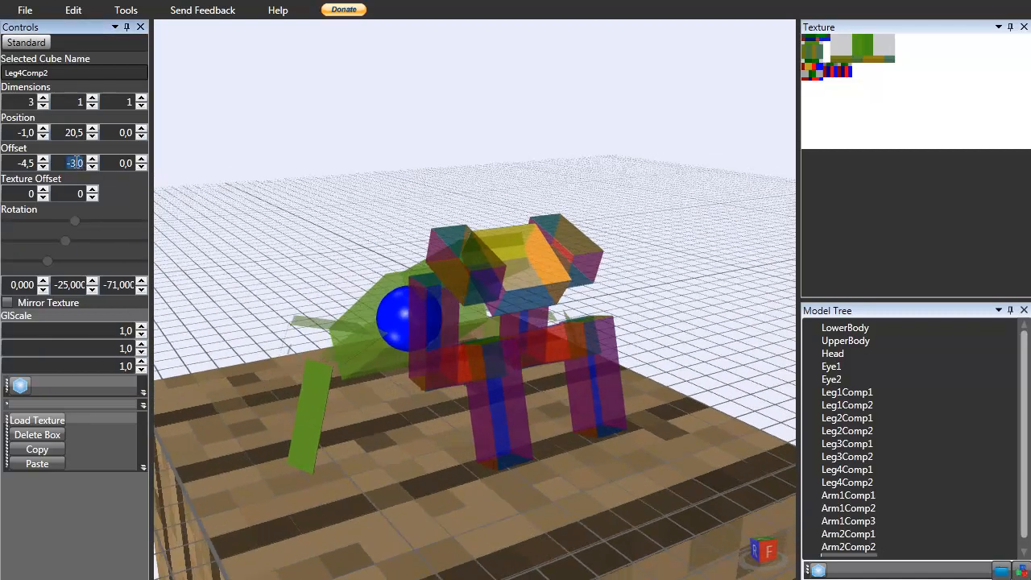
key(Return)
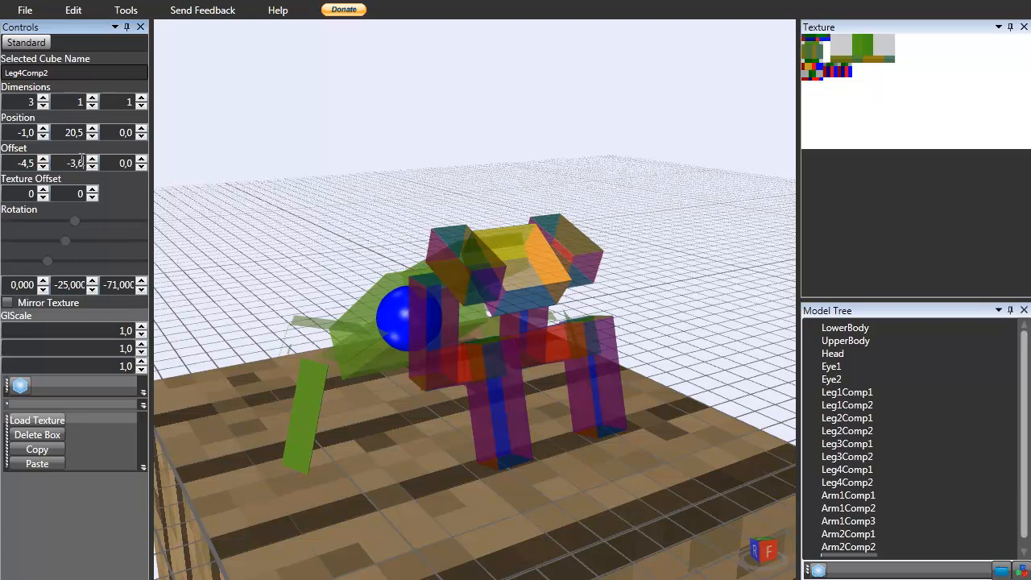
key(Return)
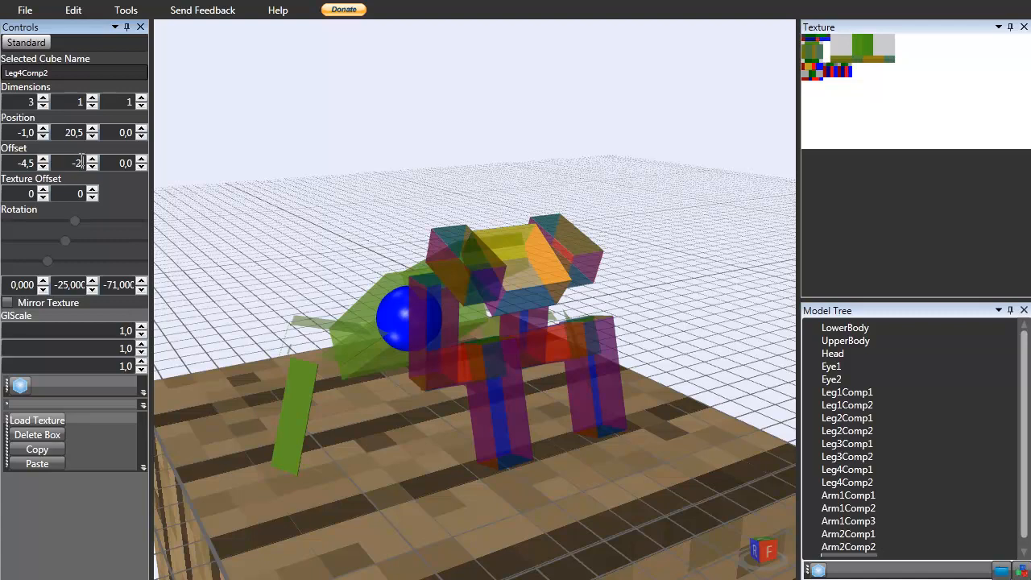
key(Return)
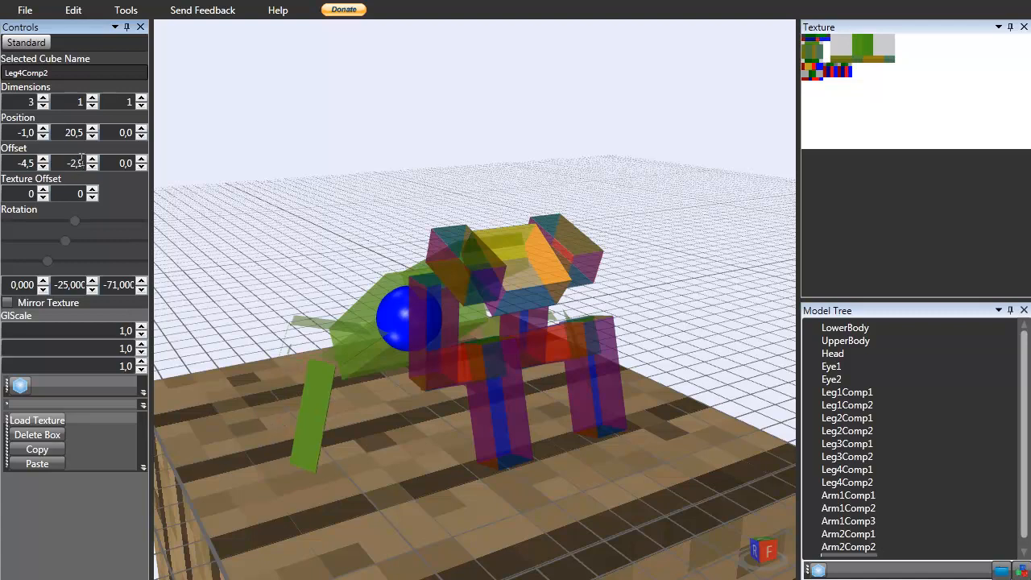
key(Return)
text(7)
key(Return)
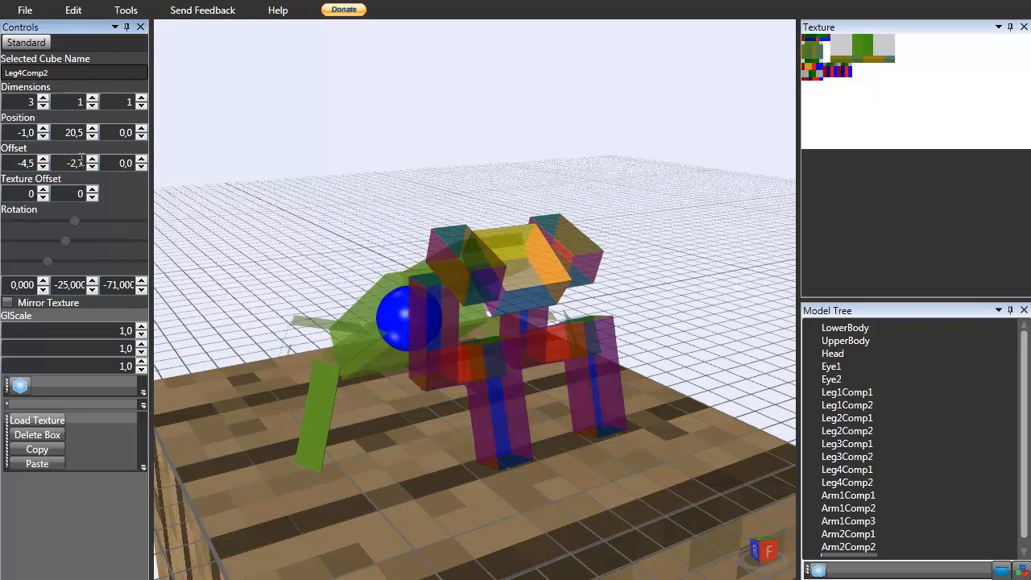
key(Return)
Select the Leg3Comp2 cube and set its Y offset to -2,6.
right_drag(280, 349, 382, 381)
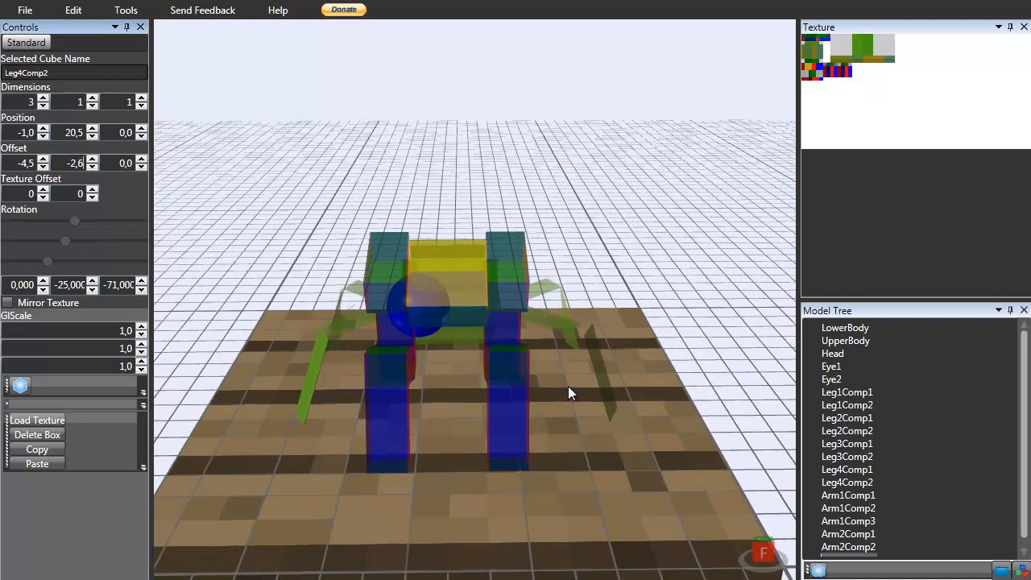
click(599, 354)
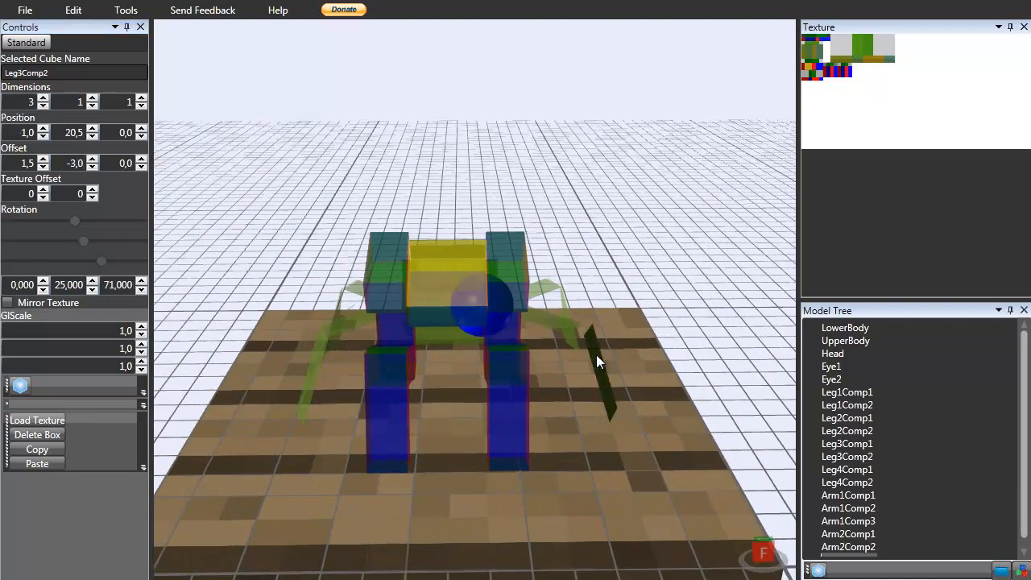
double_click(68, 164)
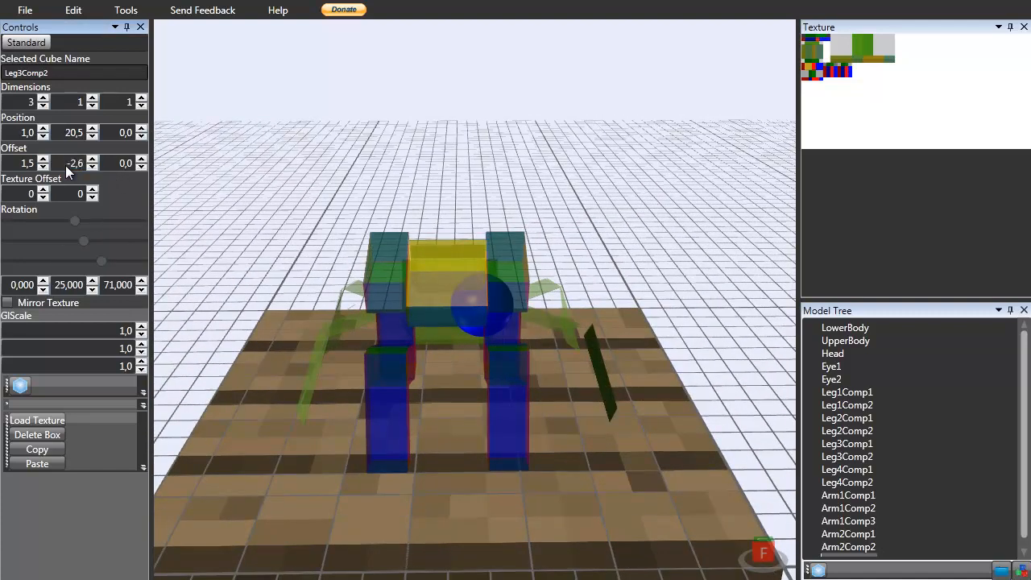
key(Return)
Inspect the textured mantis model from several angles.
drag(380, 130, 307, 270)
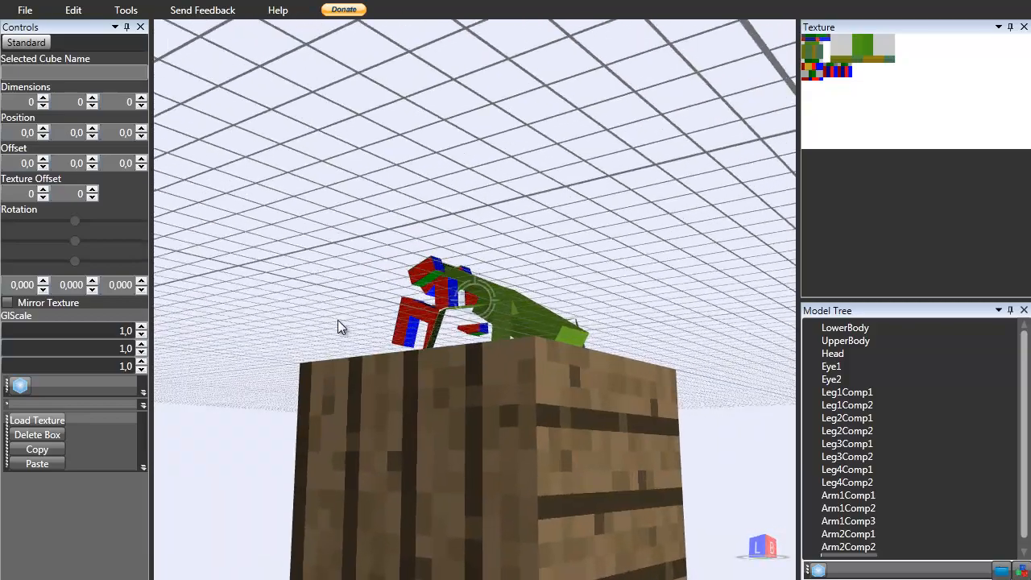
right_drag(341, 355, 342, 381)
scroll(510, 332, up, 4)
right_drag(510, 332, 492, 276)
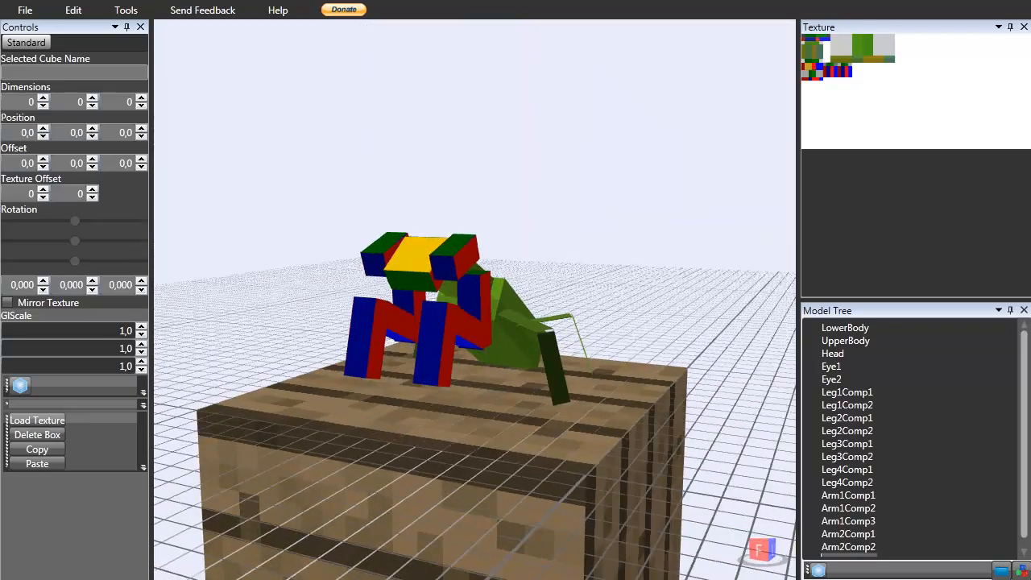
Switch to Paint.NET, paint the second leg strip's red and blue cells with the picked green 629E1E, and save the texture.
key(alt+Tab)
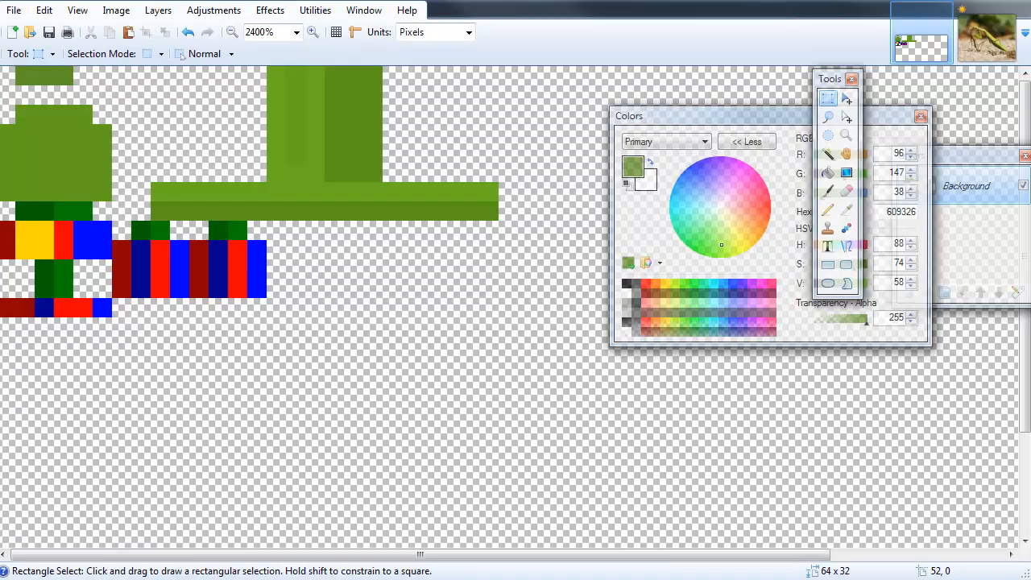
click(1001, 55)
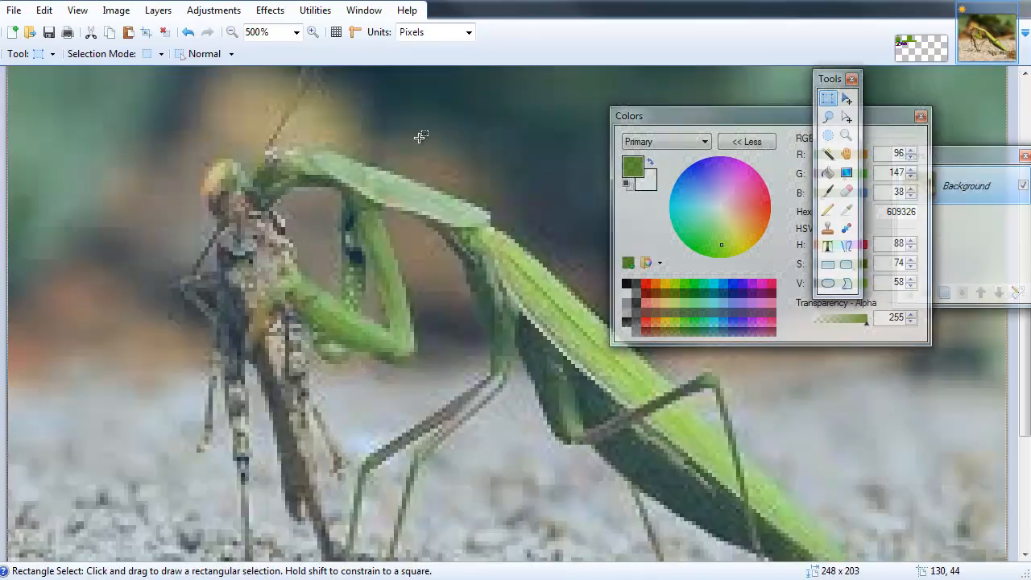
key(k)
click(923, 47)
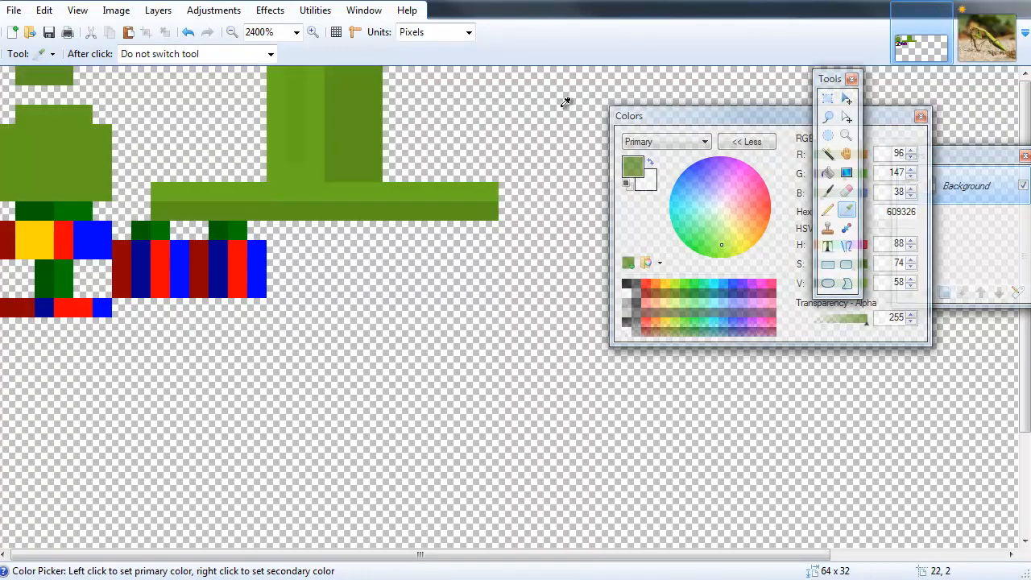
click(77, 161)
key(p)
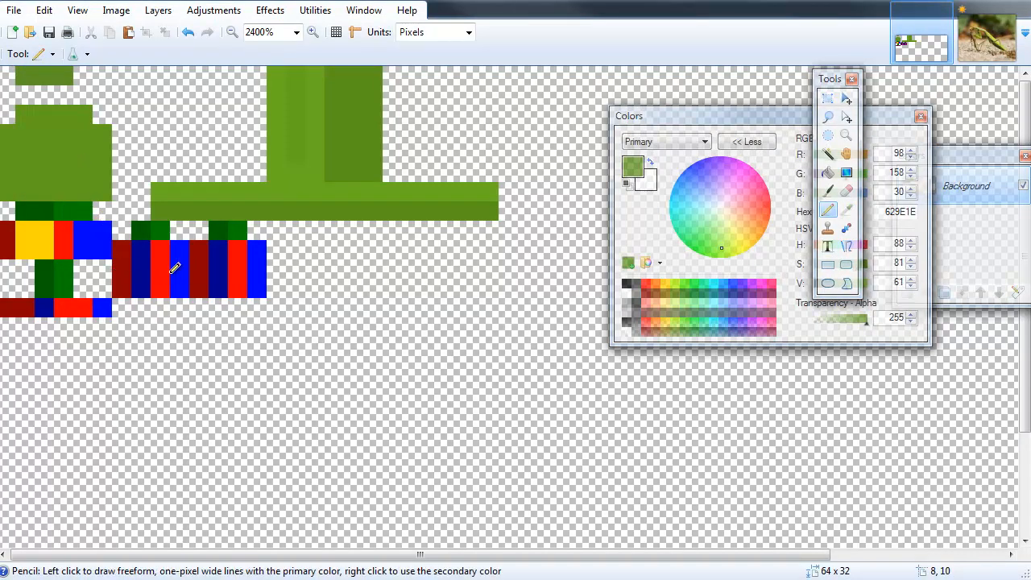
mouse_move(179, 289)
mouse_down()
mouse_move(177, 266)
mouse_move(154, 250)
mouse_move(132, 280)
mouse_move(161, 230)
mouse_up()
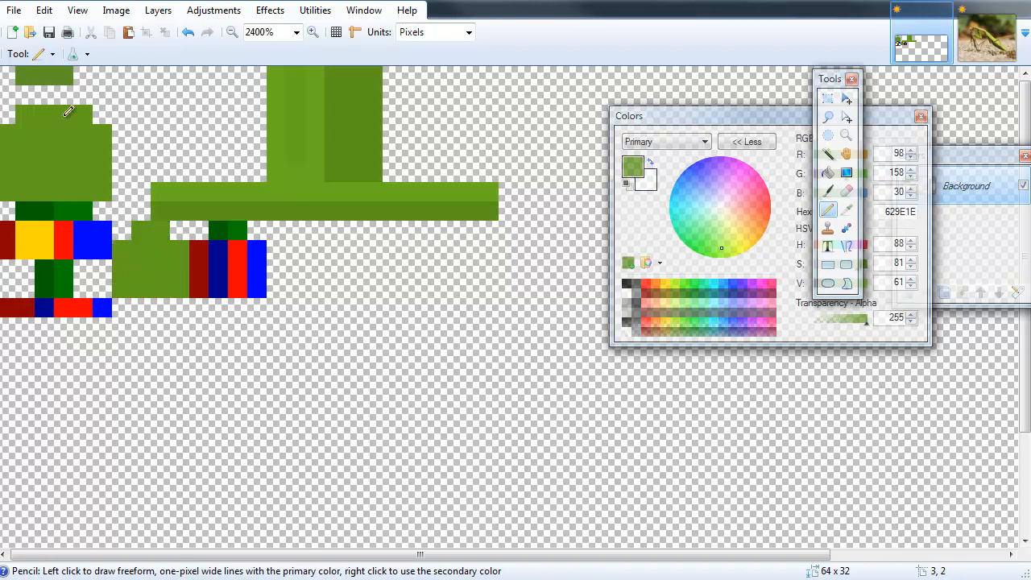
click(48, 32)
Pick the upper strip's green, darken it to 5D961C, and paint a darker stripe down the vertical strip.
key(alt+Tab)
mouse_move(630, 382)
right_down()
mouse_move(507, 386)
mouse_move(505, 404)
mouse_move(643, 379)
mouse_move(632, 438)
mouse_move(460, 419)
mouse_move(319, 361)
mouse_move(419, 345)
mouse_move(467, 427)
mouse_move(382, 428)
mouse_move(416, 441)
right_up()
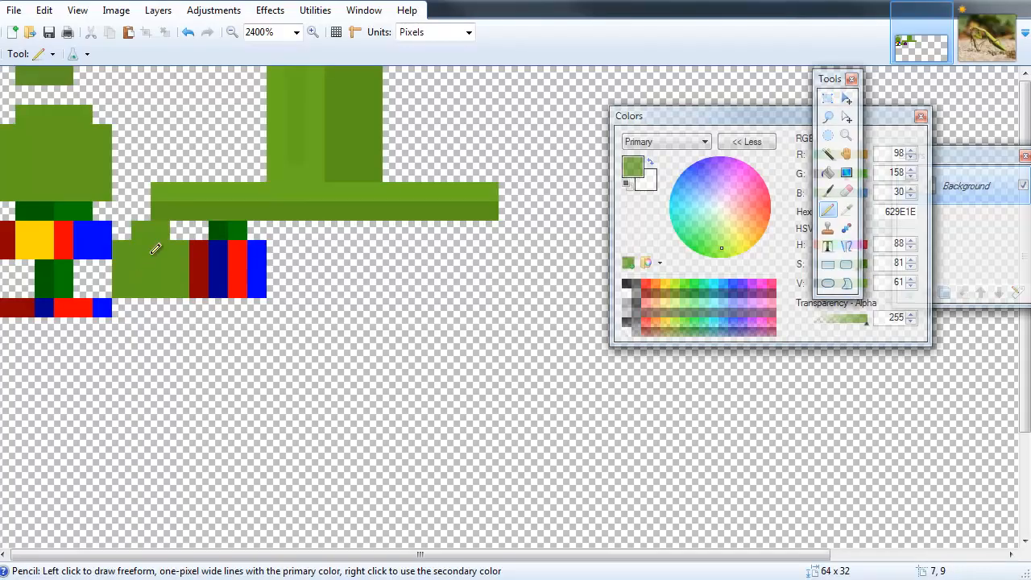
key(k)
click(295, 120)
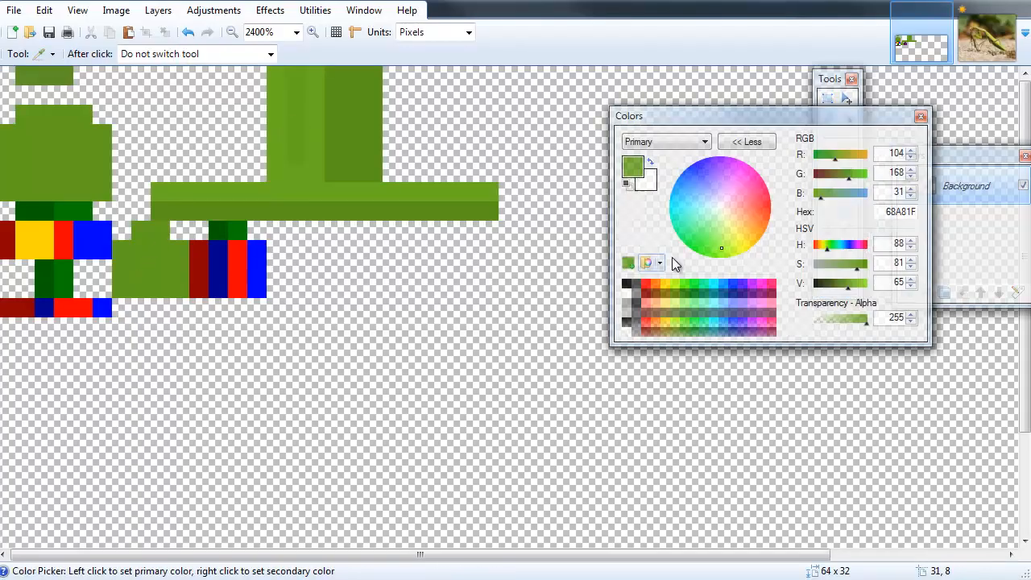
click(846, 287)
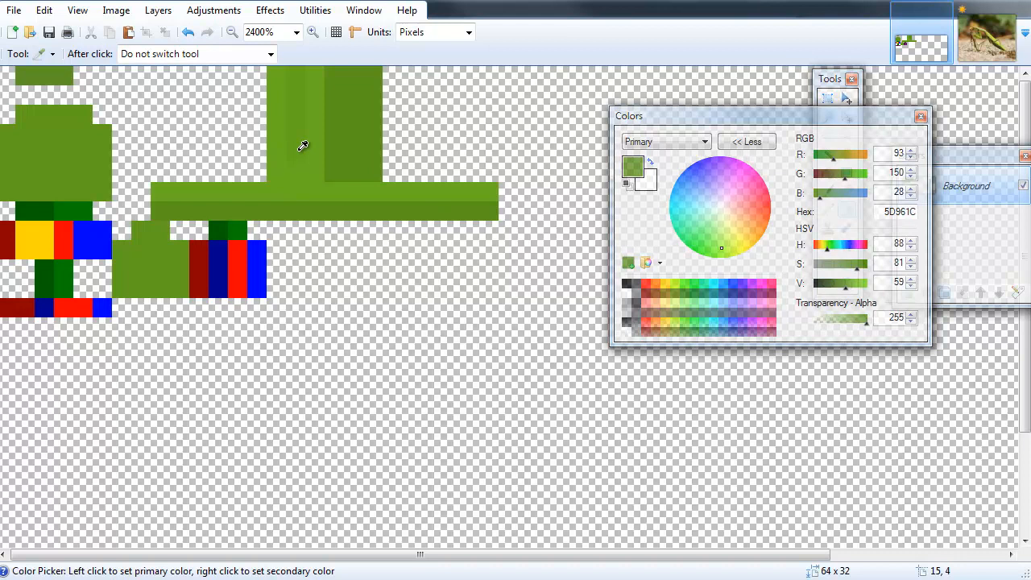
key(p)
drag(292, 169, 297, 69)
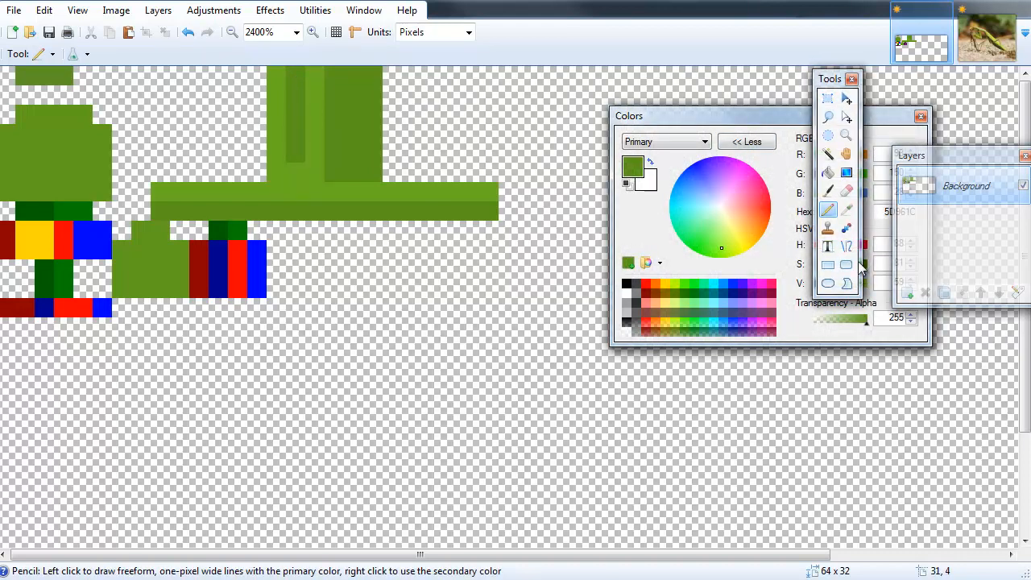
Lighten the green to 70B522 and paint the right leg block with it.
drag(832, 79, 660, 79)
drag(810, 129, 766, 292)
click(868, 445)
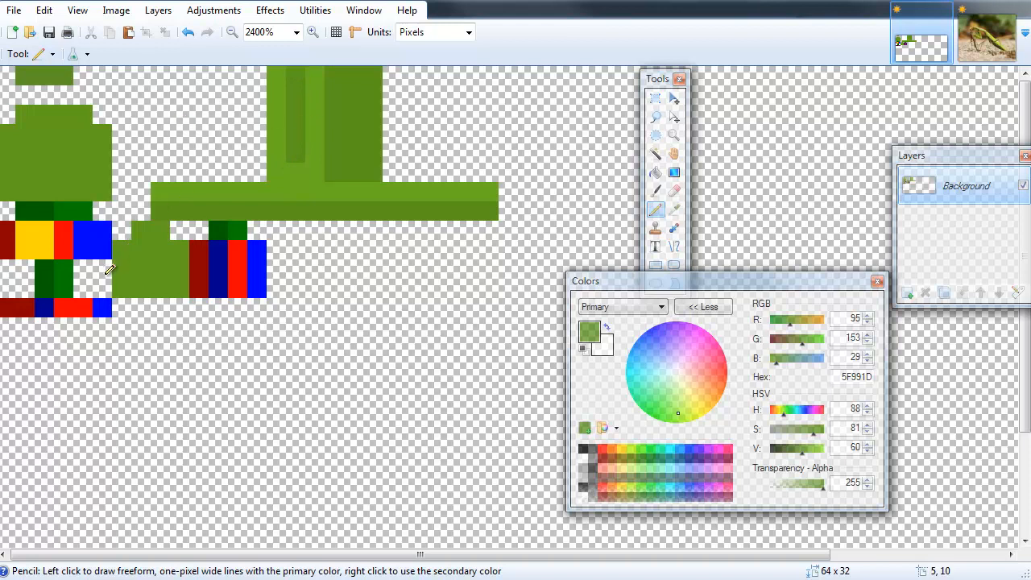
key(k)
key(p)
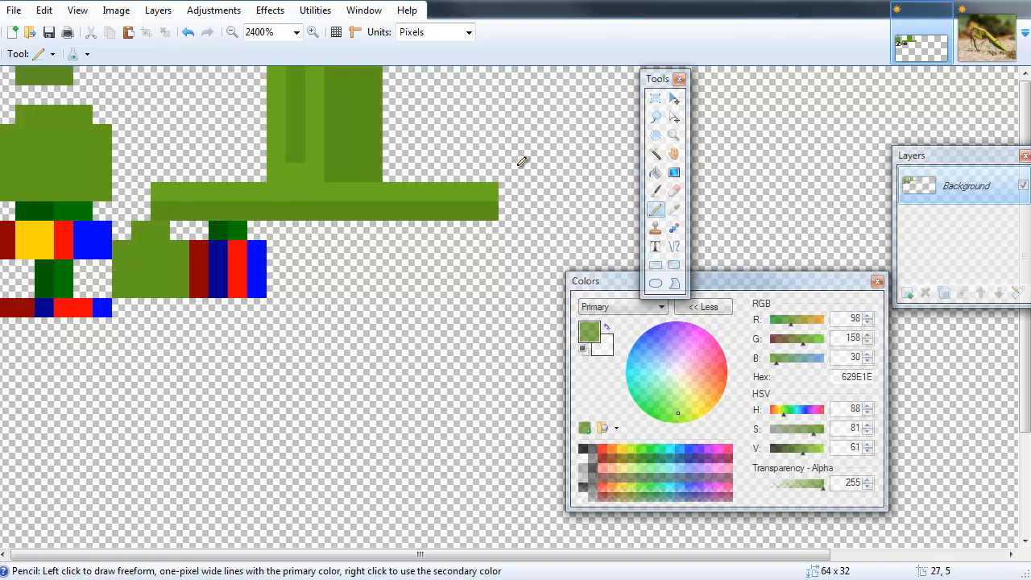
drag(804, 448, 819, 449)
mouse_move(212, 278)
mouse_down()
mouse_move(202, 248)
mouse_move(242, 249)
mouse_move(259, 286)
mouse_move(227, 264)
mouse_move(226, 232)
mouse_up()
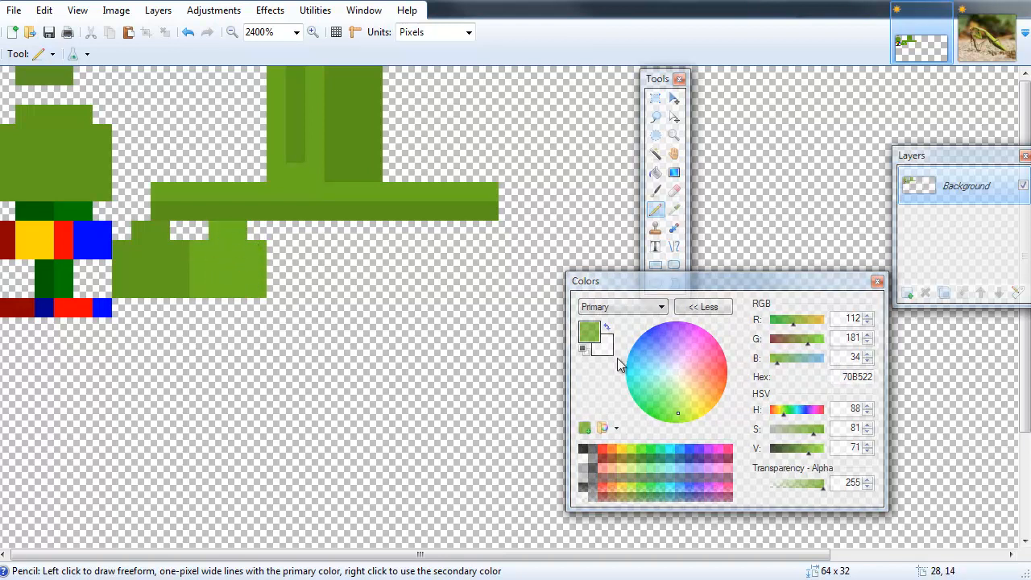
Adjust the green to 6BAD20, touch up the right leg block, and save the texture.
click(985, 36)
click(920, 44)
drag(808, 455, 807, 454)
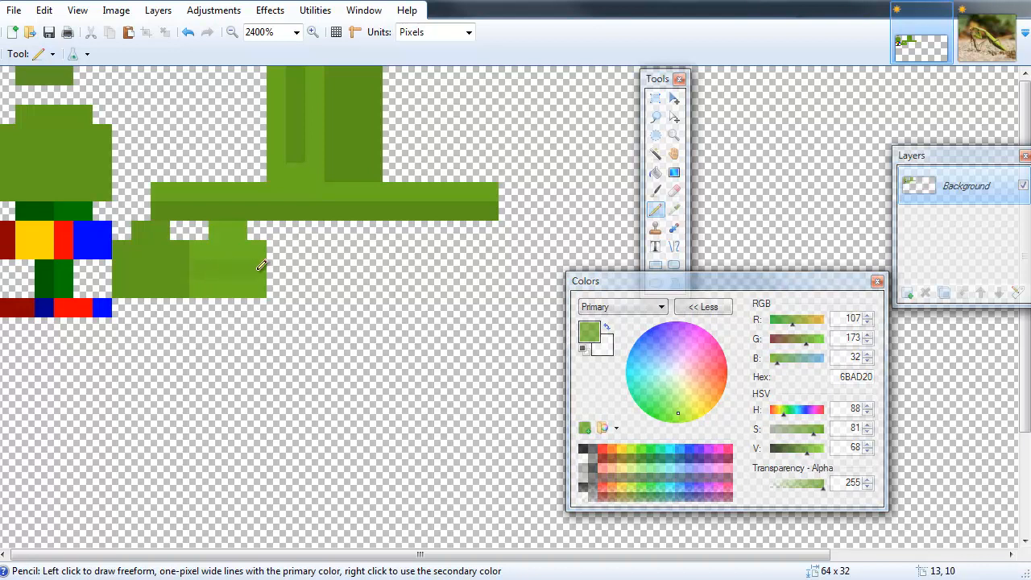
click(200, 254)
click(48, 32)
click(48, 32)
Inspect the updated leg colours on the model in Techne.
key(alt+Tab)
mouse_move(411, 386)
right_down()
mouse_move(582, 311)
mouse_move(619, 313)
mouse_move(399, 372)
mouse_move(339, 331)
right_up()
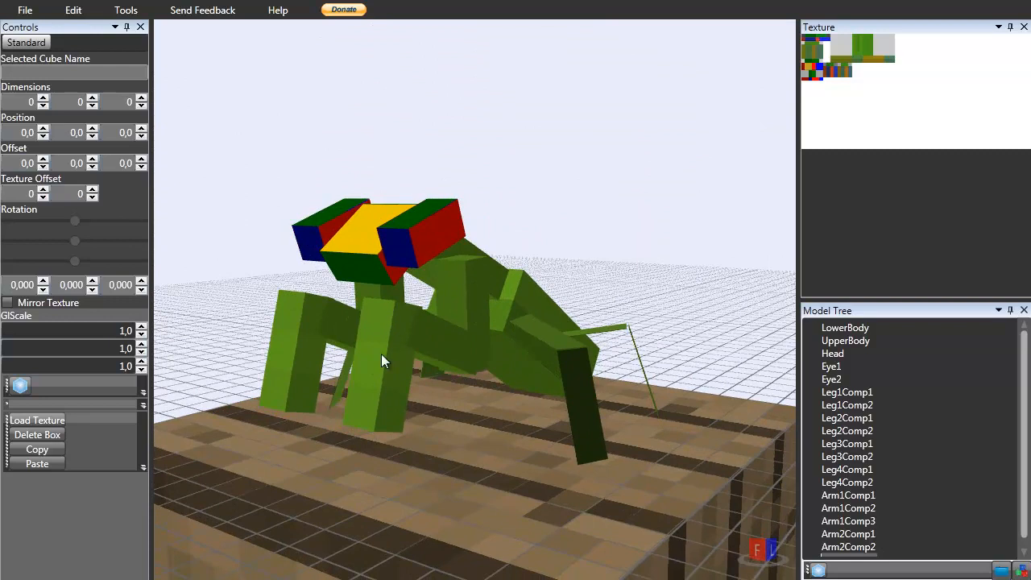
right_drag(393, 388, 407, 390)
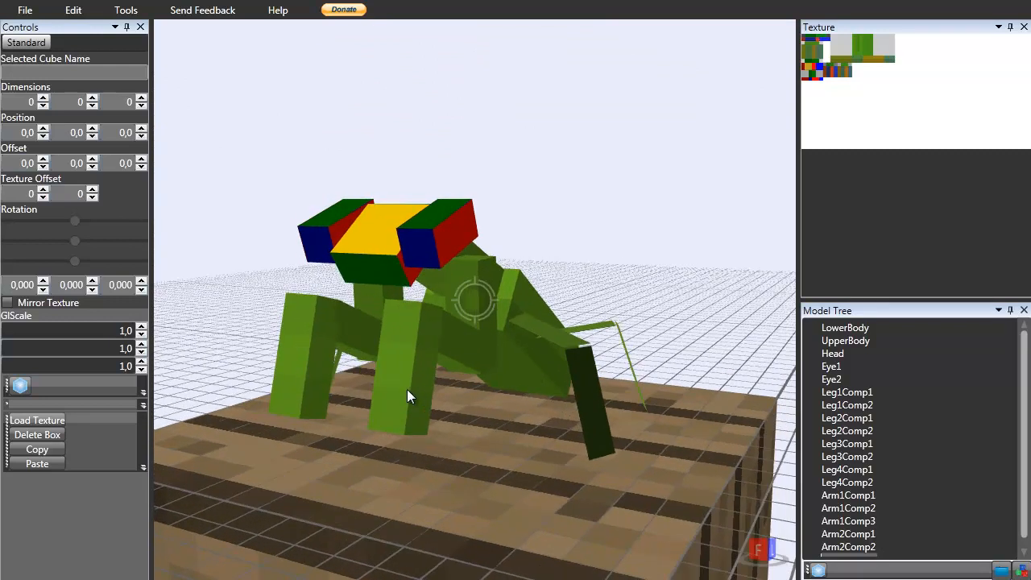
Browse the praying mantis image search results for colour reference.
right_drag(415, 340, 476, 324)
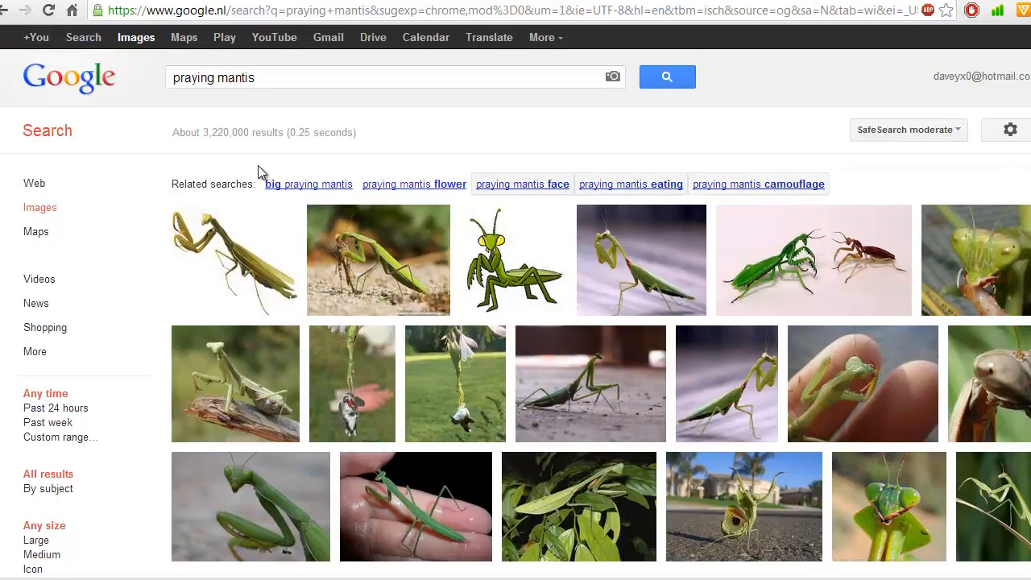
mouse_move(344, 276)
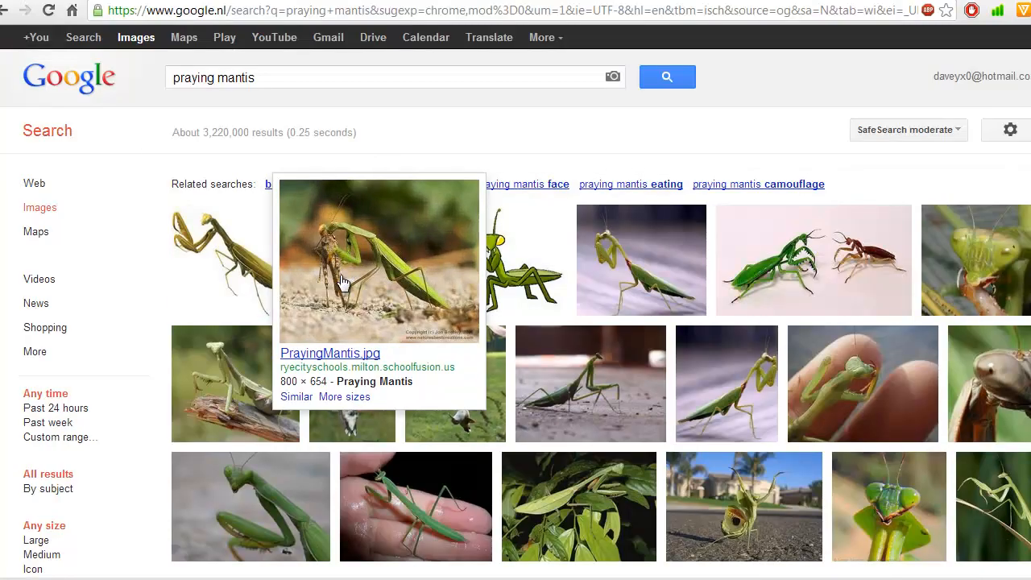
click(464, 266)
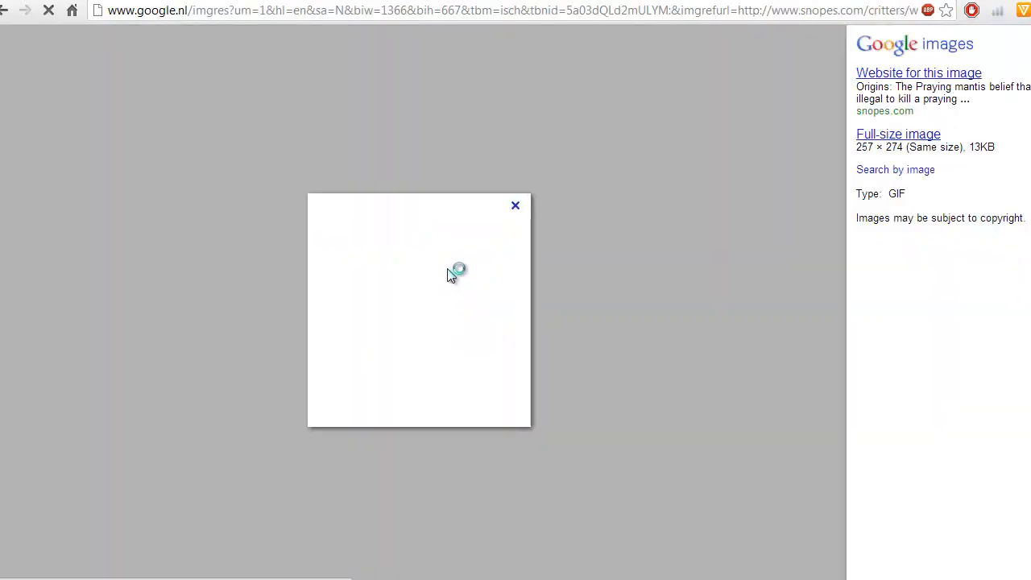
click(5, 11)
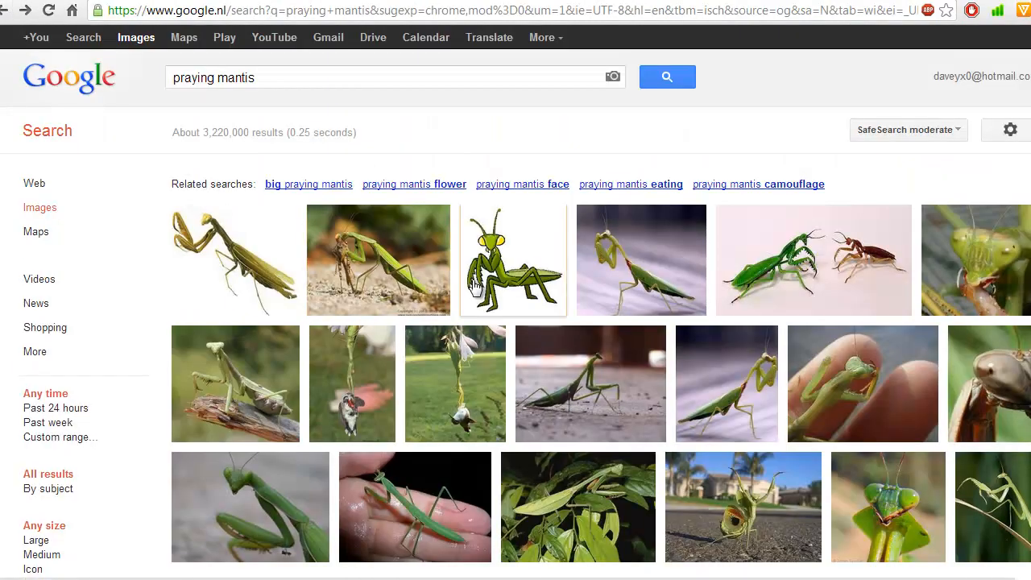
mouse_move(475, 287)
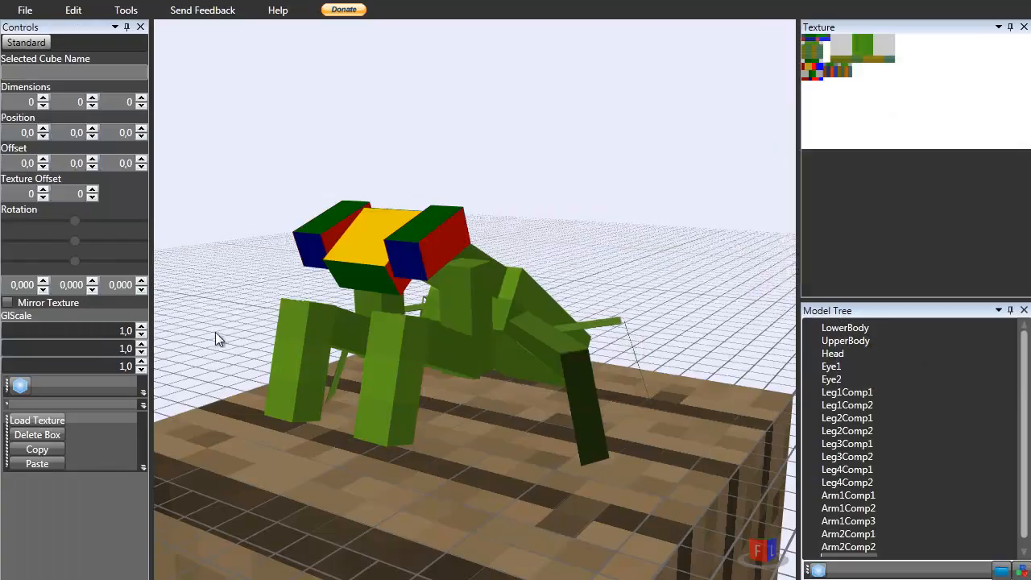
middle_drag(218, 338, 835, 171)
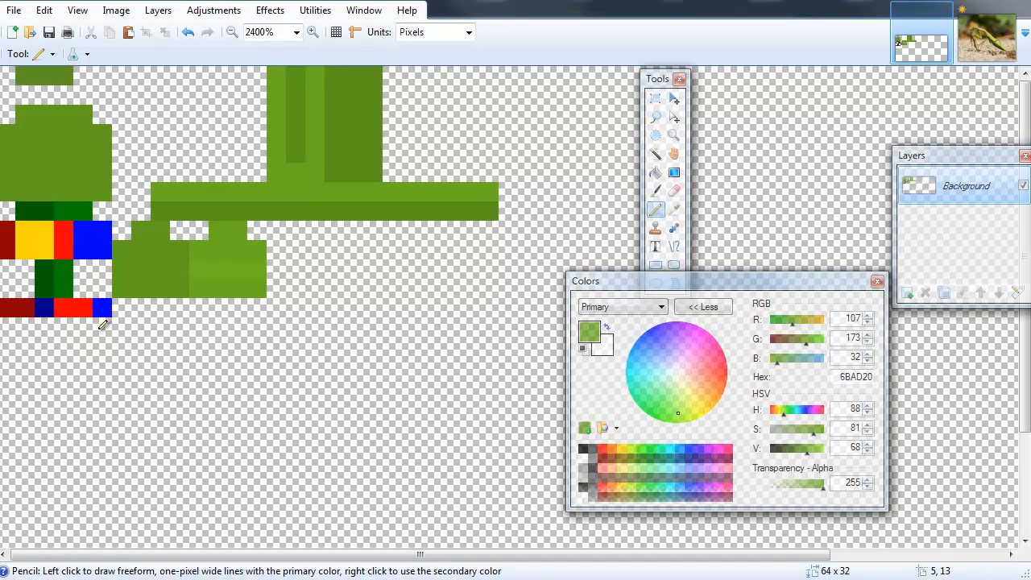
Sample the two leg-block greens from the texture with the Color Picker.
key(k)
click(212, 235)
key(p)
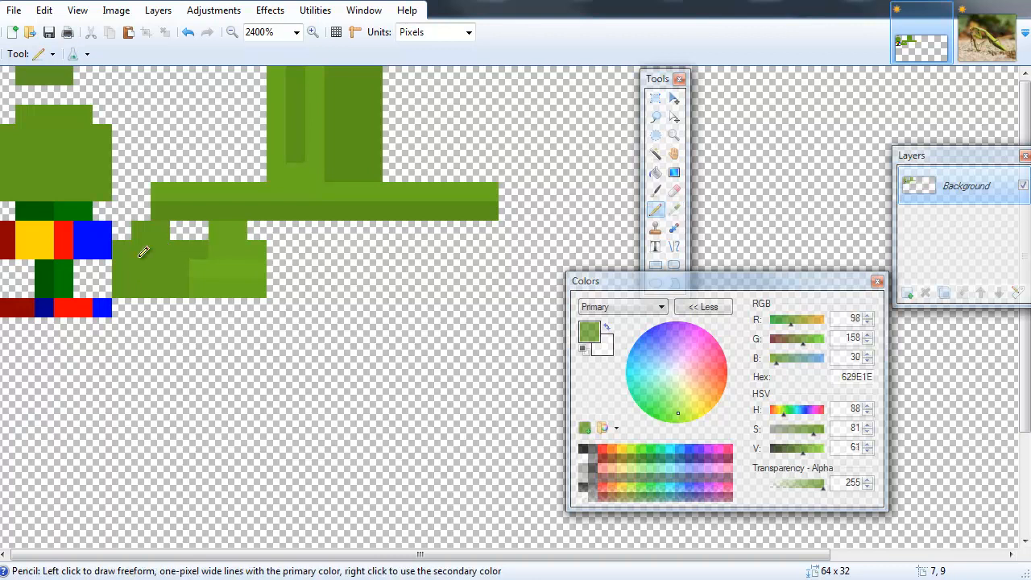
key(k)
click(234, 271)
key(p)
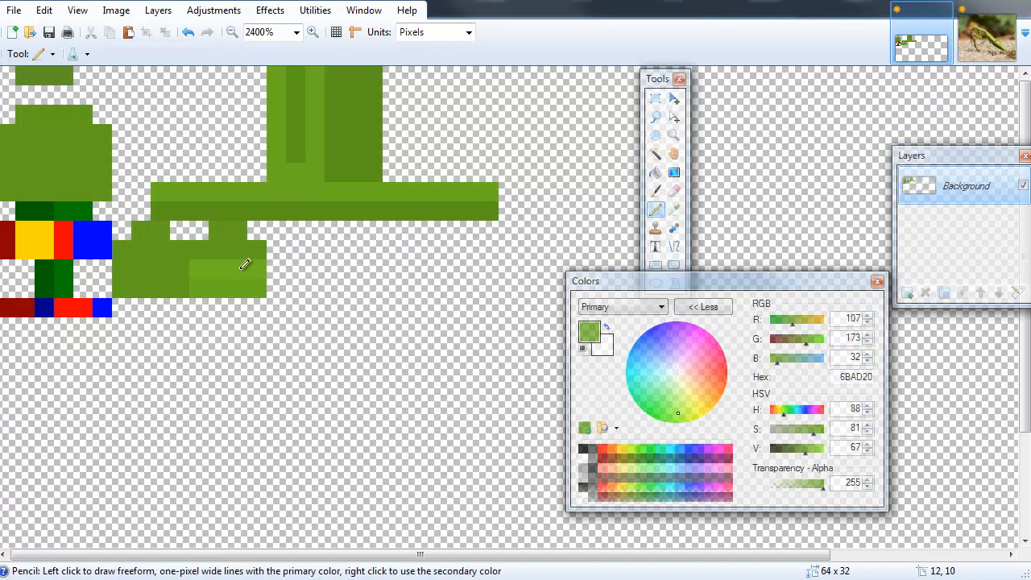
Sample the darker 629E1E leg green from the texture with the Color Picker and save the texture.
key(k)
click(212, 256)
key(p)
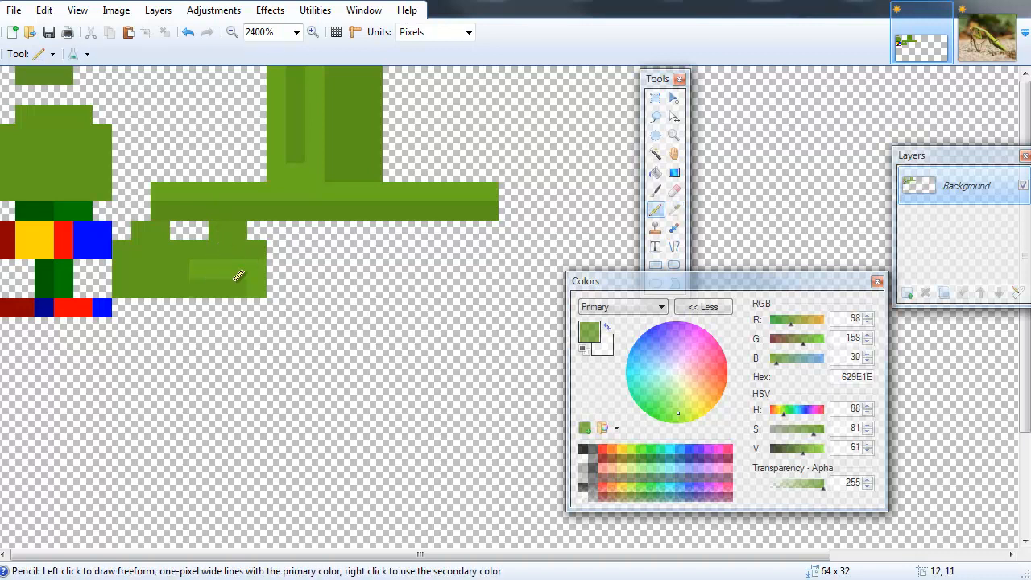
click(49, 32)
Paint over the red, yellow and blue eye blocks on the texture with the 629E1E green.
key(alt+Tab)
mouse_move(491, 354)
right_down()
mouse_move(416, 328)
mouse_move(422, 294)
mouse_move(590, 307)
mouse_move(401, 319)
mouse_move(470, 296)
mouse_move(518, 327)
mouse_move(586, 331)
mouse_move(476, 331)
right_up()
key(alt+Tab)
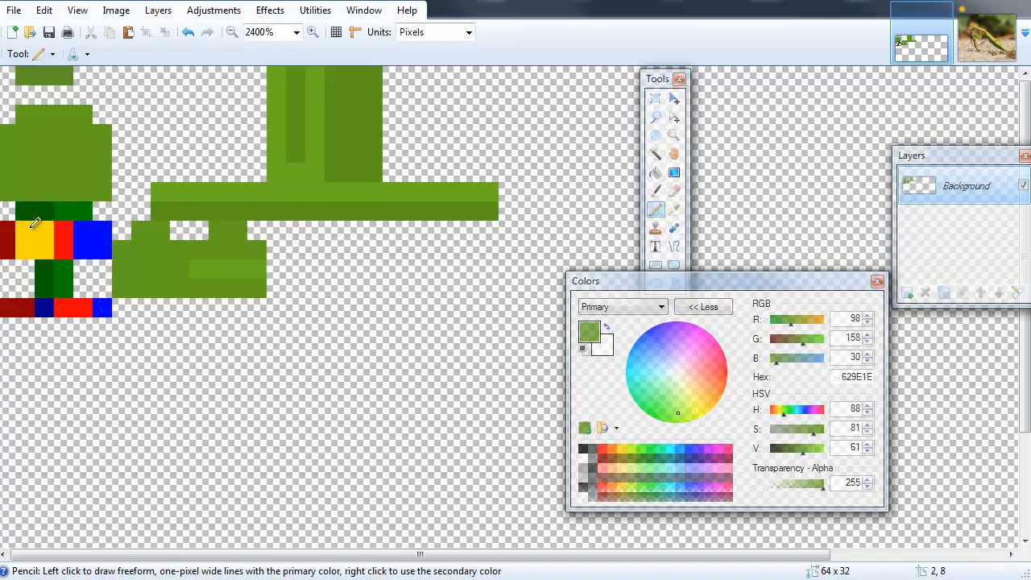
key(k)
click(984, 41)
click(936, 47)
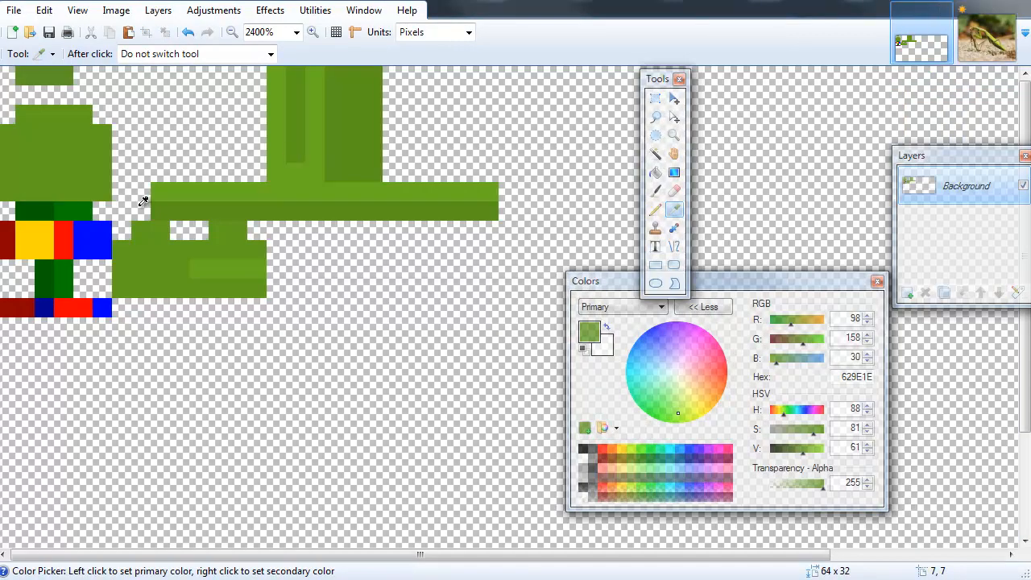
key(p)
mouse_move(44, 226)
mouse_down()
mouse_move(30, 242)
mouse_move(97, 236)
mouse_move(54, 203)
mouse_up()
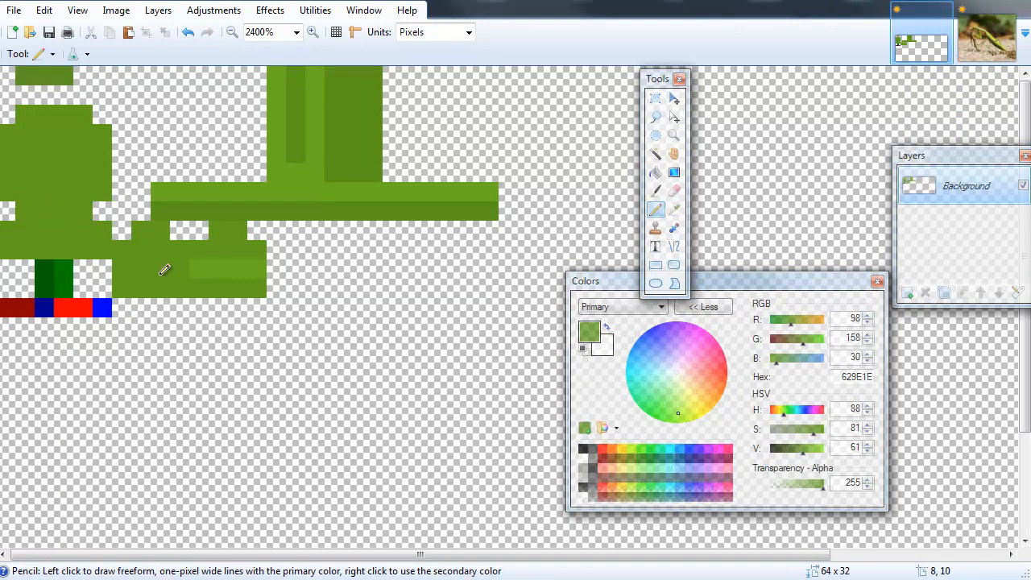
Darken the green to 5A911B, paint a shading strip on the eye block, and save the texture.
drag(804, 451, 802, 452)
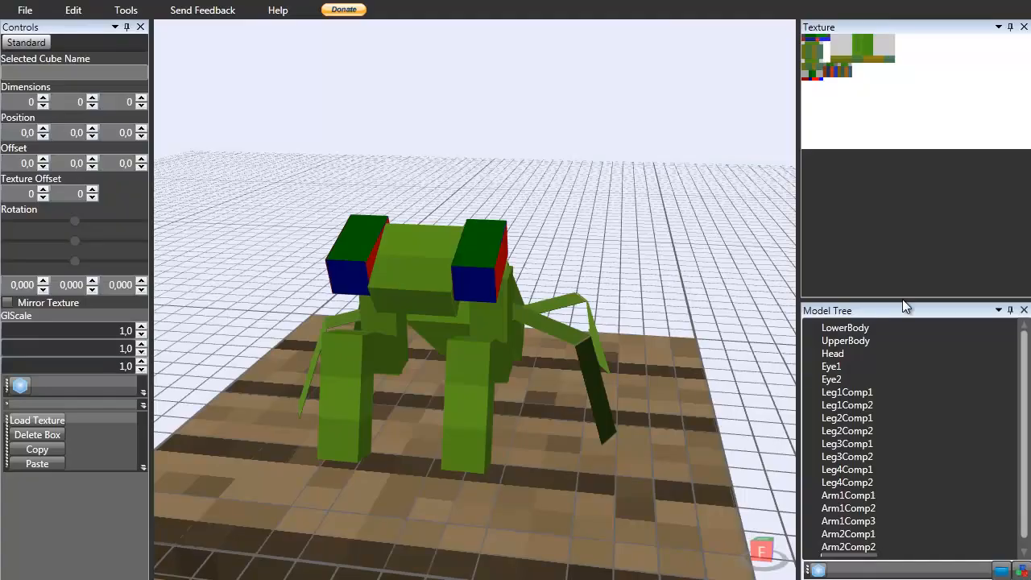
right_drag(355, 274, 378, 274)
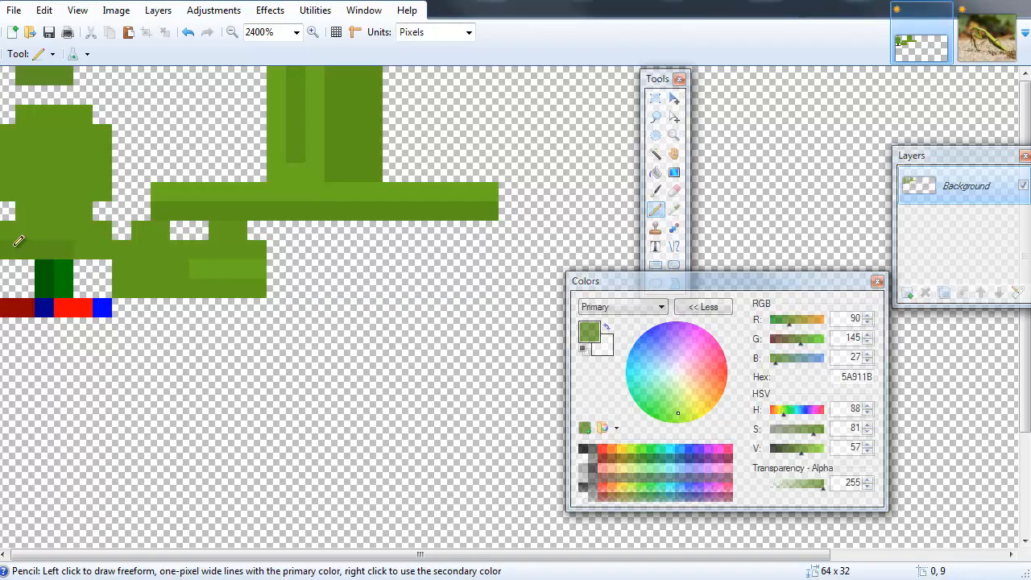
click(50, 35)
drag(70, 209, 84, 210)
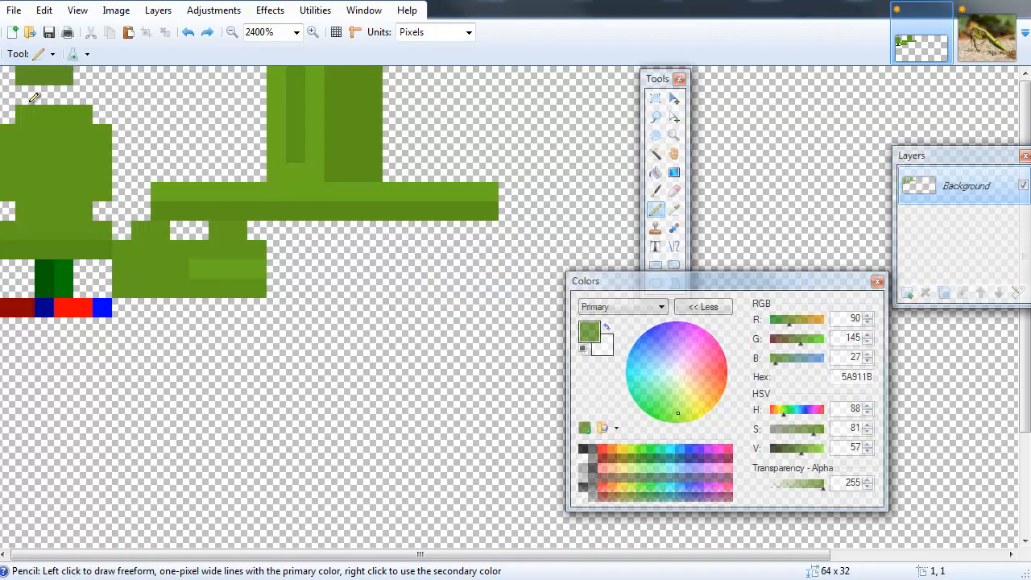
click(50, 35)
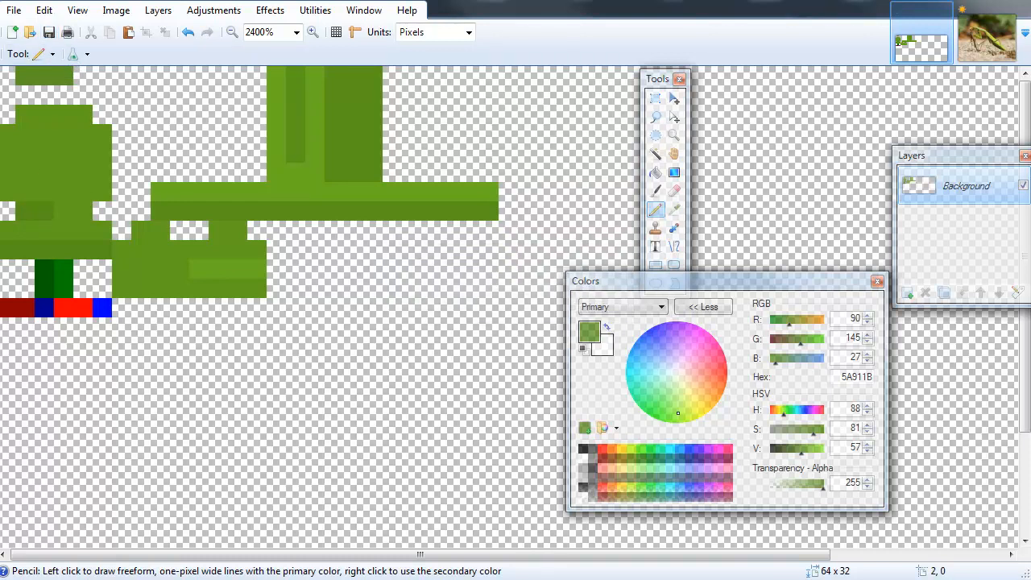
Raise the red to make the olive 93911B, repaint the eye blocks olive, and save the texture.
key(alt+Tab)
mouse_move(394, 310)
right_down()
mouse_move(500, 265)
mouse_move(532, 271)
mouse_move(526, 282)
mouse_move(318, 321)
mouse_move(621, 314)
right_up()
key(alt+Tab)
drag(799, 322, 801, 321)
mouse_move(44, 292)
mouse_down()
mouse_move(48, 272)
mouse_move(6, 303)
mouse_up()
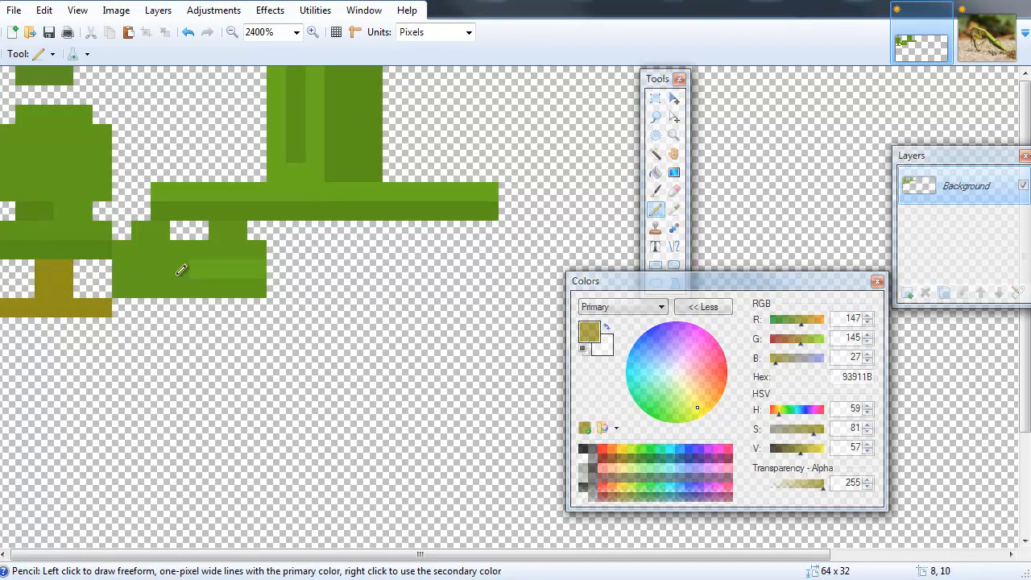
click(49, 32)
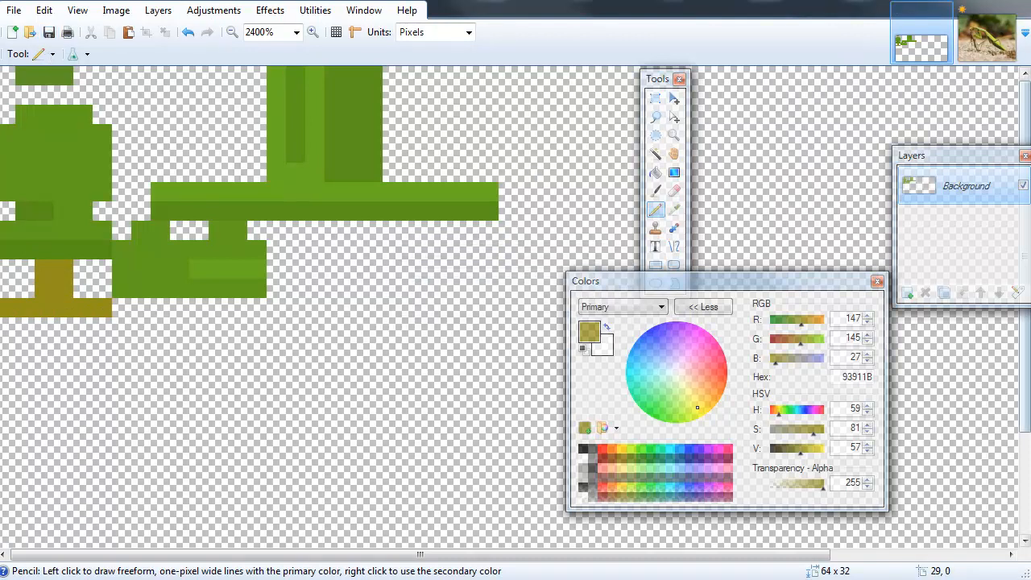
Darken the olive to 7A7817 and shade part of the eye block with it.
key(alt+Tab)
mouse_move(469, 399)
right_down()
mouse_move(363, 296)
mouse_move(593, 296)
mouse_move(473, 316)
right_up()
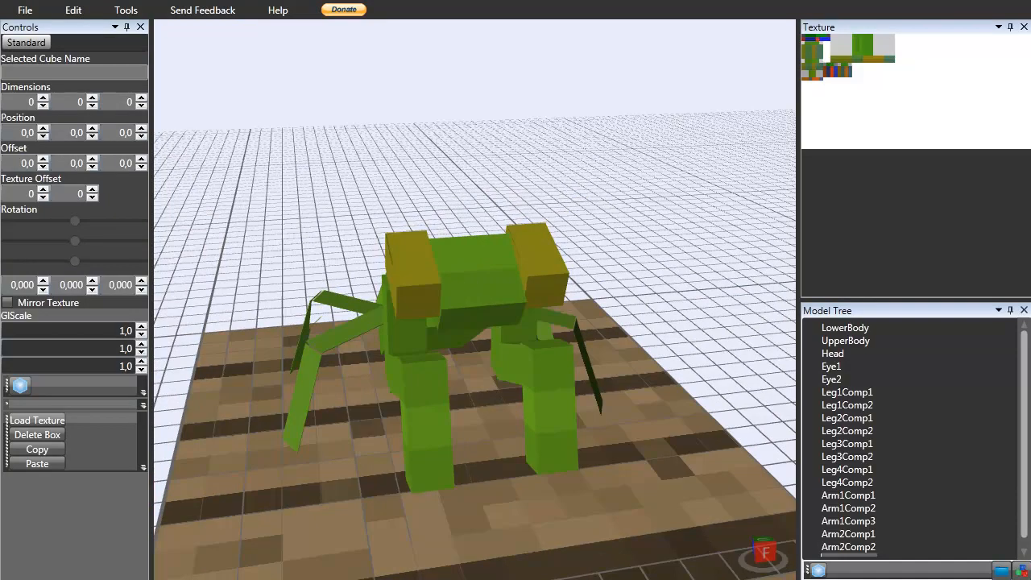
key(alt+Tab)
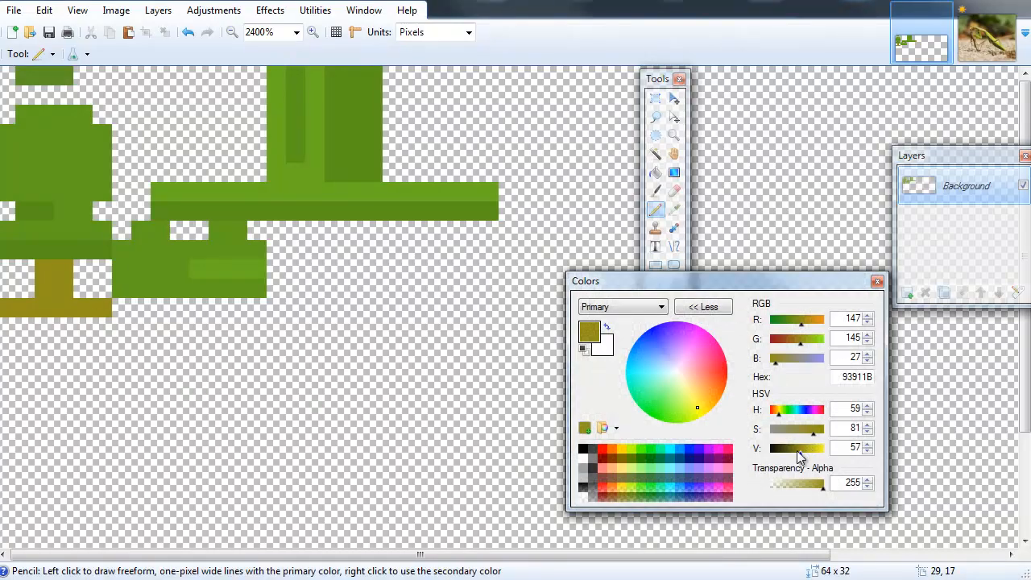
drag(803, 452, 797, 451)
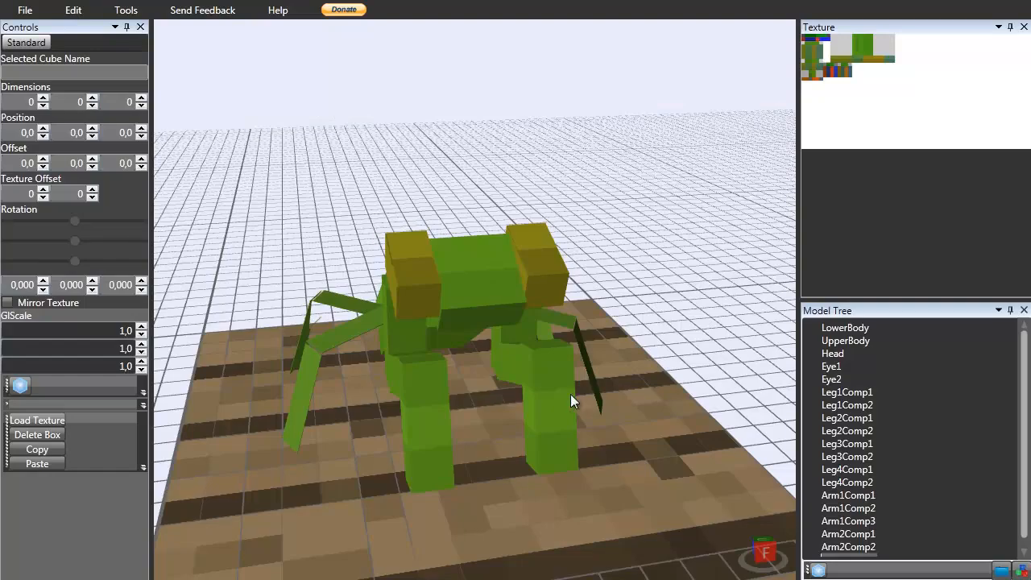
Orbit and zoom around the mantis model in Techne to inspect the olive eyes.
mouse_move(570, 394)
mouse_down()
mouse_move(505, 384)
mouse_move(482, 407)
mouse_move(417, 378)
mouse_move(584, 391)
mouse_move(622, 373)
mouse_move(595, 401)
mouse_move(444, 413)
mouse_move(502, 368)
mouse_move(656, 369)
mouse_move(459, 439)
mouse_move(471, 302)
mouse_move(590, 341)
mouse_move(667, 295)
mouse_move(604, 419)
mouse_move(474, 502)
mouse_move(518, 261)
mouse_move(495, 357)
mouse_move(510, 433)
mouse_move(487, 308)
mouse_move(475, 351)
mouse_move(487, 378)
mouse_move(444, 359)
mouse_move(435, 337)
mouse_up()
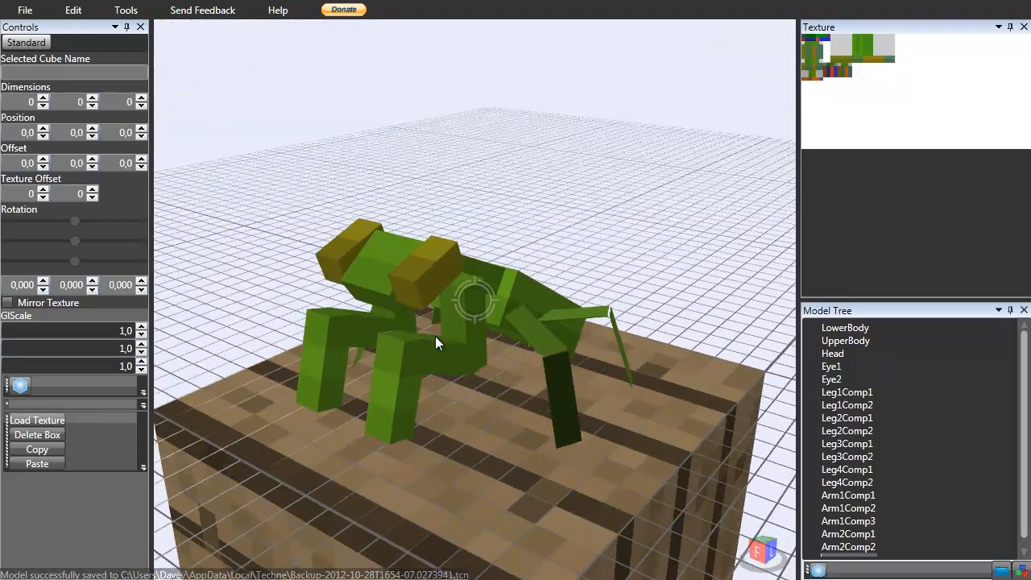
right_drag(435, 336, 424, 304)
scroll(425, 305, down, 8)
drag(454, 323, 416, 360)
scroll(505, 340, up, 4)
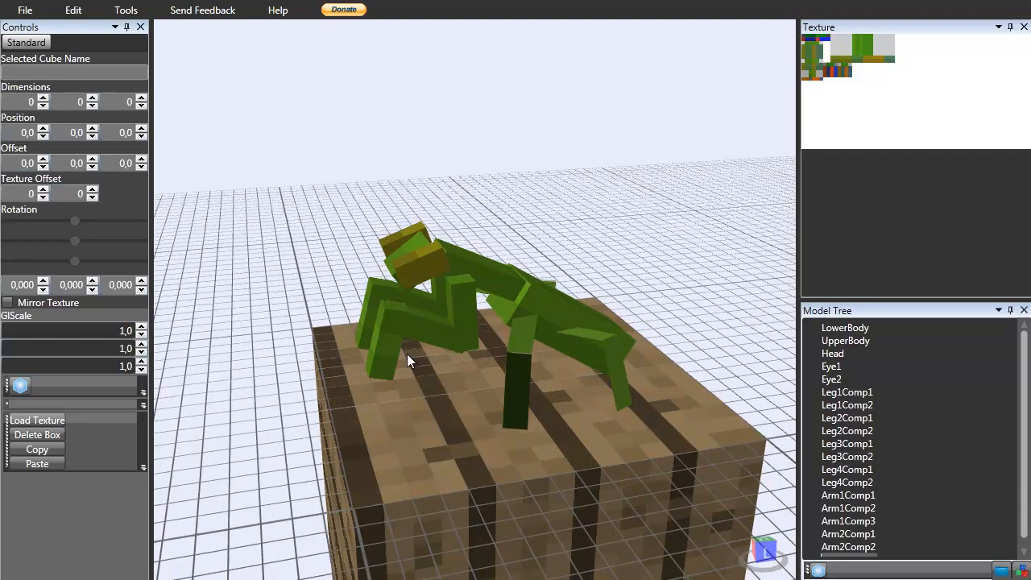
drag(407, 354, 445, 318)
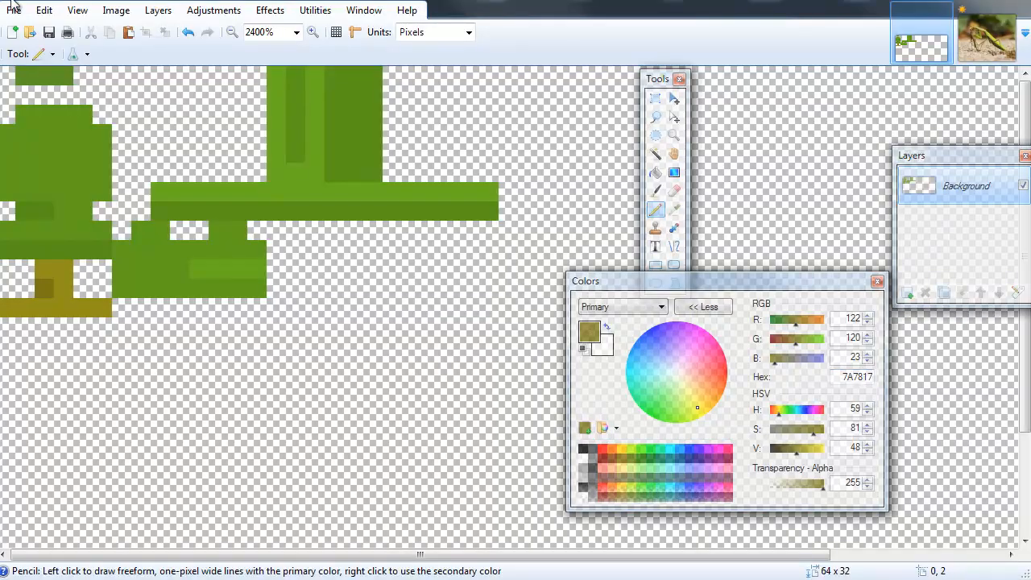
Save the texture, apply Add Noise with intensity 12, colour saturation 0 and coverage 100, and save again.
click(14, 11)
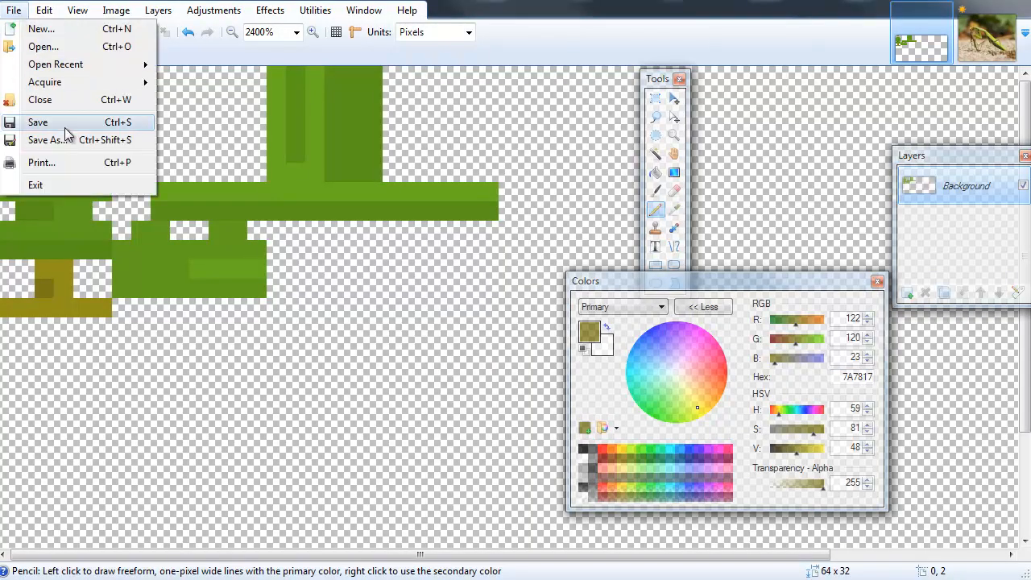
click(38, 122)
click(270, 11)
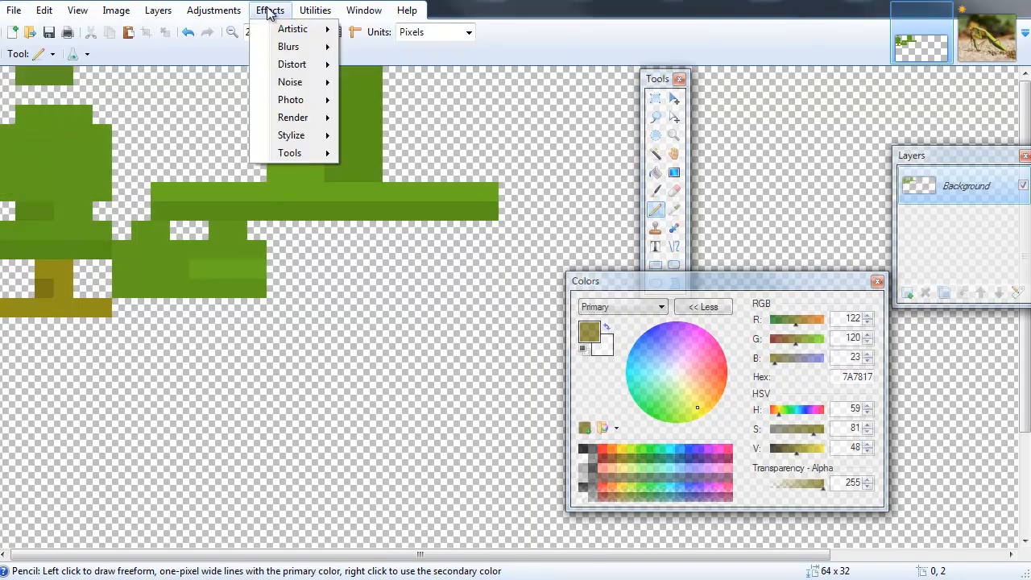
mouse_move(305, 84)
click(373, 80)
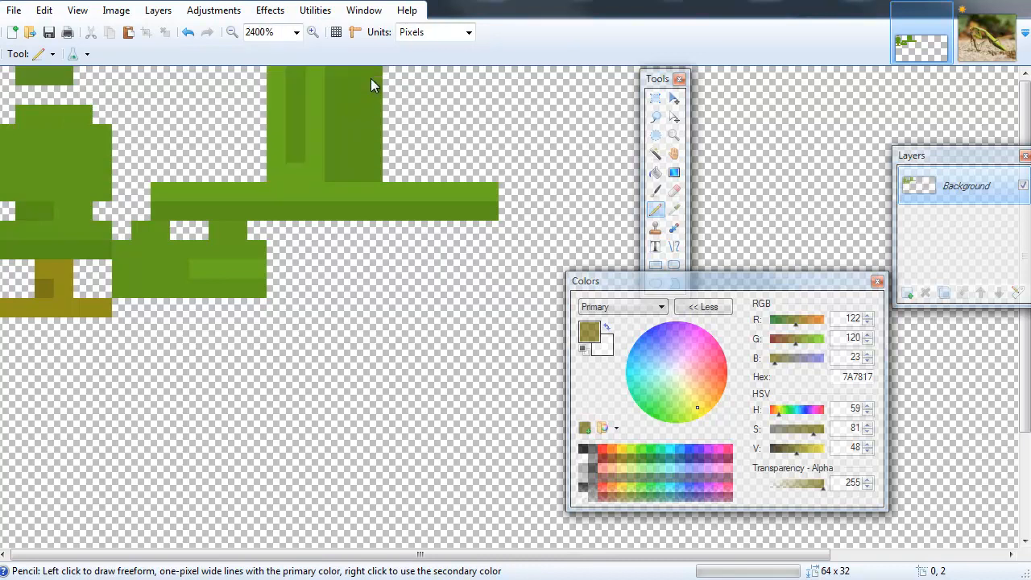
drag(435, 279, 392, 278)
drag(497, 239, 421, 245)
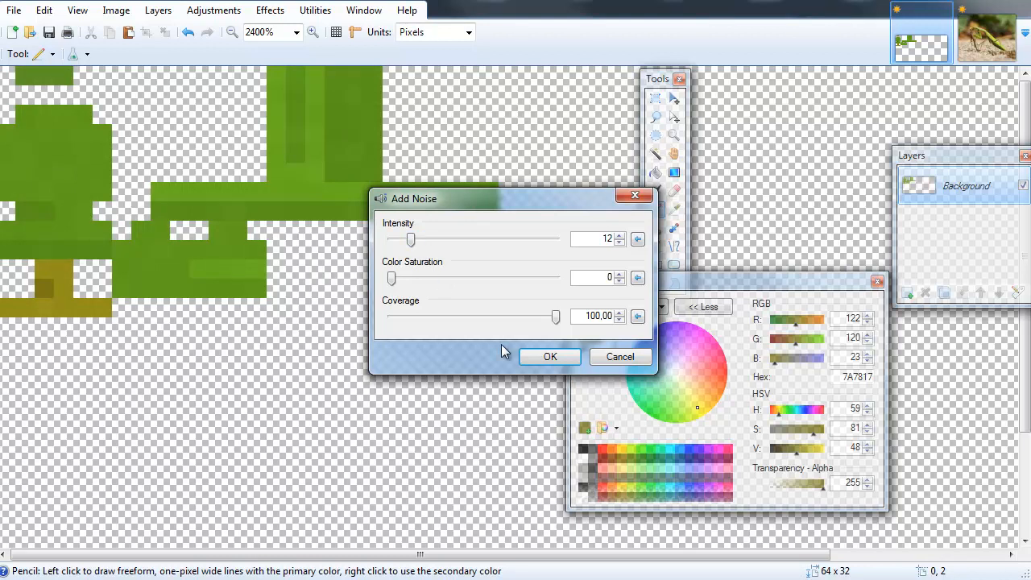
click(531, 359)
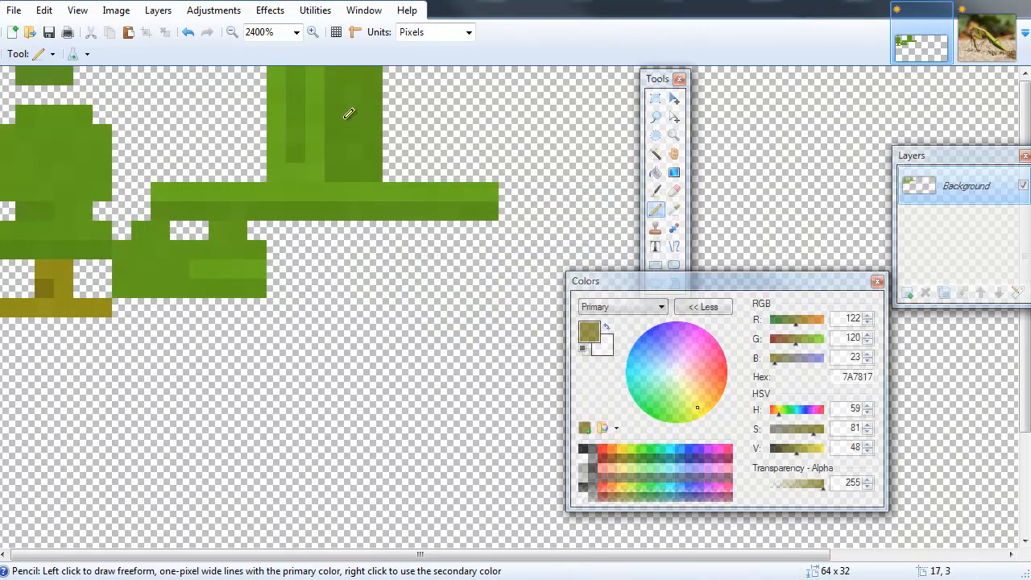
click(51, 36)
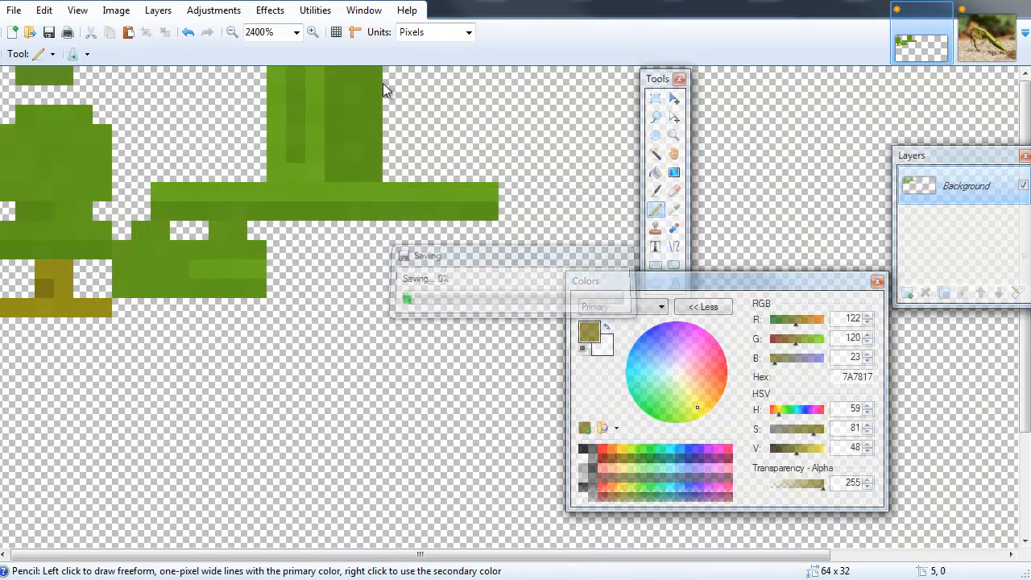
Orbit and zoom around the mantis model in Techne to inspect the noisy texture.
key(alt+Tab)
right_drag(461, 329, 505, 290)
scroll(385, 356, up, 4)
scroll(498, 307, down, 4)
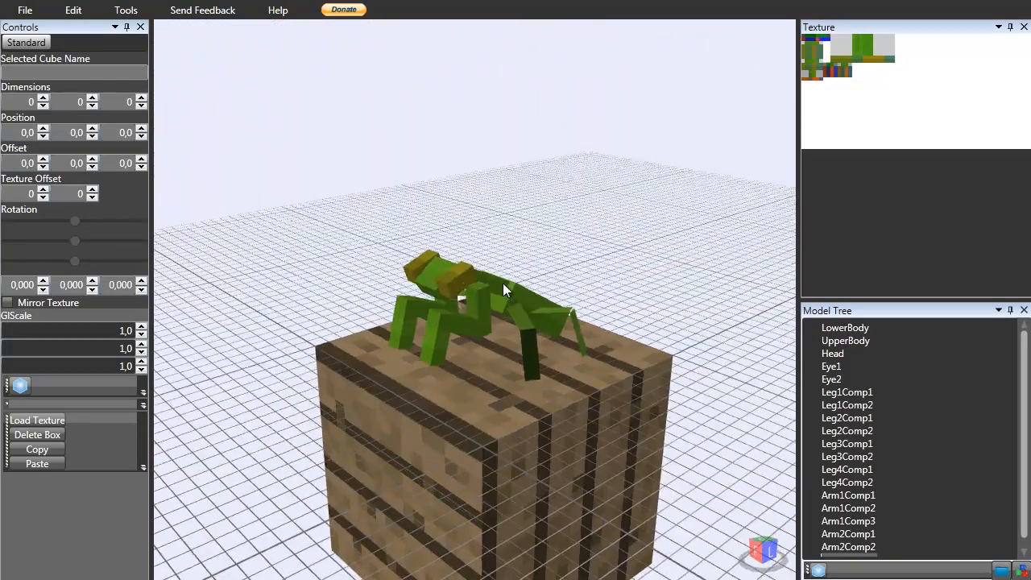
scroll(524, 338, up, 4)
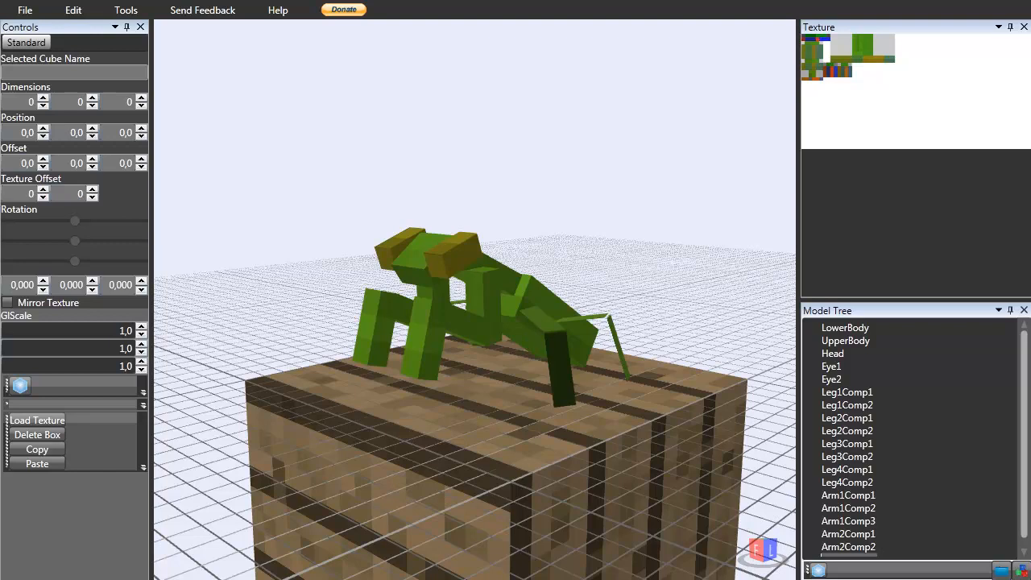
right_drag(471, 305, 483, 314)
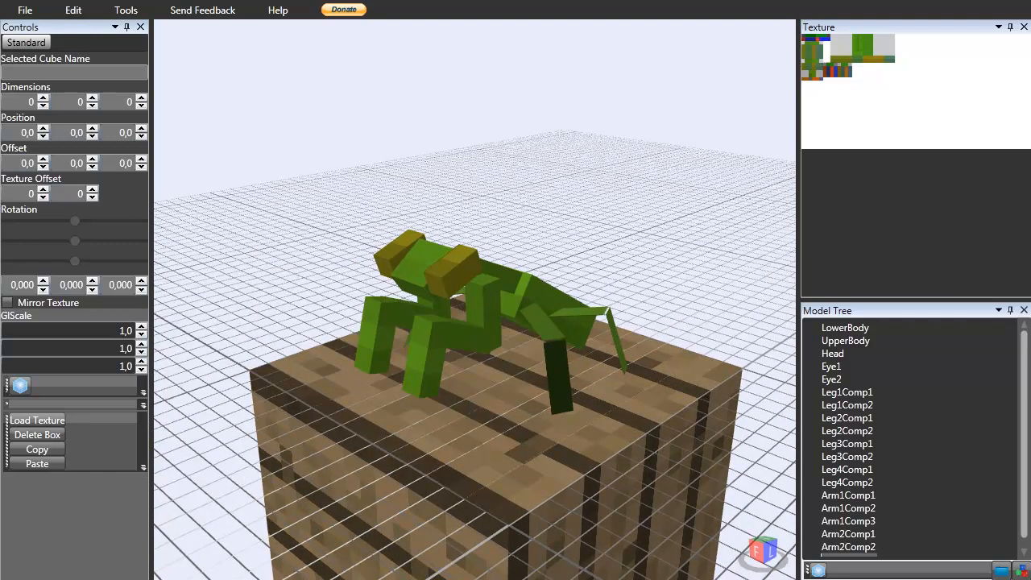
right_drag(421, 402, 481, 405)
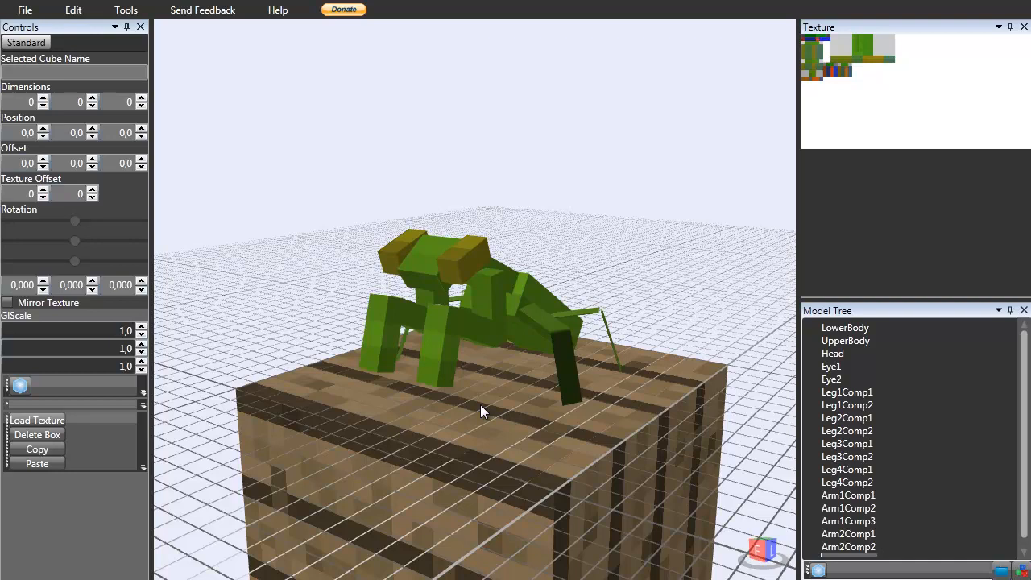
right_drag(480, 405, 455, 385)
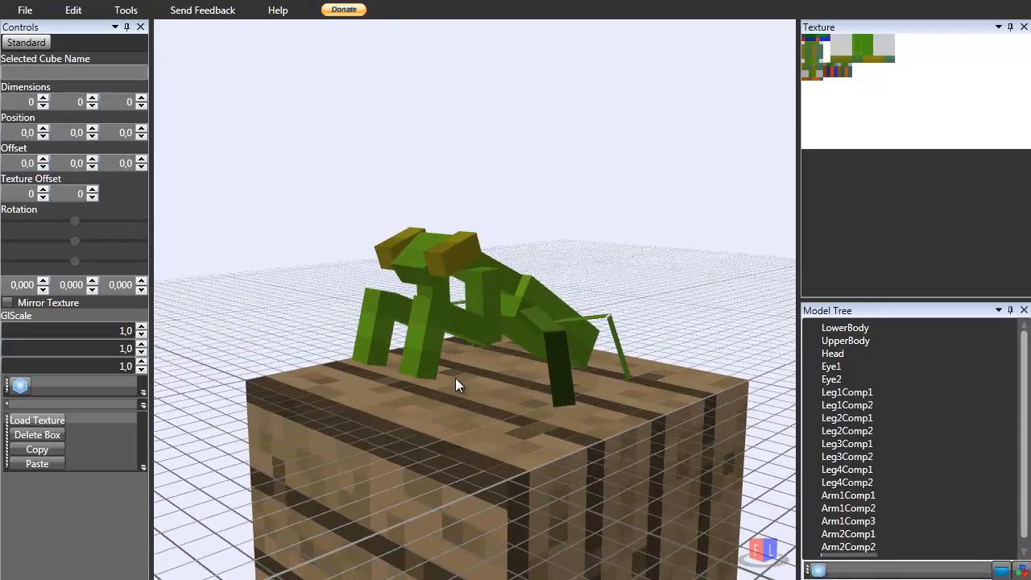